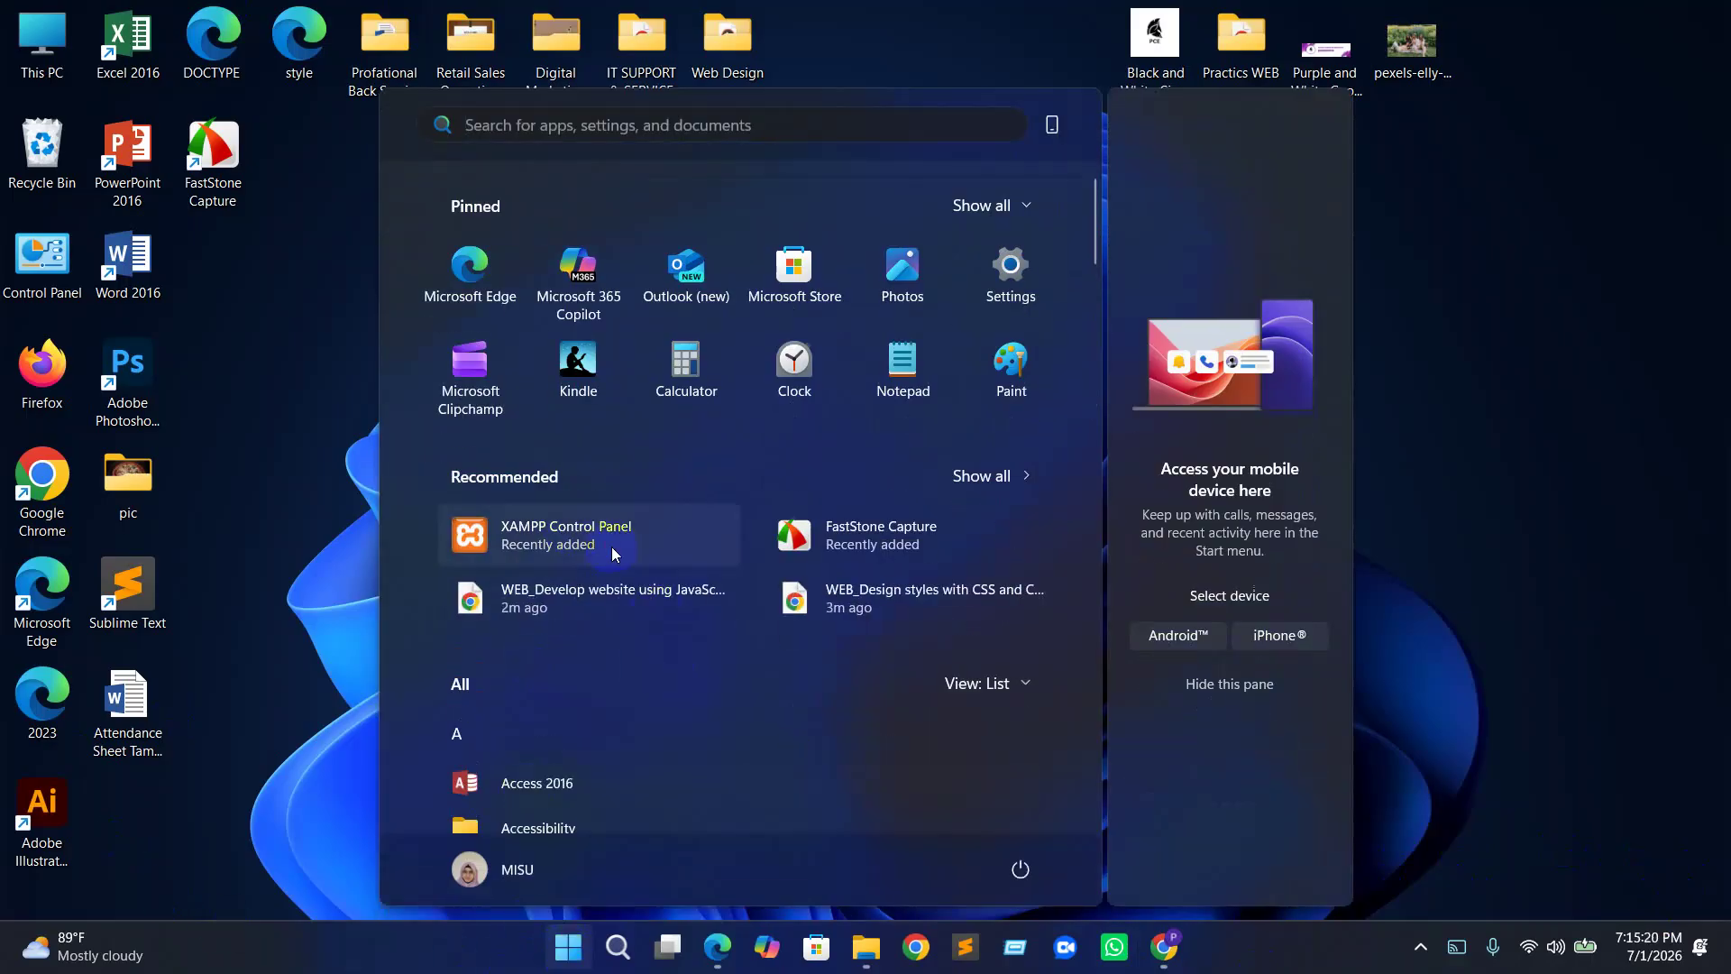
Launch XAMPP Control Panel from the Start menu and move it to the centre of the screen
click(611, 545)
drag(320, 25, 839, 219)
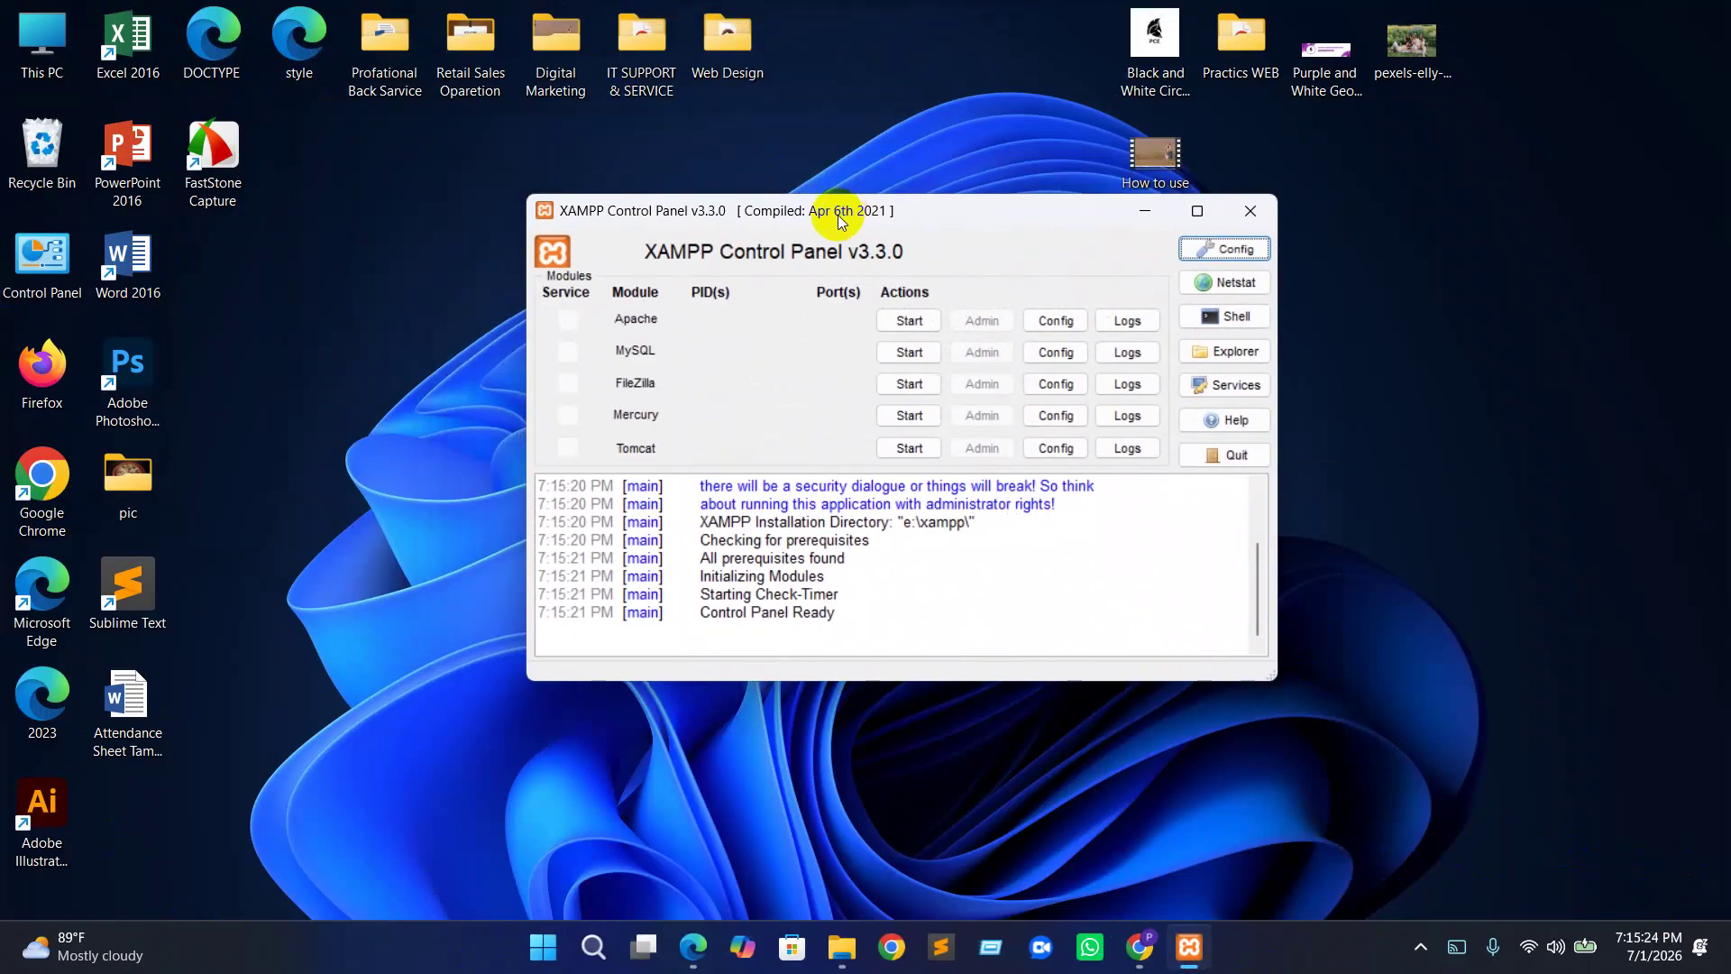
Browse from This PC through Others (E:) and xampp into the htdocs folder, keeping large icons
double_click(43, 41)
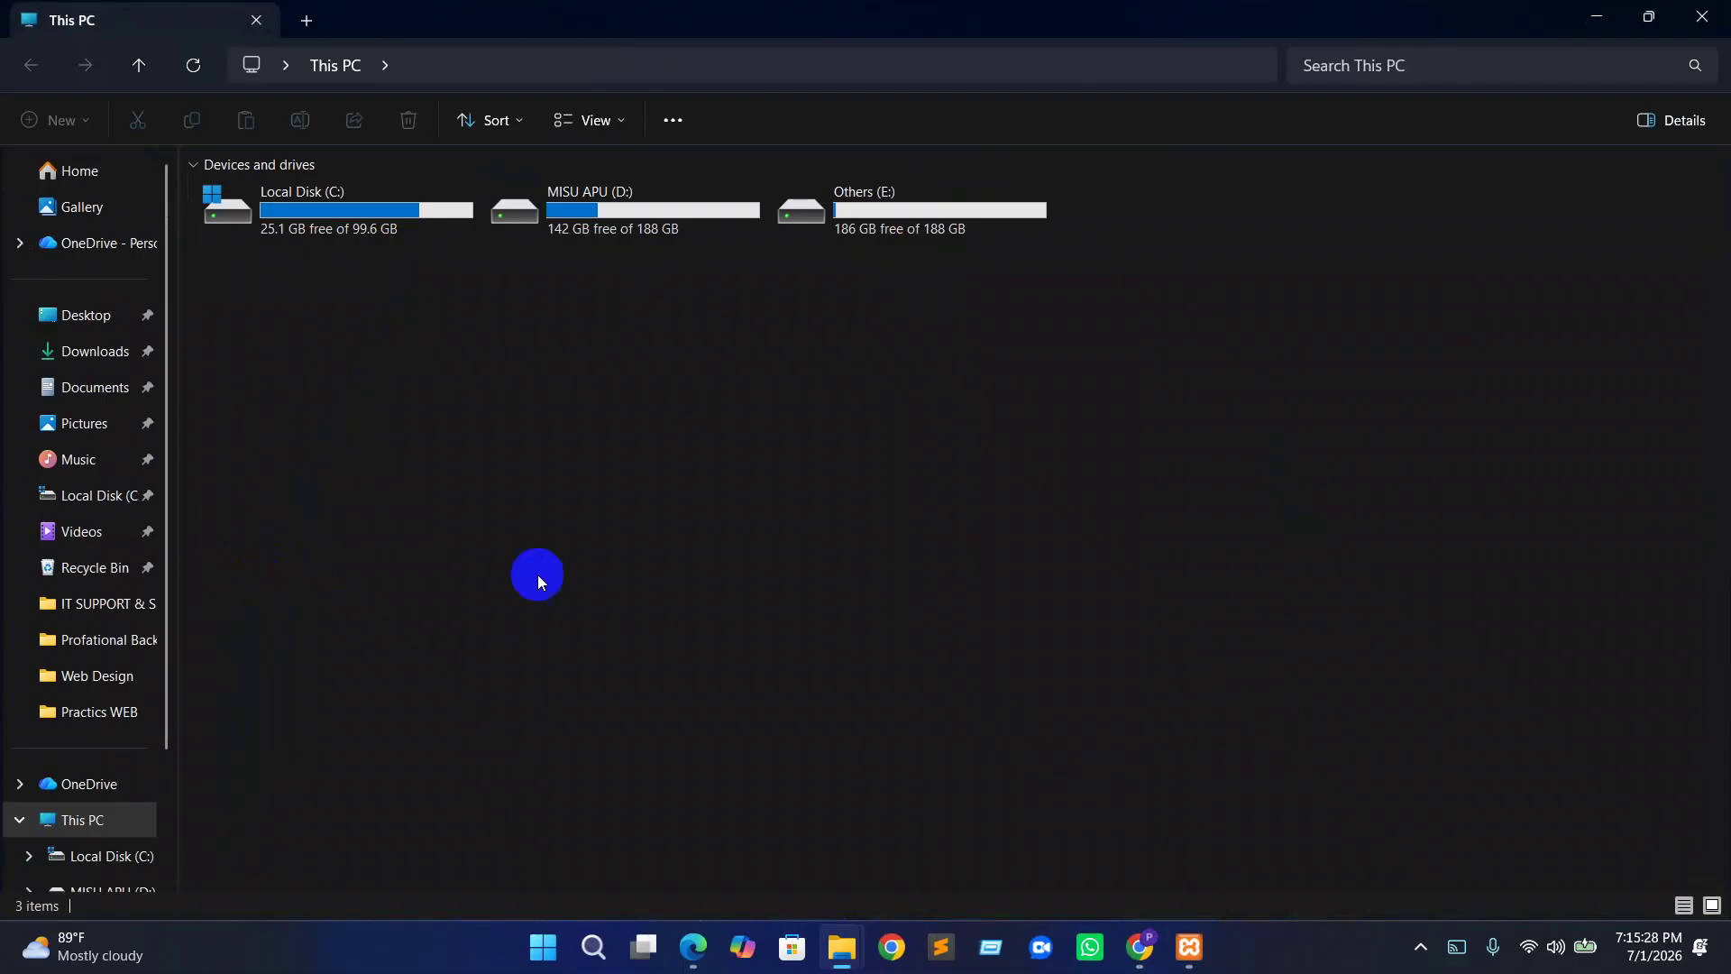
double_click(934, 211)
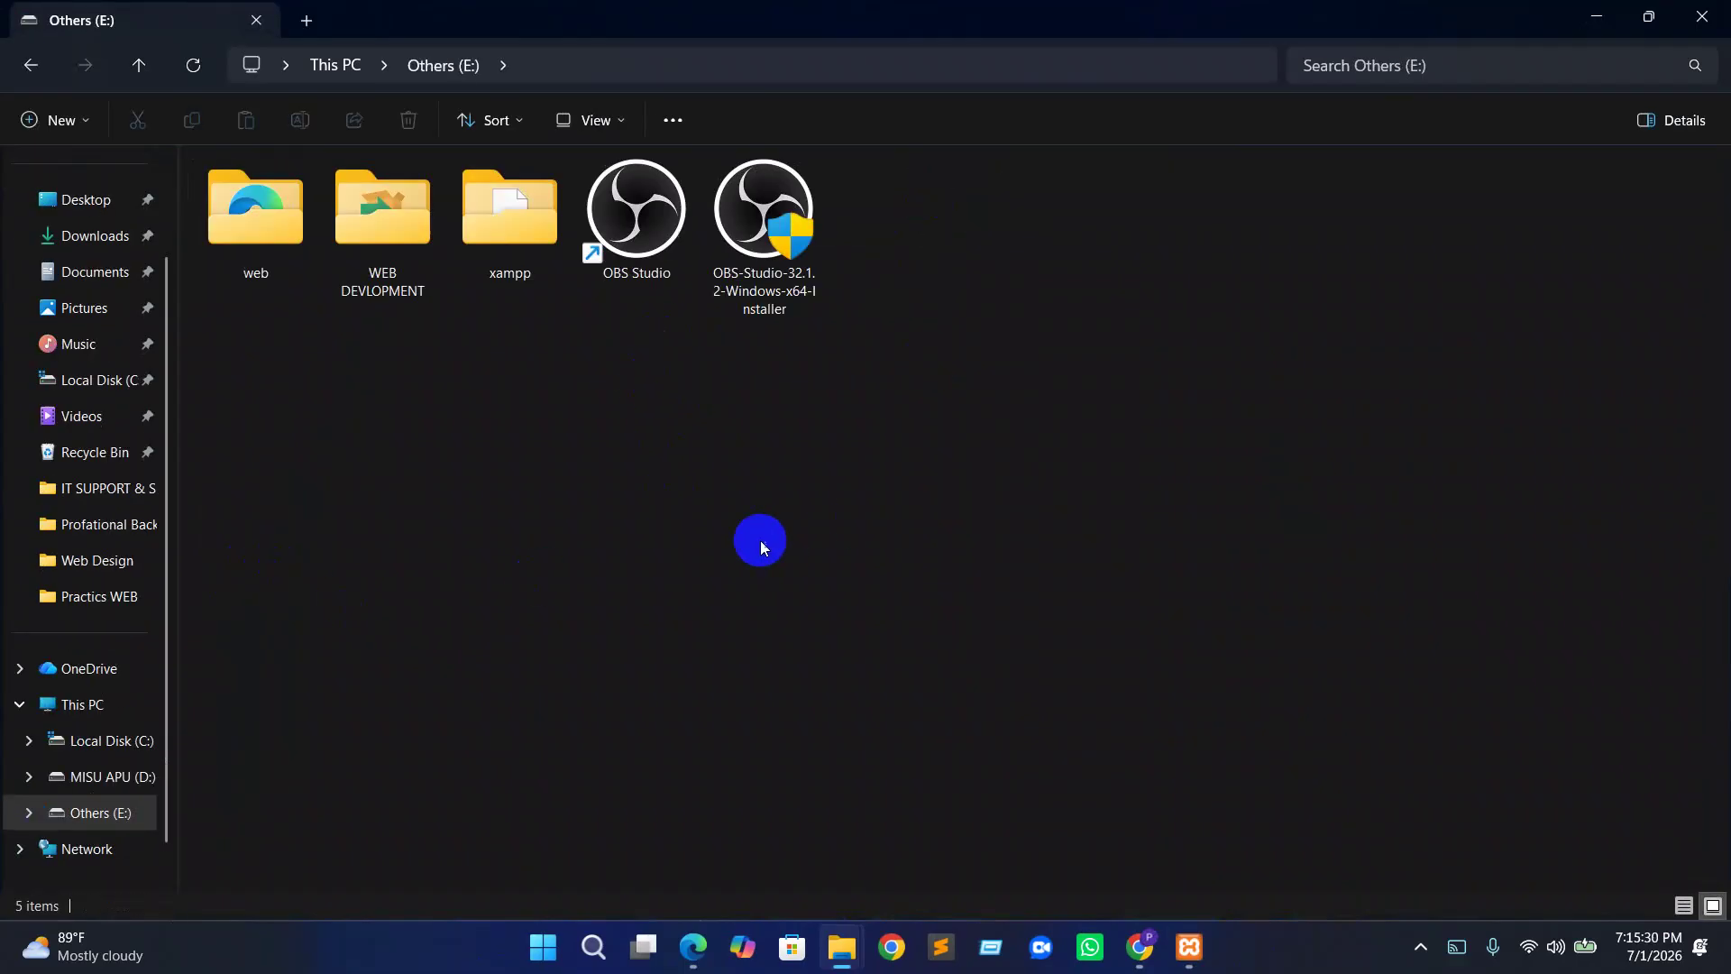
click(516, 240)
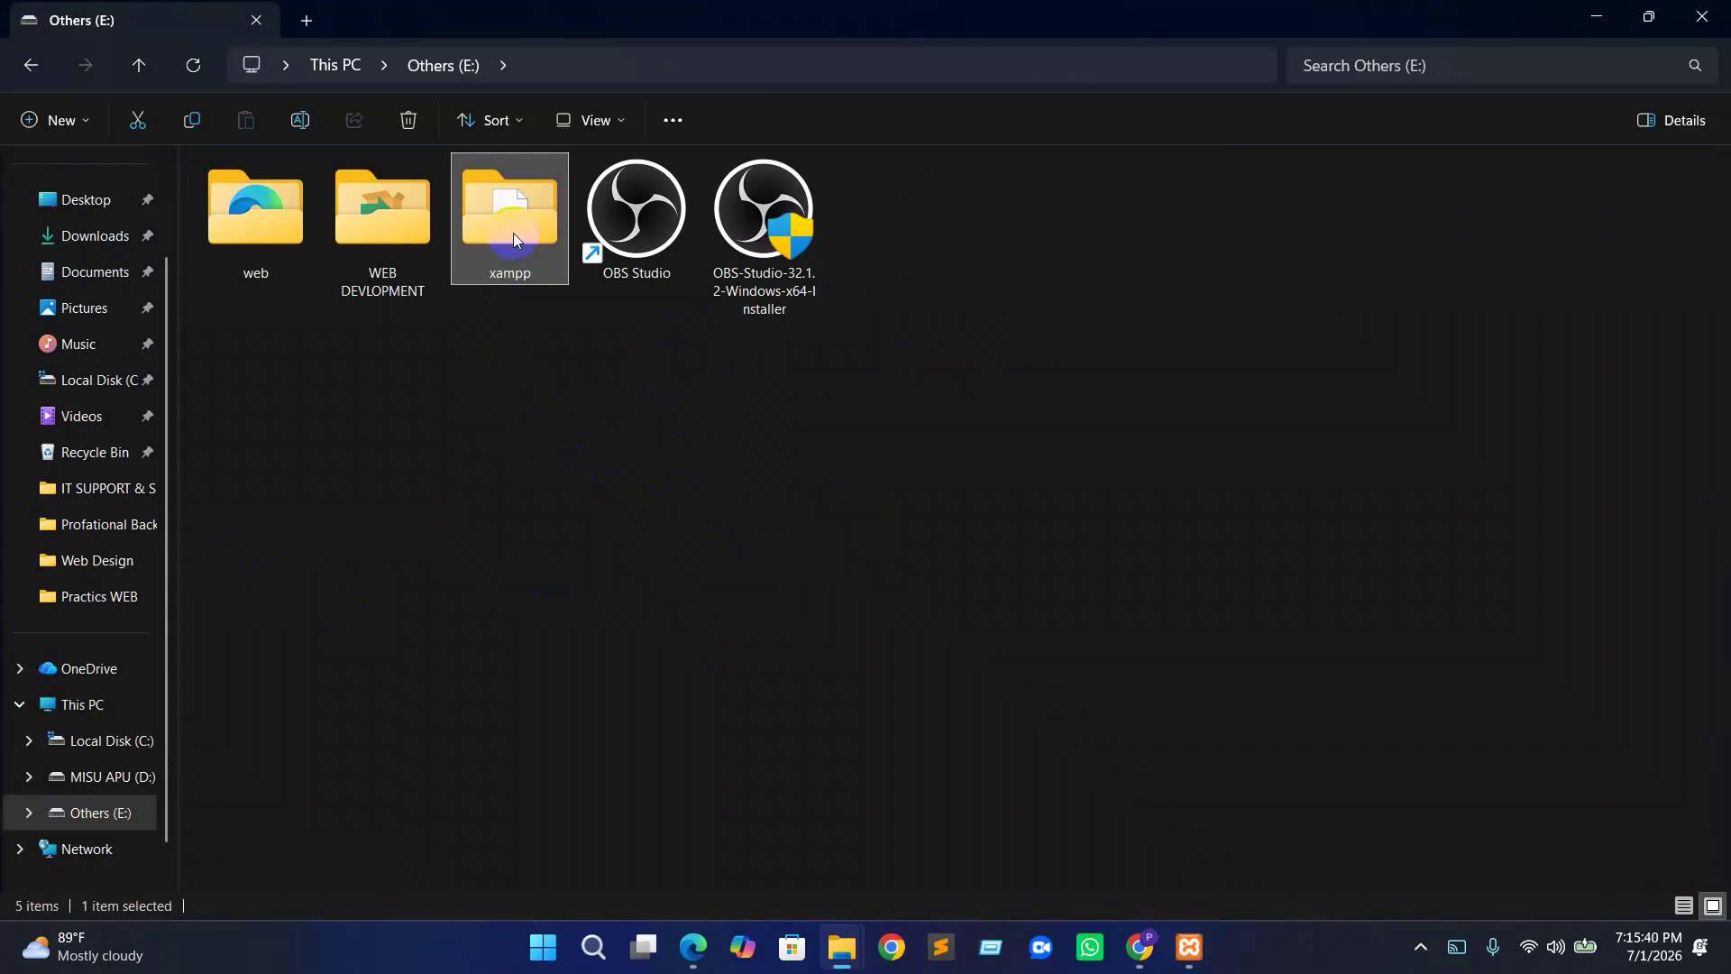
double_click(514, 239)
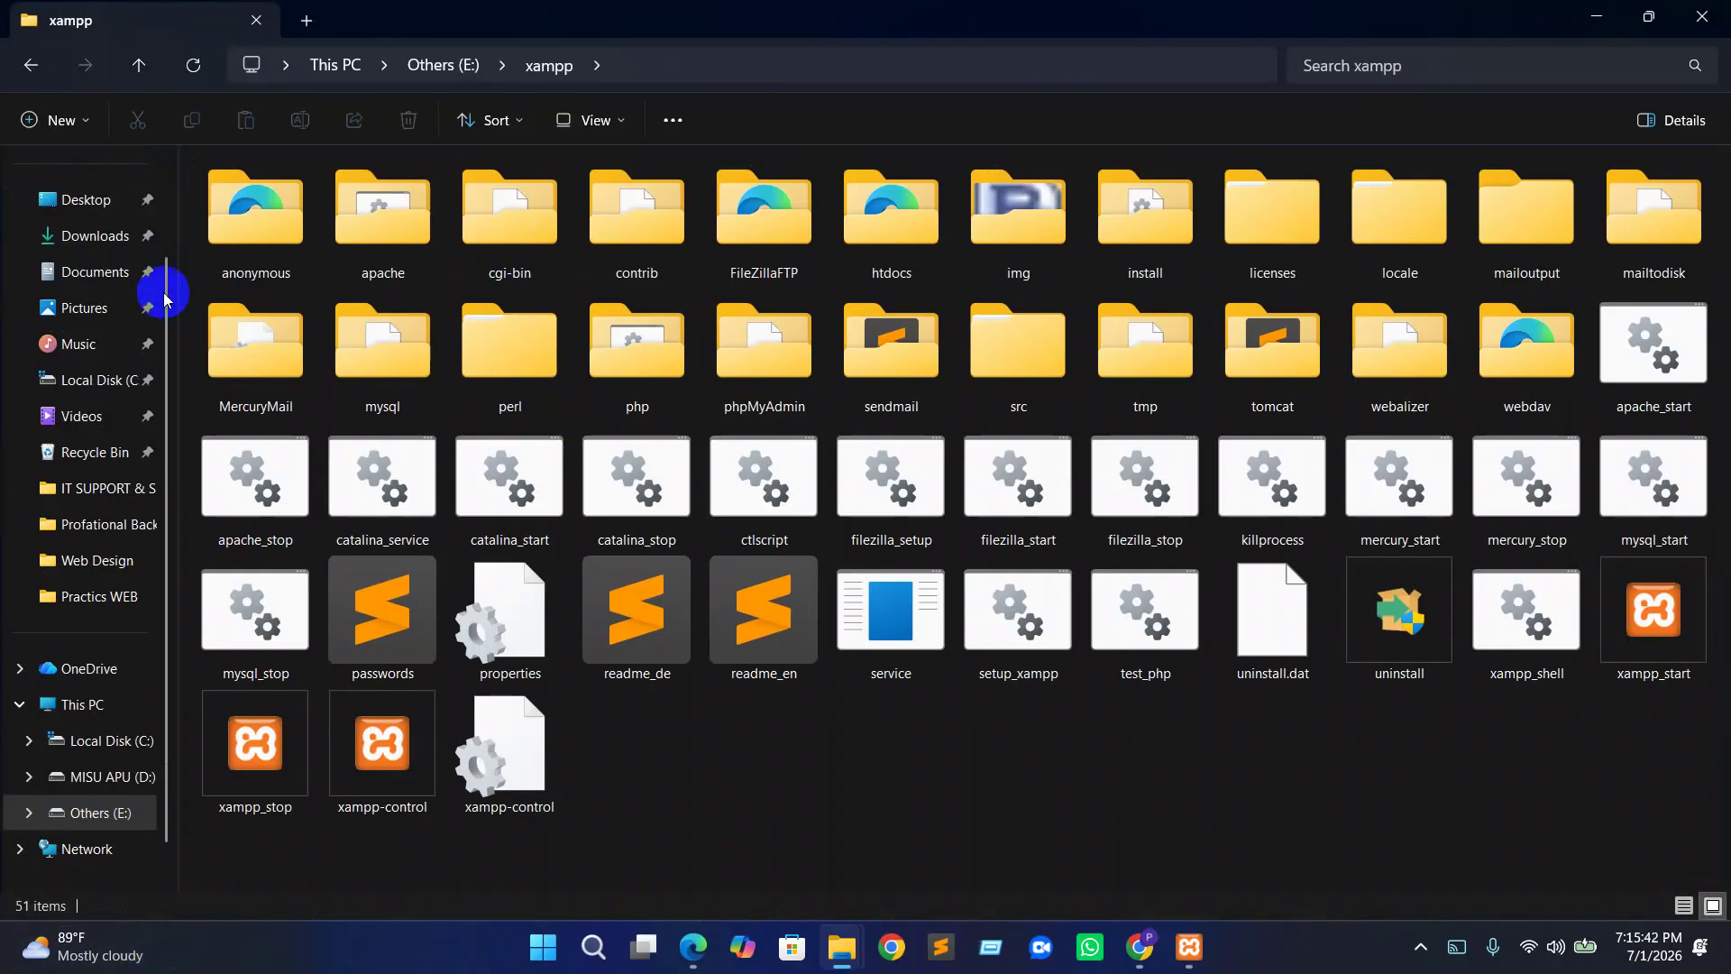
click(590, 120)
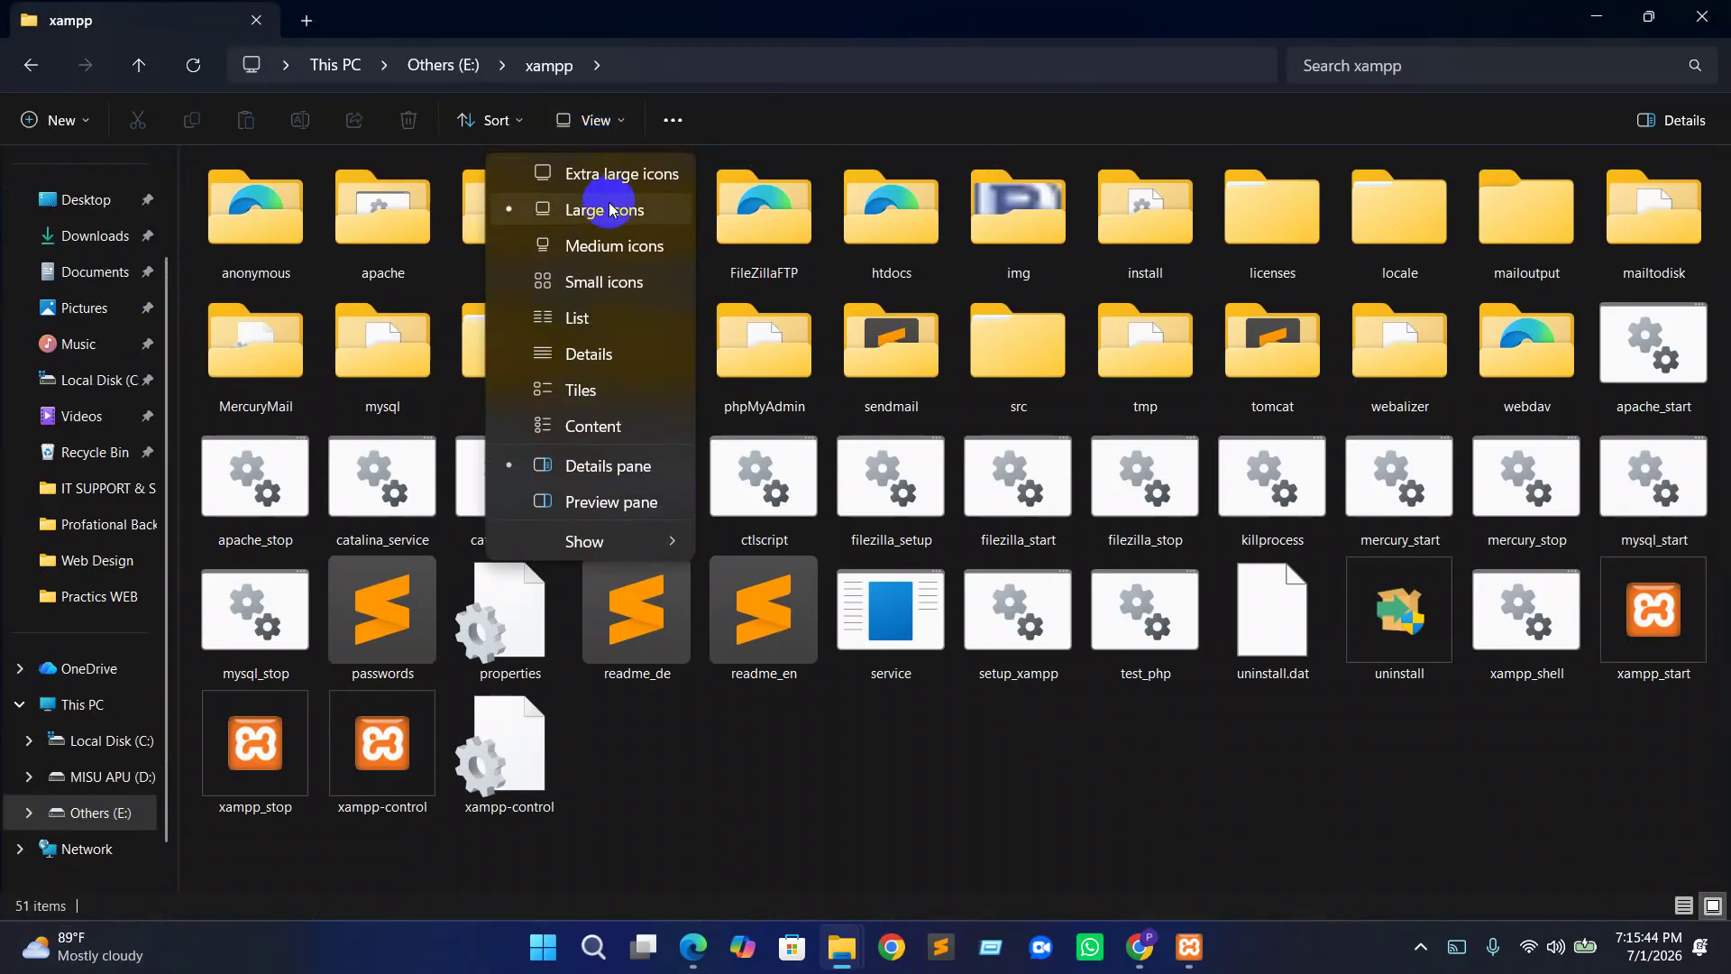
click(609, 208)
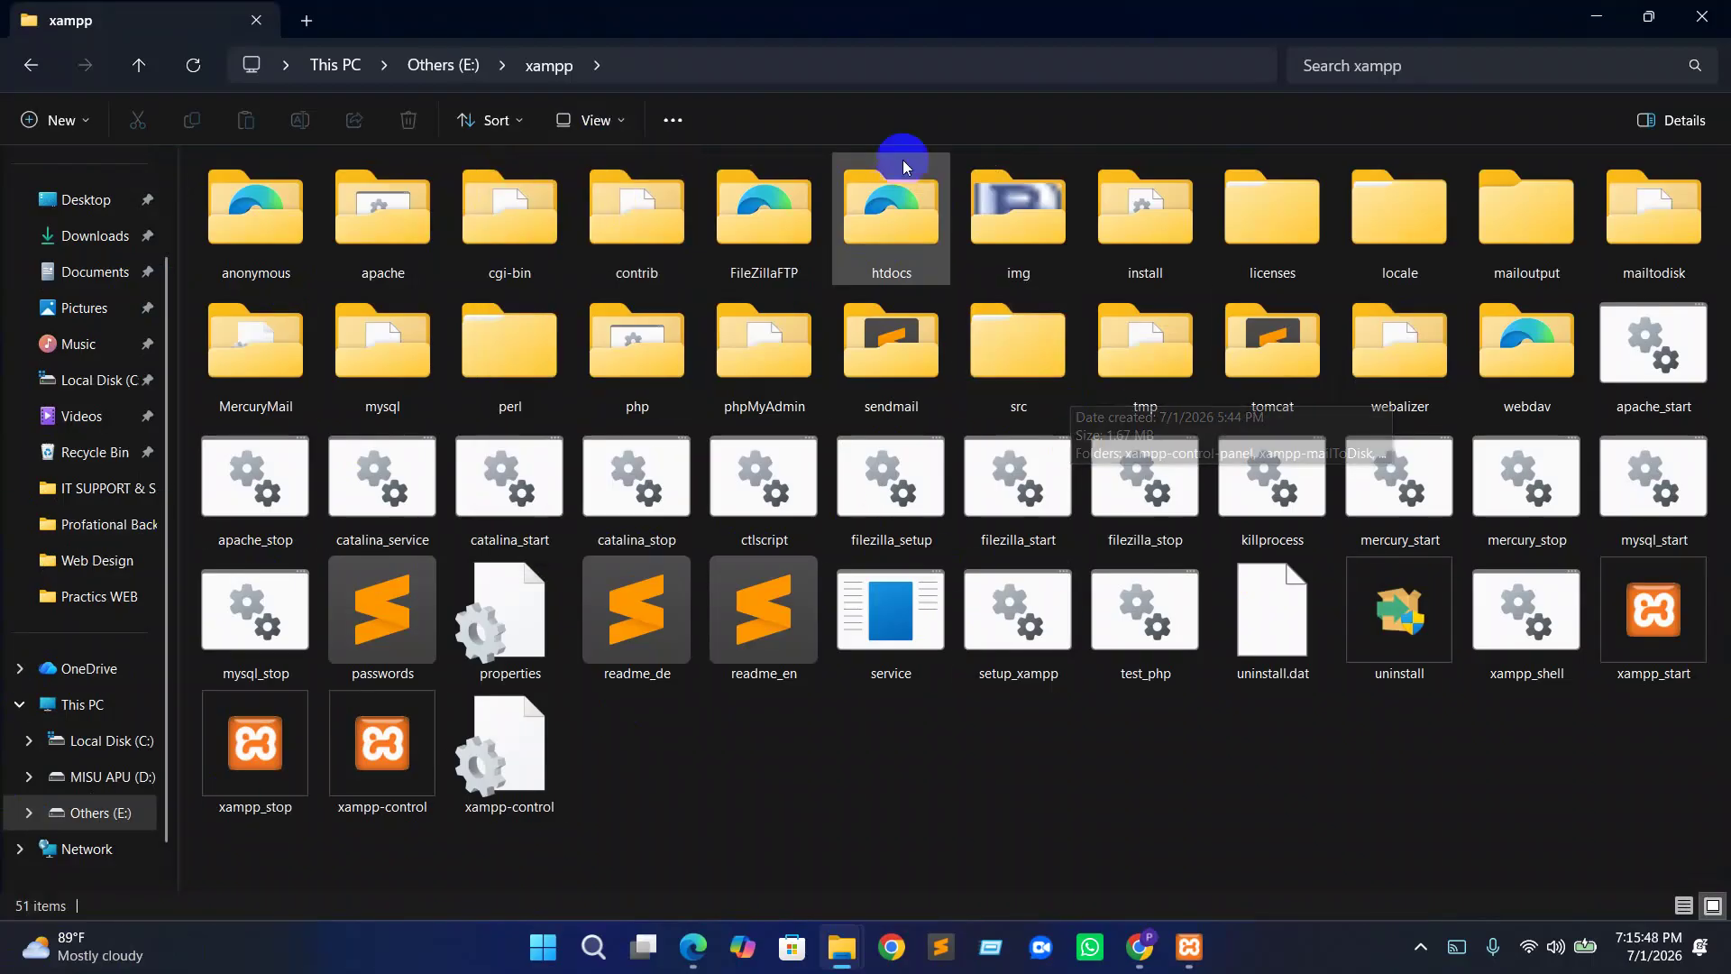
click(927, 242)
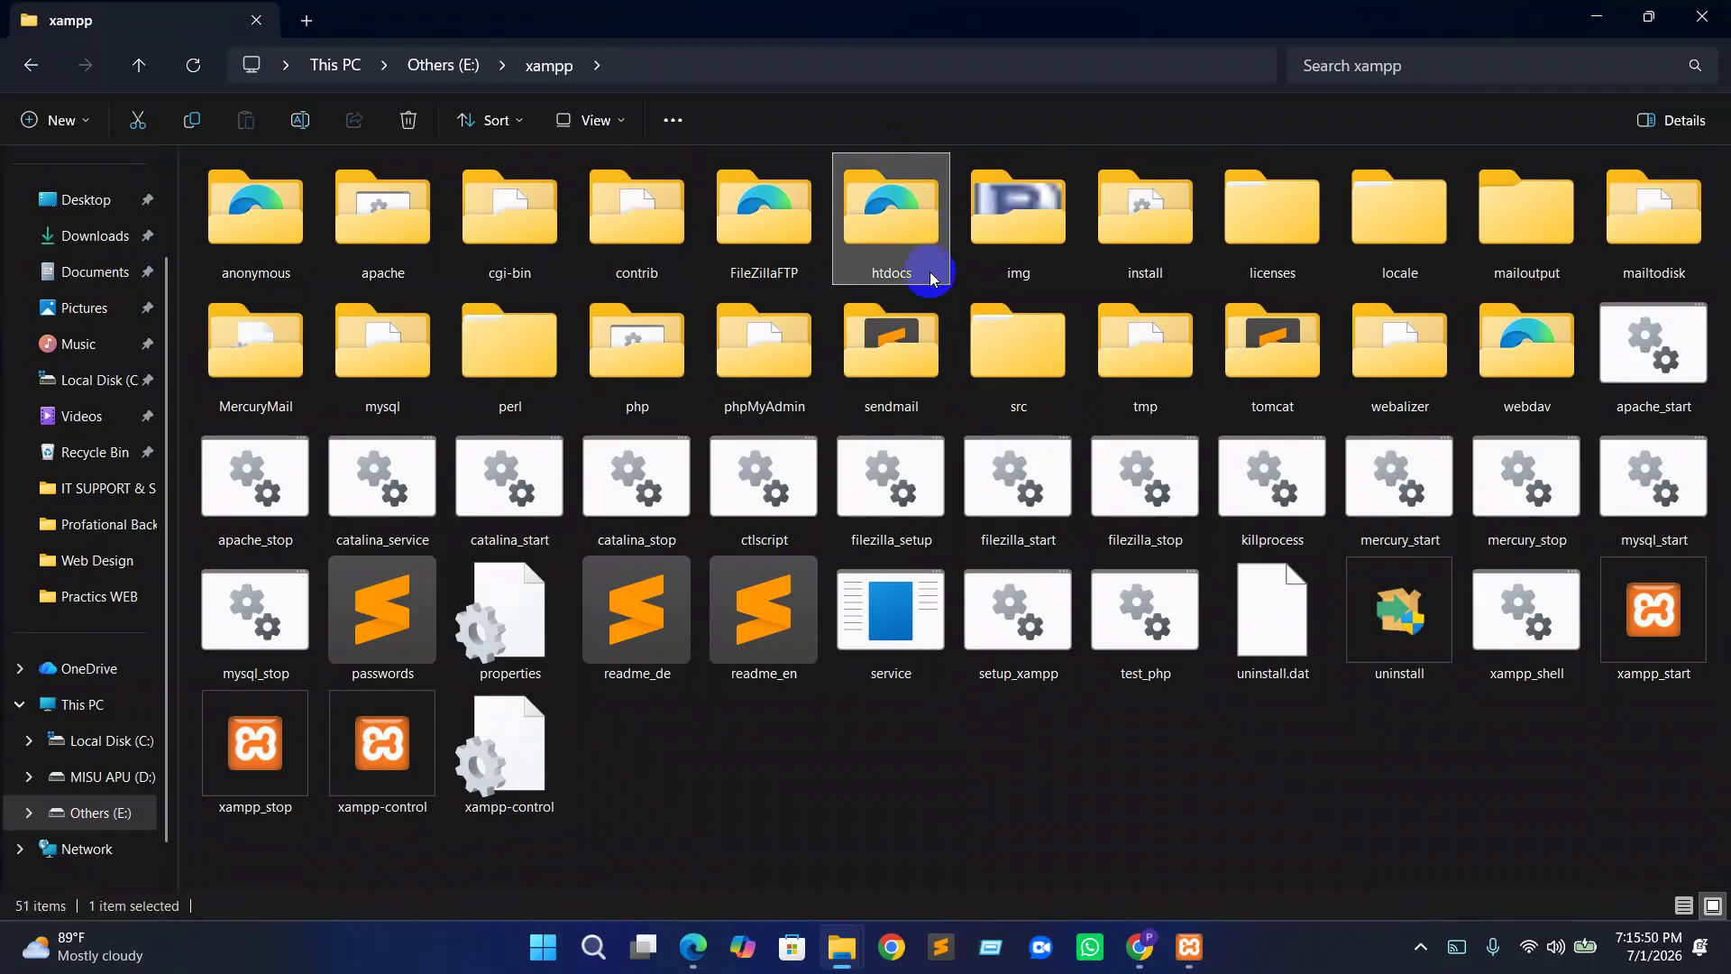
double_click(899, 228)
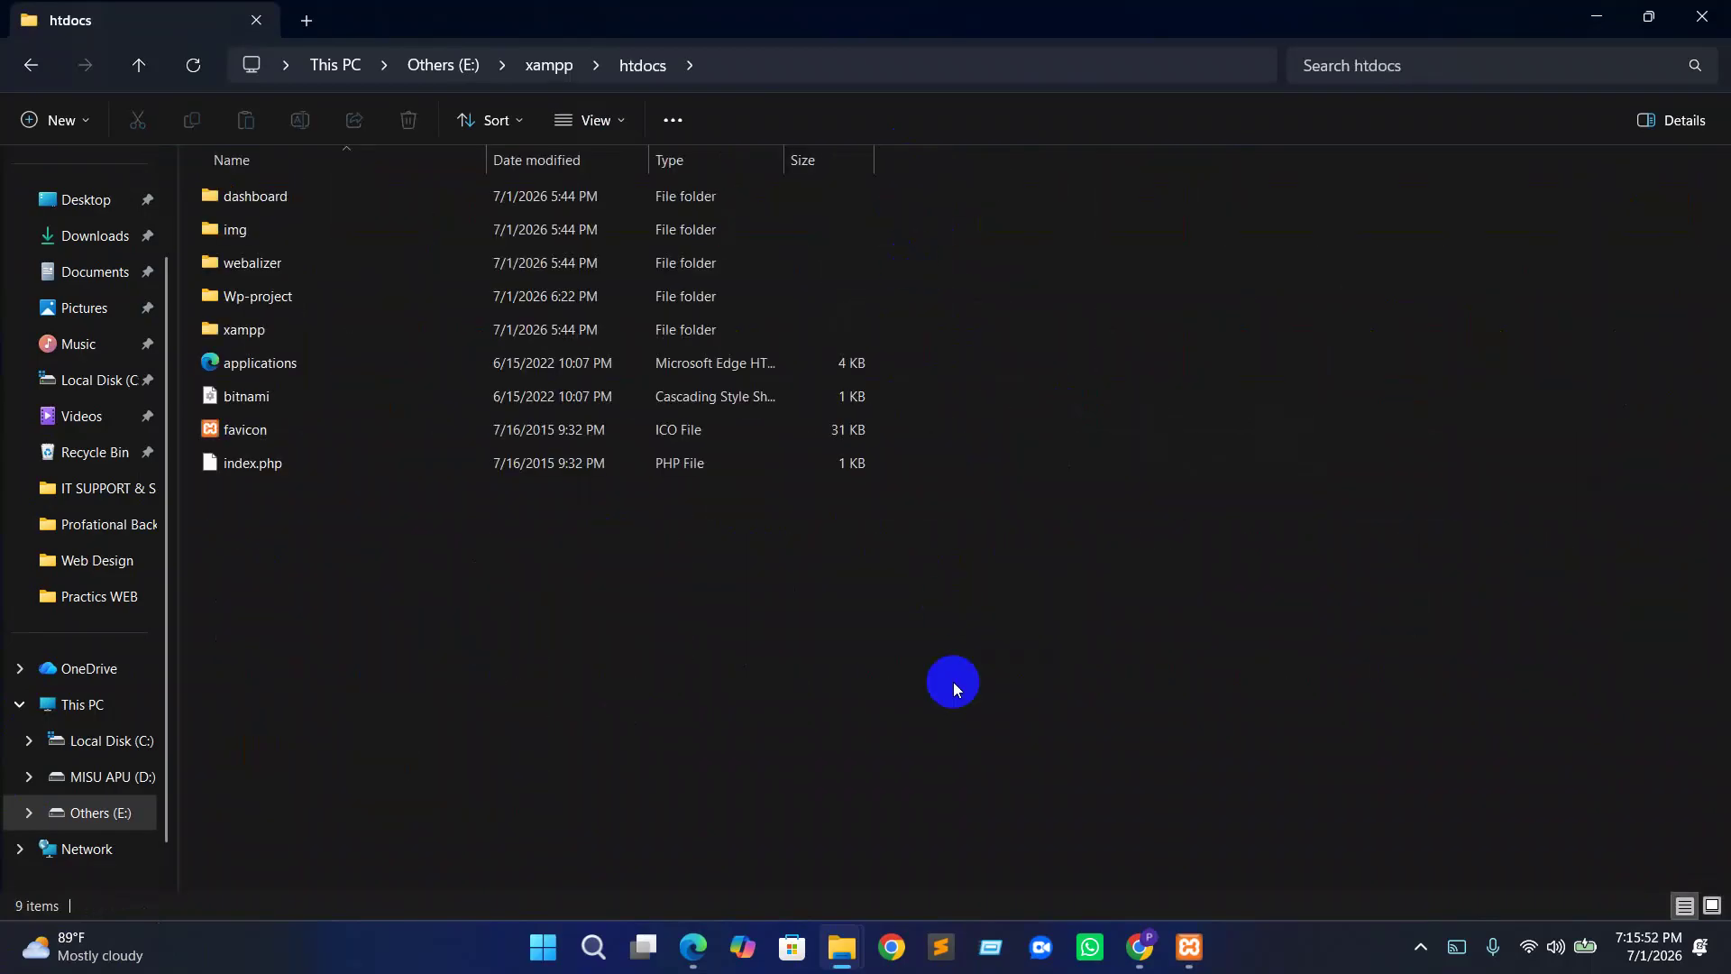
Create a new folder named 'project' in htdocs, then minimize File Explorer
right_click(341, 564)
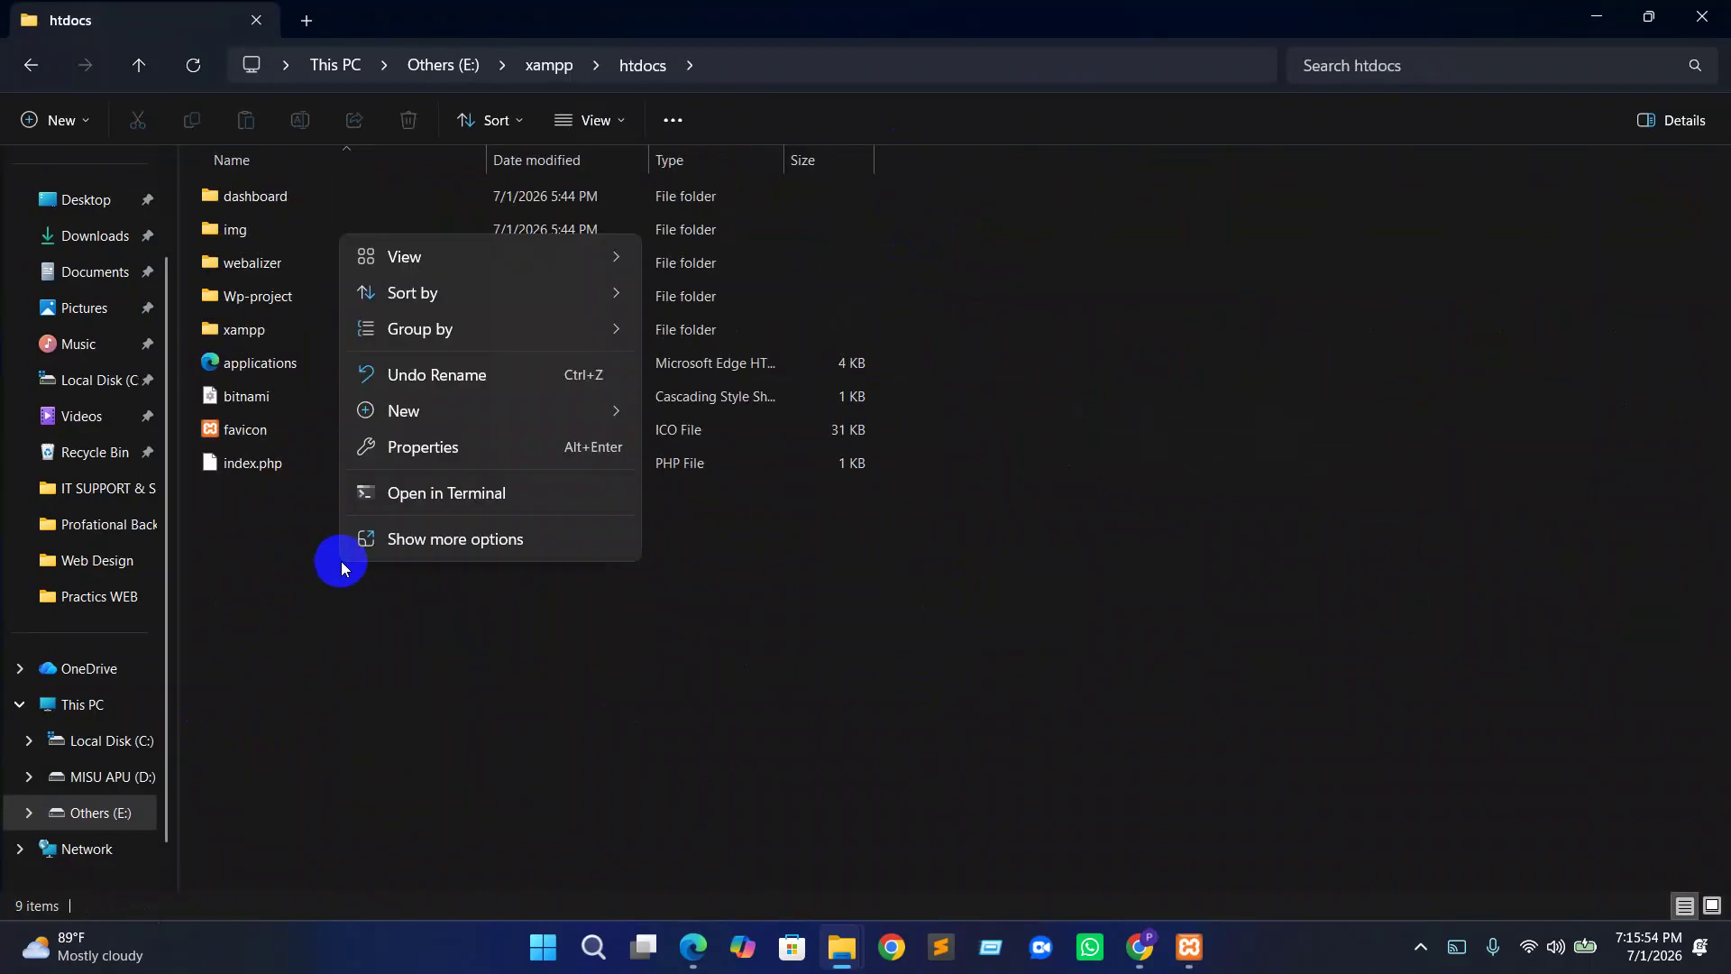
click(427, 424)
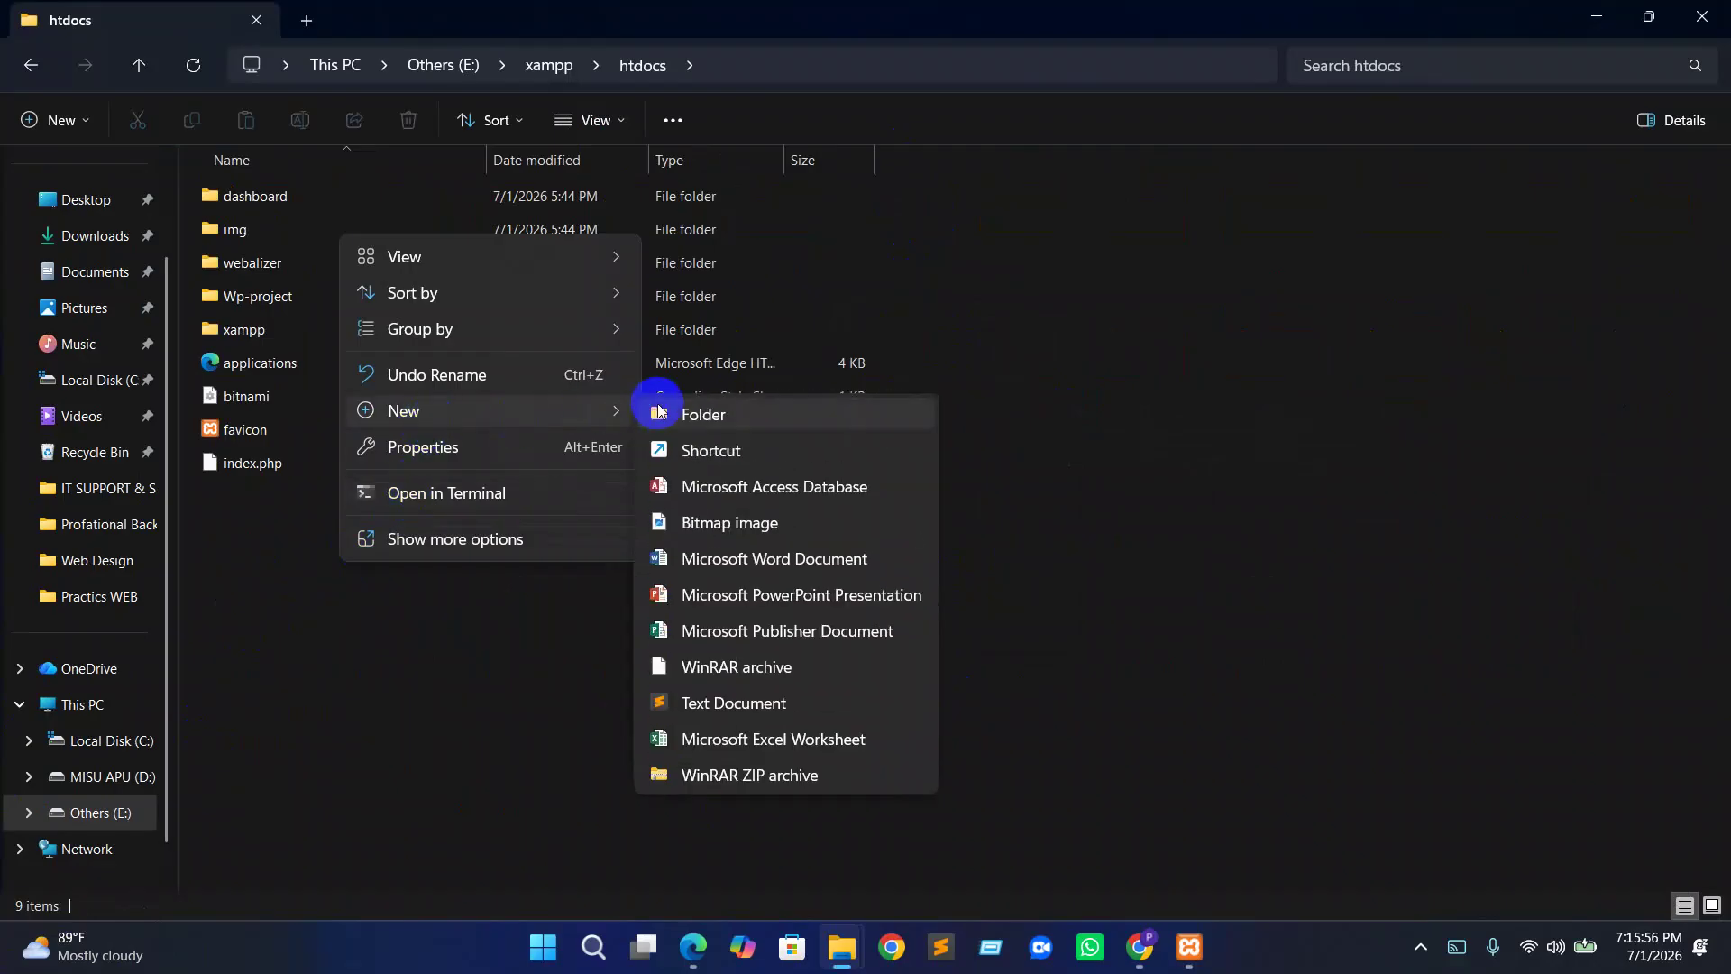
click(655, 406)
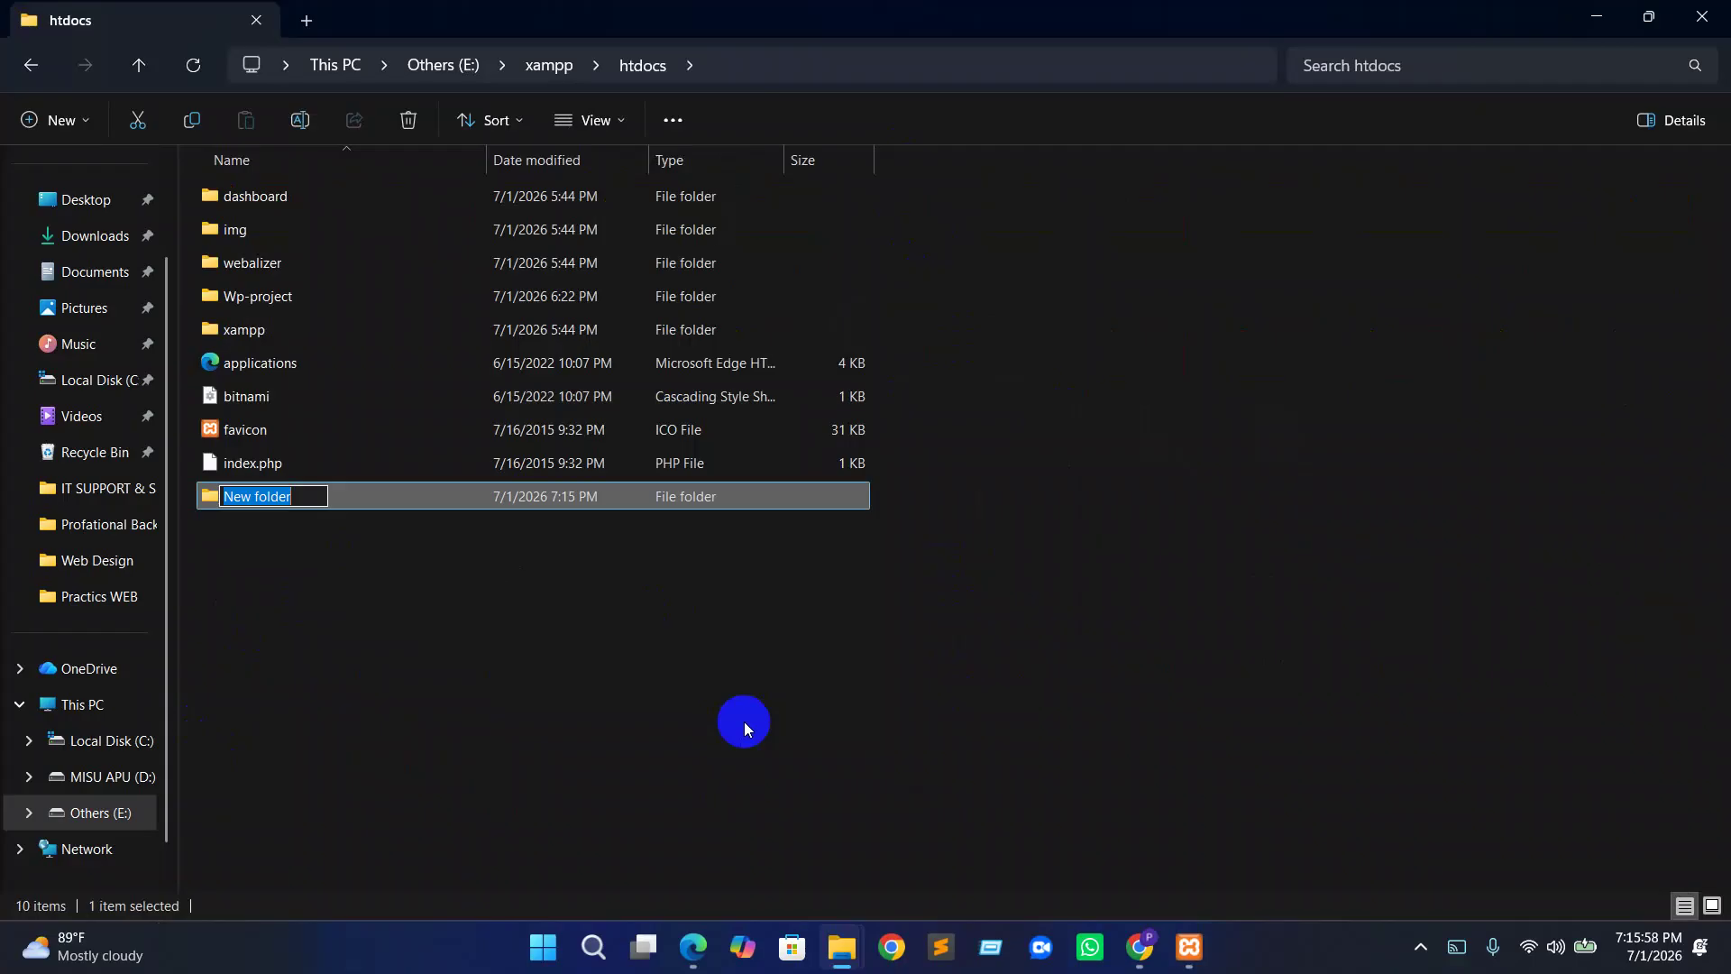
key(BackSpace)
text(project)
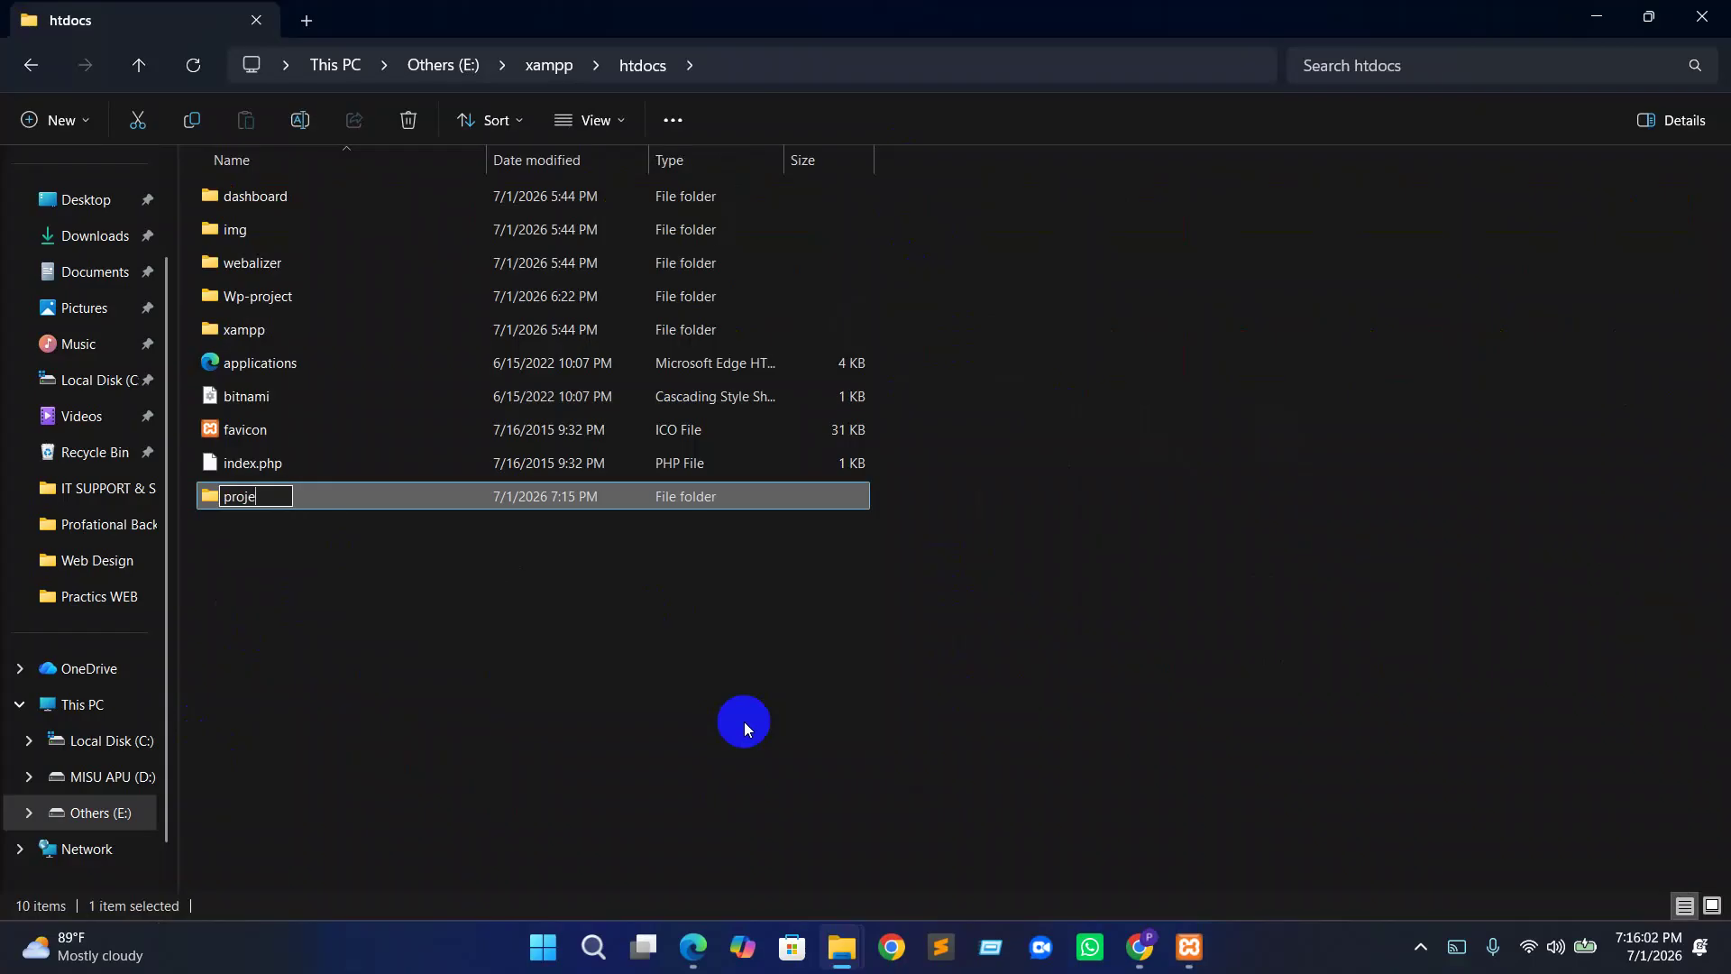
key(Return)
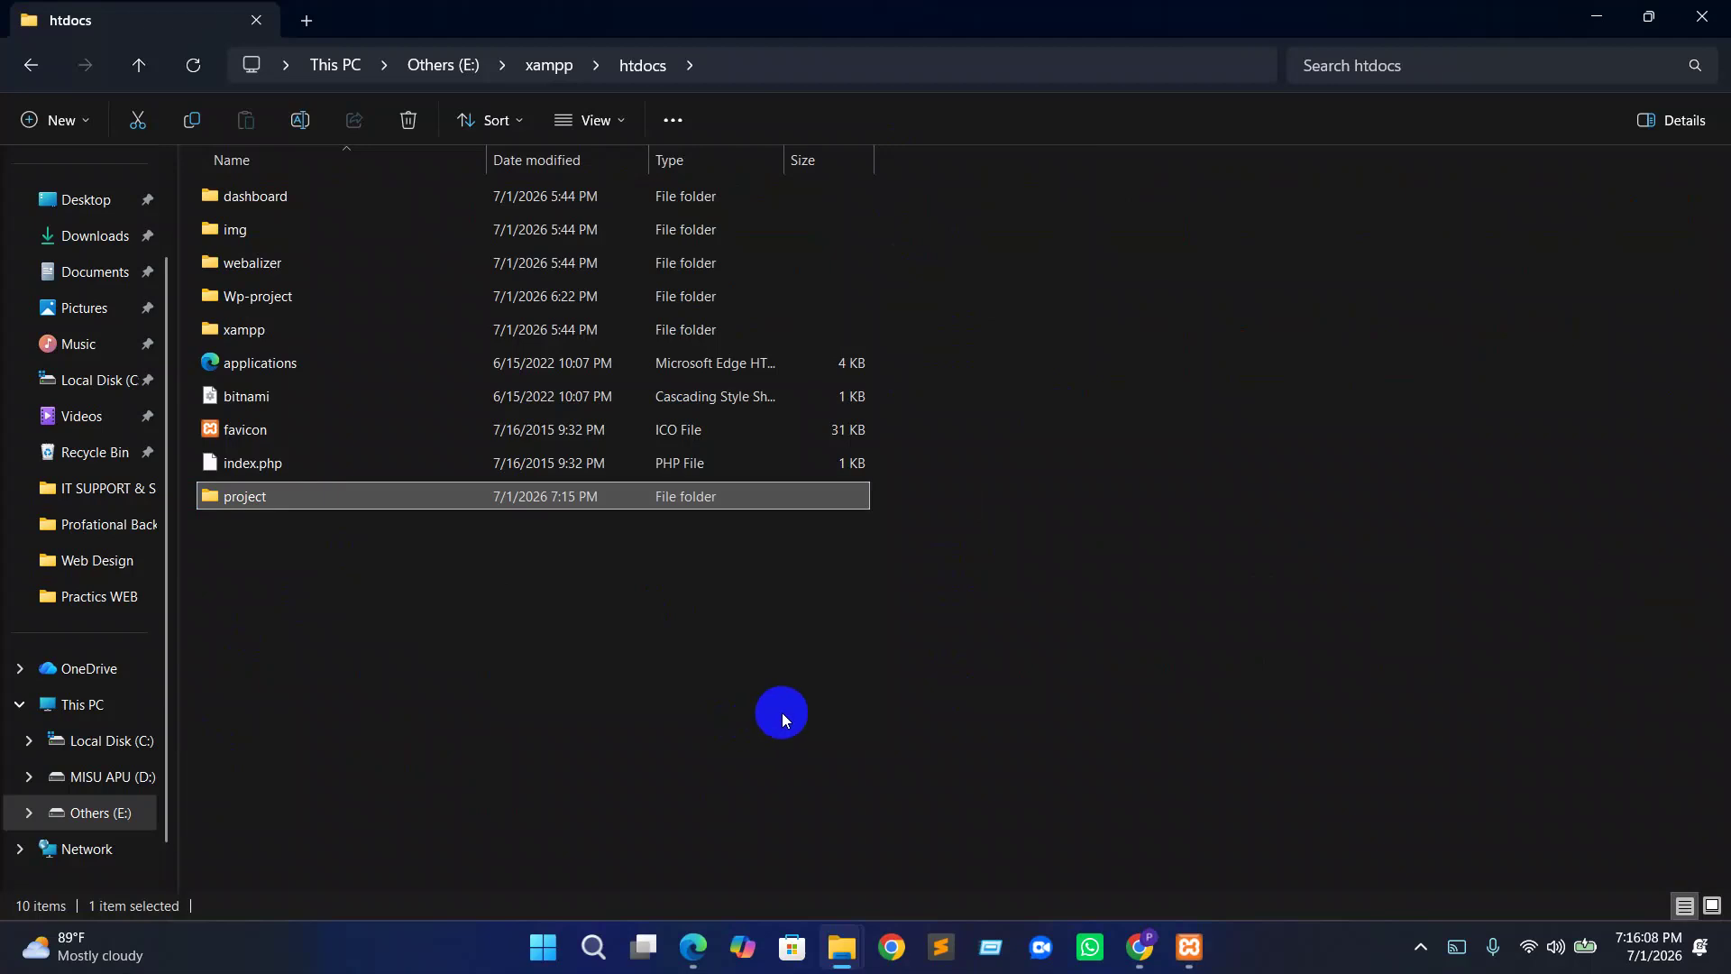
click(1610, 18)
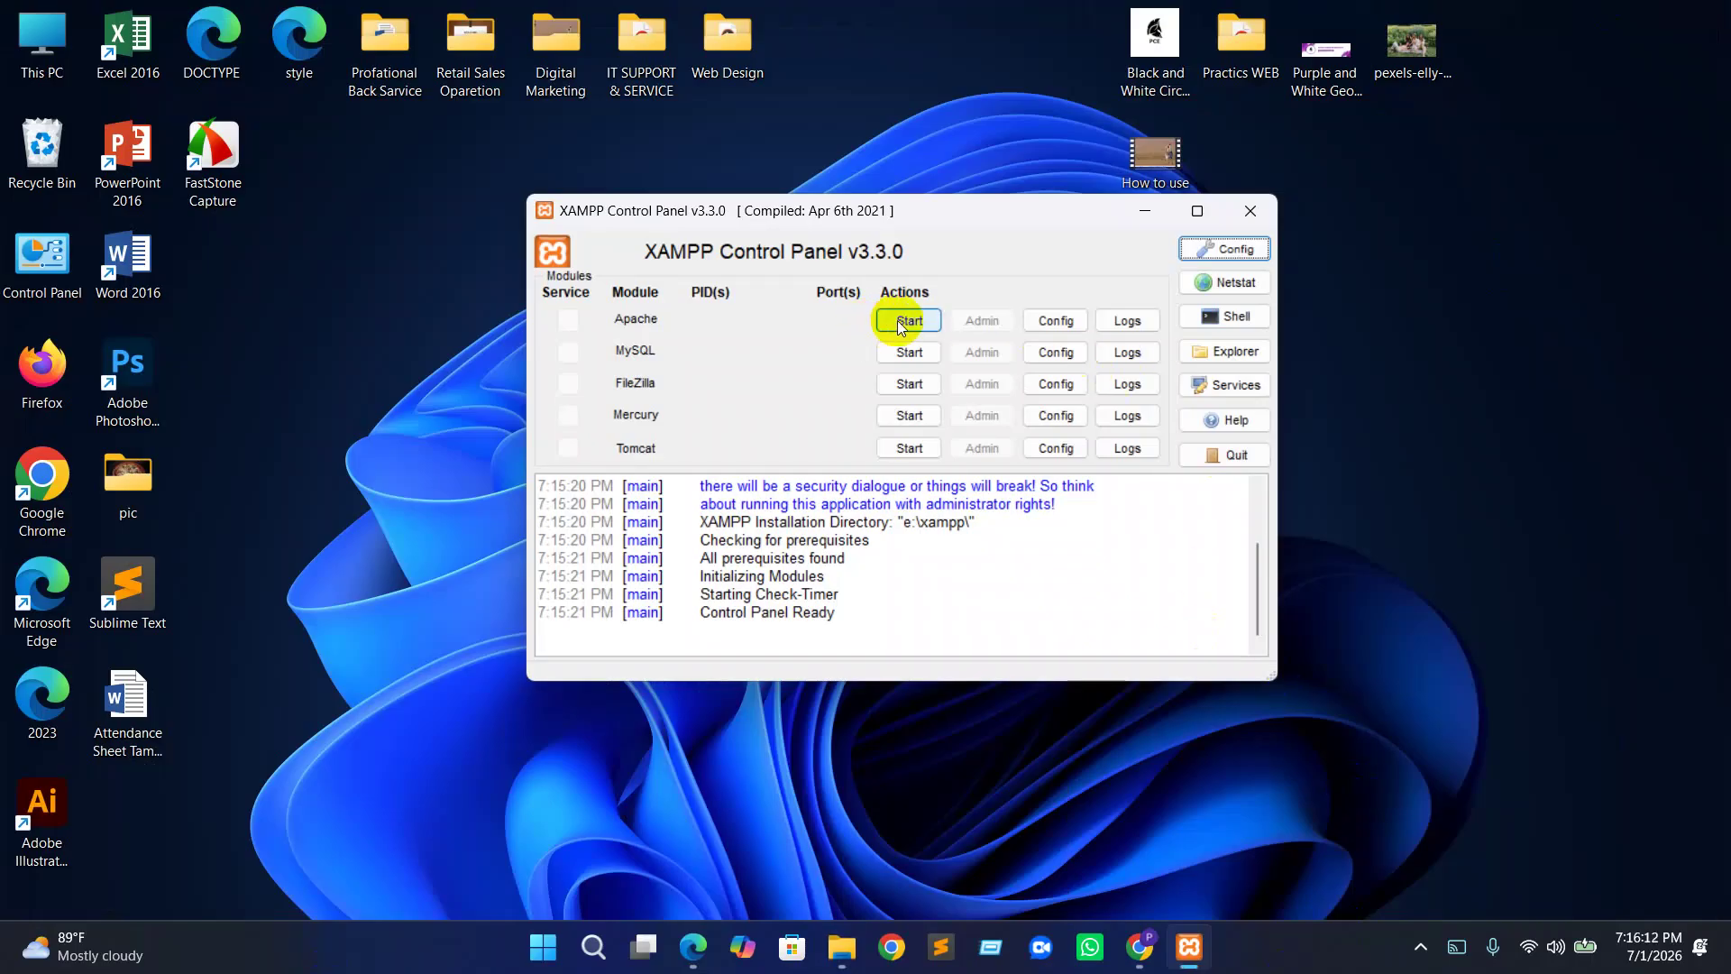
Start the Apache and MySQL modules, then minimize XAMPP Control Panel
click(911, 321)
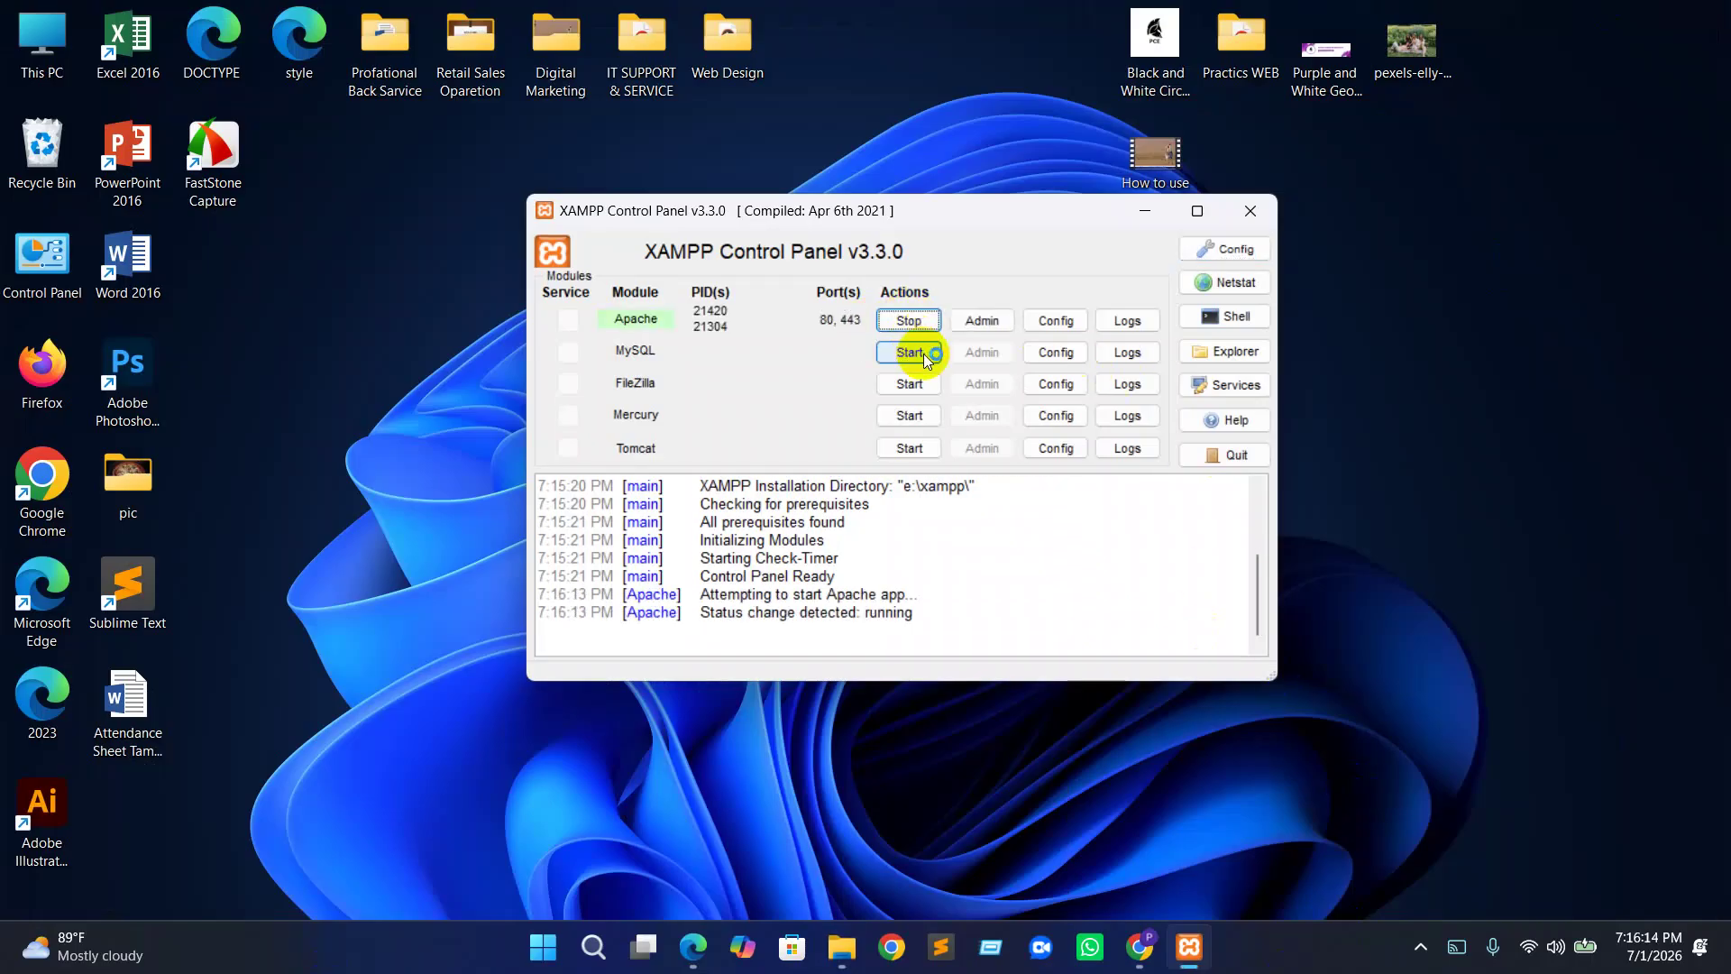
click(920, 352)
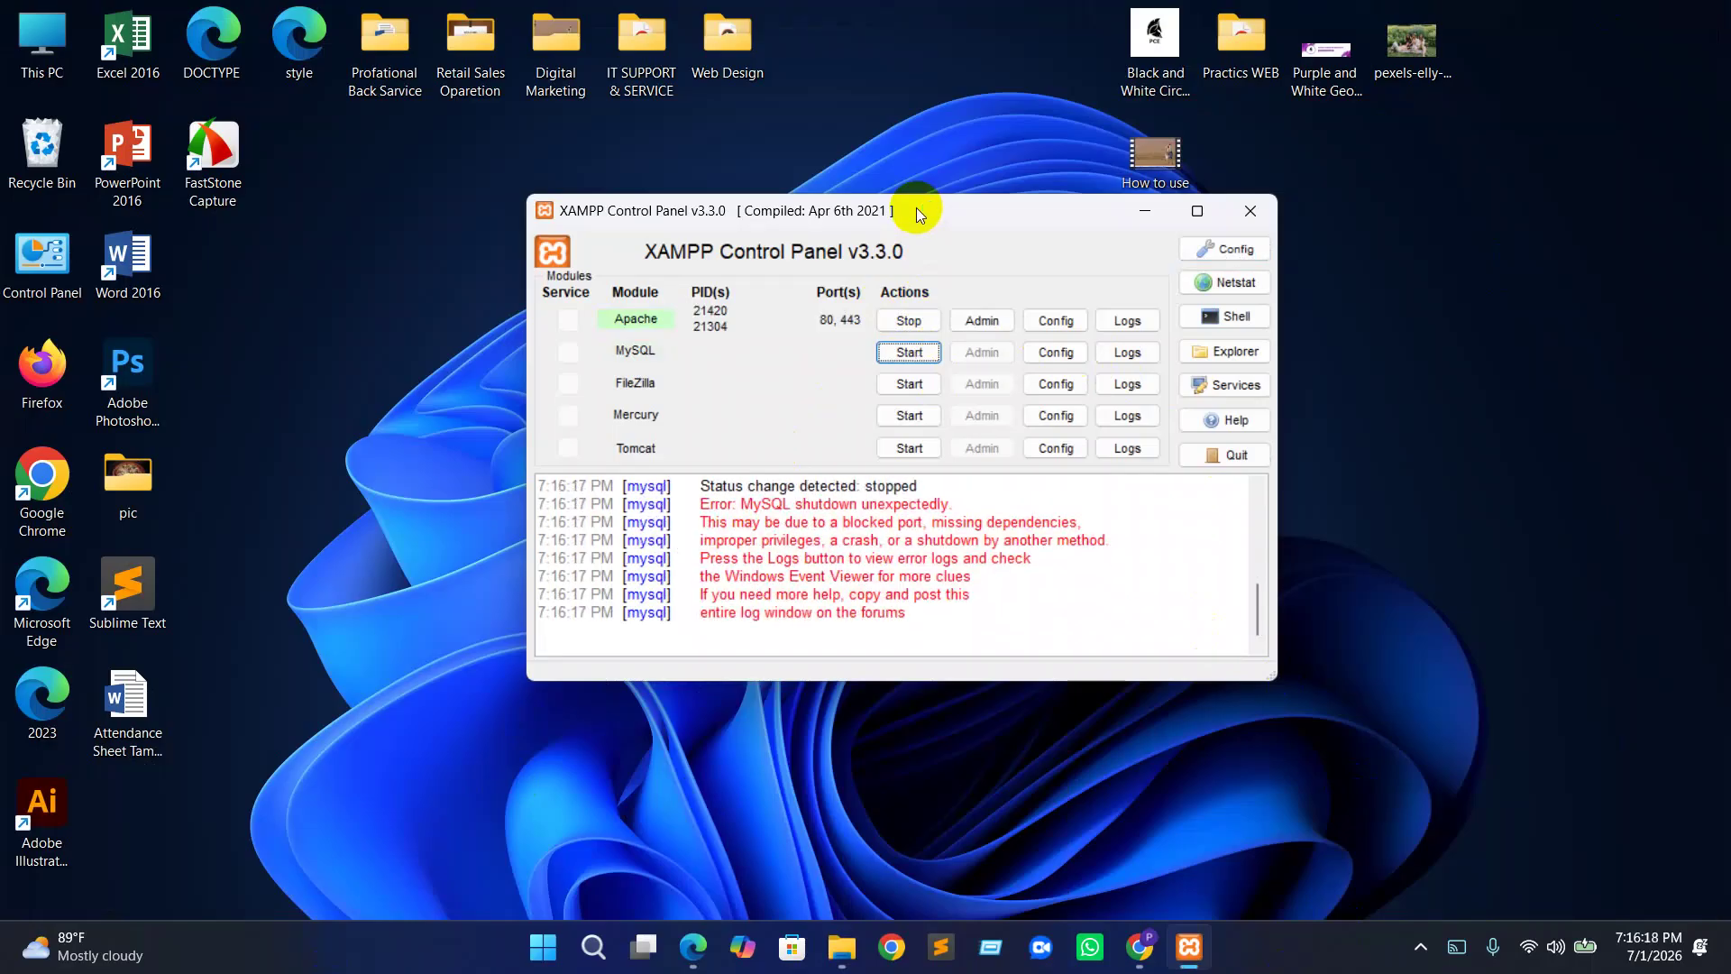
click(1144, 215)
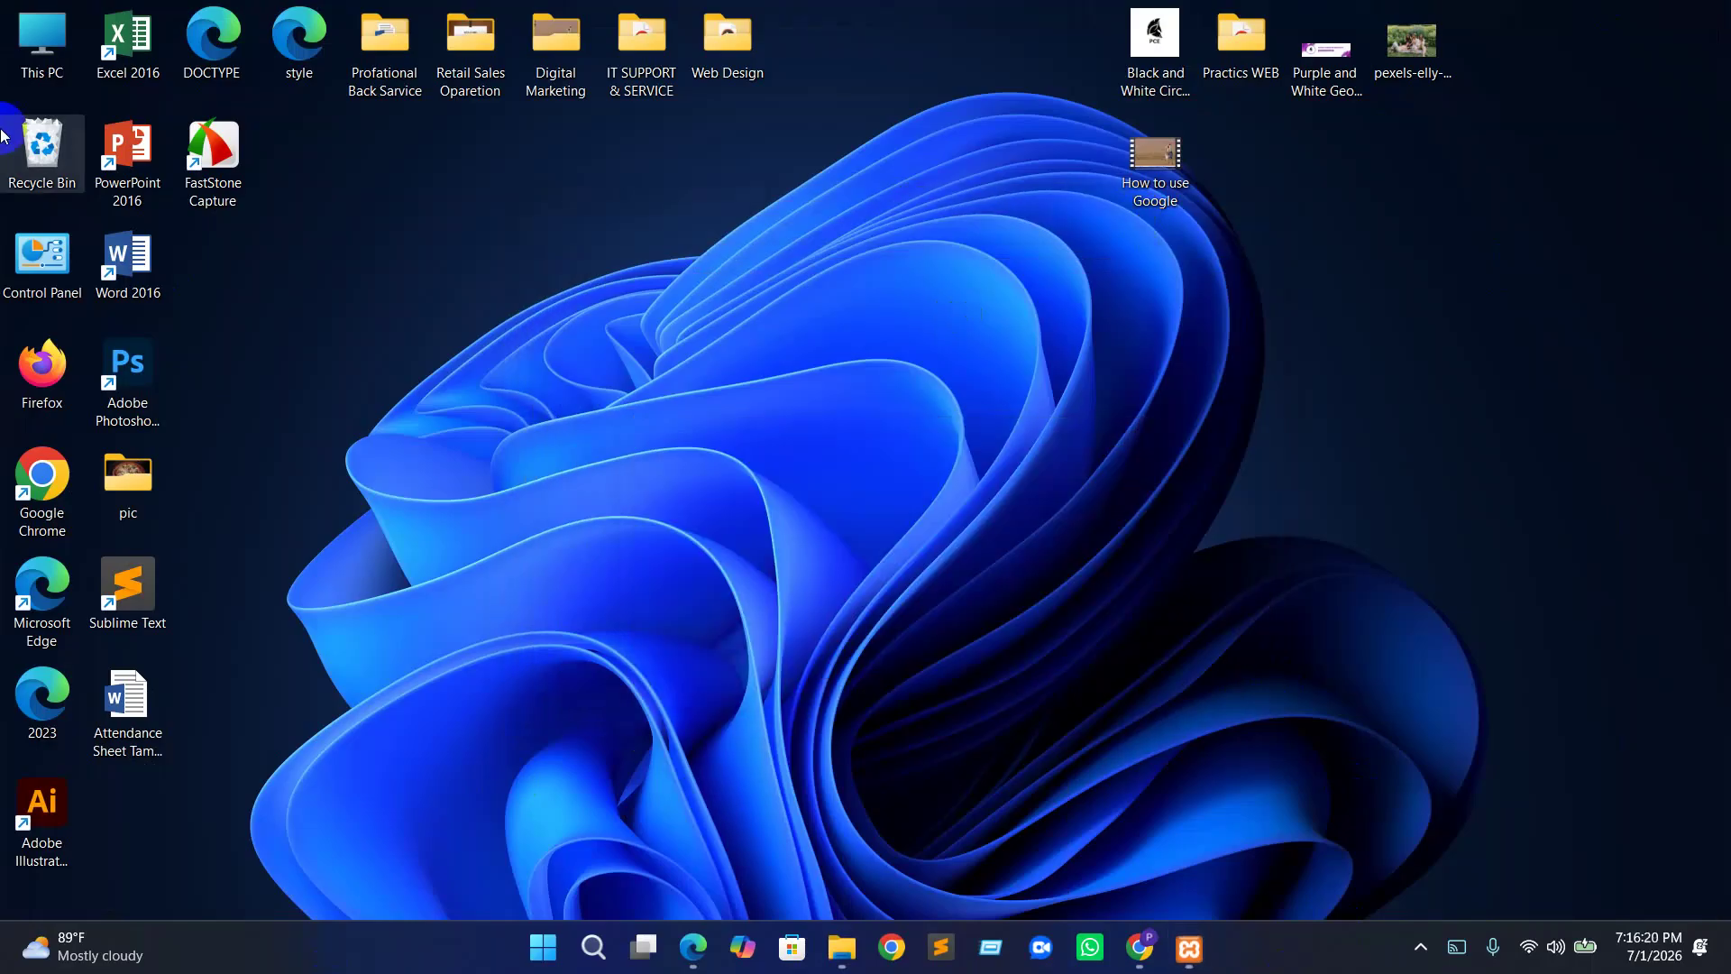
Copy the wordpress-7.0 zip archive from the Downloads folder
double_click(31, 67)
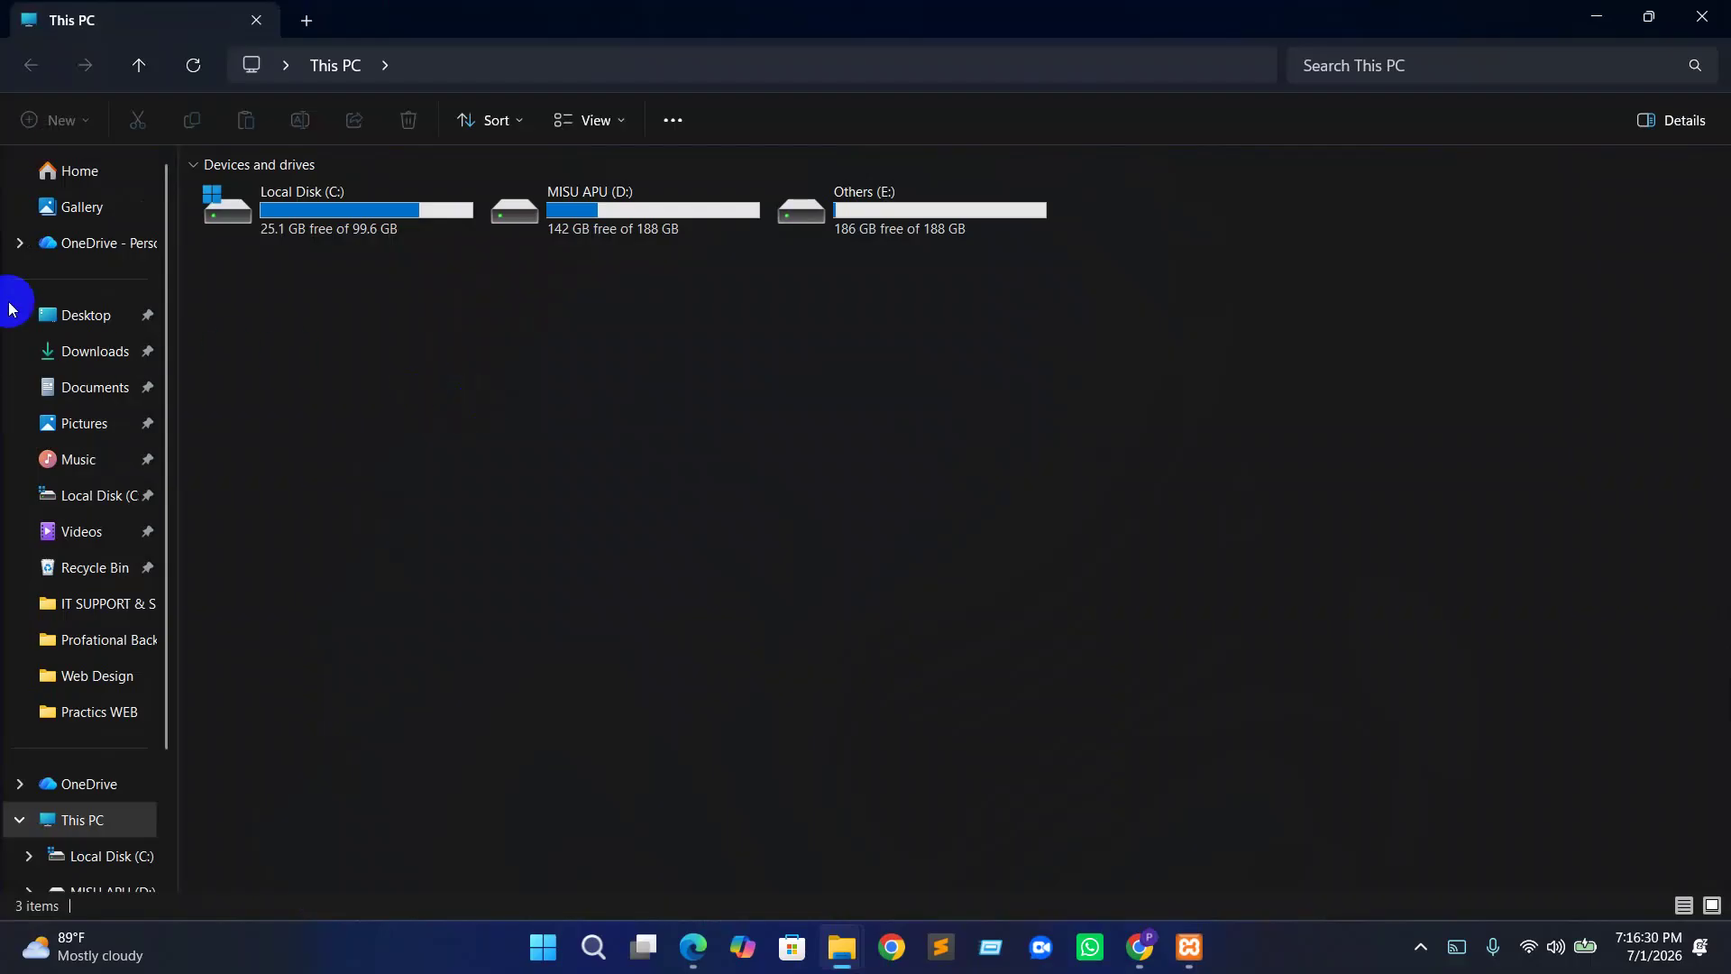
click(69, 359)
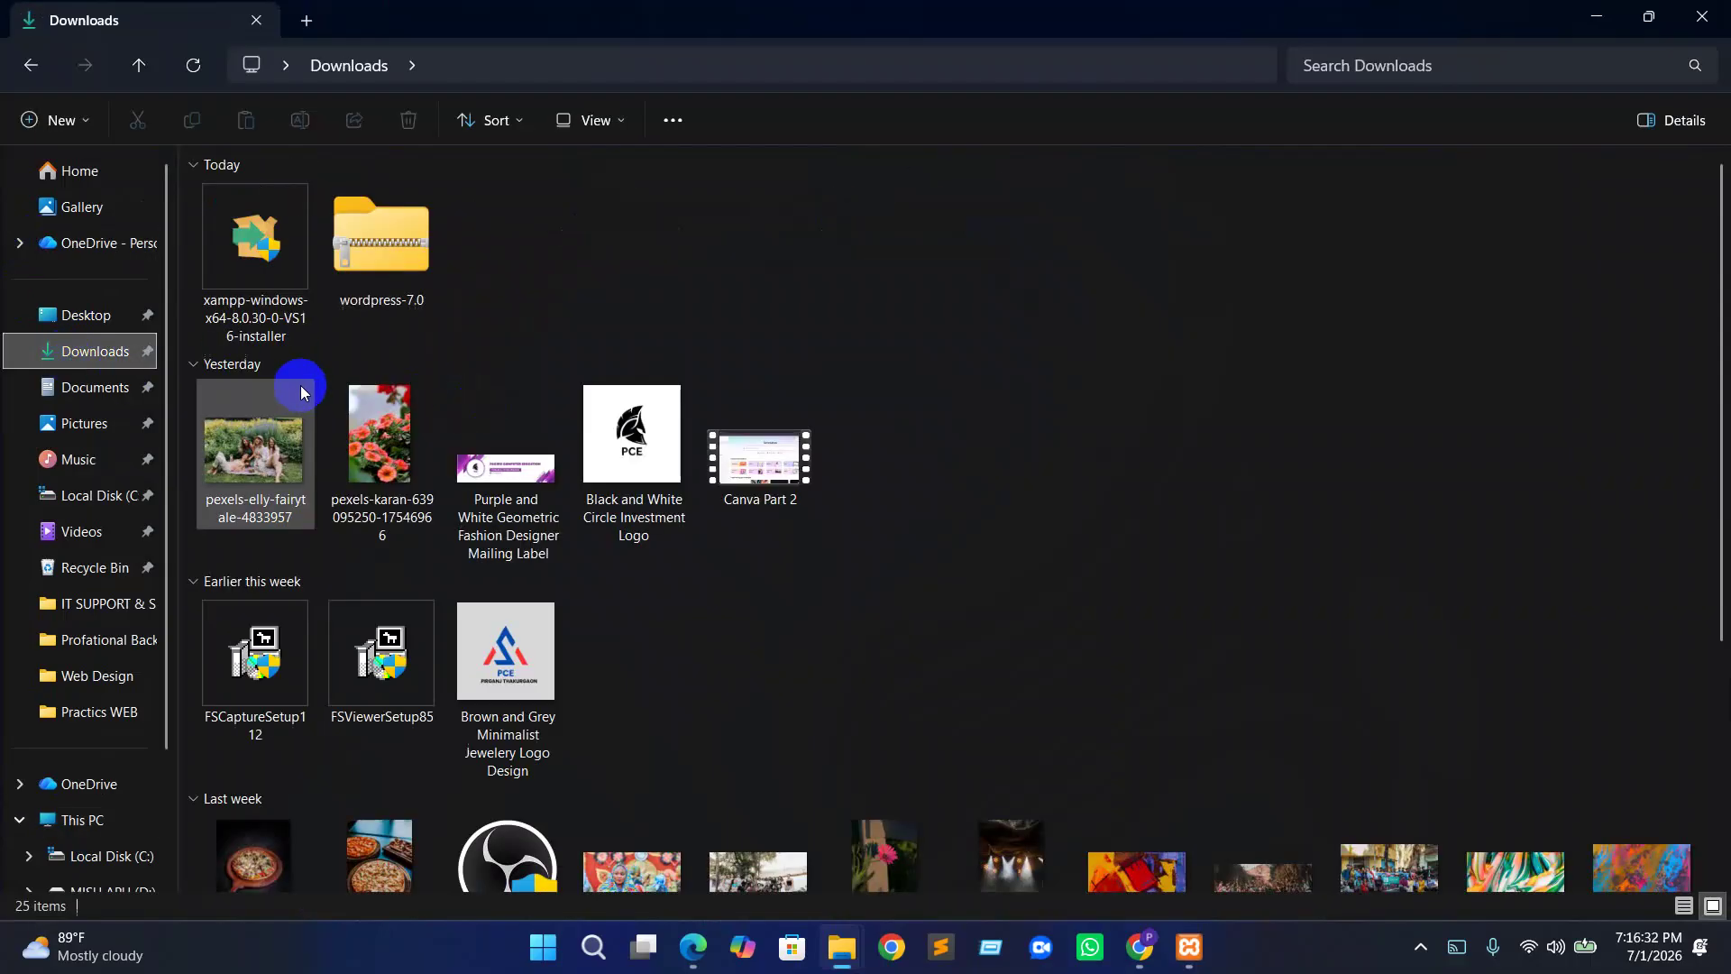
click(365, 260)
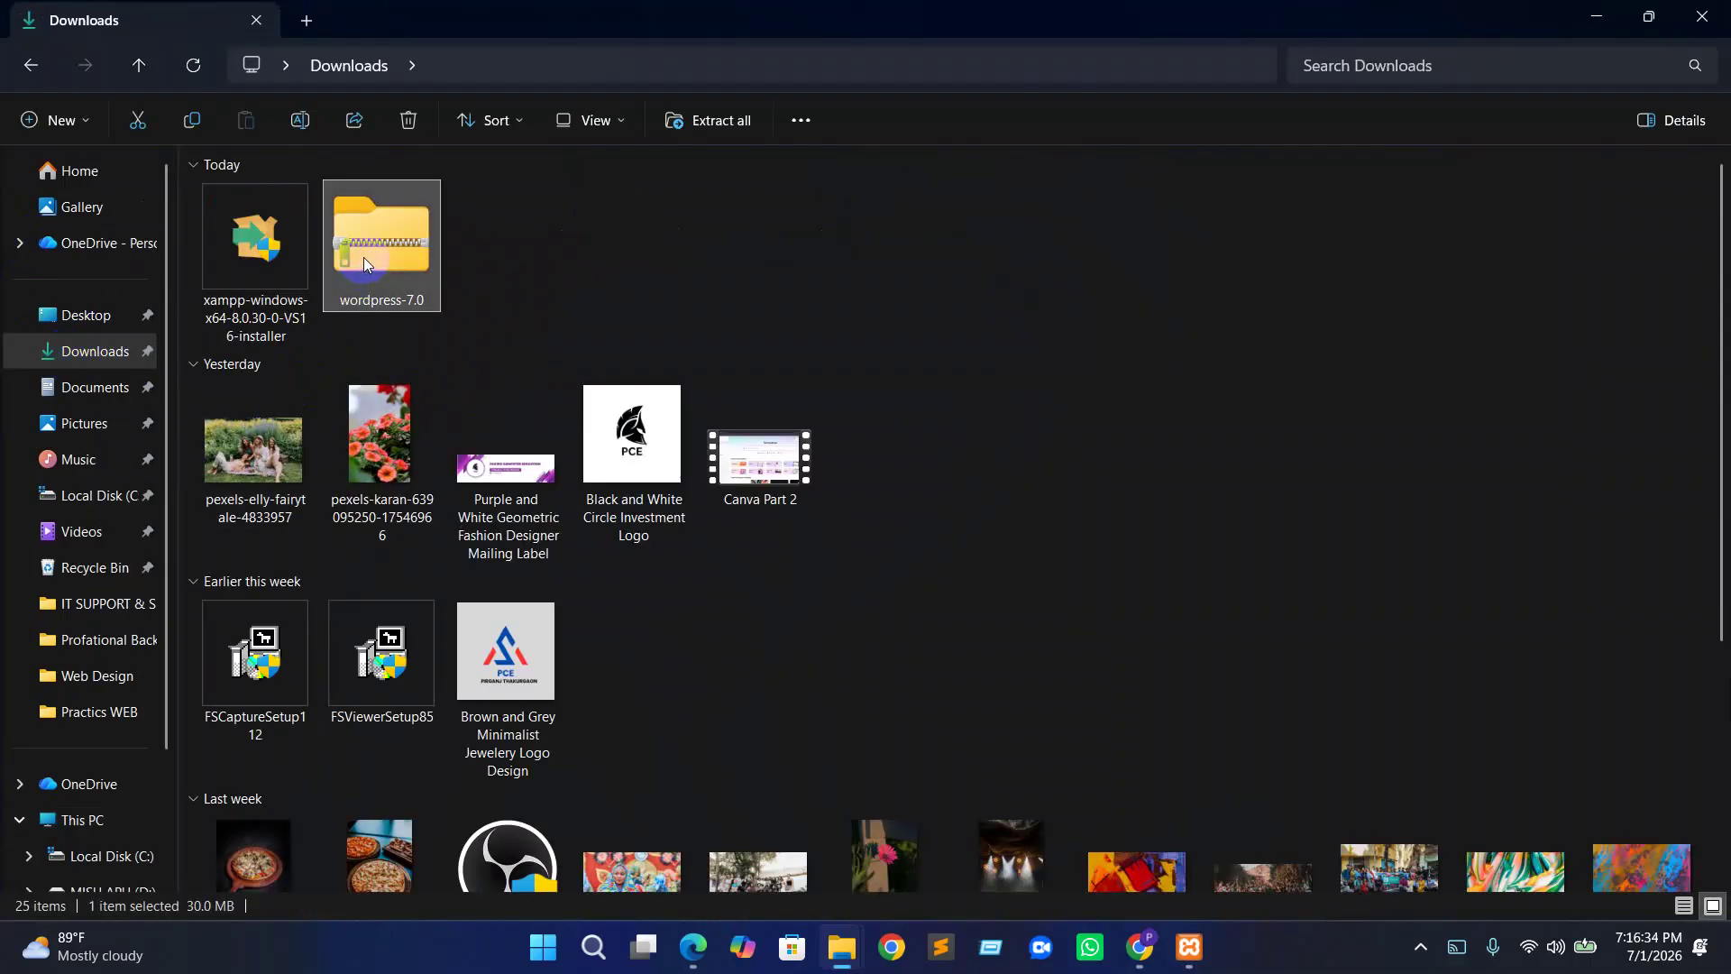
key(ctrl+c)
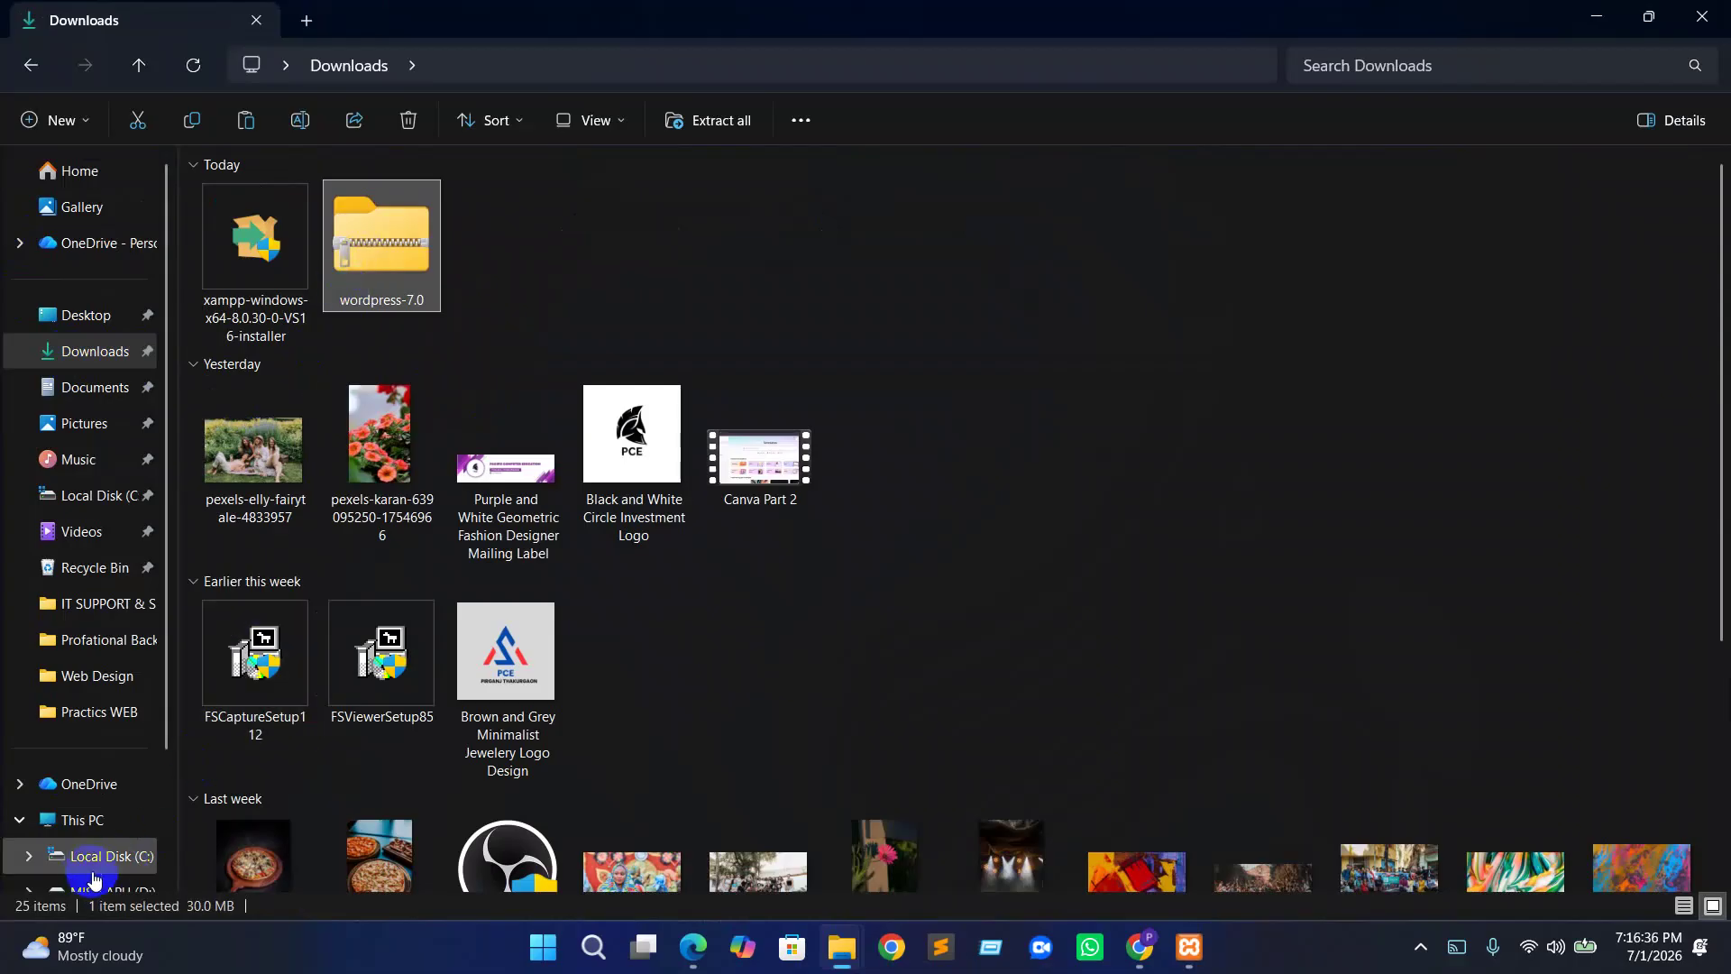
Paste the archive into the empty E:\xampp\htdocs\project folder
scroll(95, 880, down, 2)
click(100, 741)
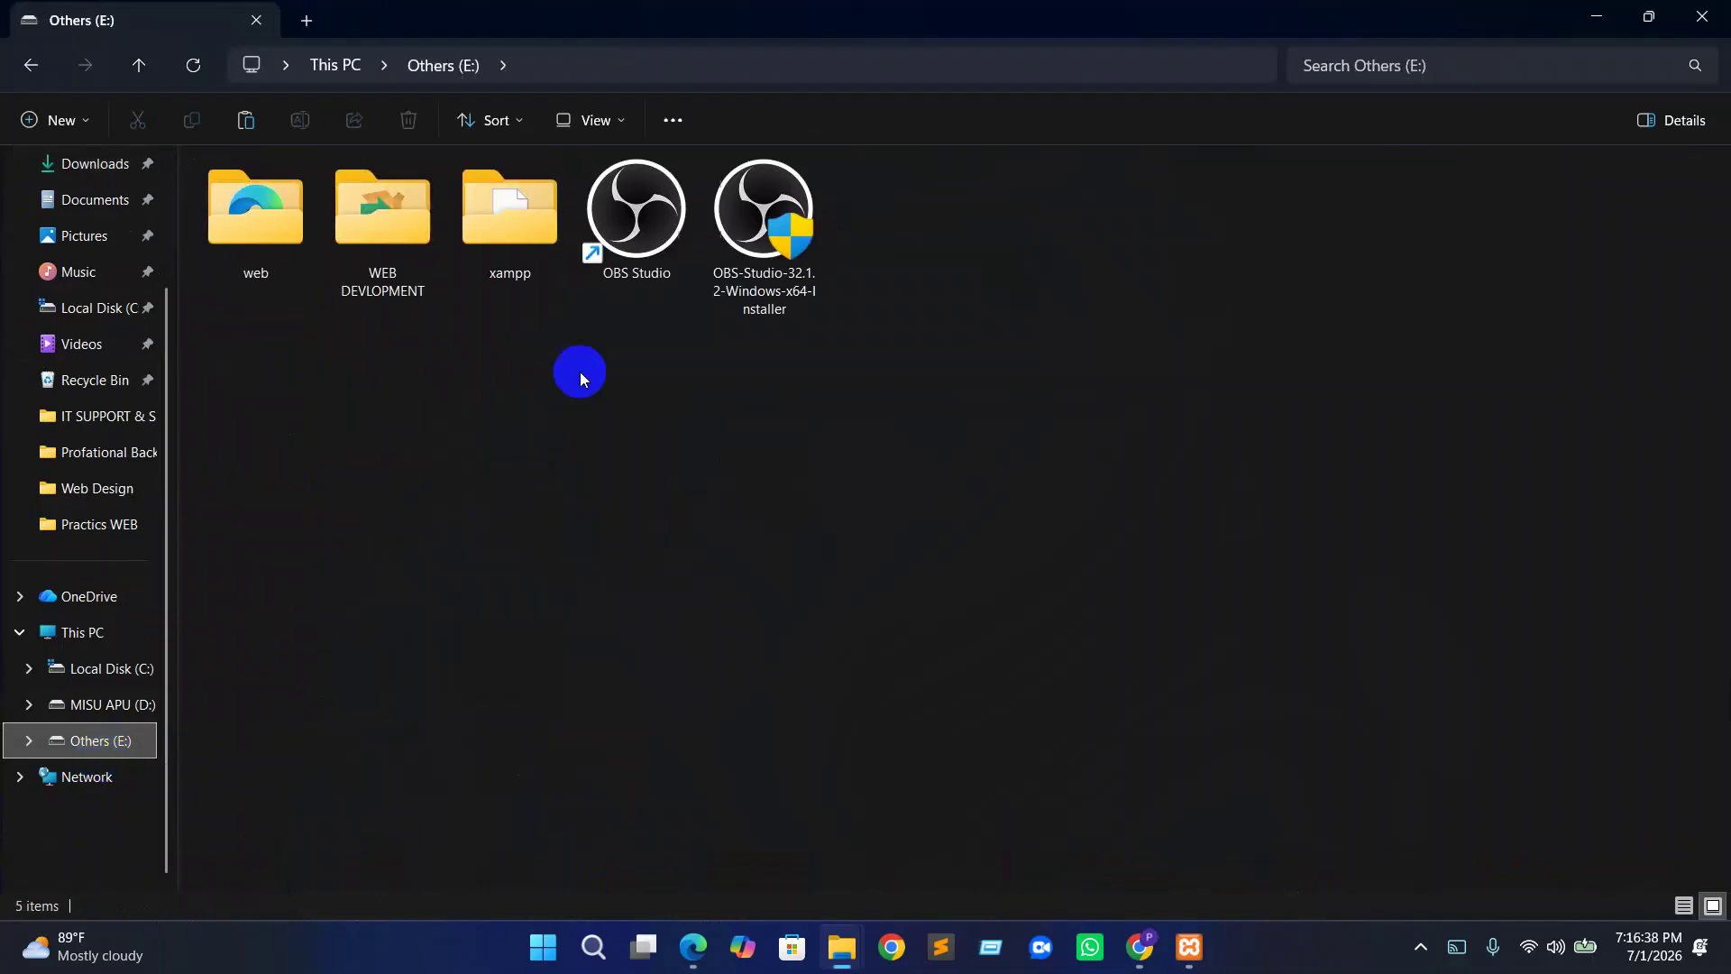
double_click(487, 234)
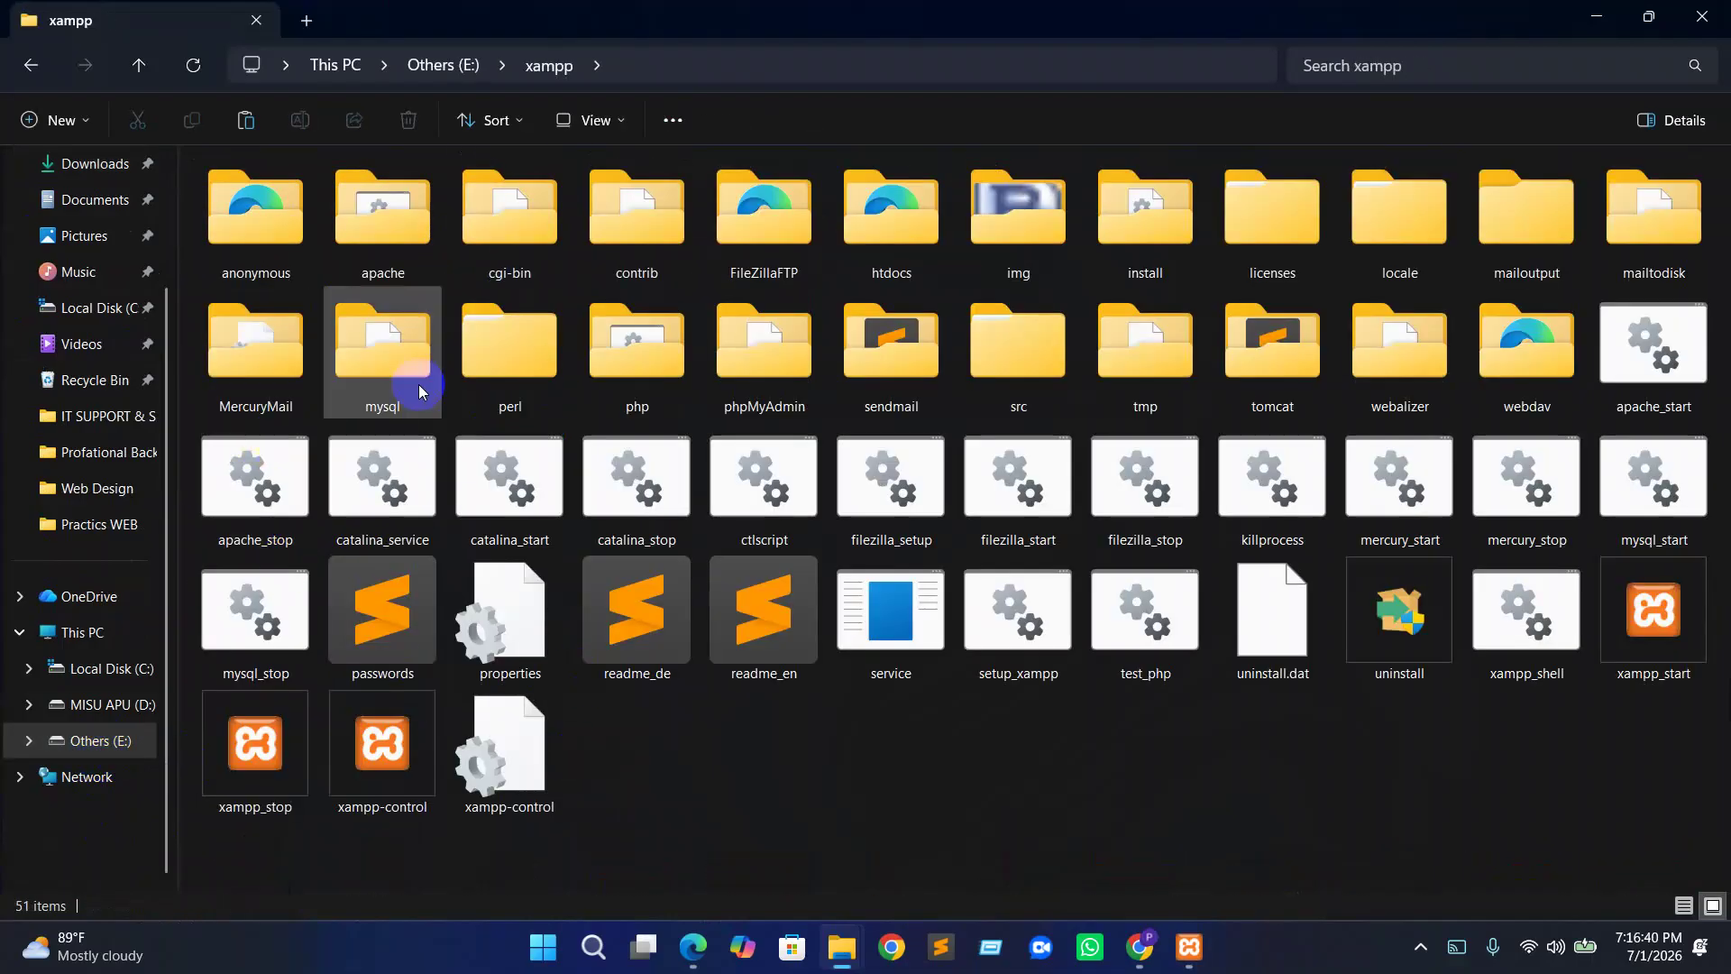
double_click(886, 240)
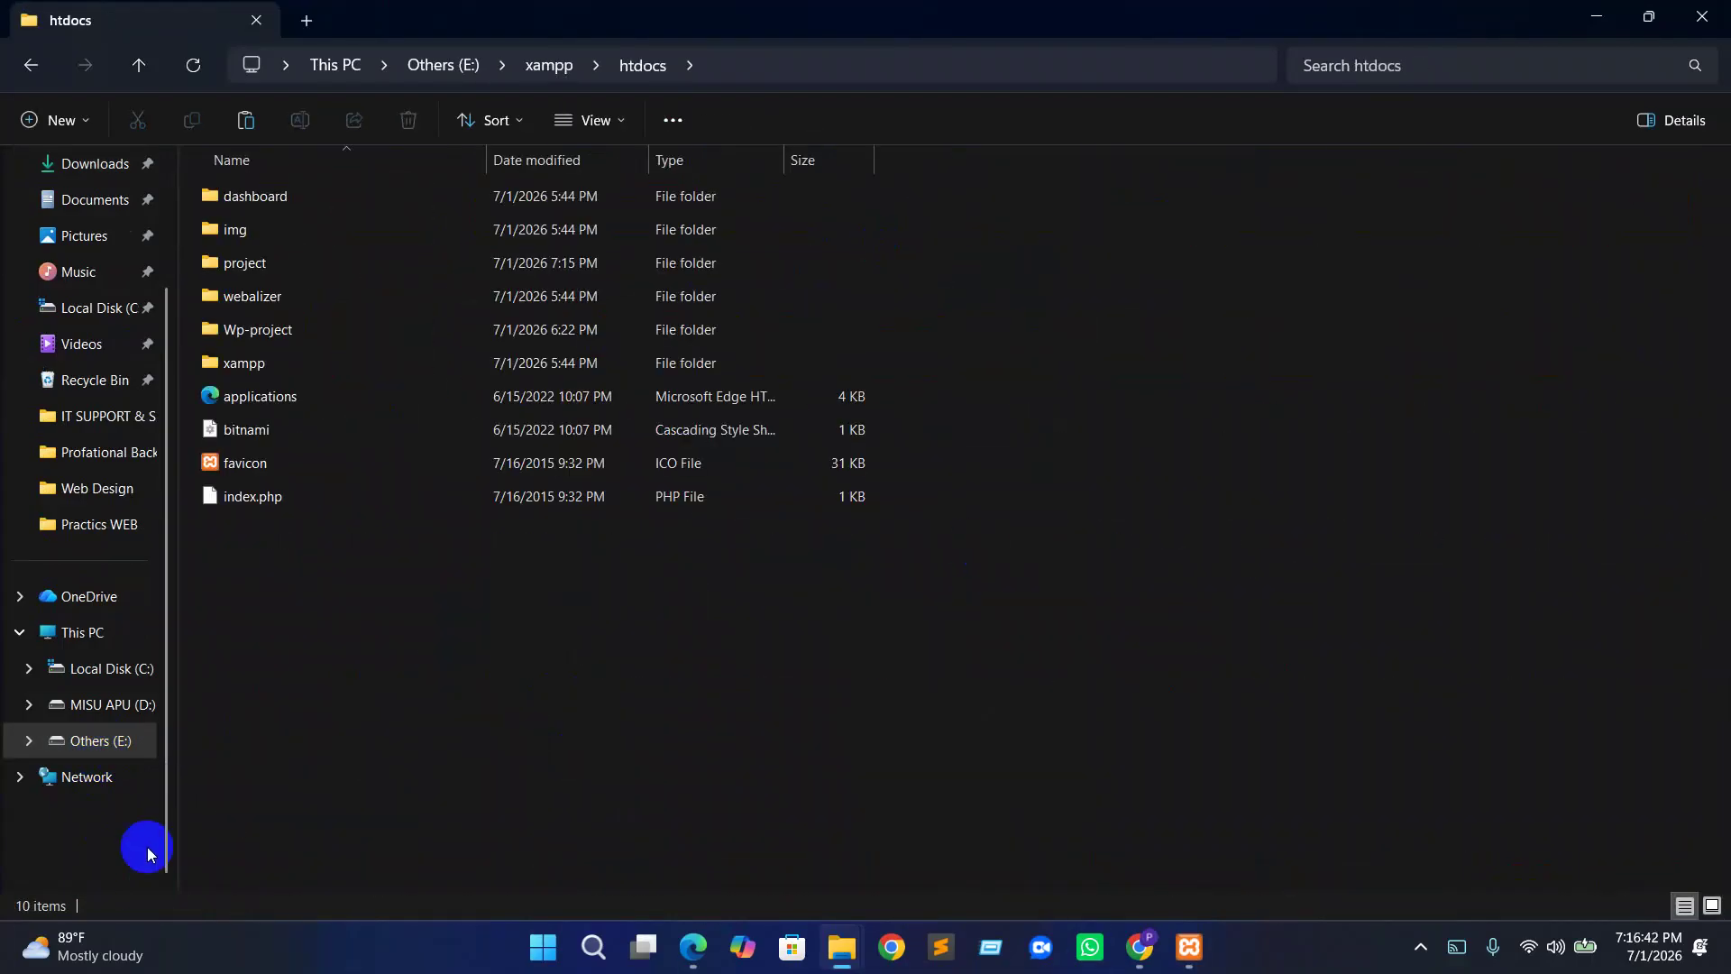
double_click(282, 262)
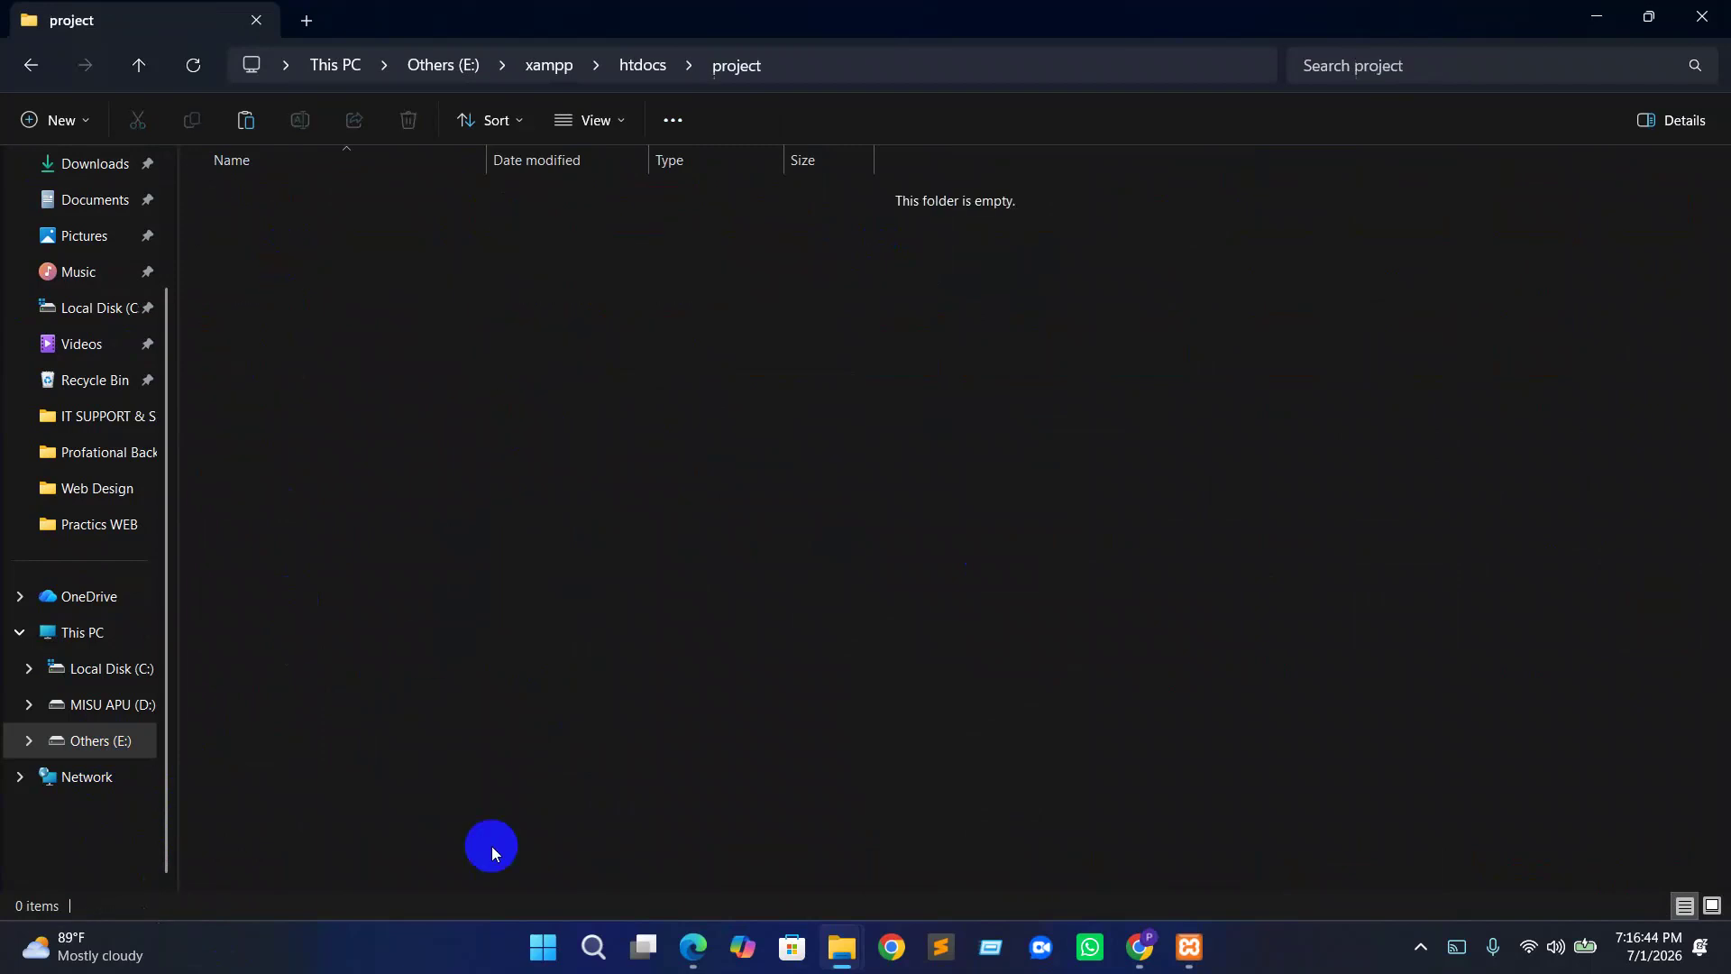
key(ctrl+v)
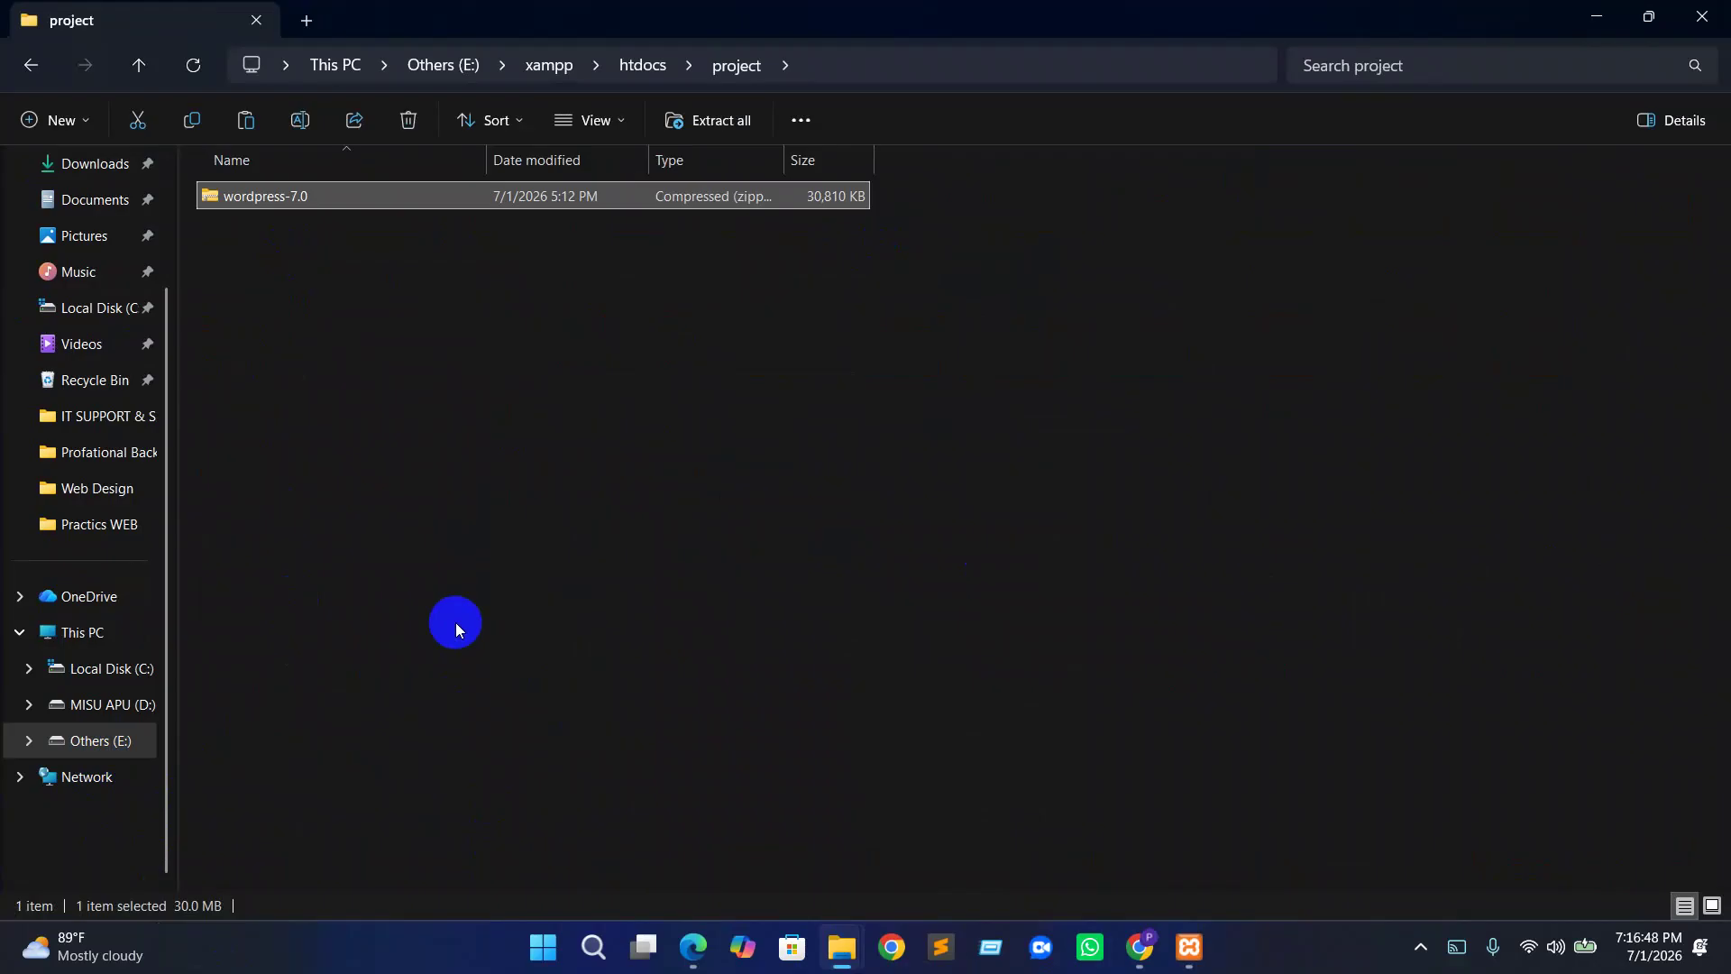
Extract wordpress-7.0.zip in place within project, then delete the zip archive
click(261, 200)
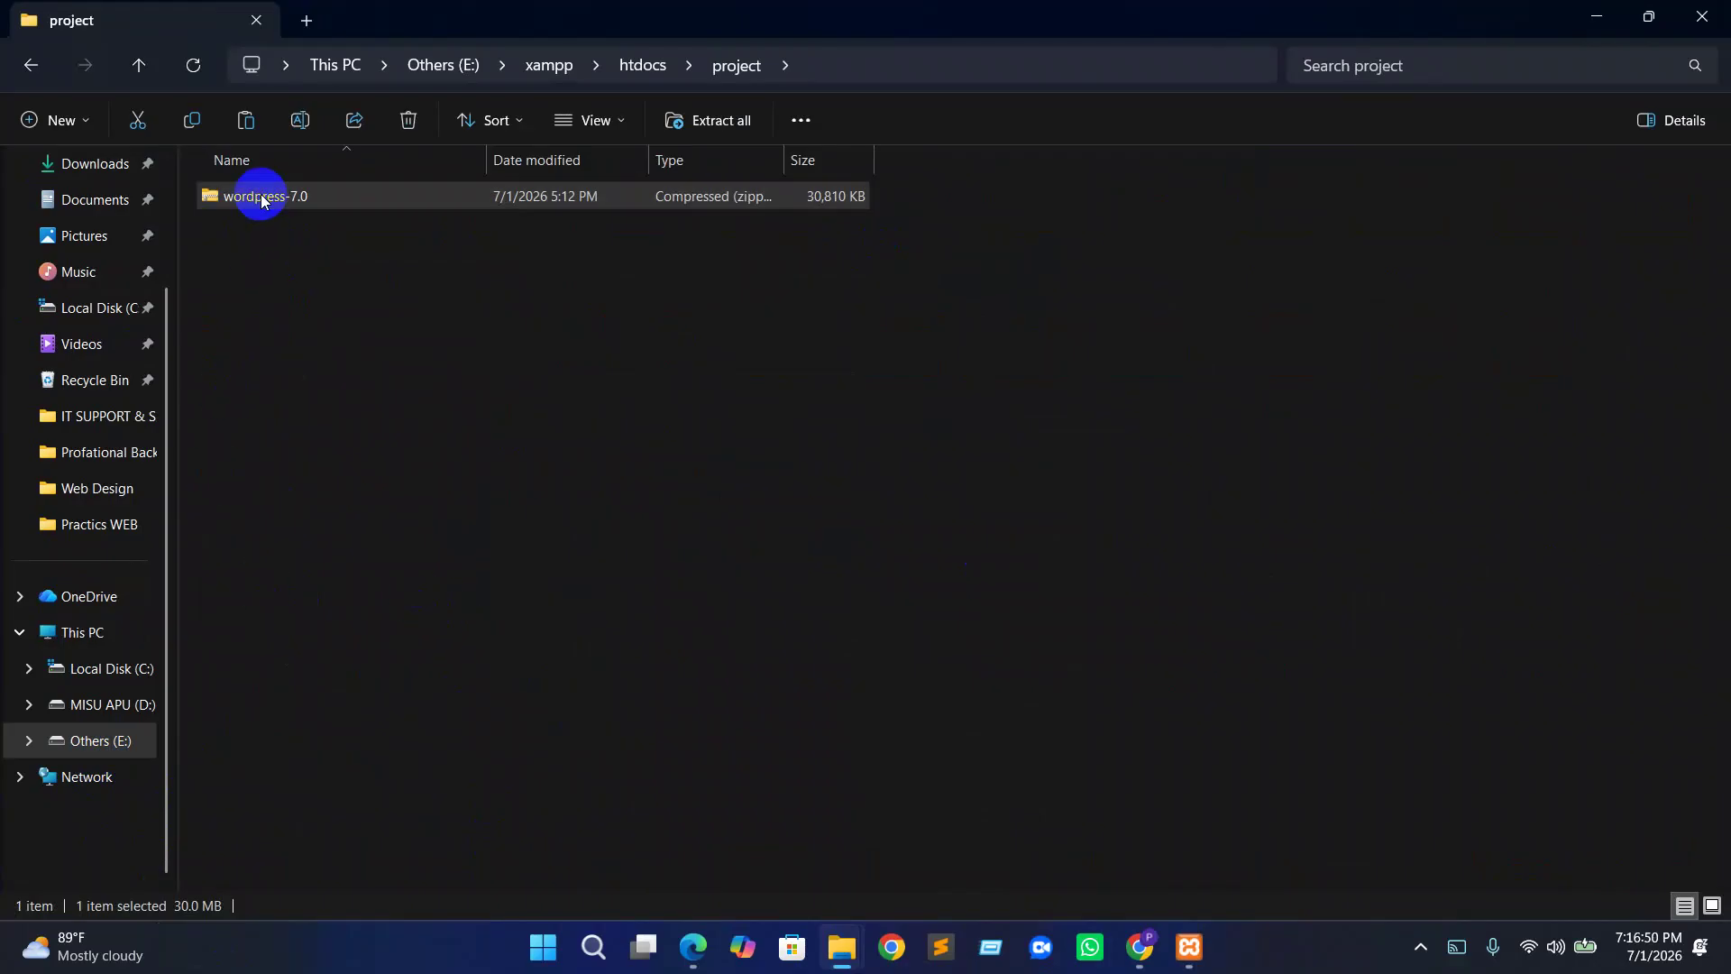
right_click(262, 200)
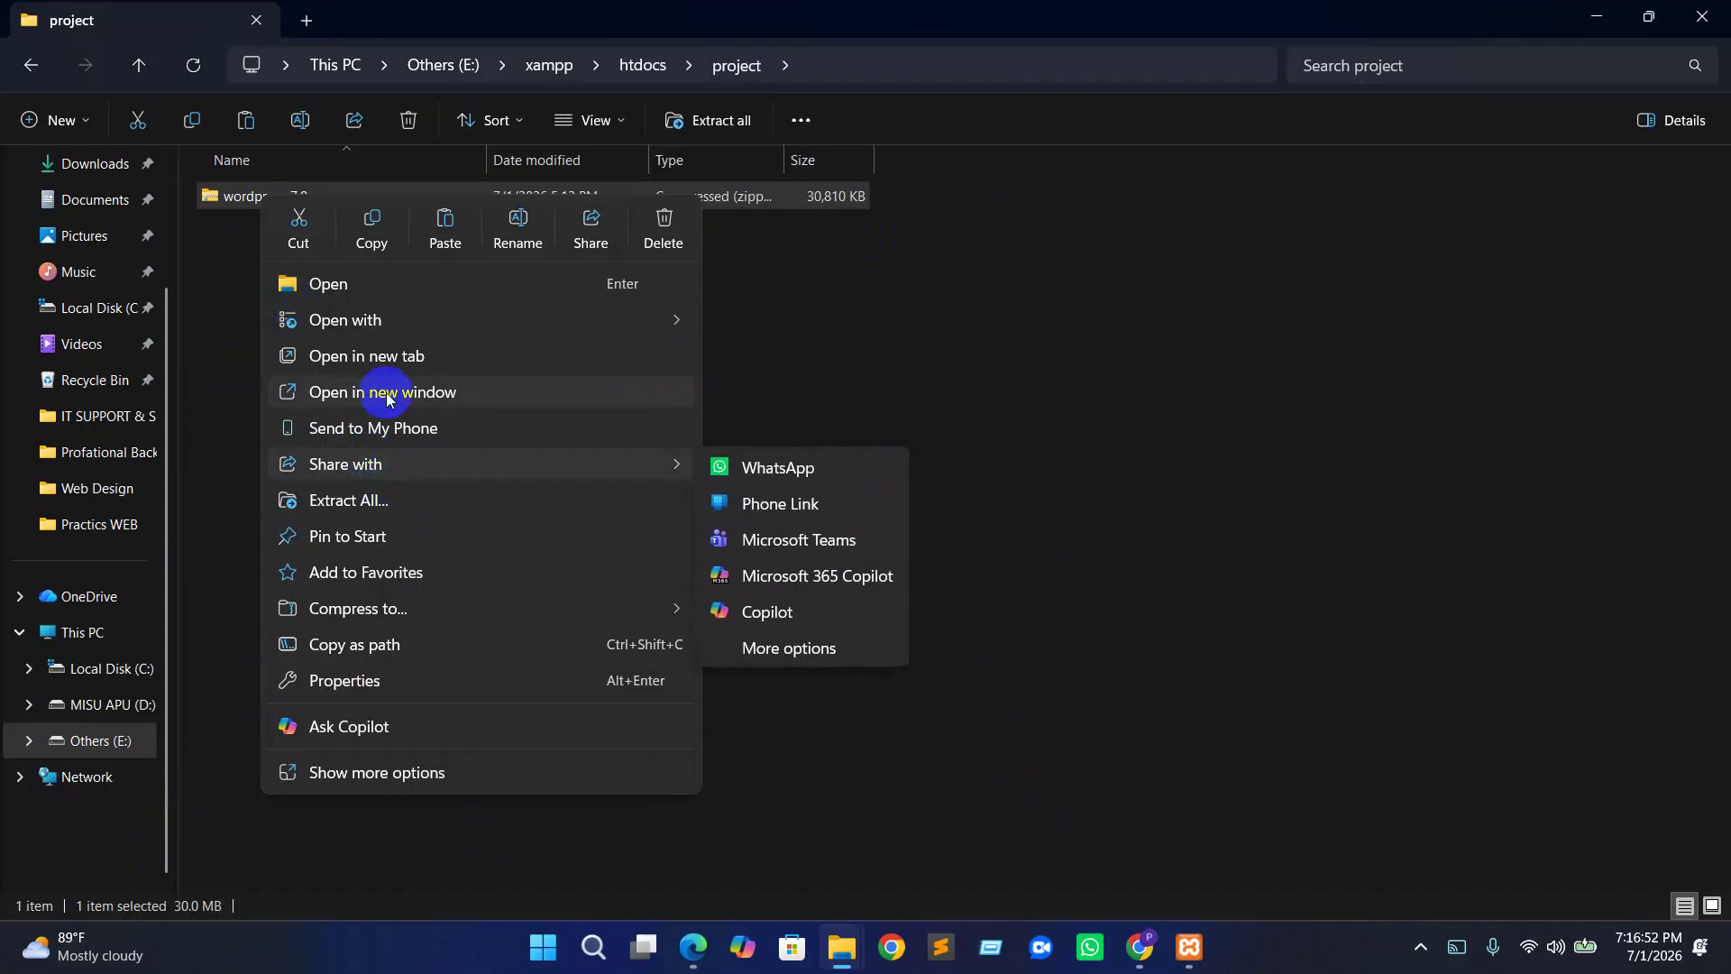
click(367, 775)
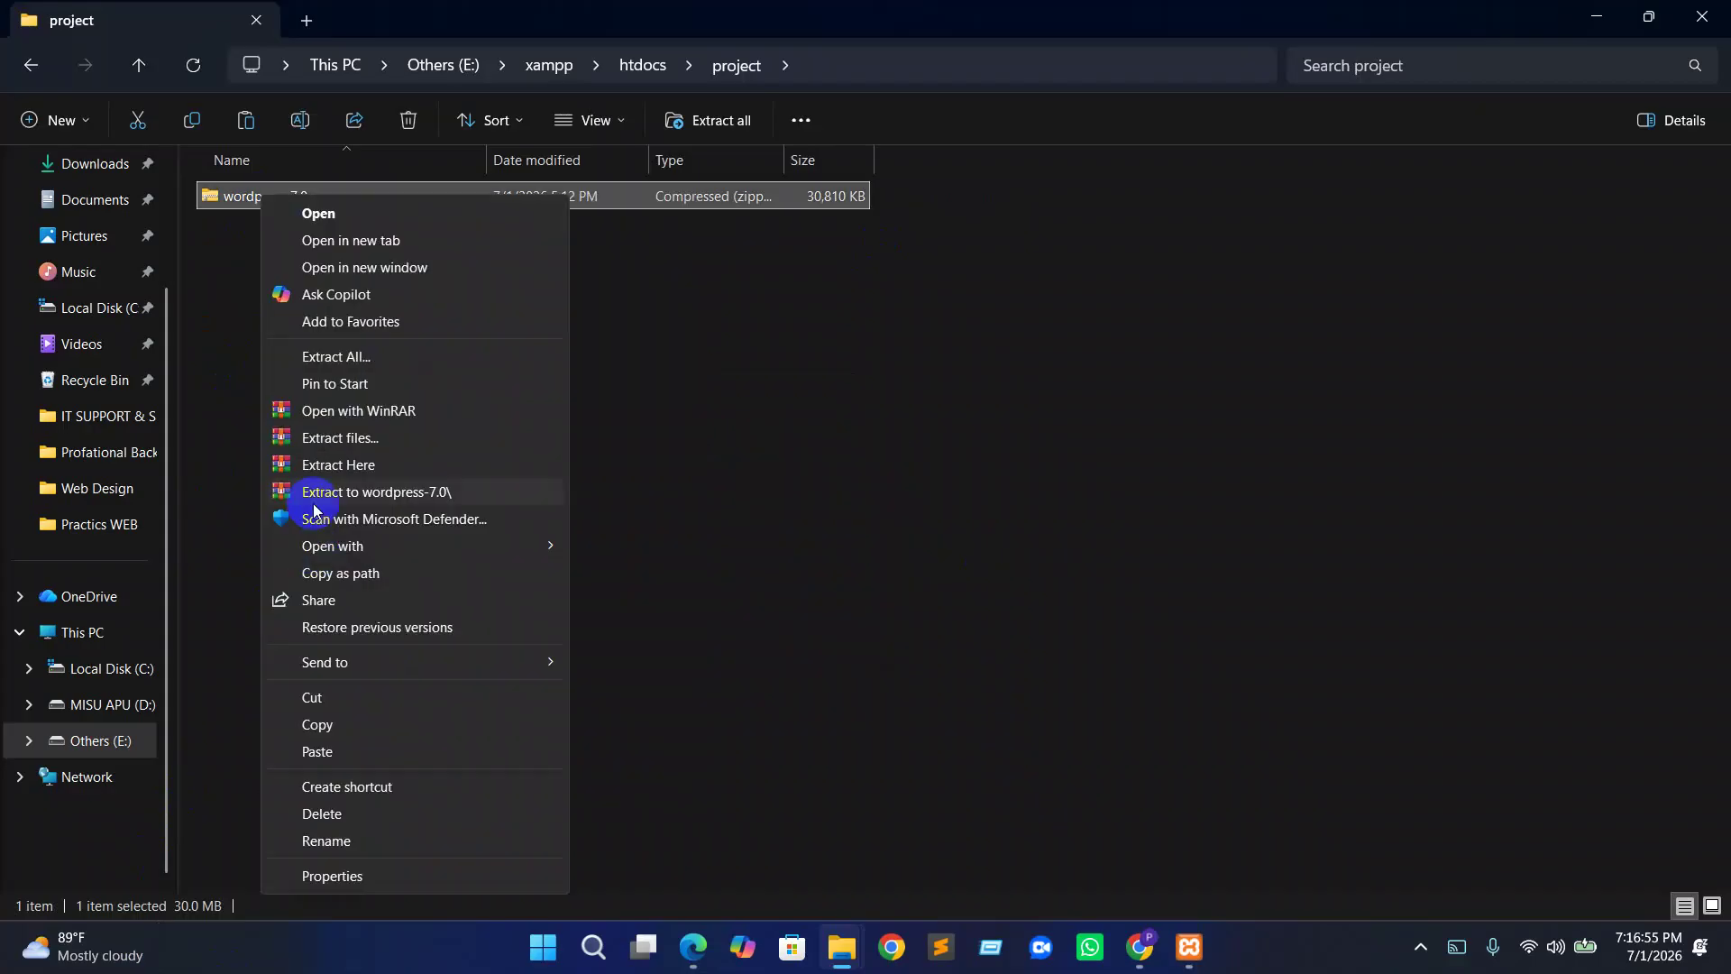
click(372, 475)
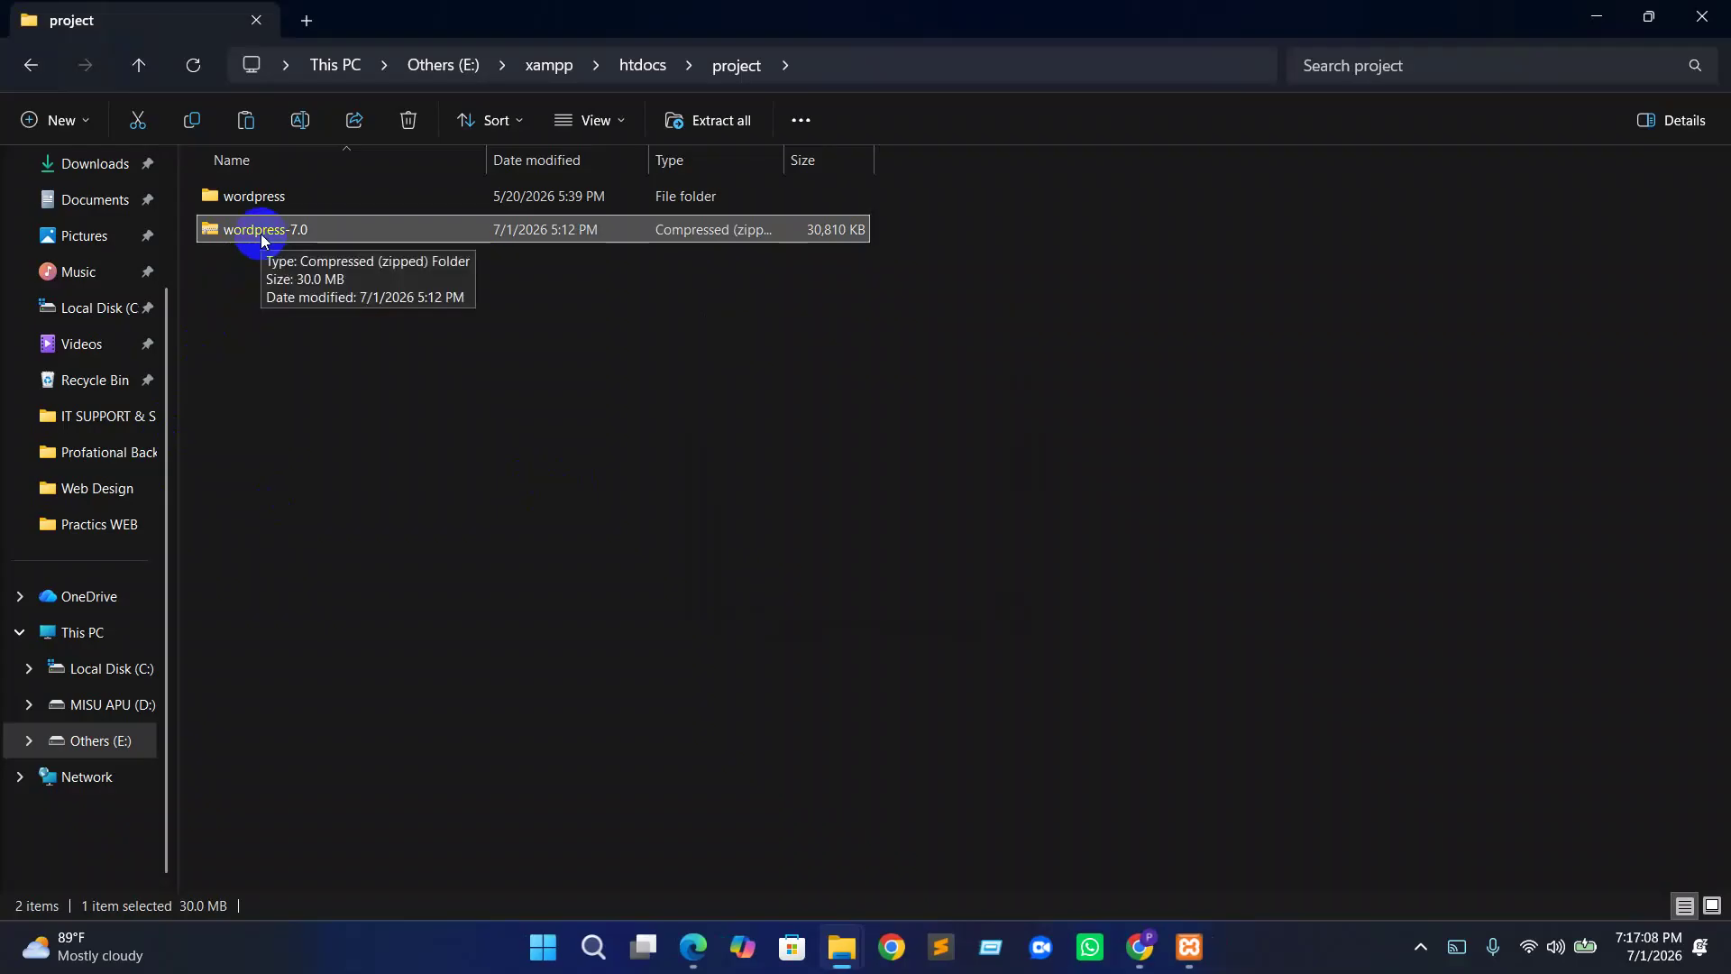
key(Delete)
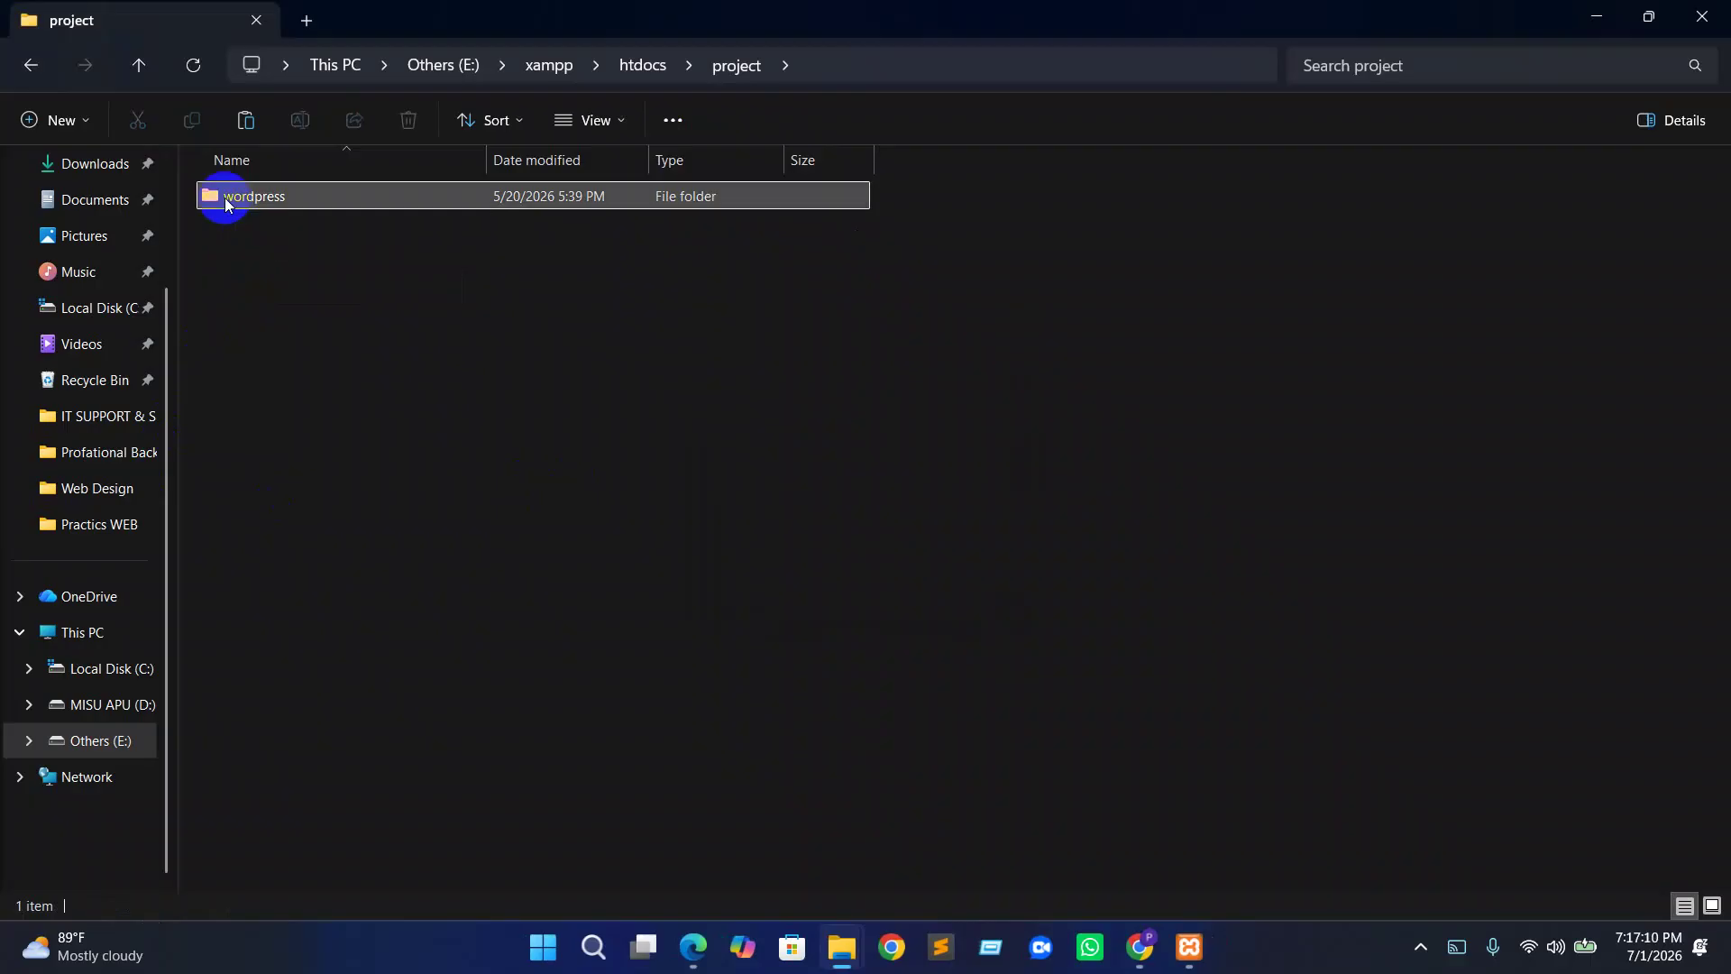
Move all files from the wordpress subfolder up into the project folder
double_click(225, 204)
drag(246, 852, 213, 470)
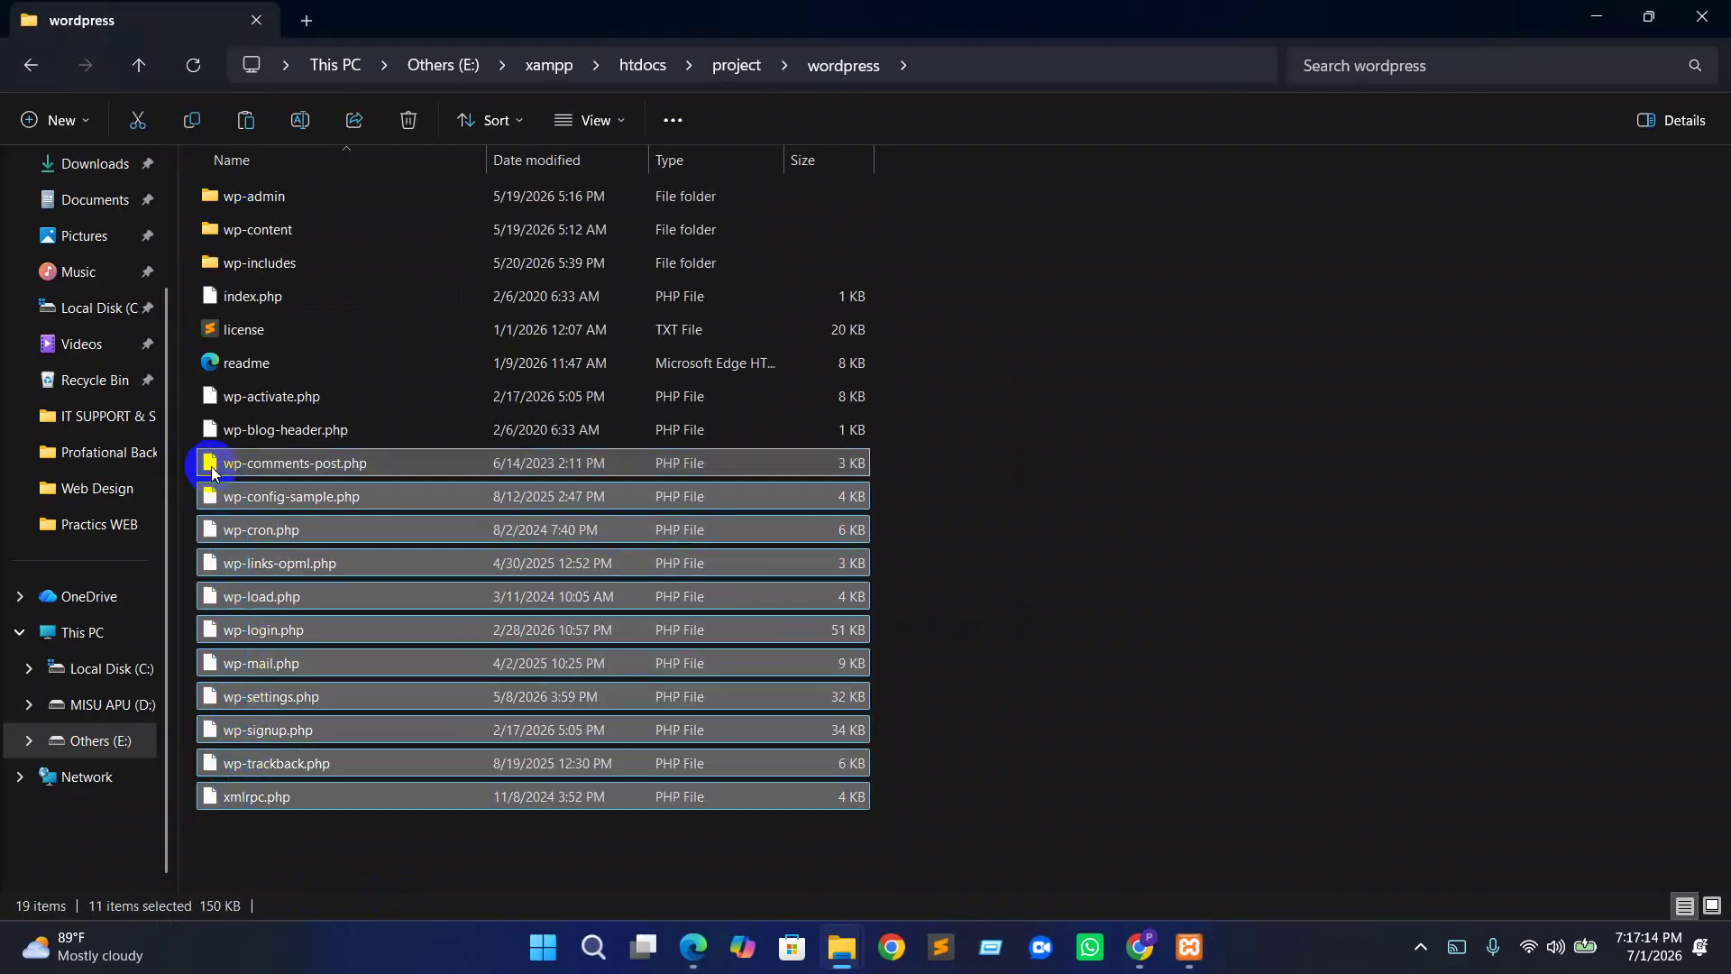
key(ctrl+a)
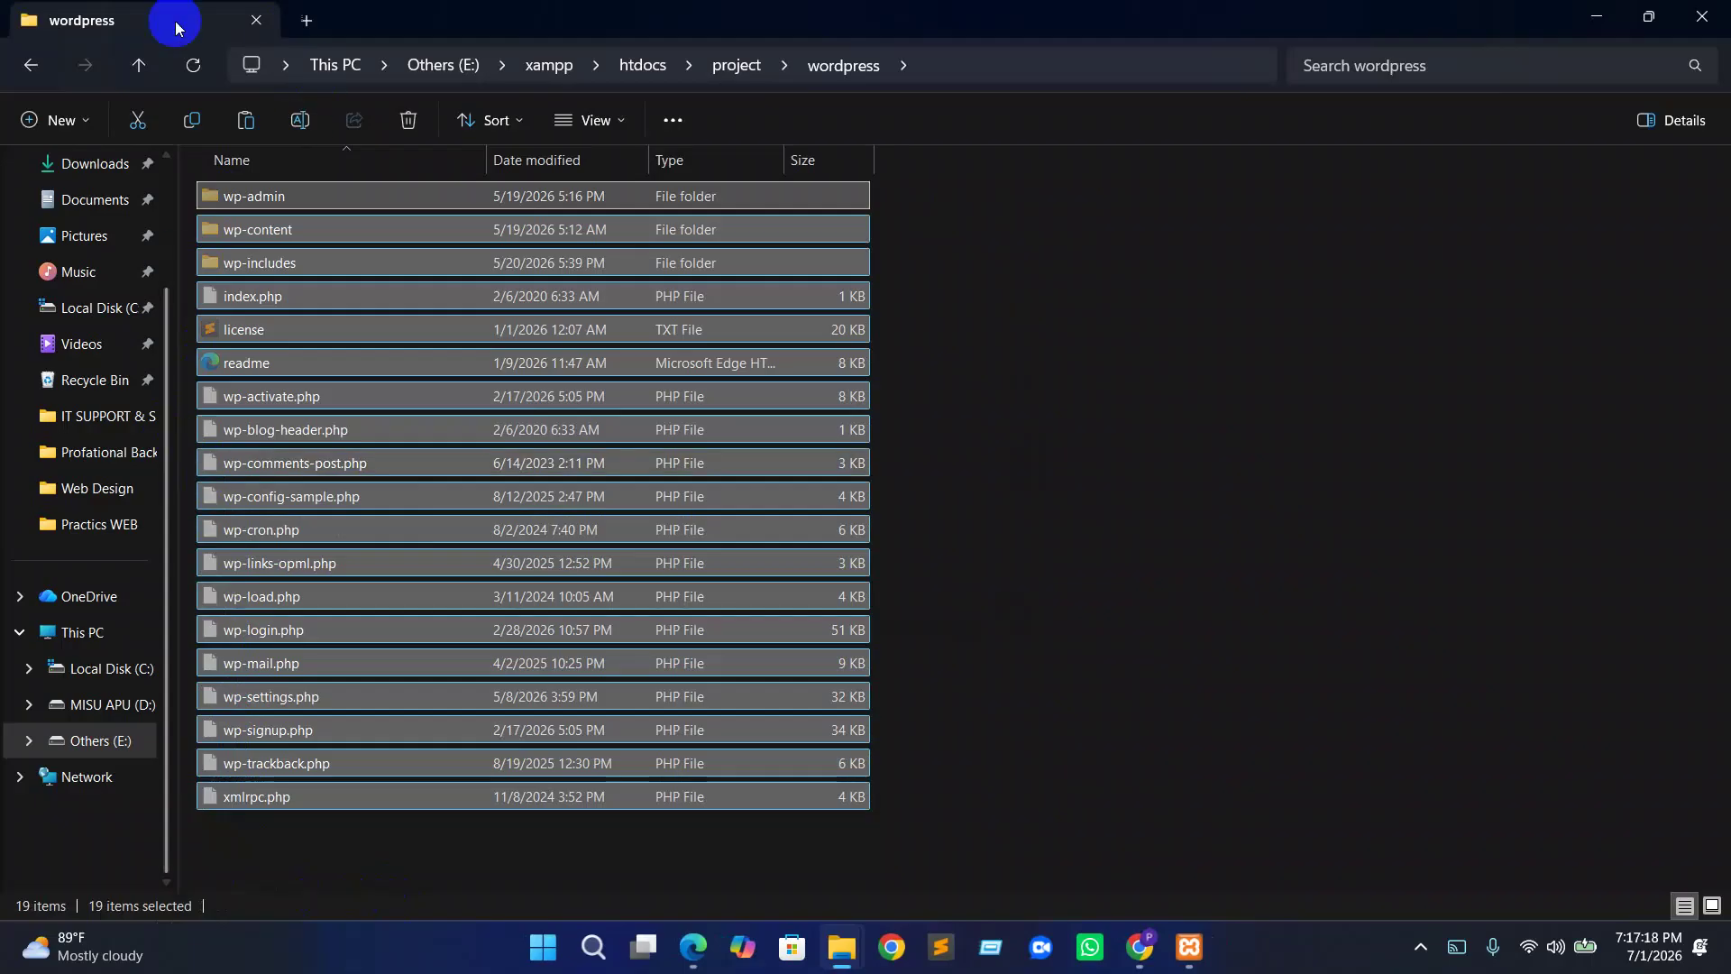
click(31, 70)
click(31, 67)
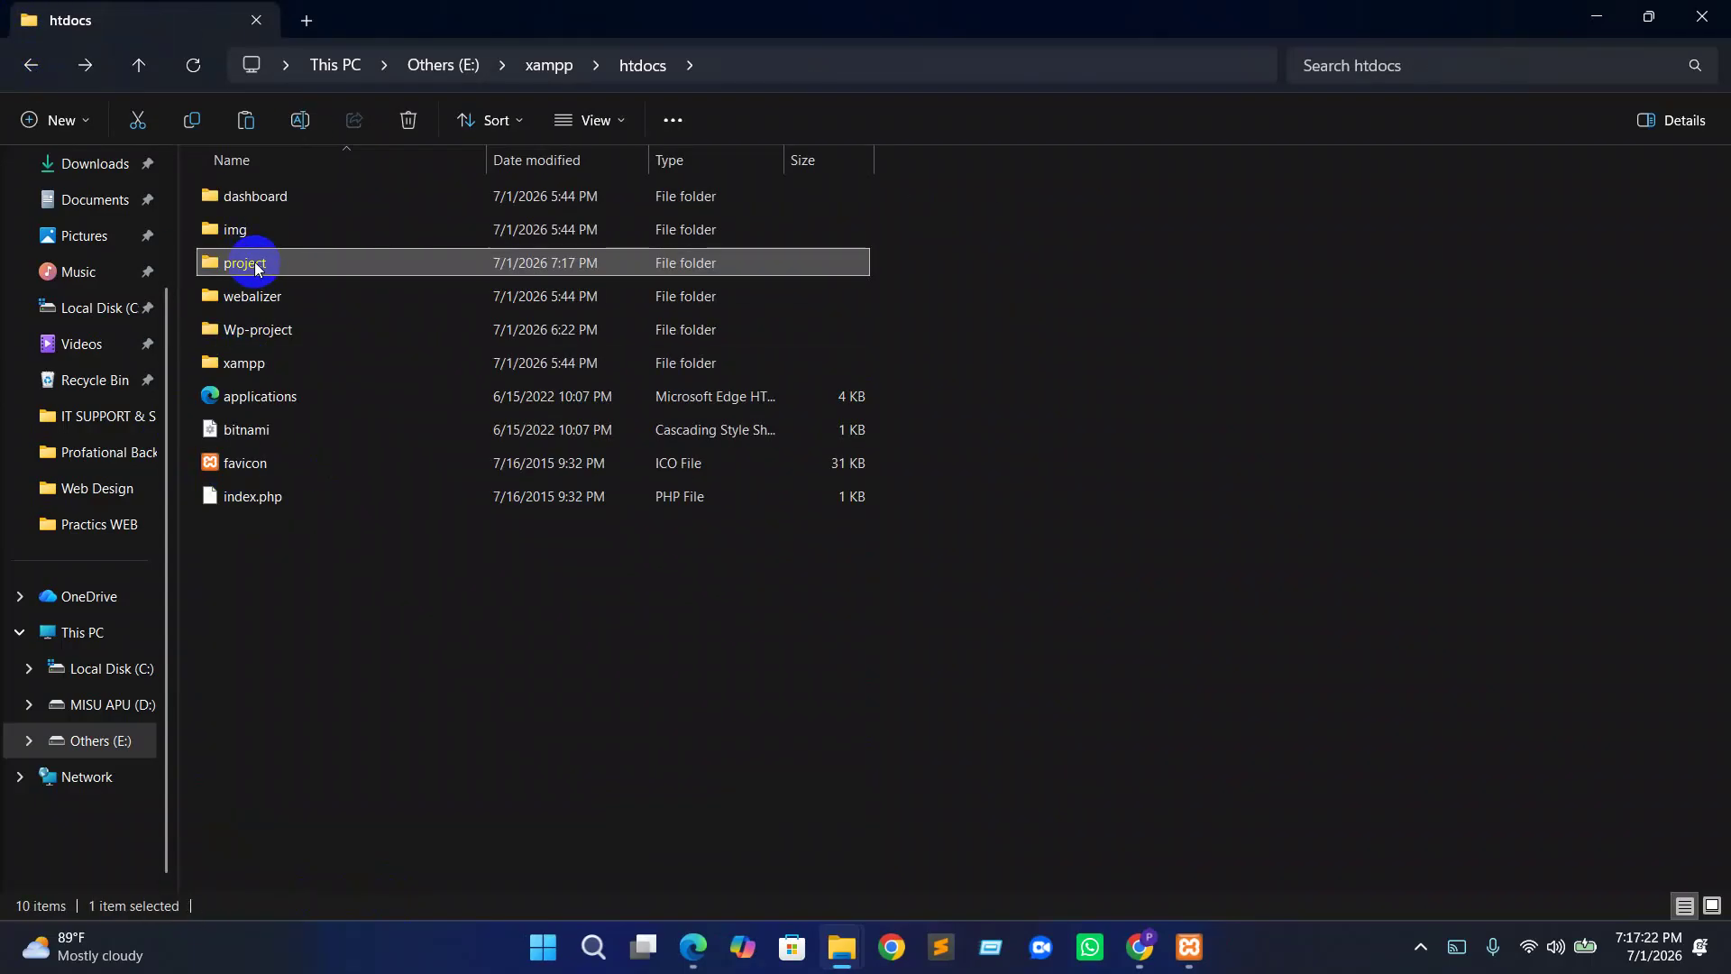
click(337, 564)
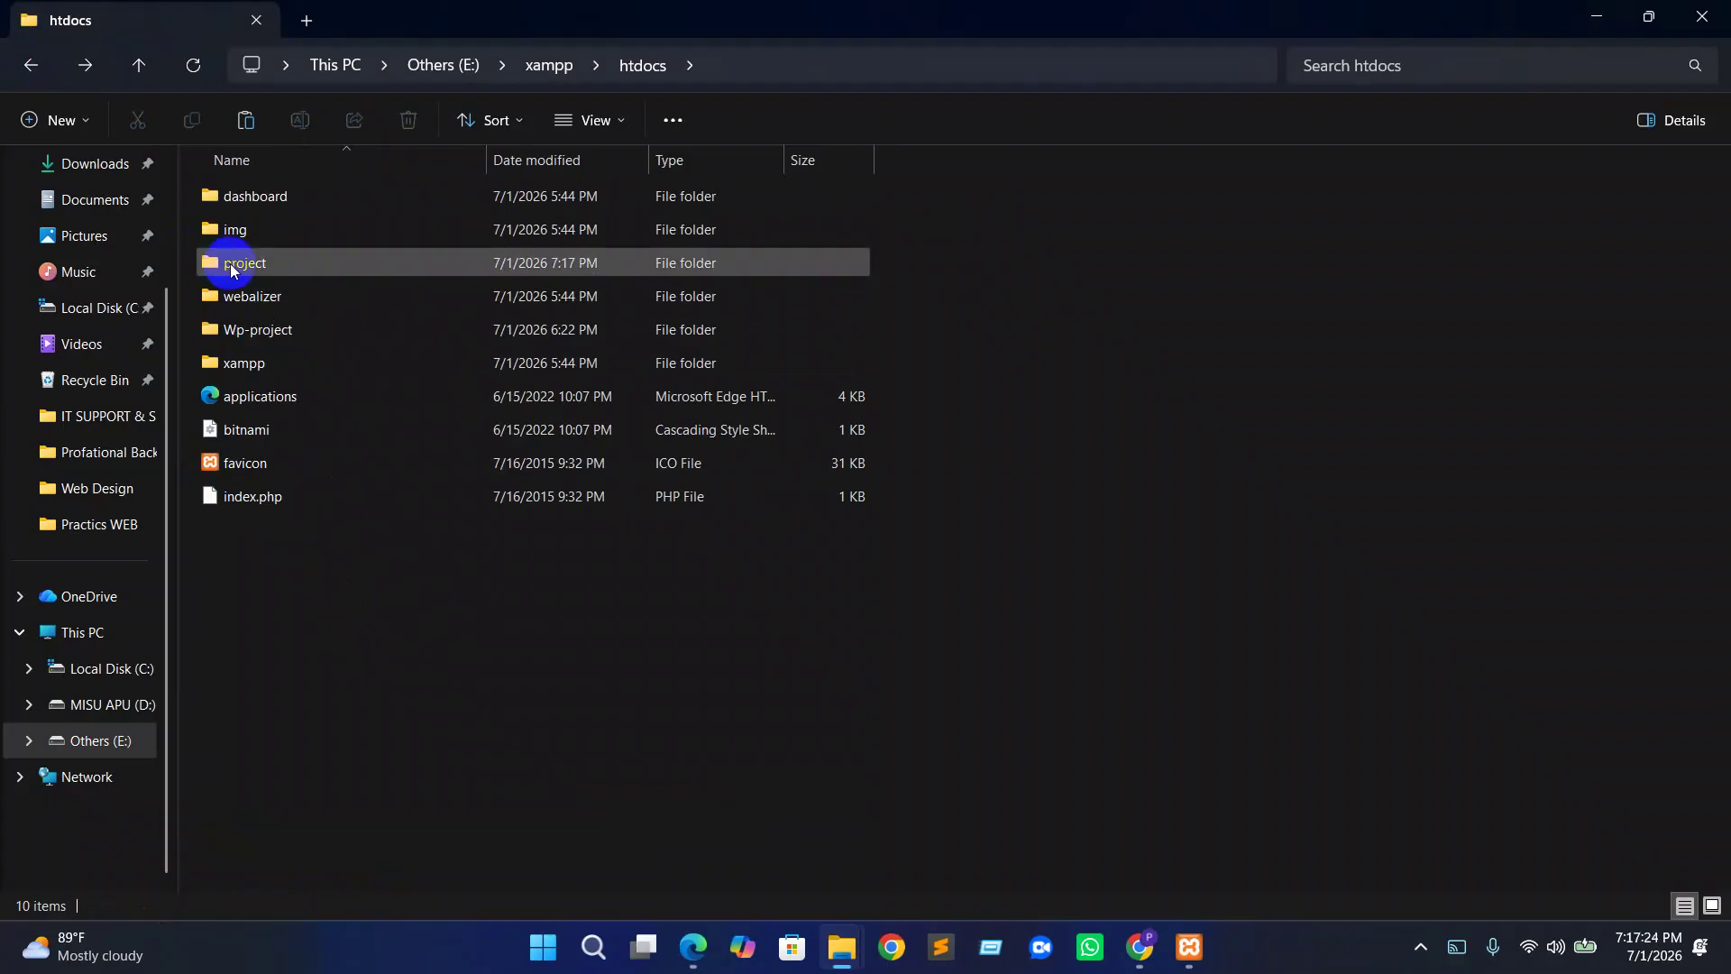
double_click(230, 263)
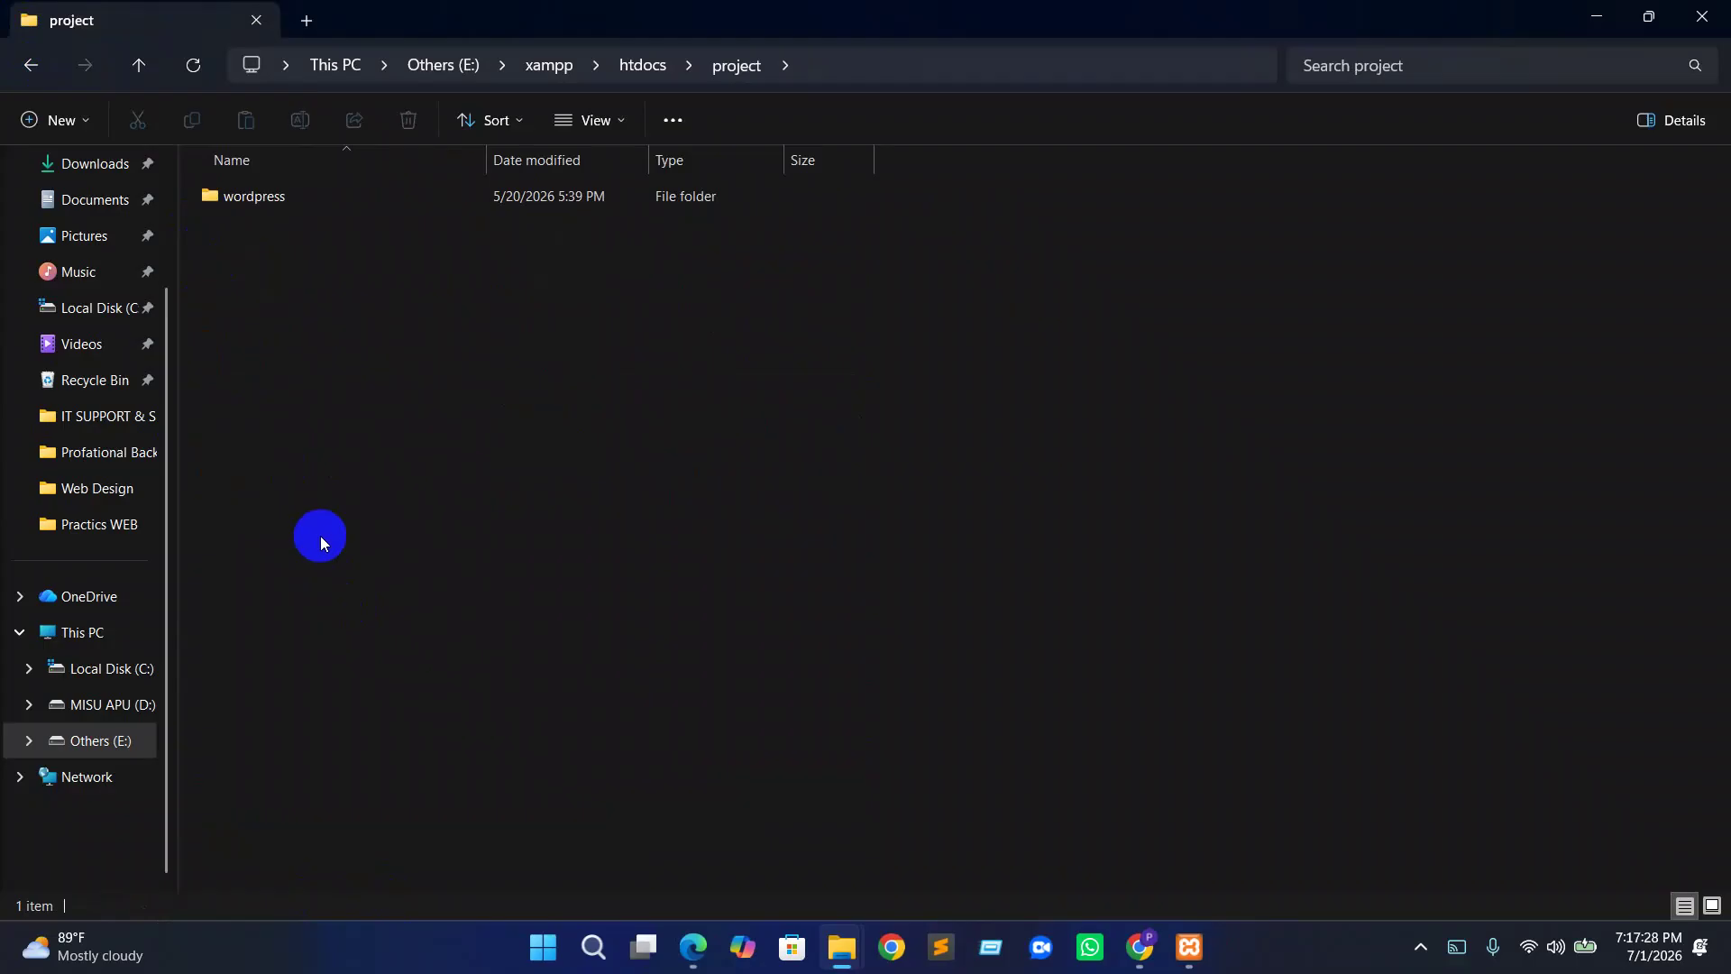
Delete the empty wordpress folder, close File Explorer, and start MySQL in XAMPP
click(268, 199)
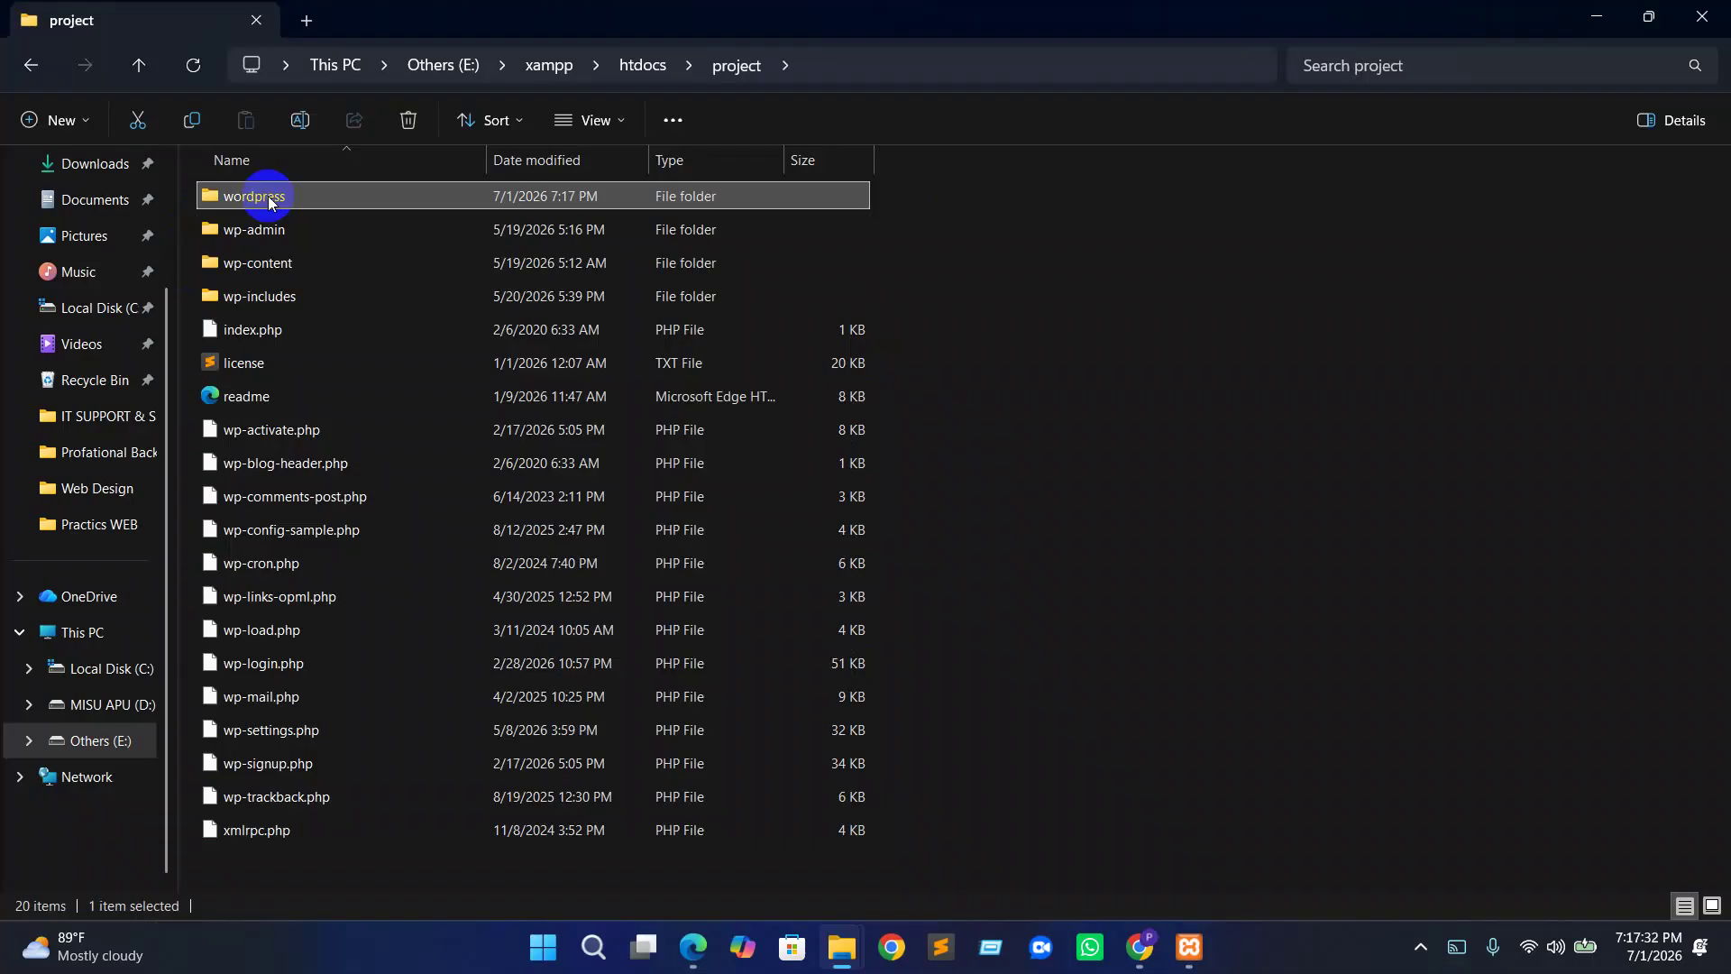
key(Delete)
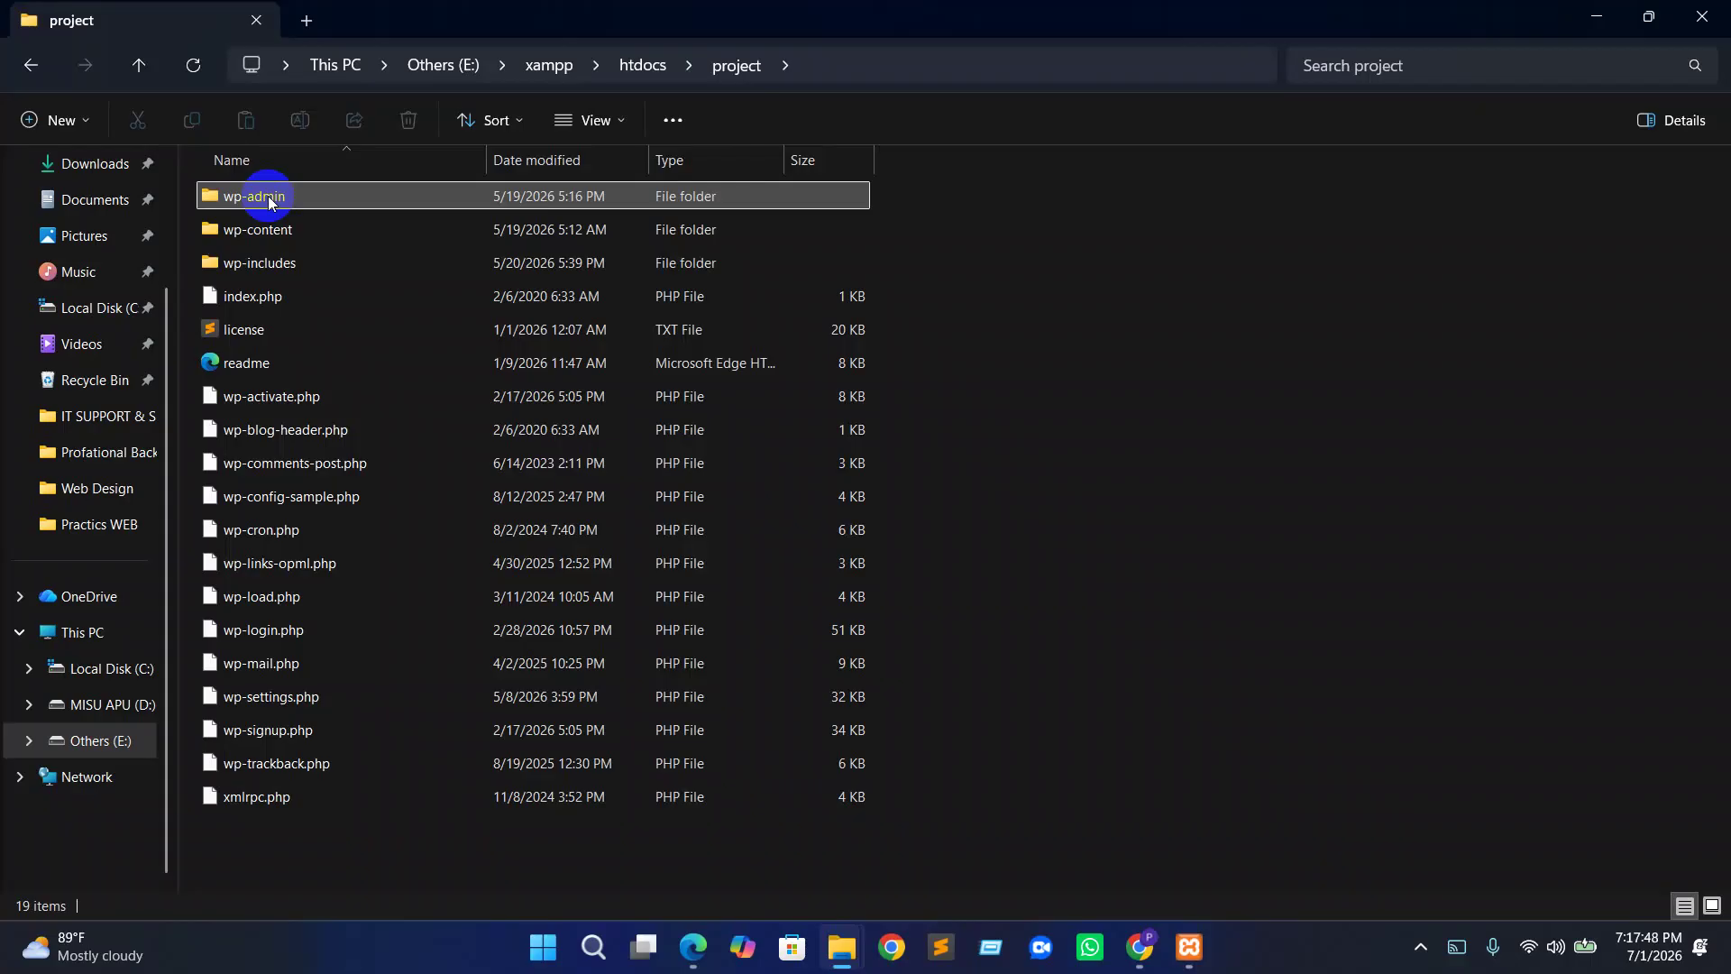
click(242, 233)
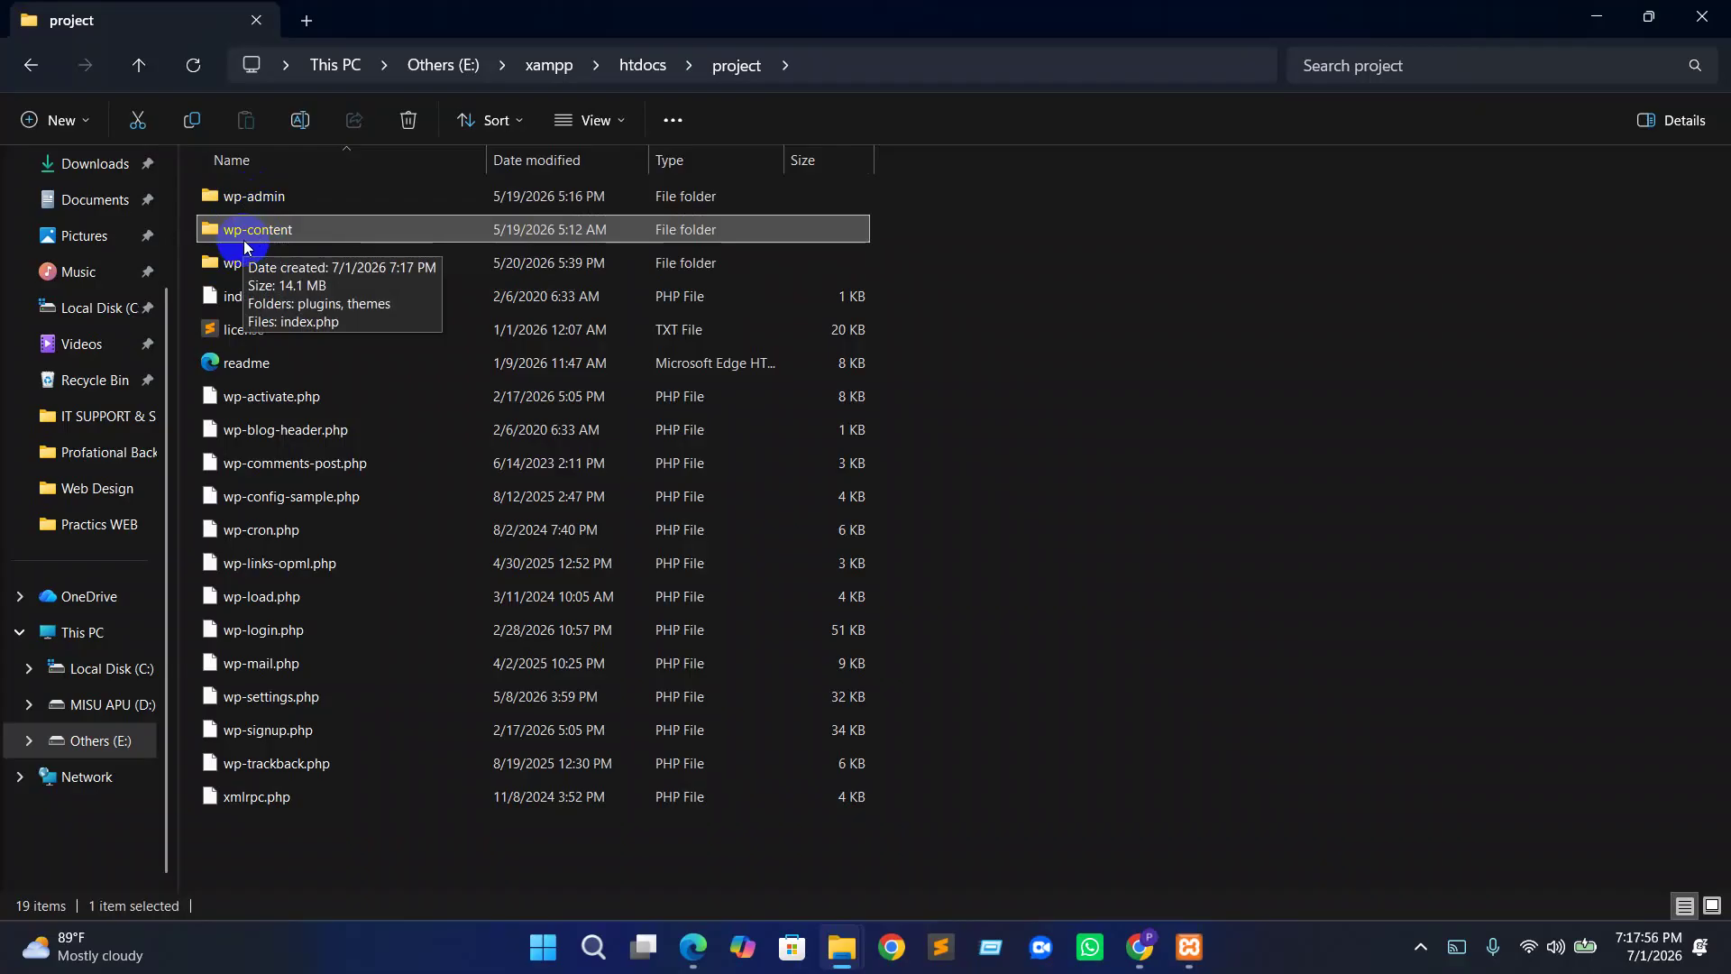
click(1703, 13)
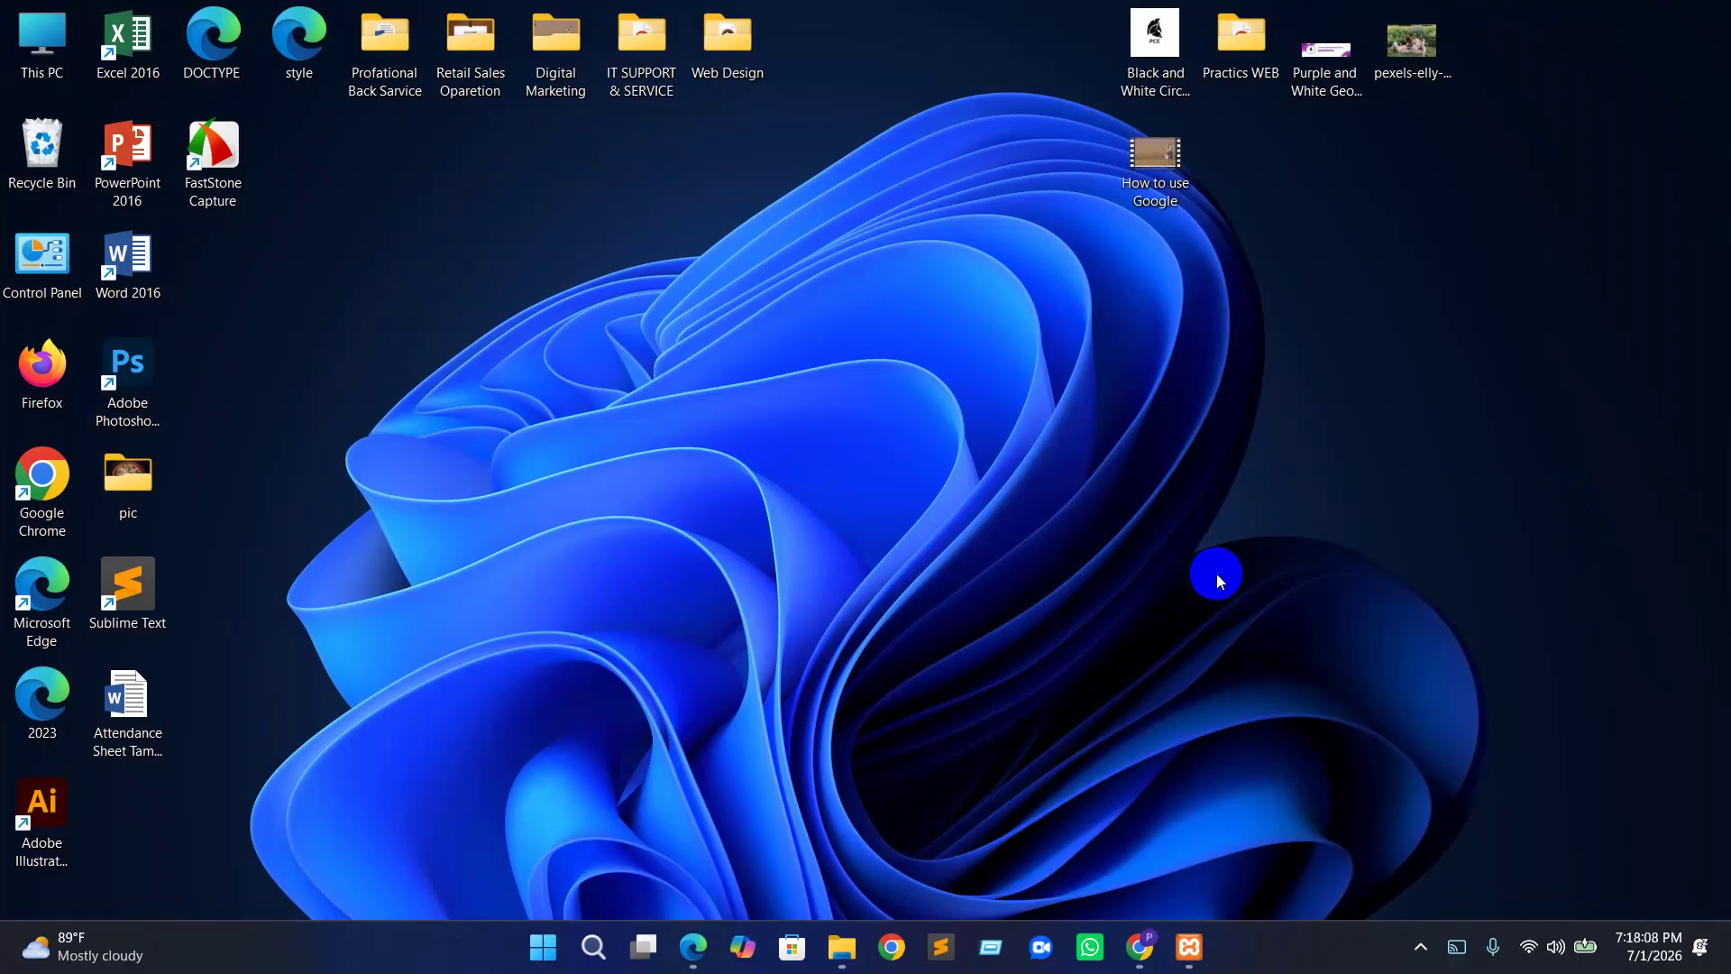
click(1193, 950)
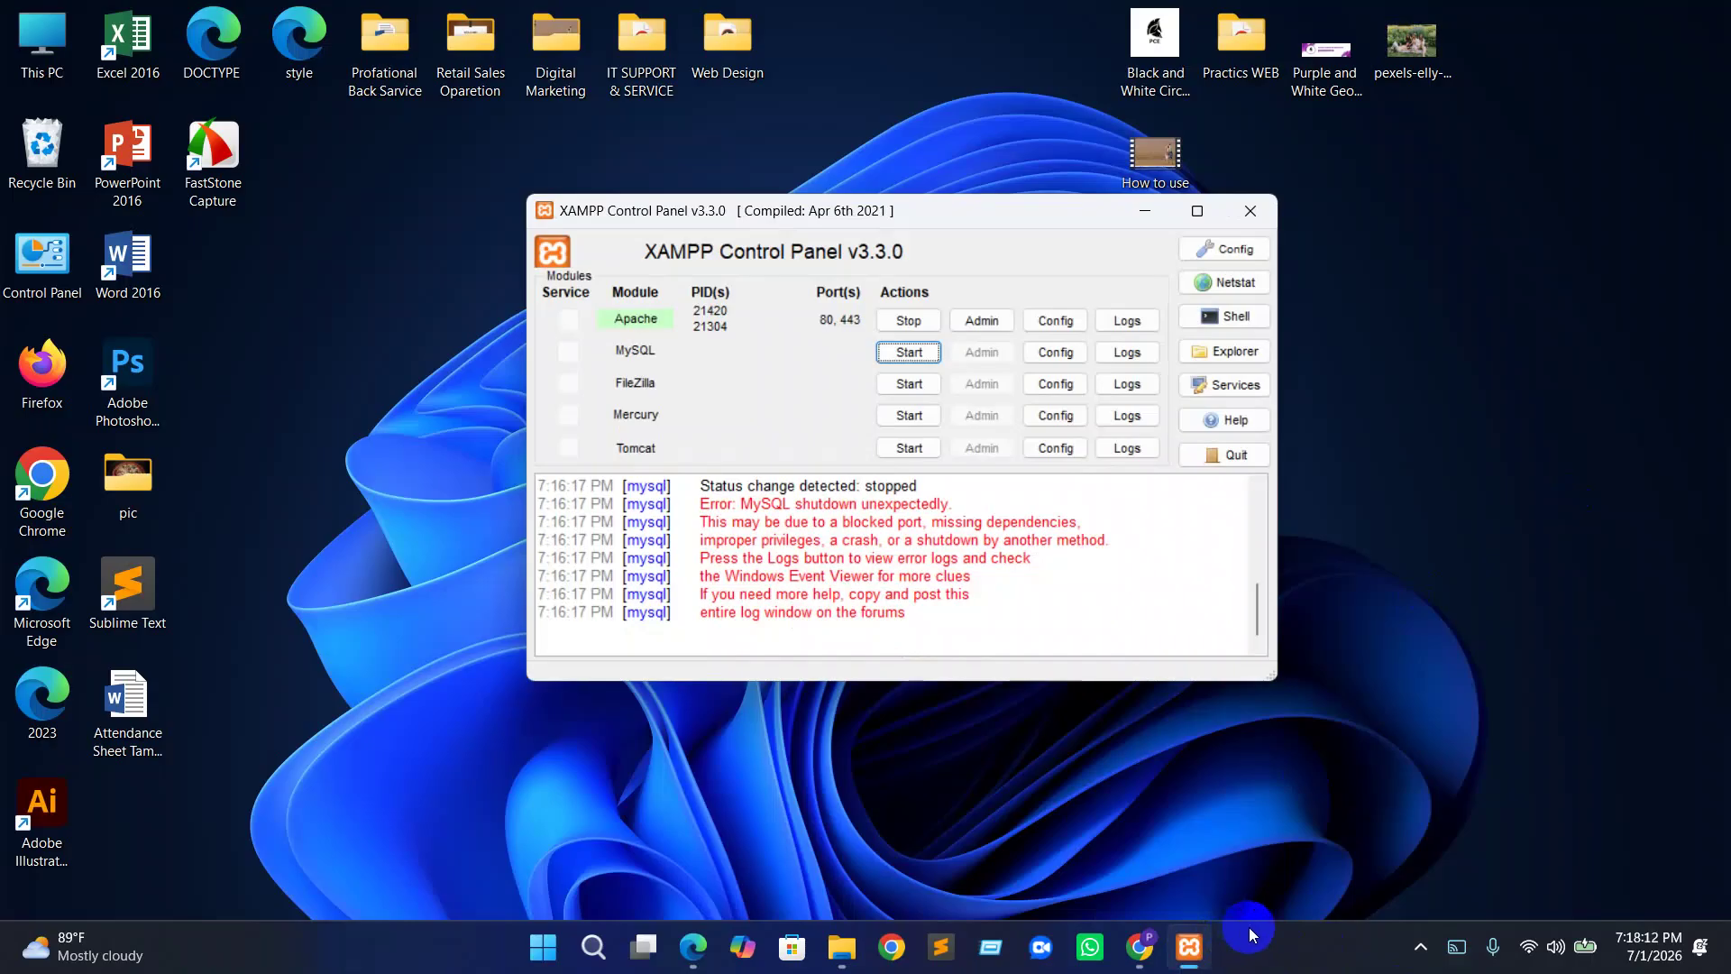
click(907, 353)
In phpMyAdmin, create a database named 'project' with utf8mb4_general_ci collation
click(983, 353)
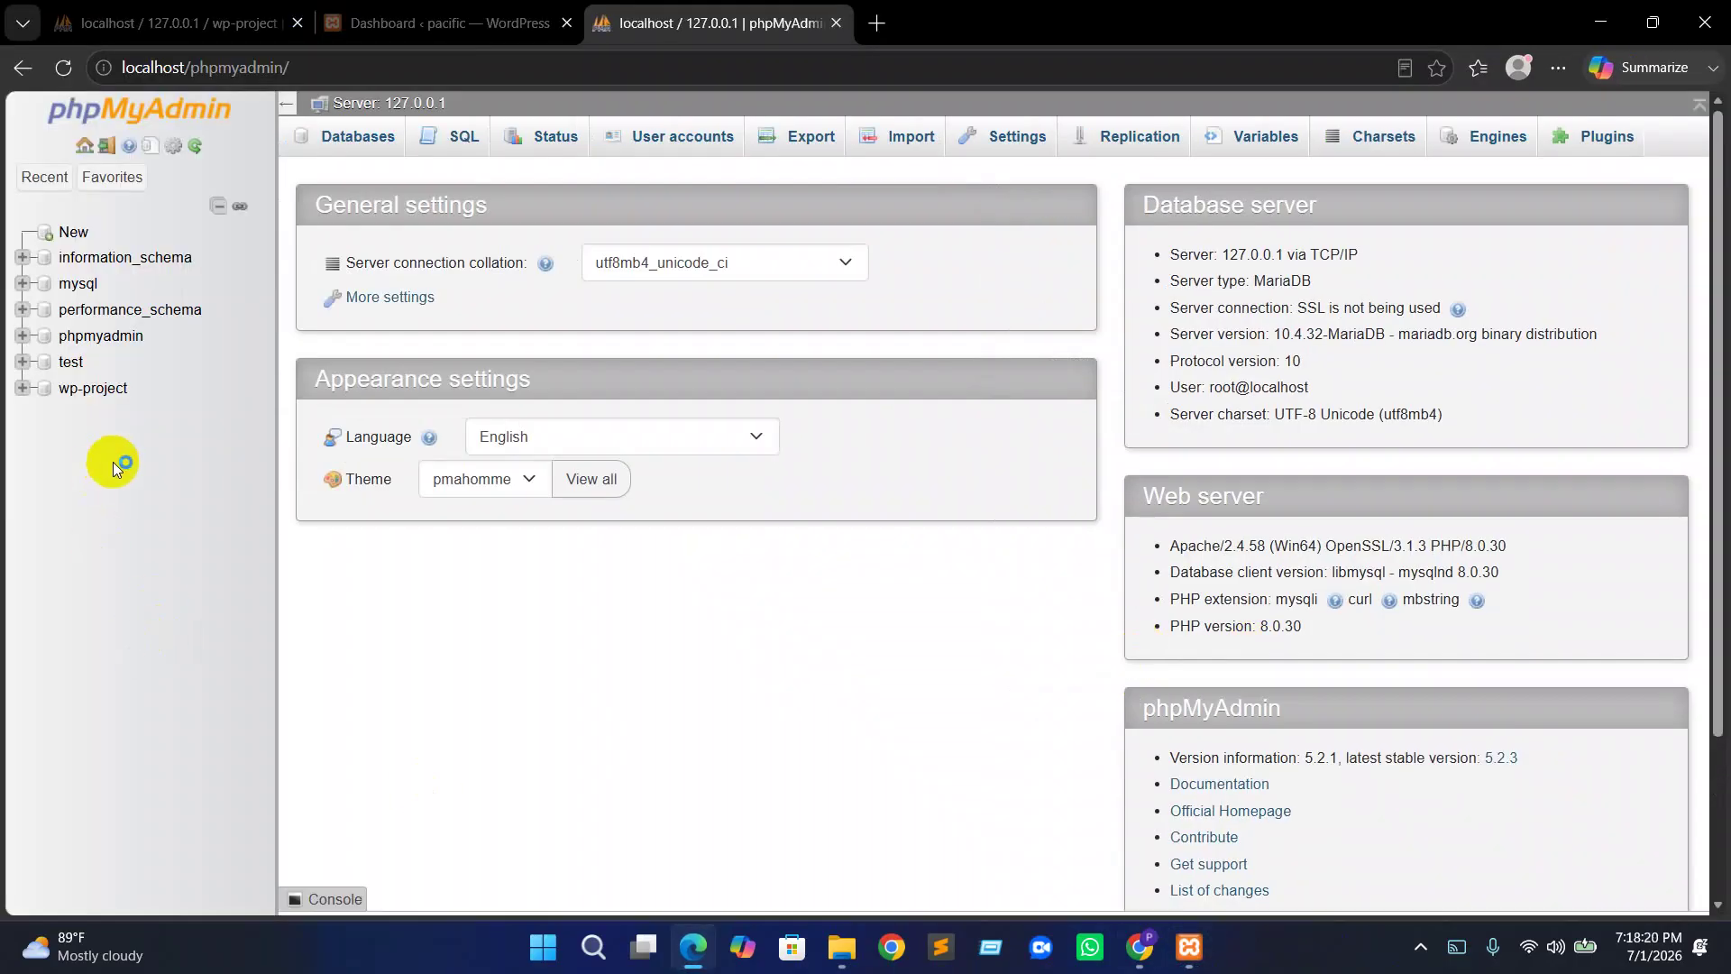
click(74, 236)
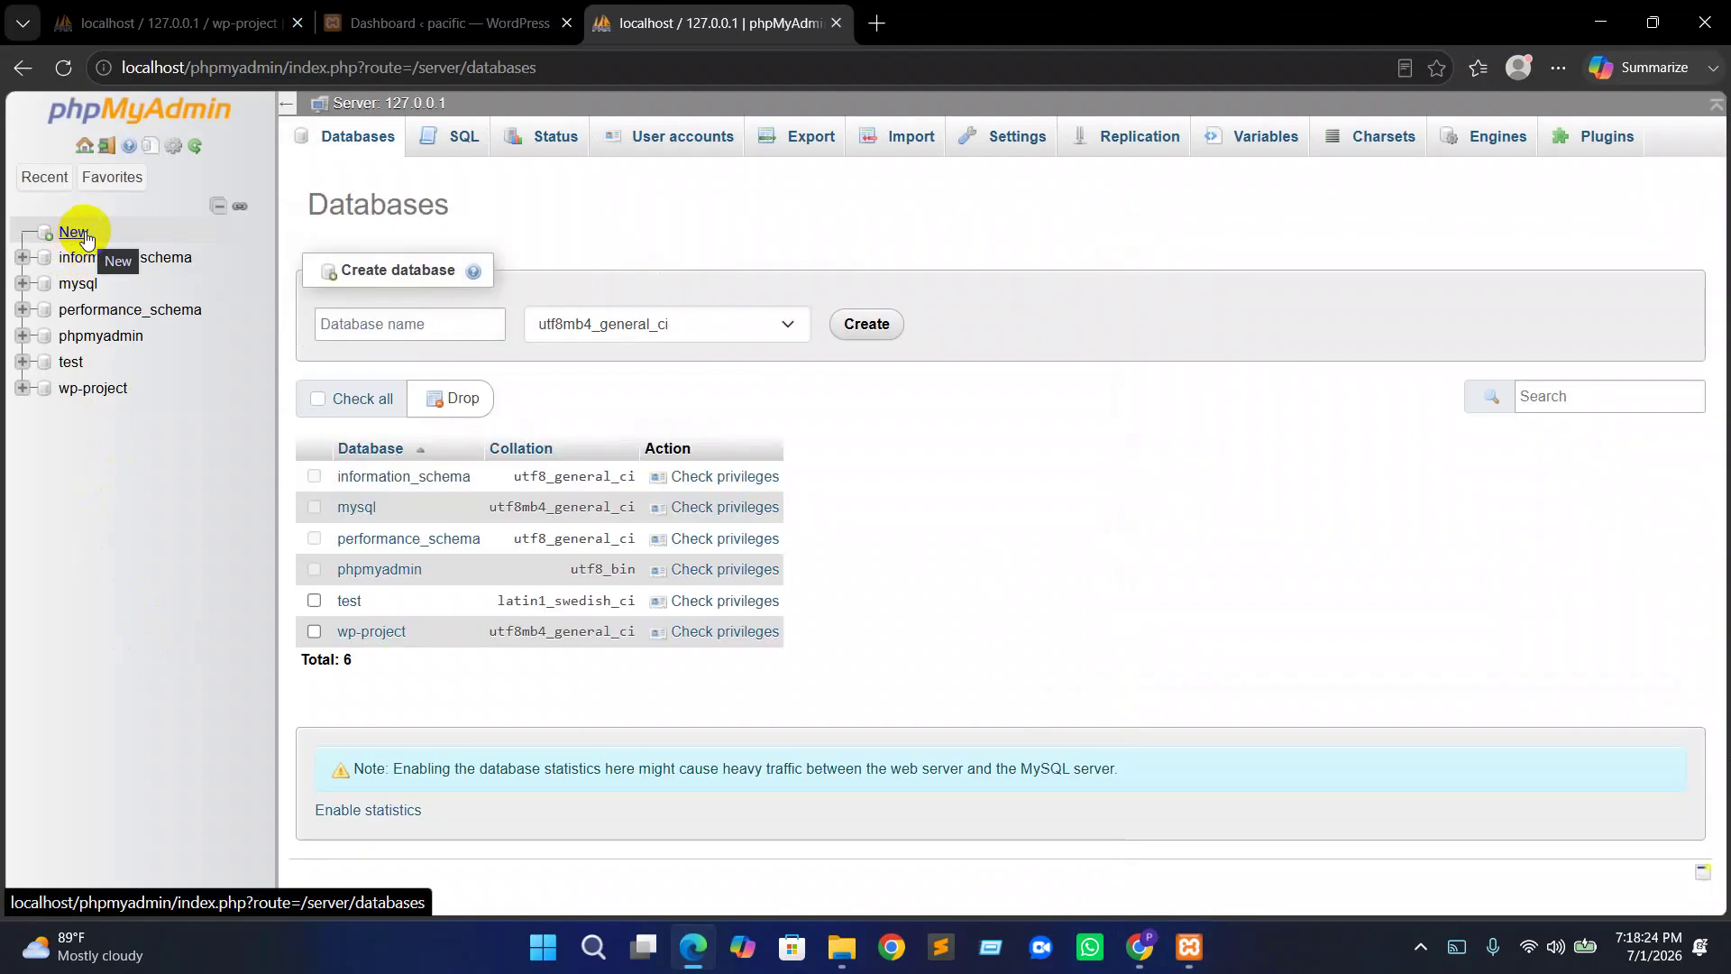
click(372, 335)
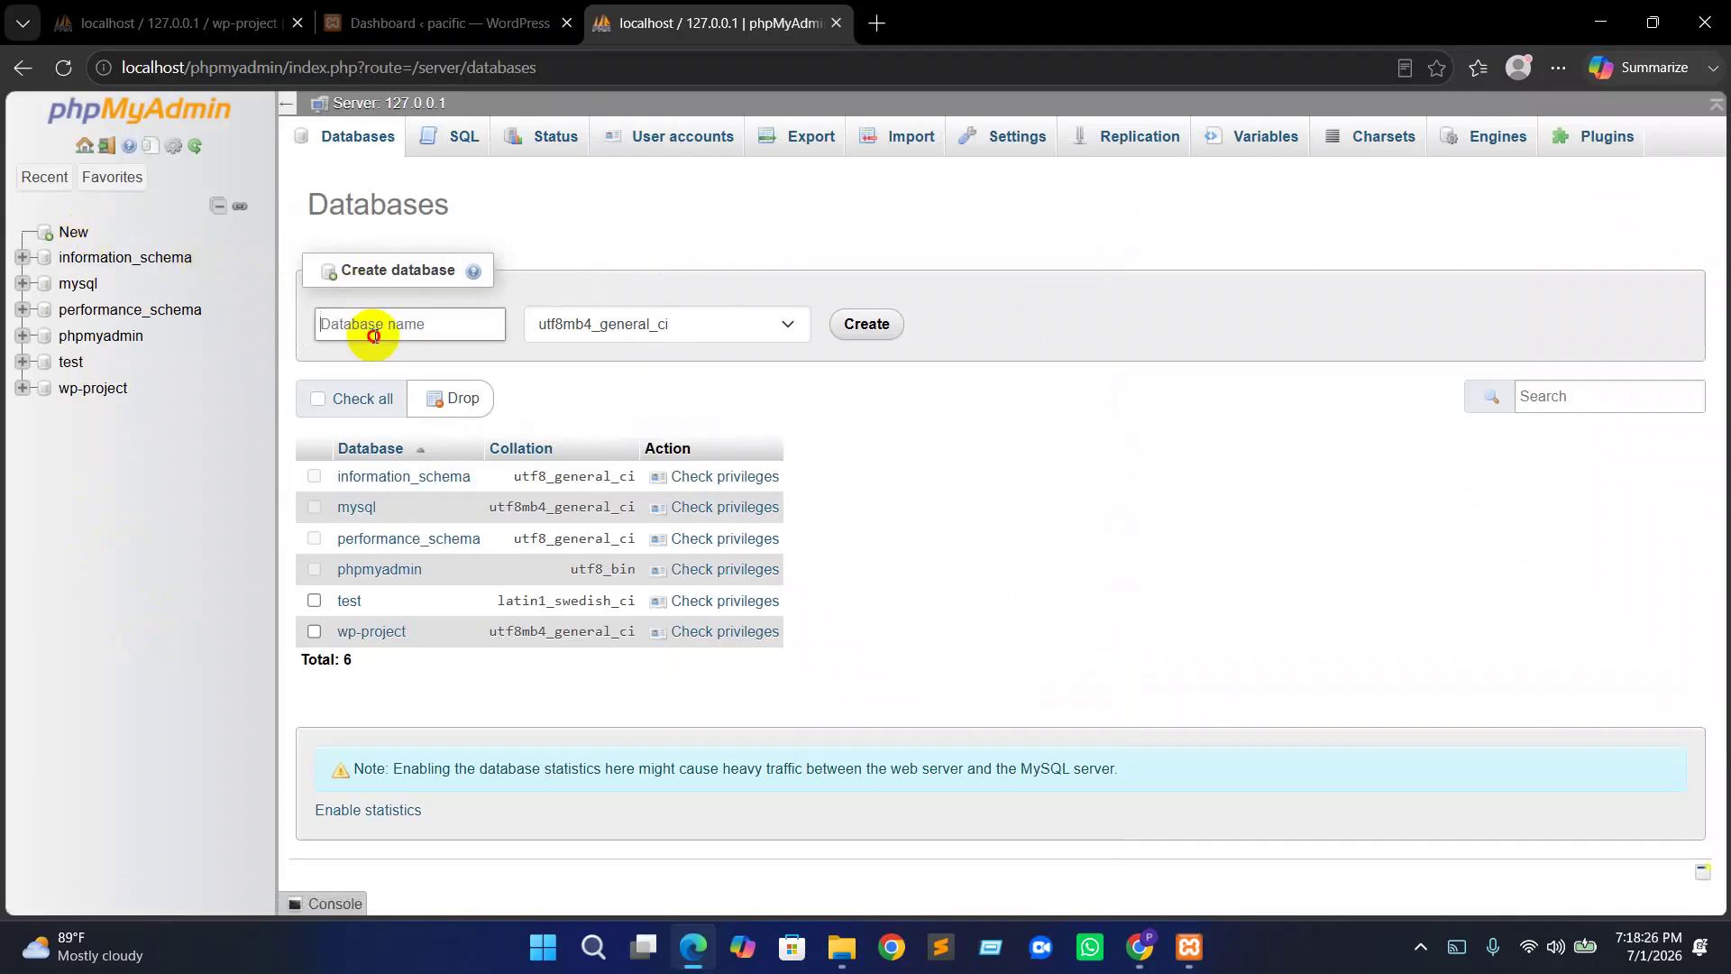
text(project)
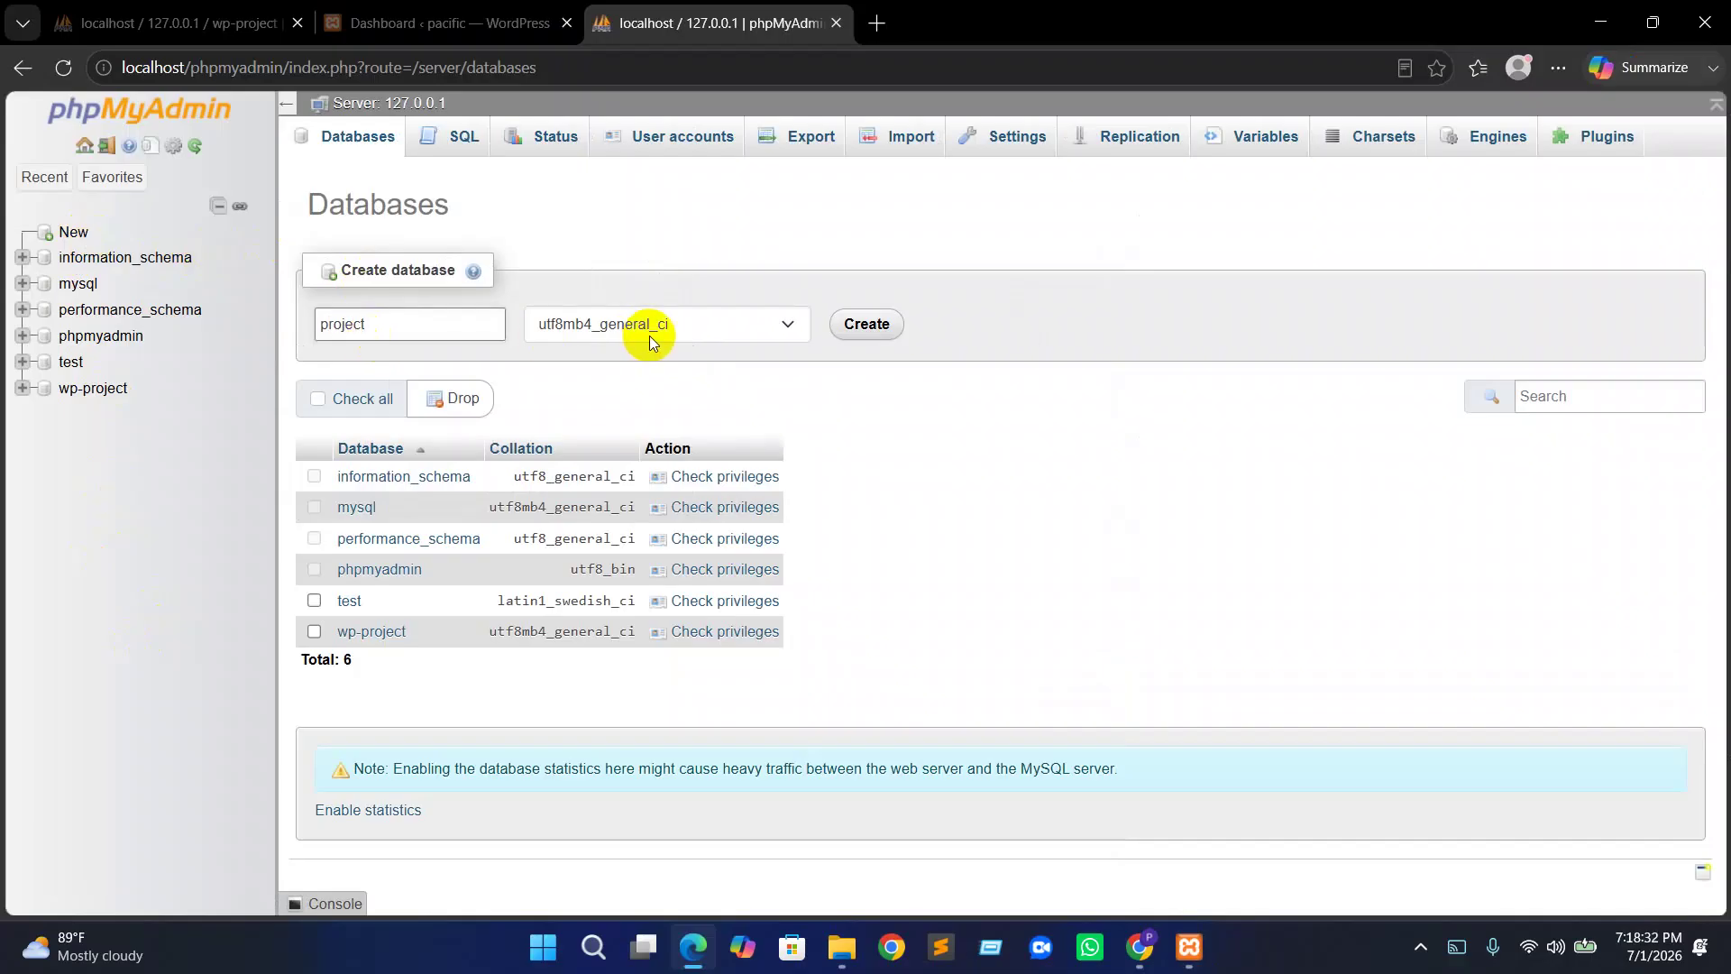
click(597, 328)
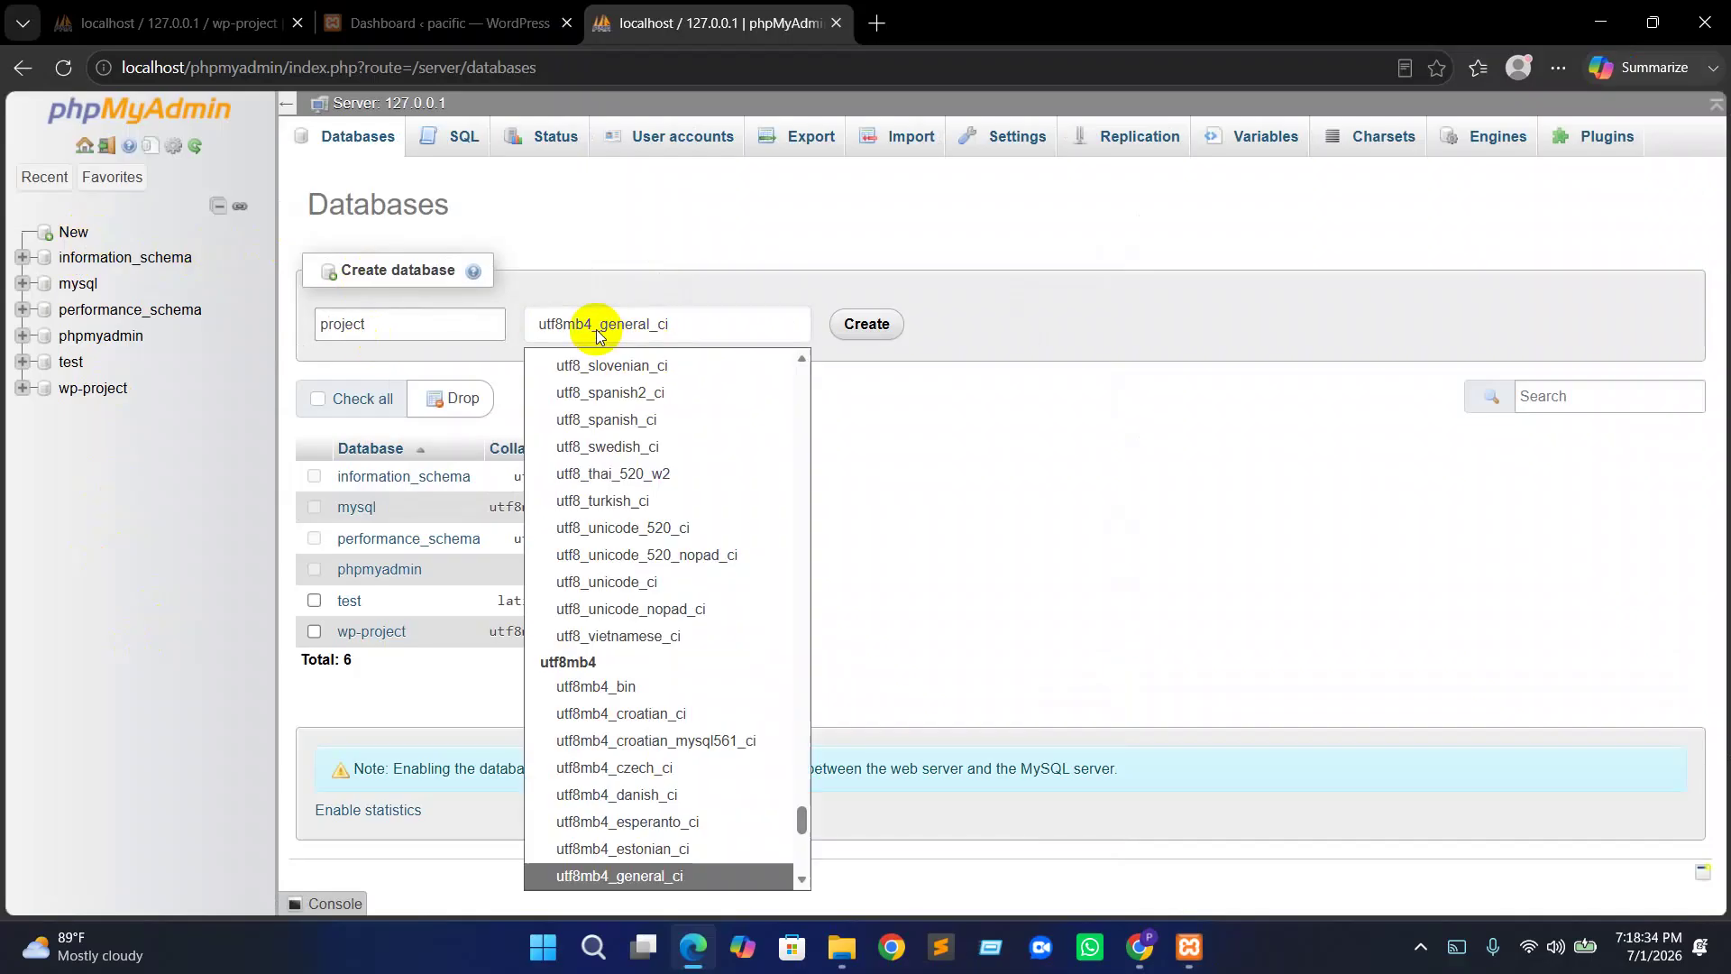
scroll(698, 565, up, 1)
scroll(803, 812, down, 3)
click(814, 828)
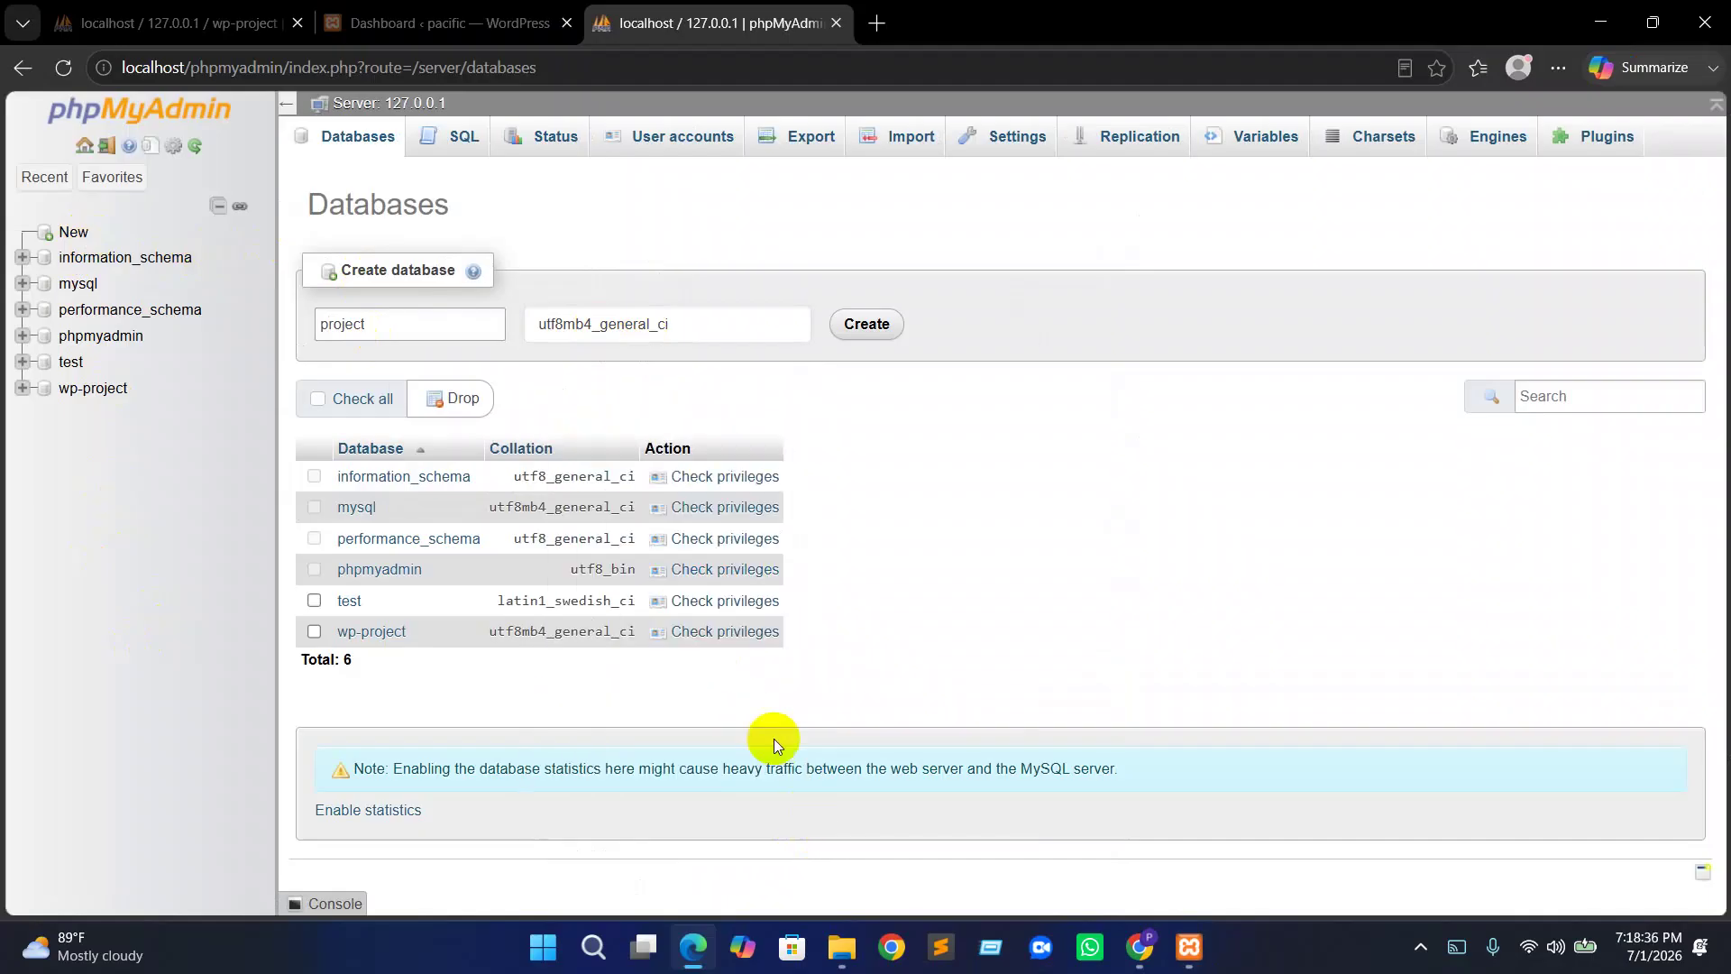
click(718, 336)
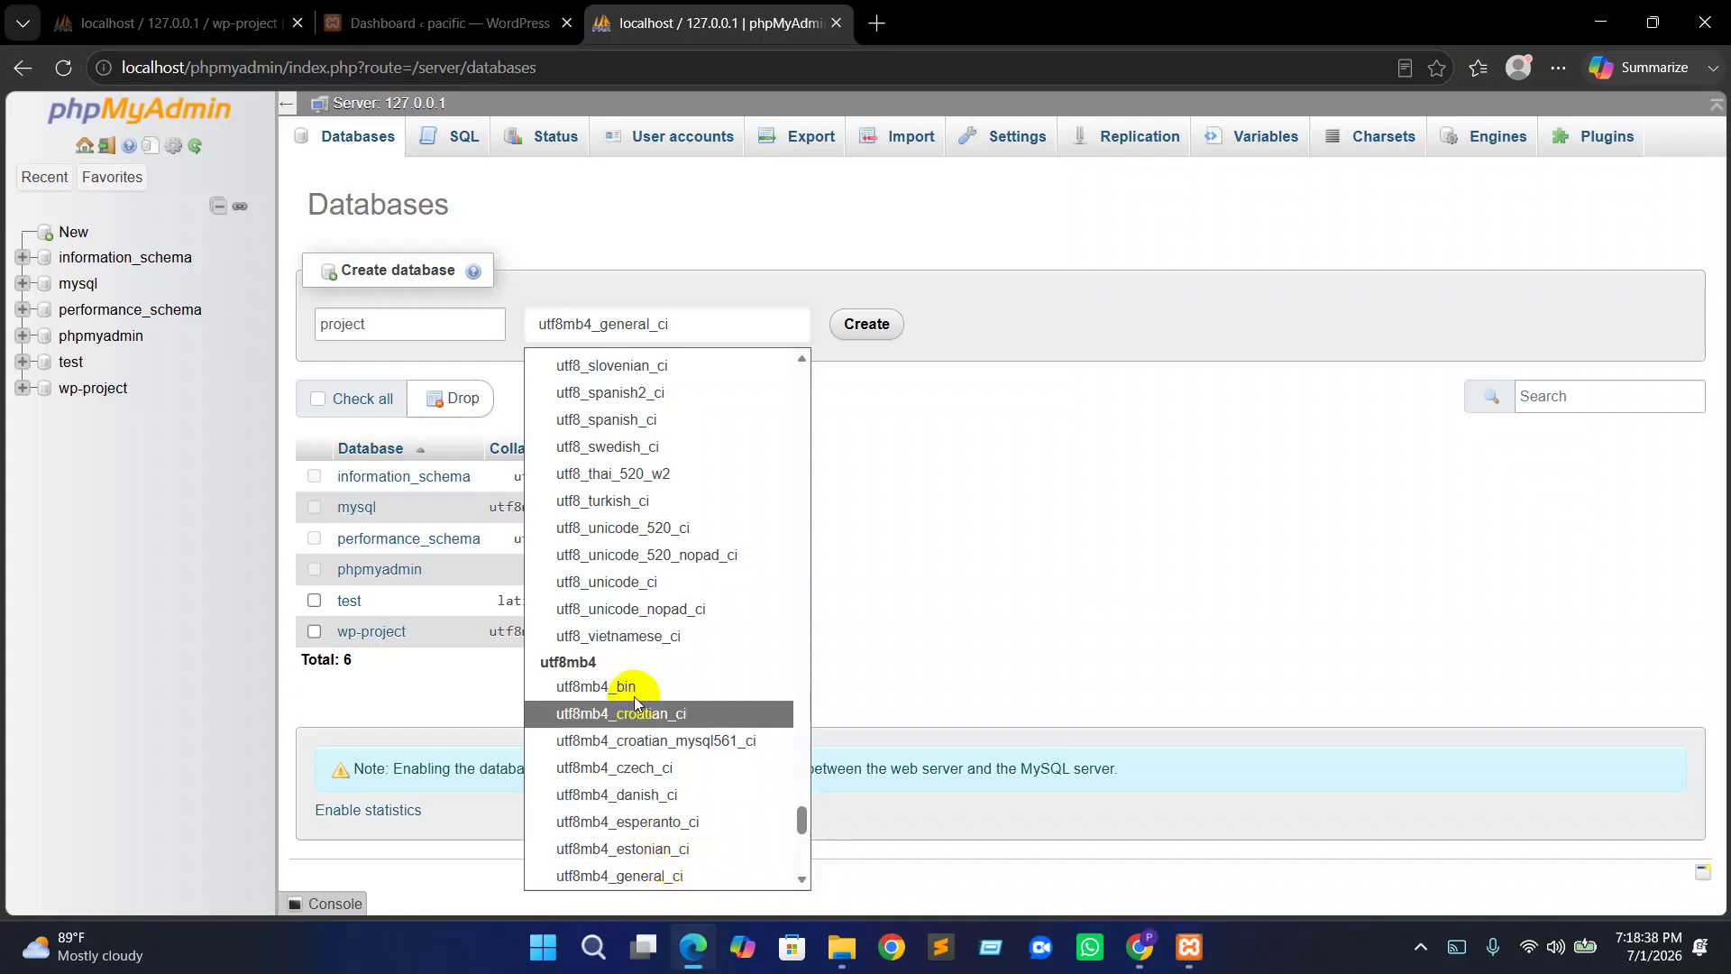
click(599, 325)
click(857, 325)
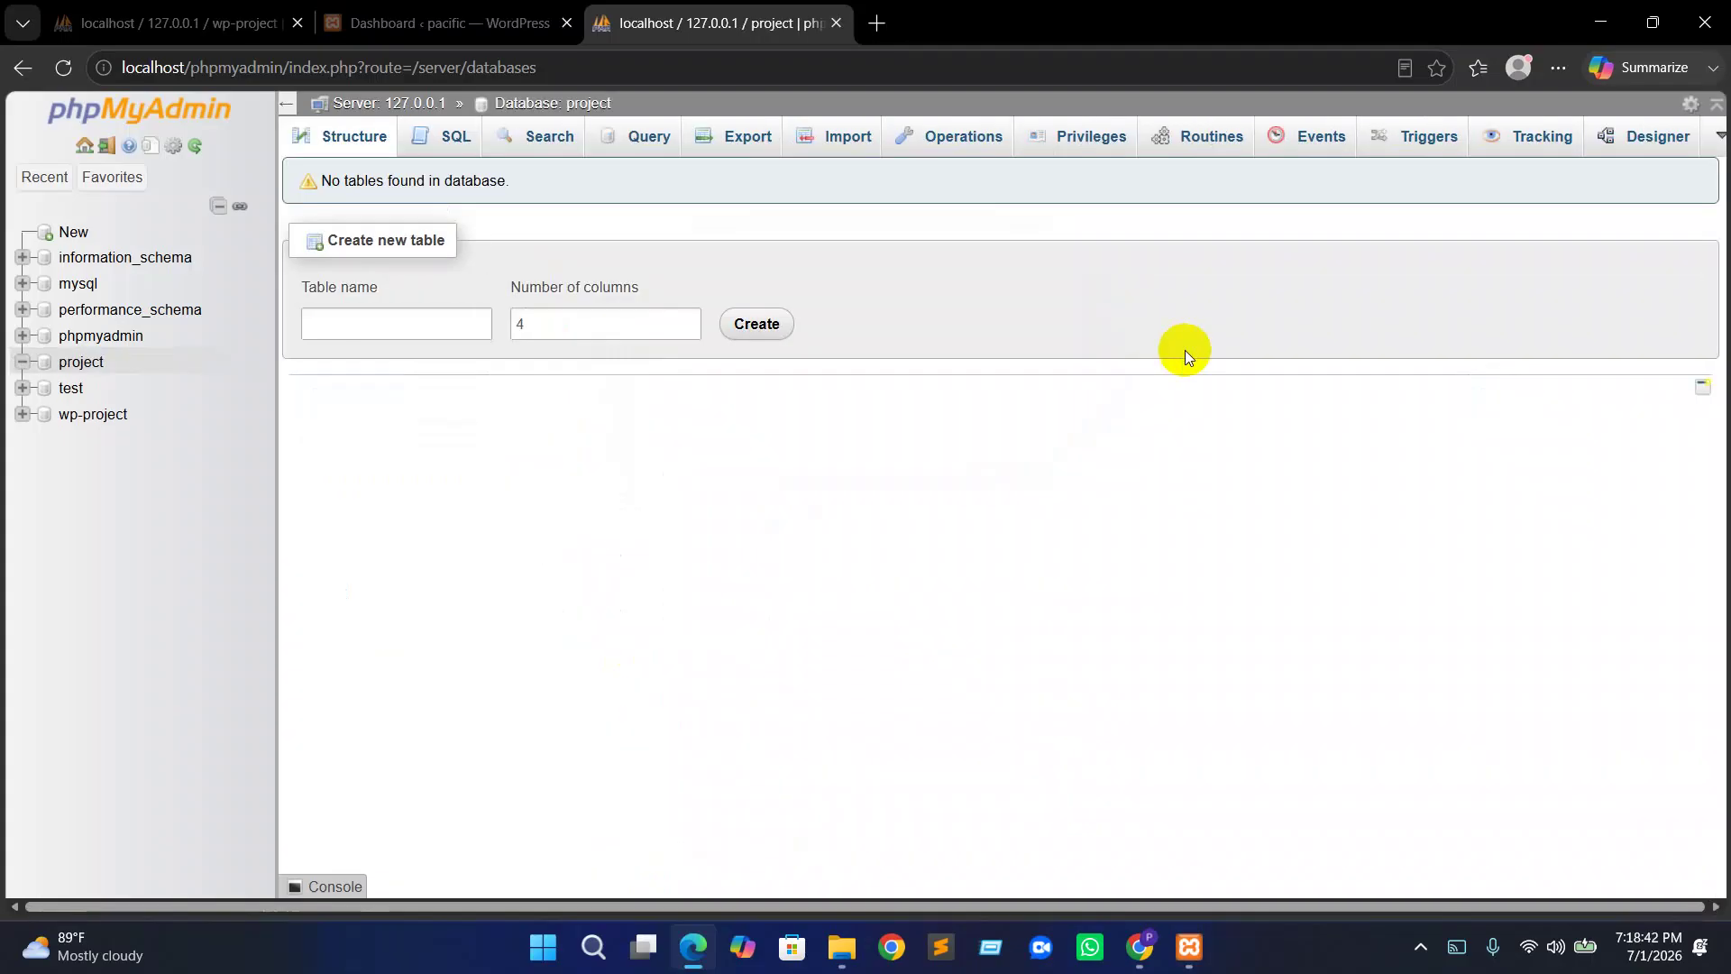
View the project database's privileges, checking the root user on localhost
click(72, 364)
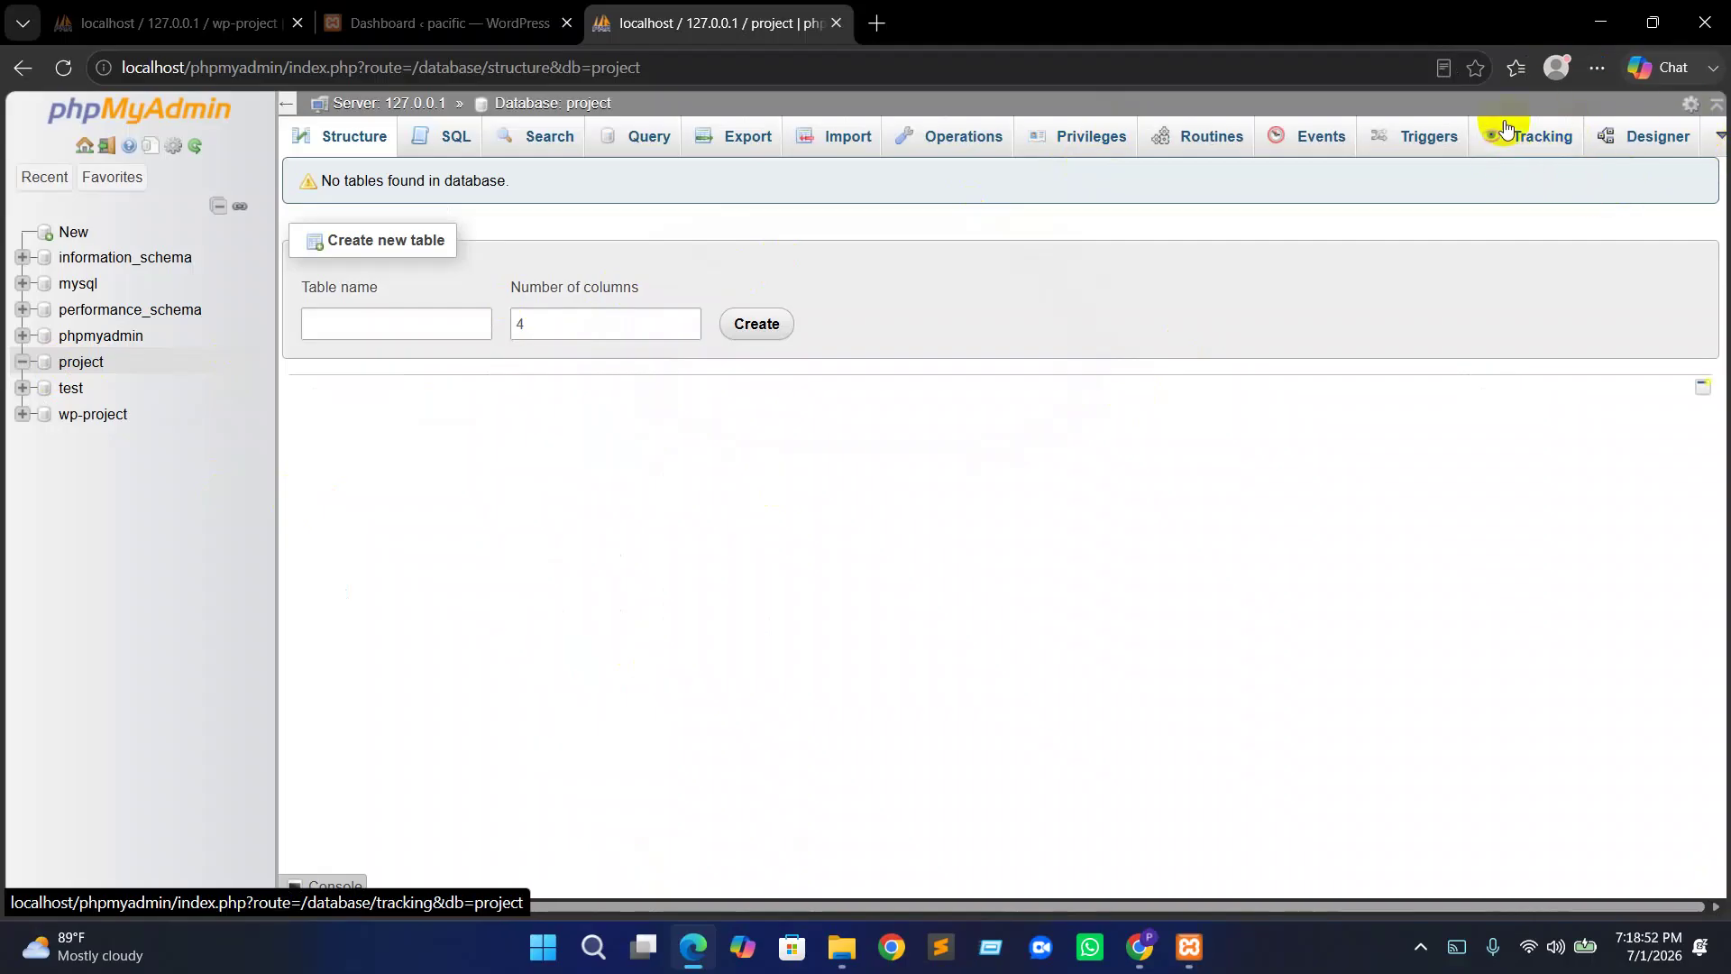
click(1091, 147)
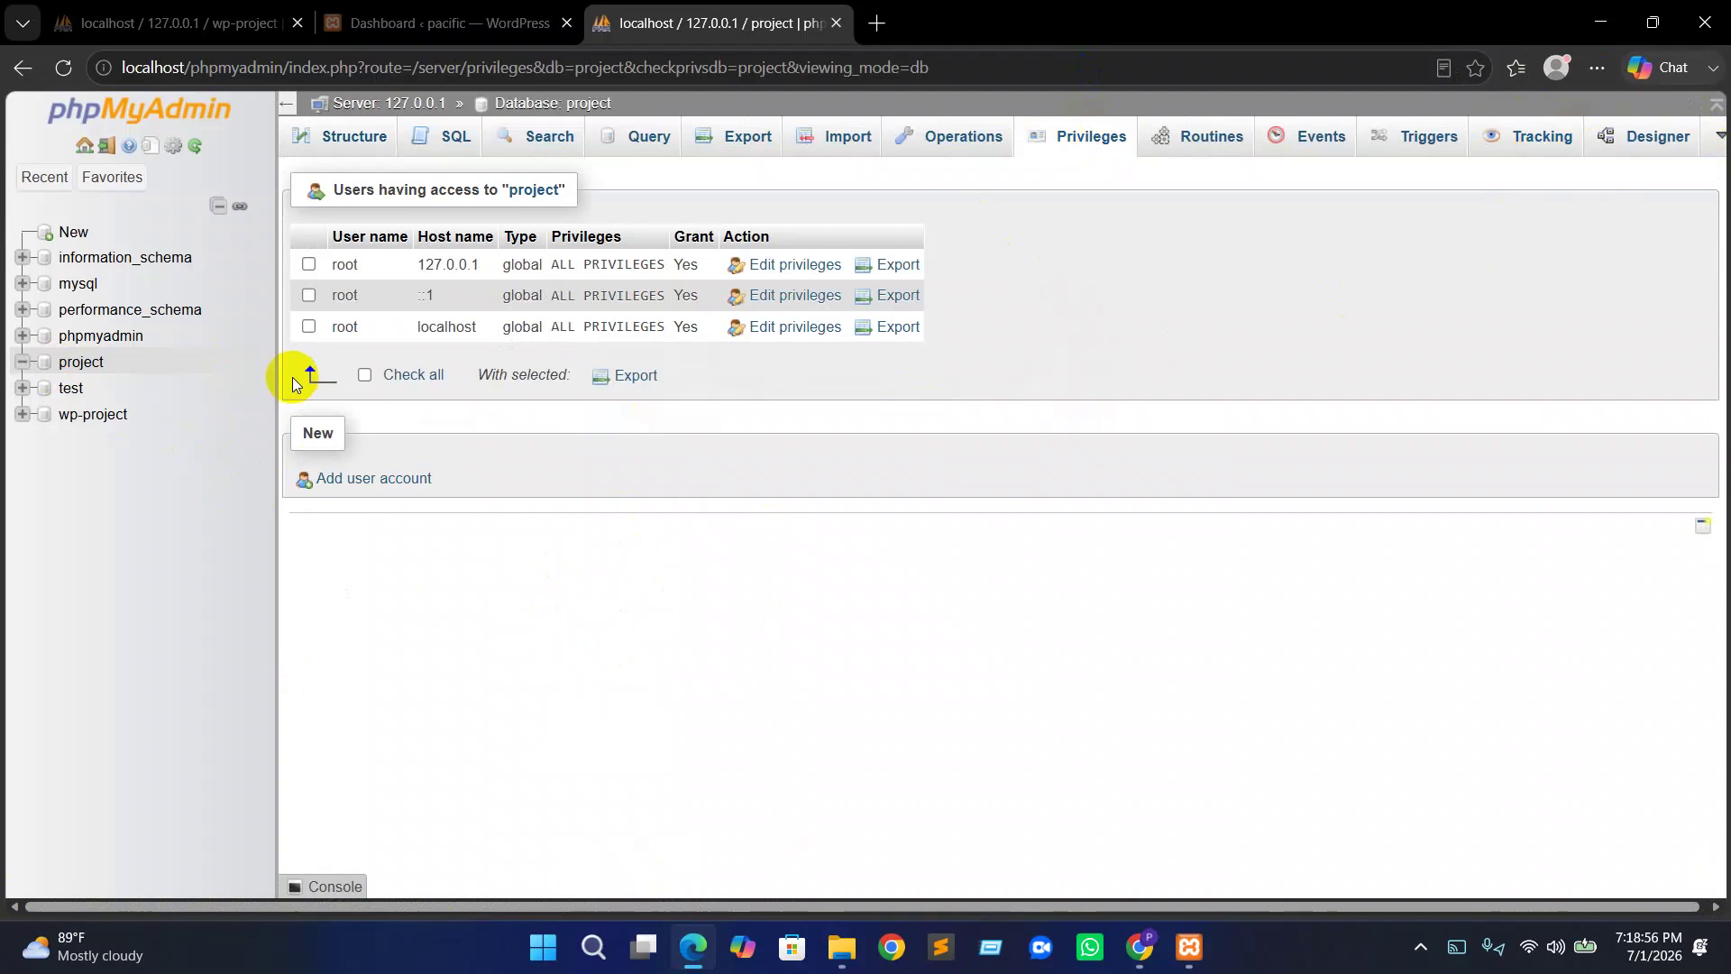
double_click(359, 330)
click(478, 330)
double_click(447, 330)
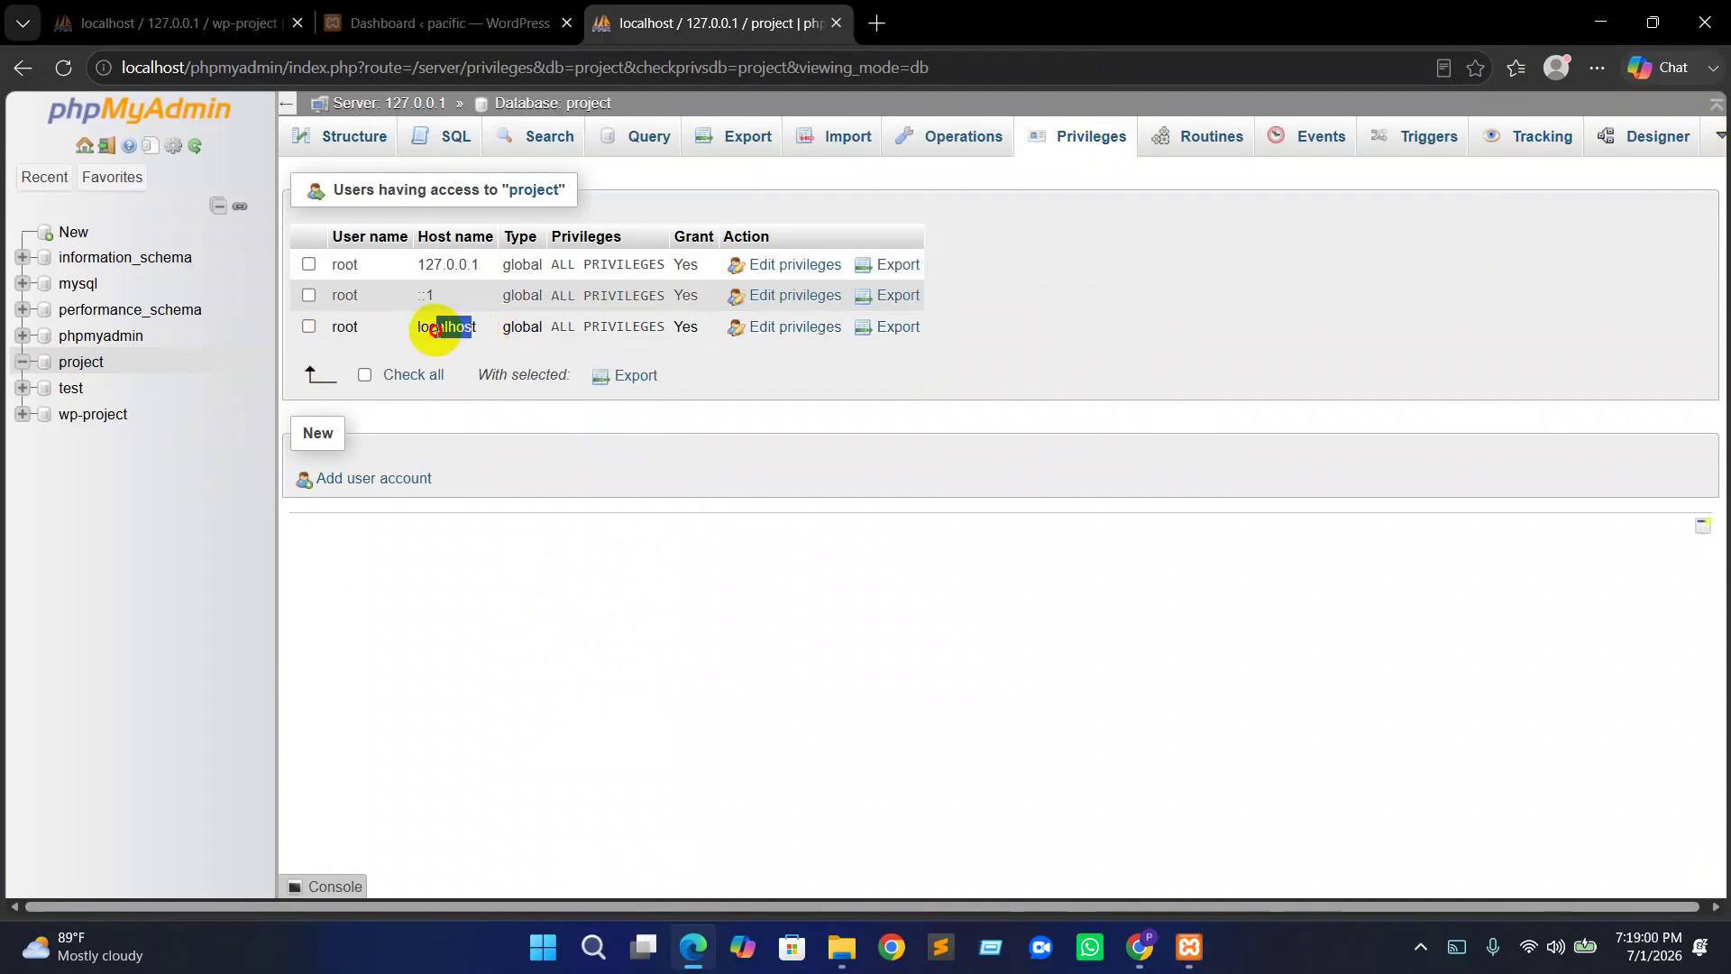
click(445, 332)
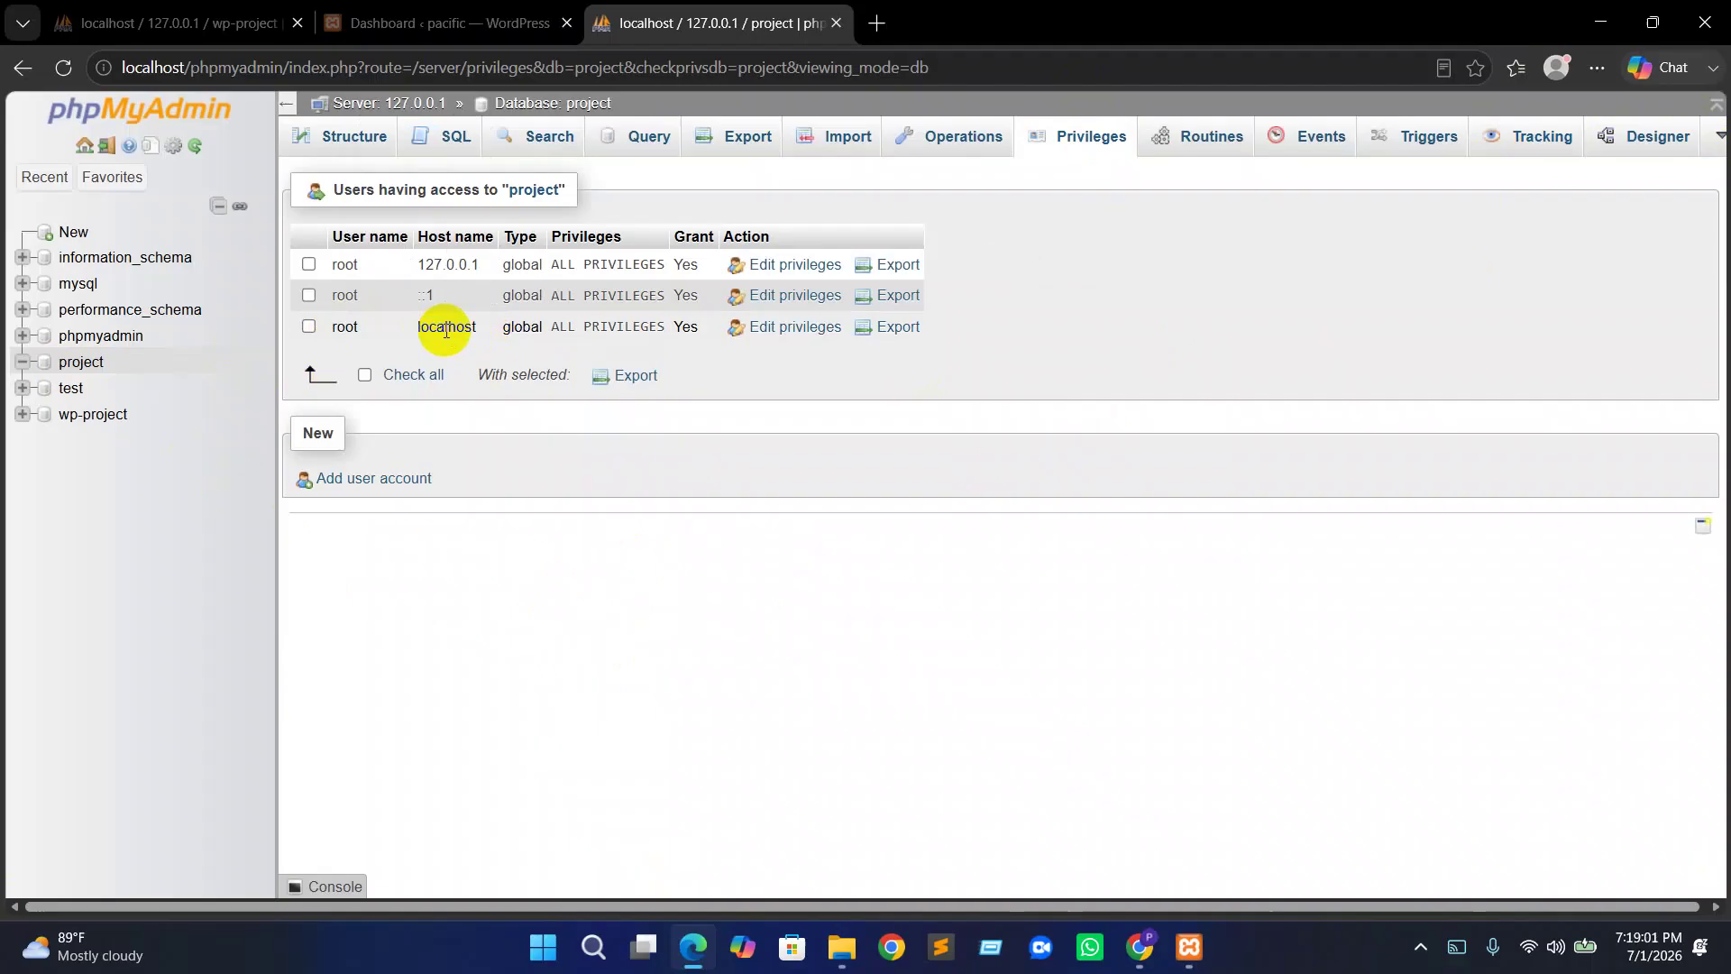
Close the old tabs and load localhost/project in a new Edge tab
click(876, 22)
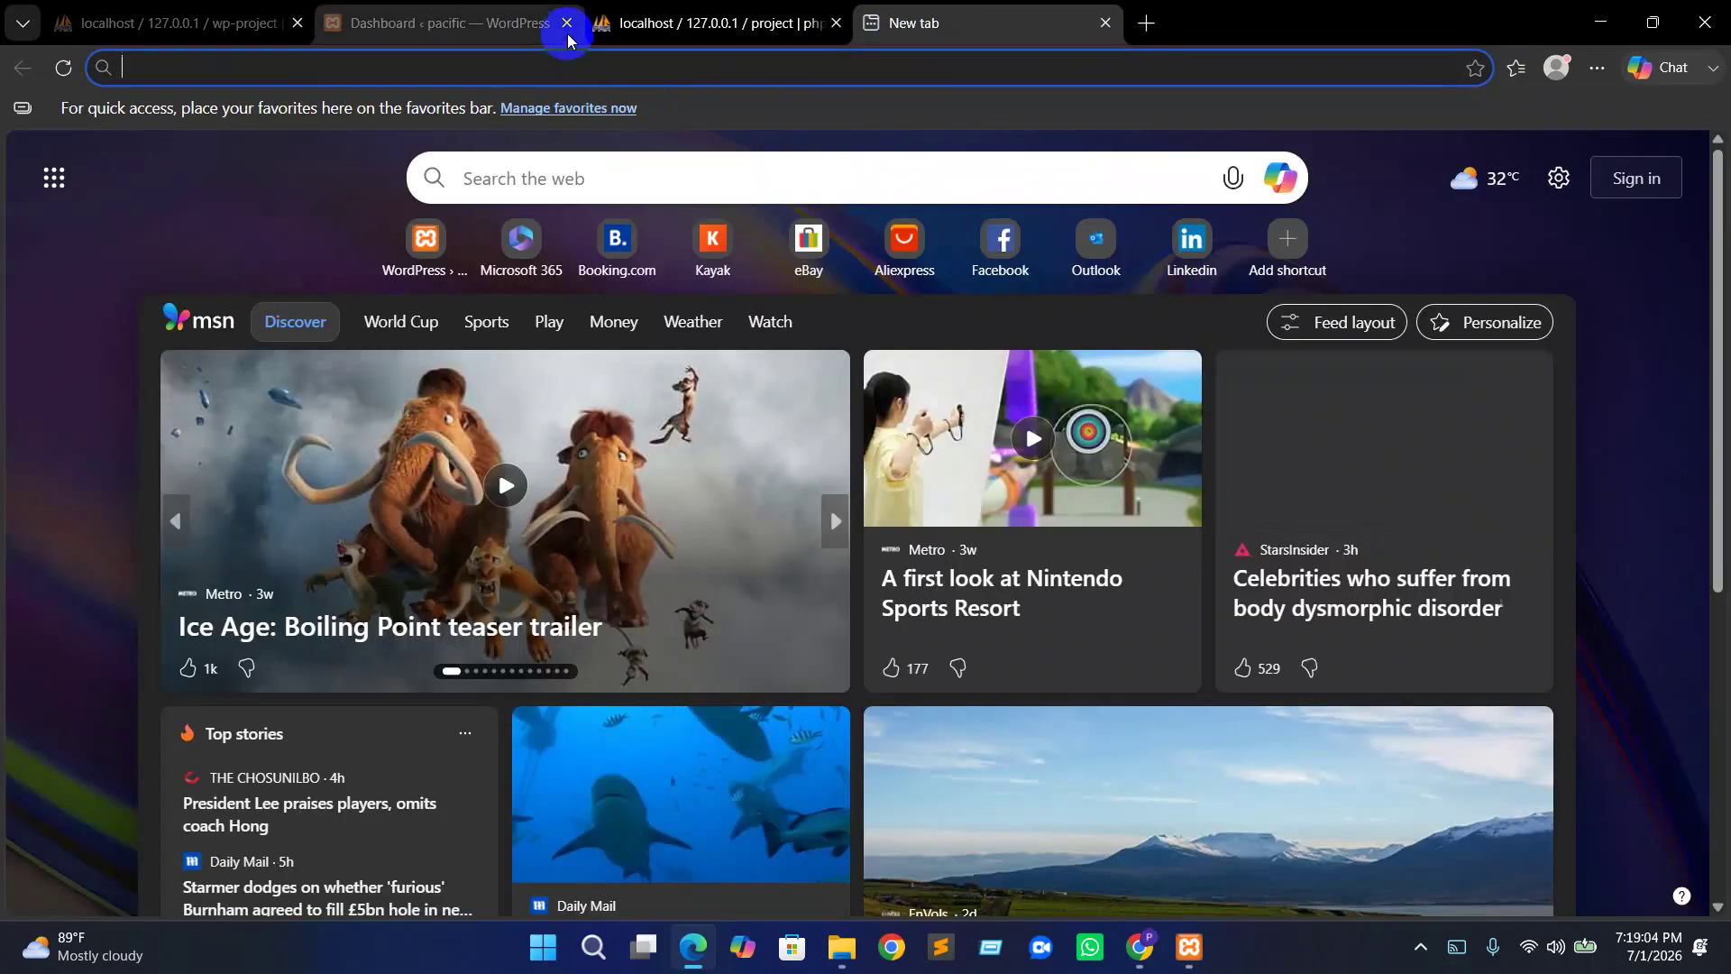
click(566, 23)
click(297, 23)
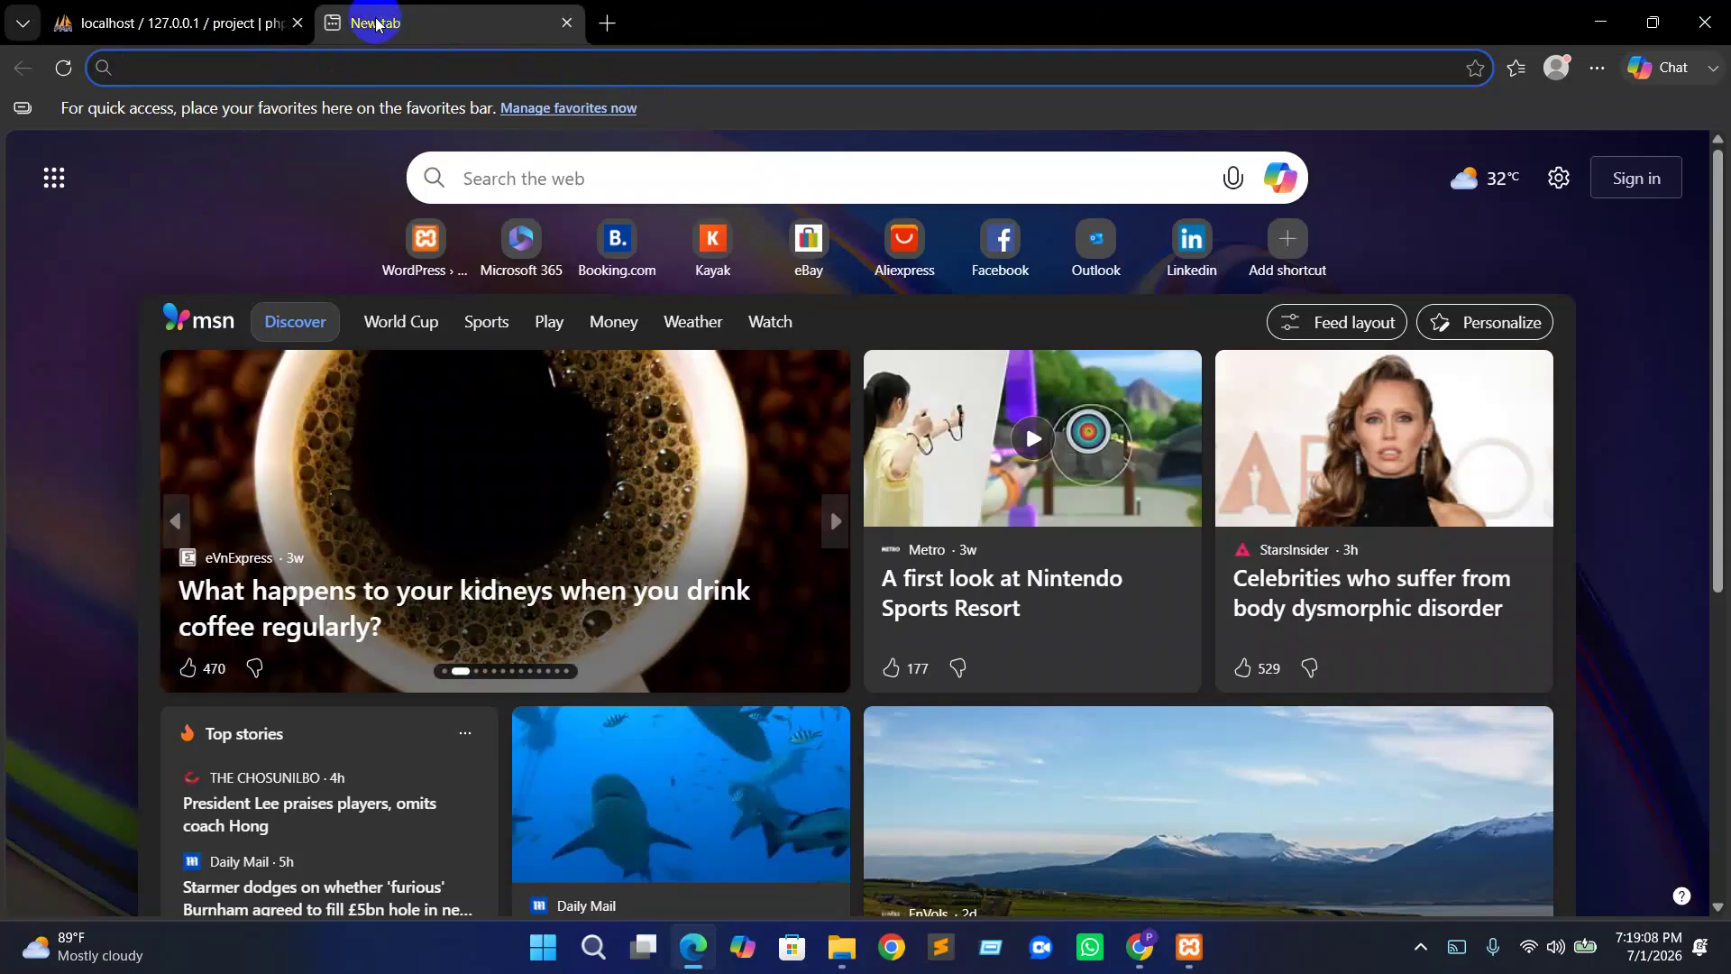
text(lo)
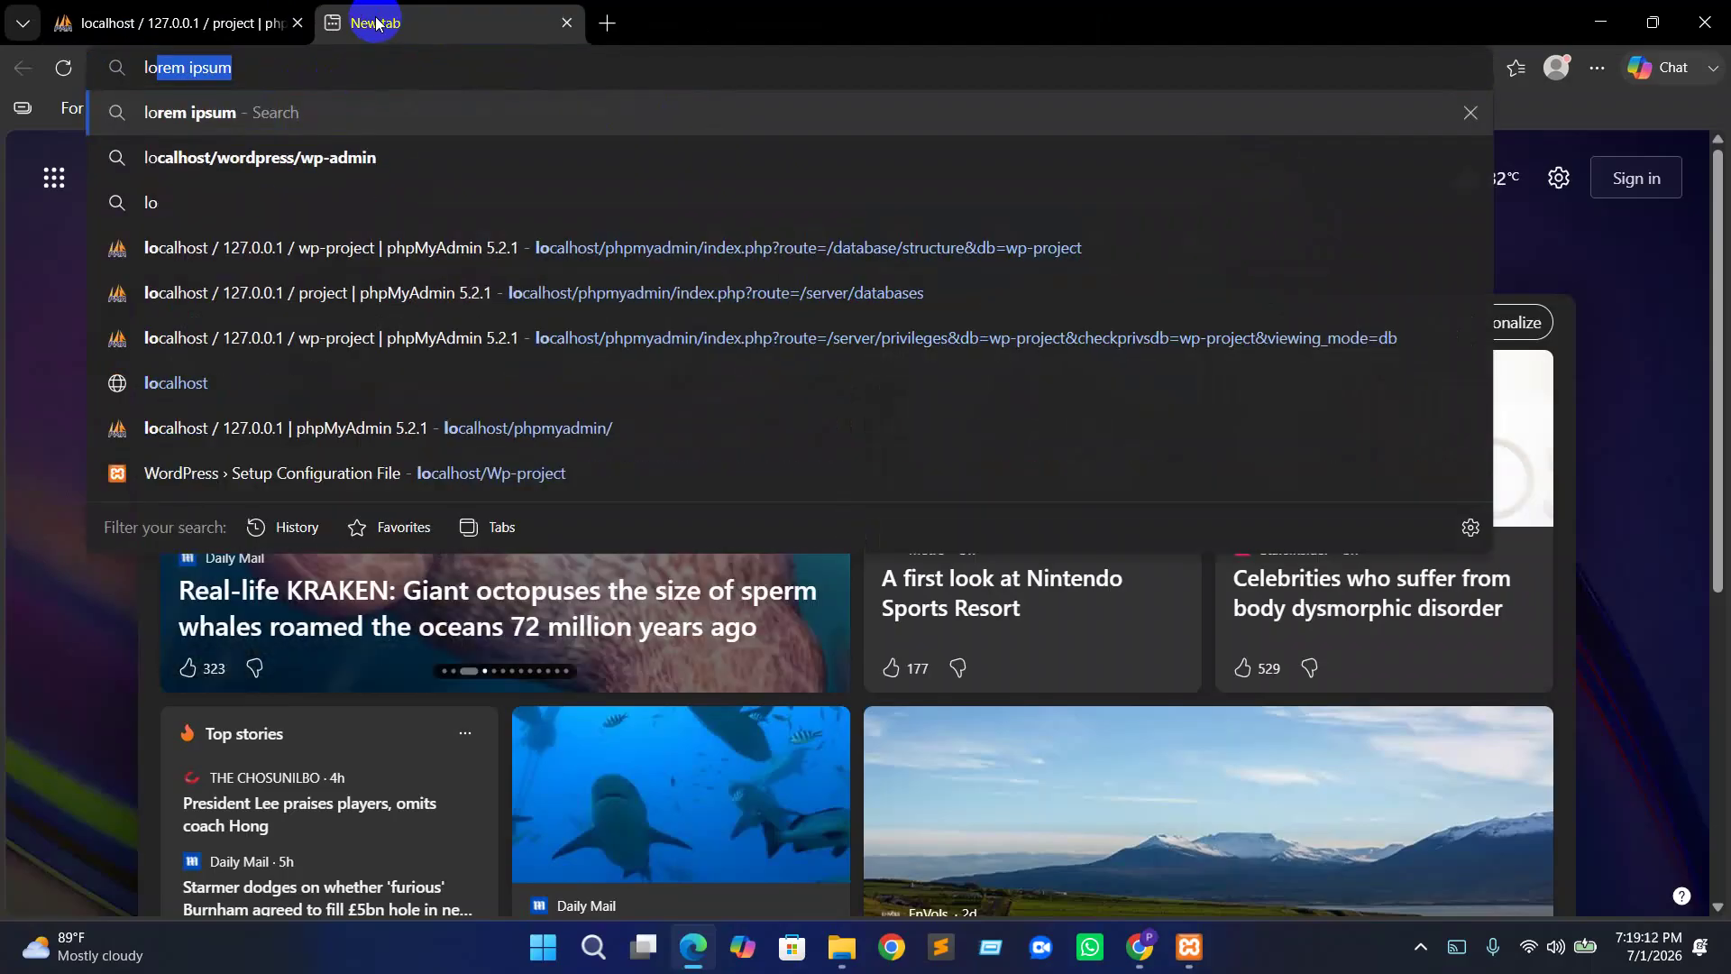
text(calhost)
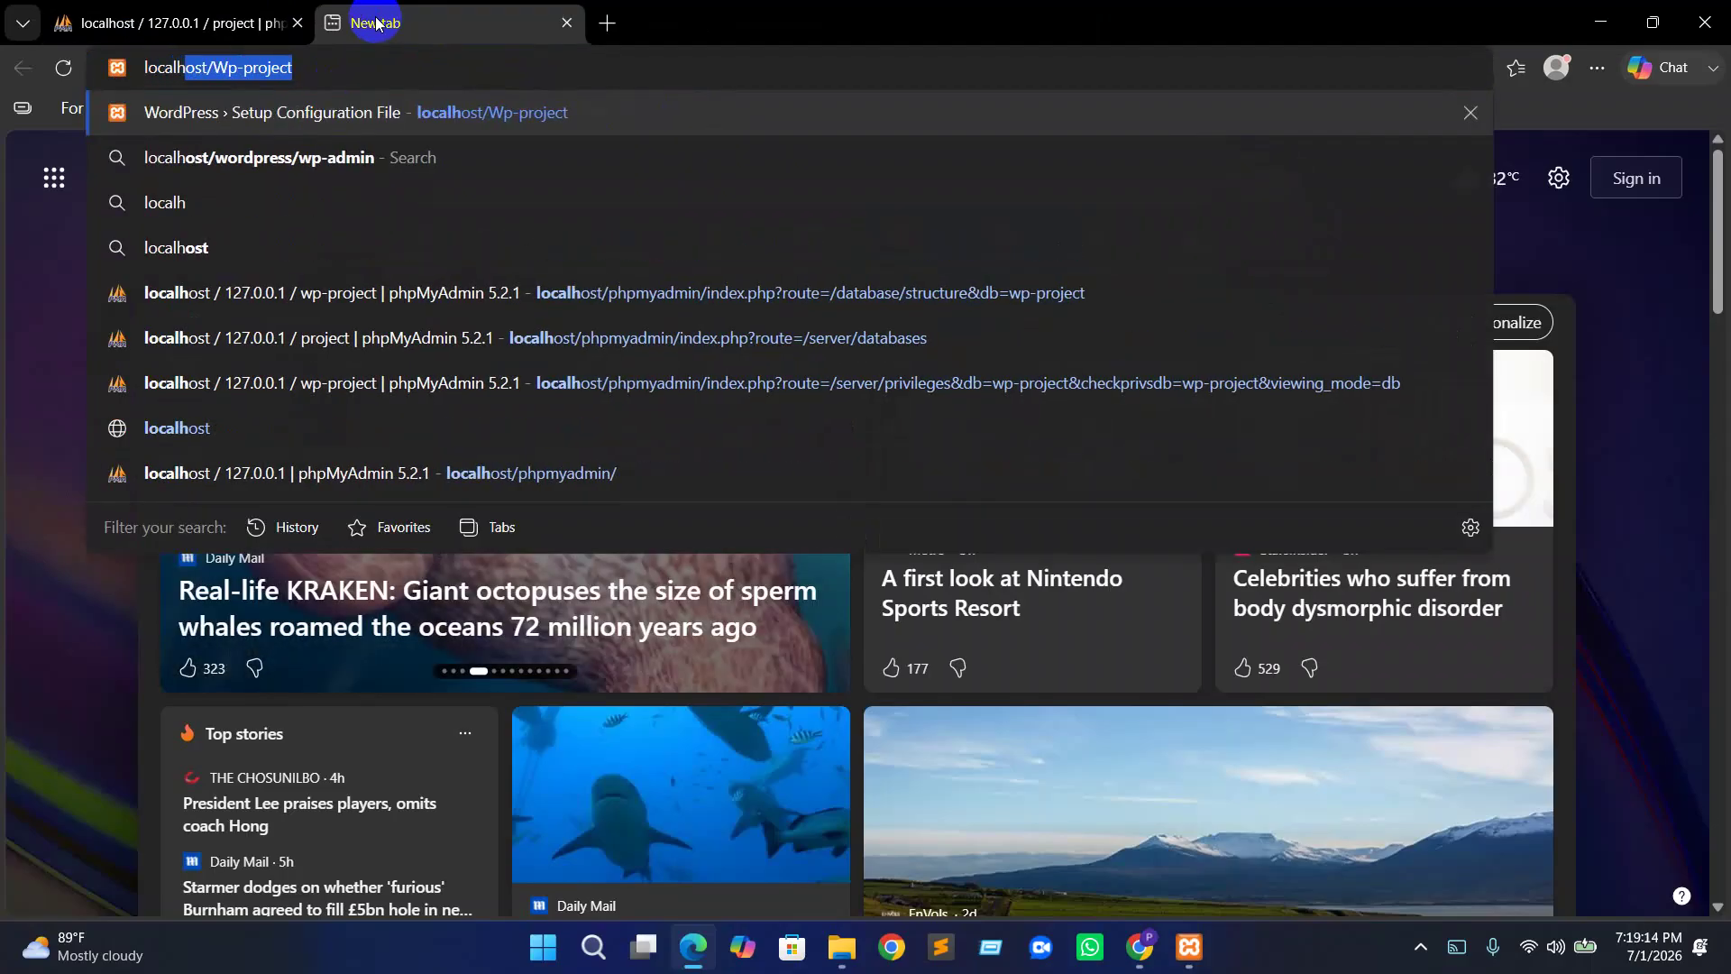
text(/)
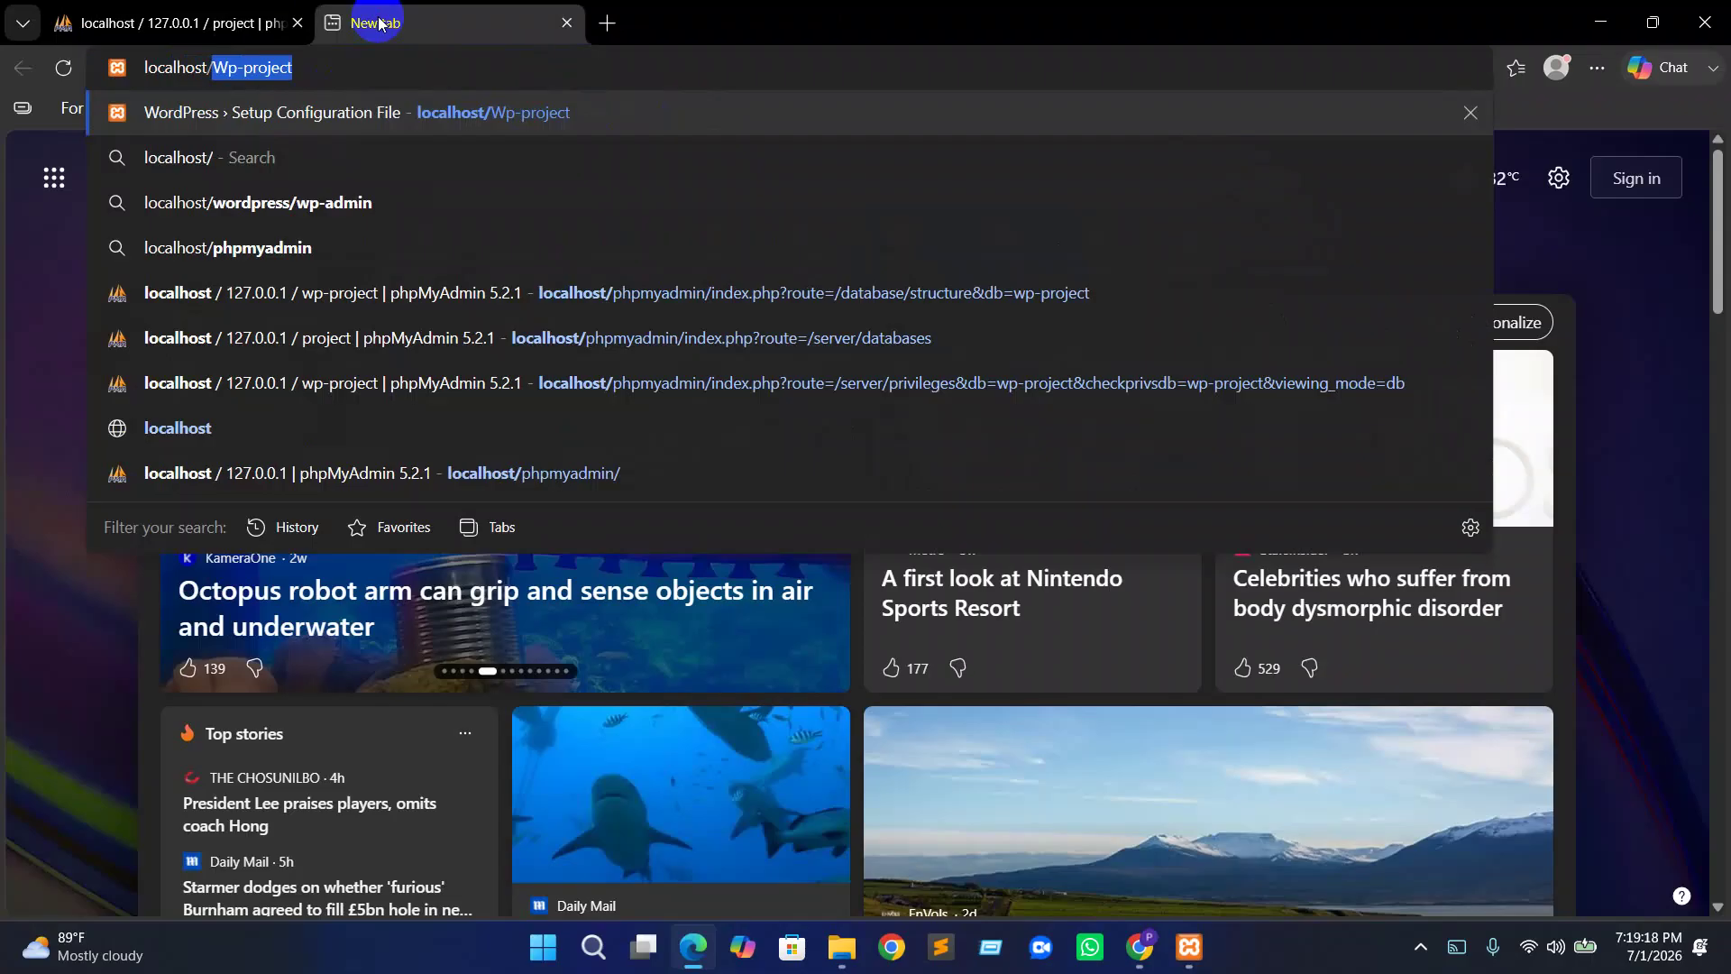
key(BackSpace)
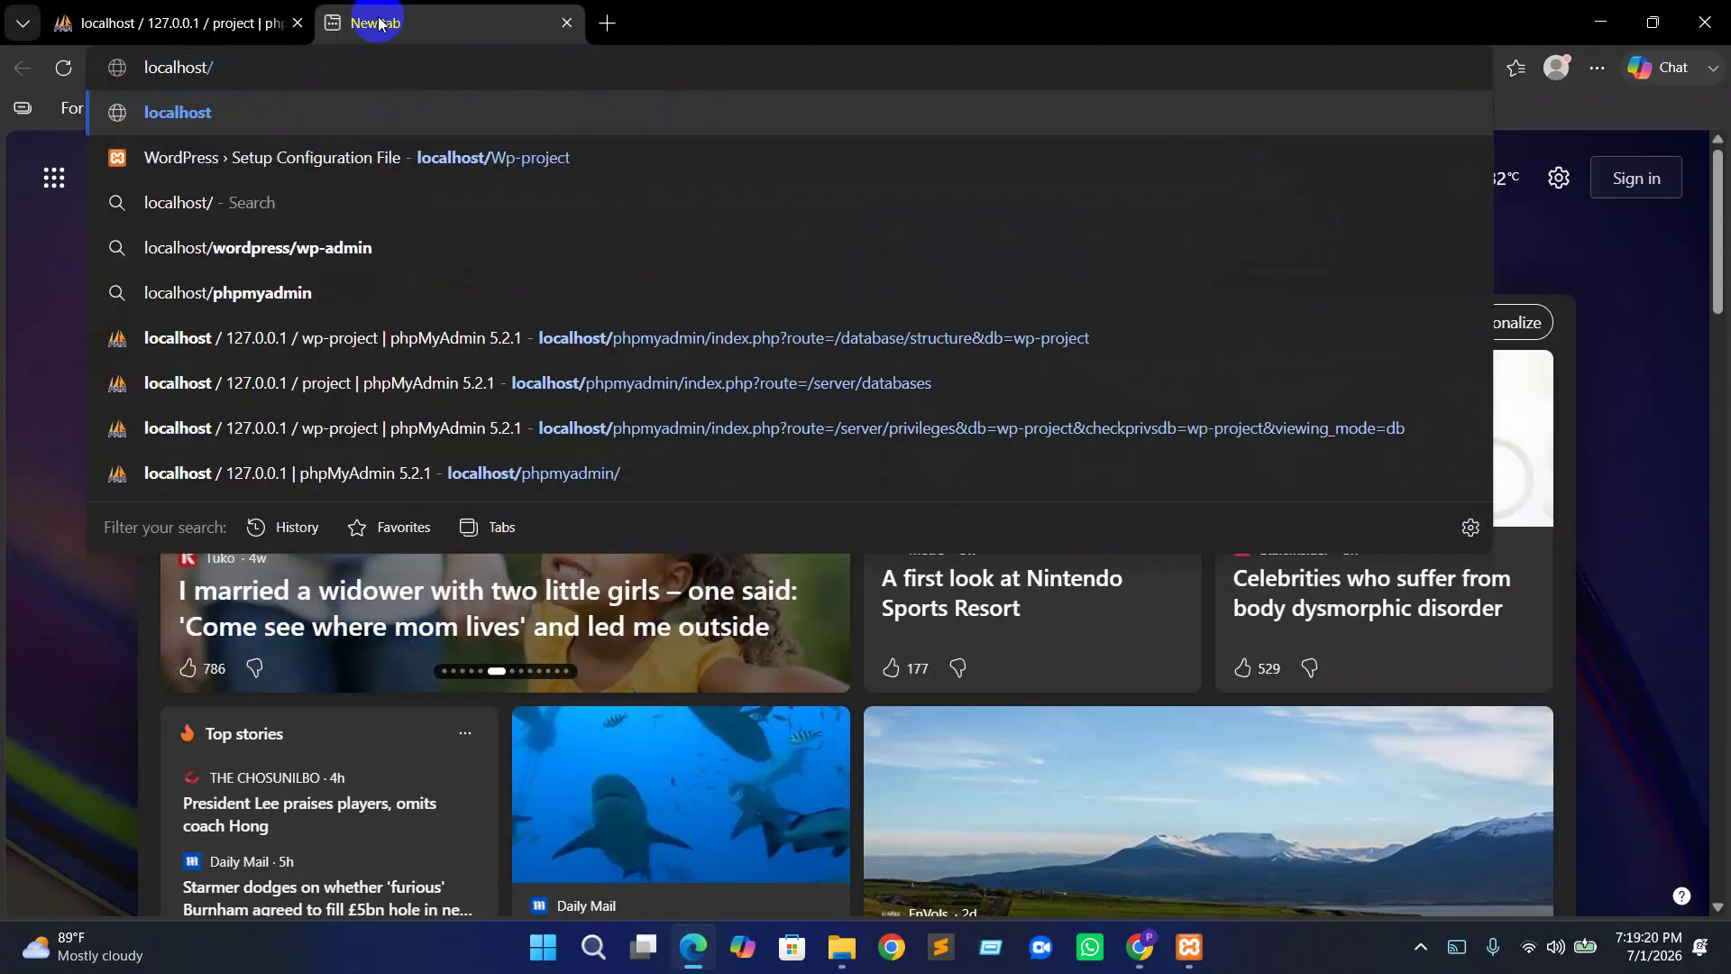
text(project)
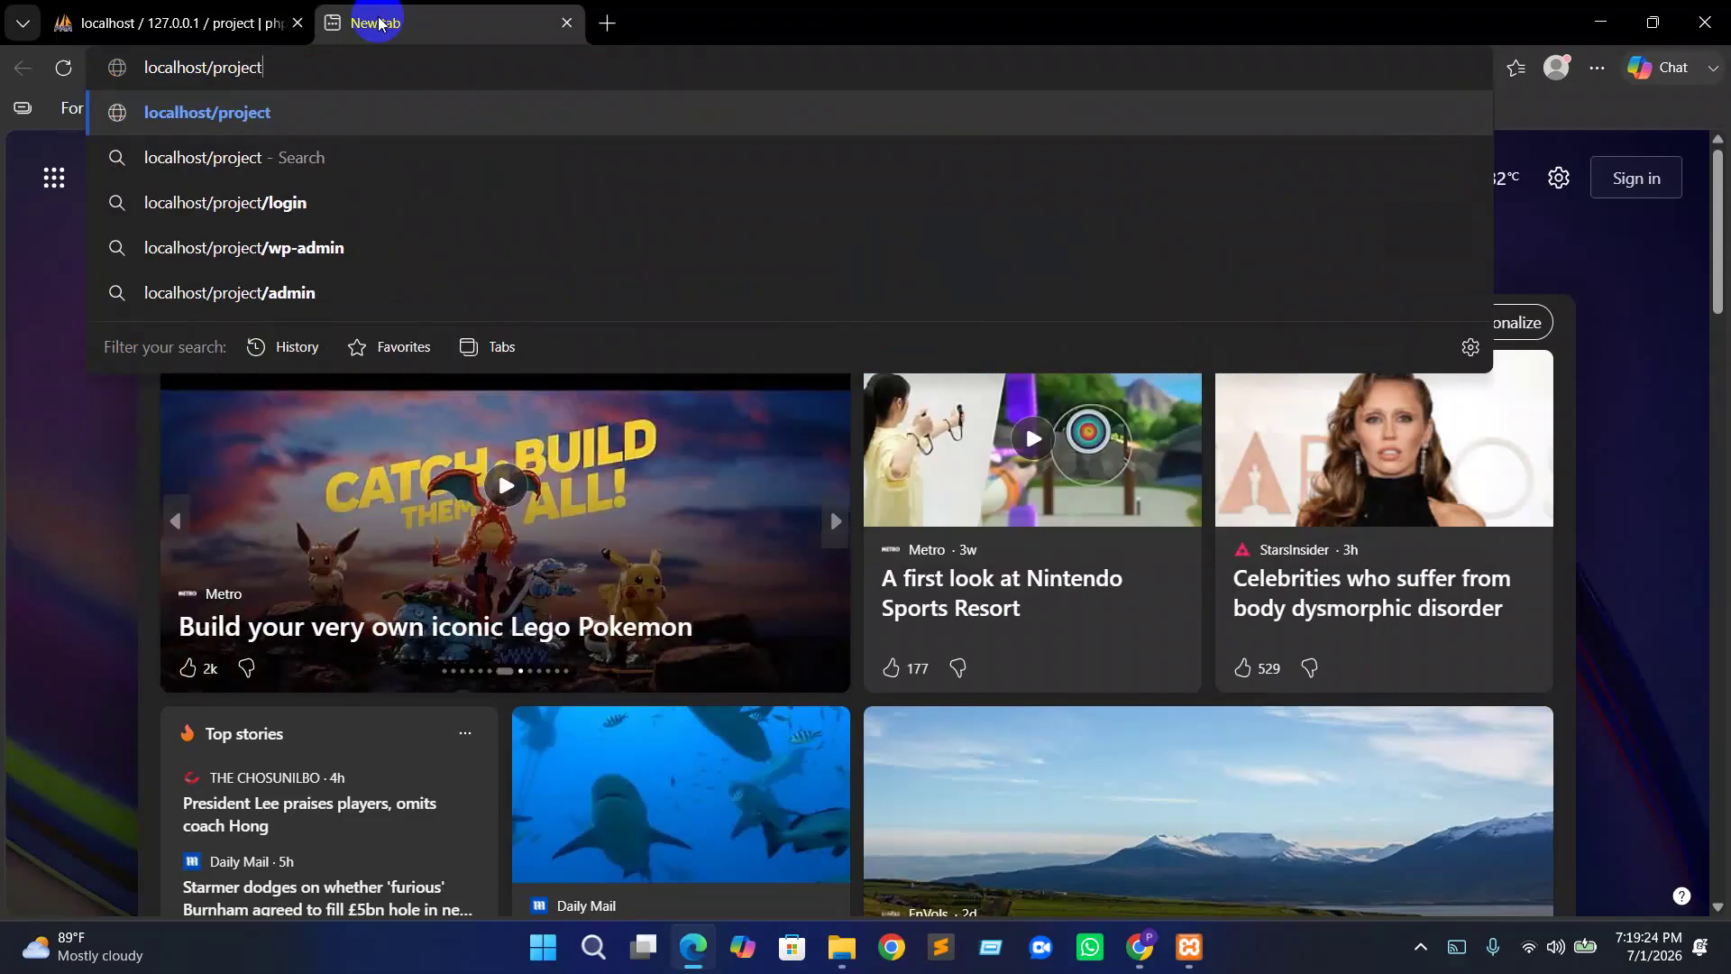
key(Return)
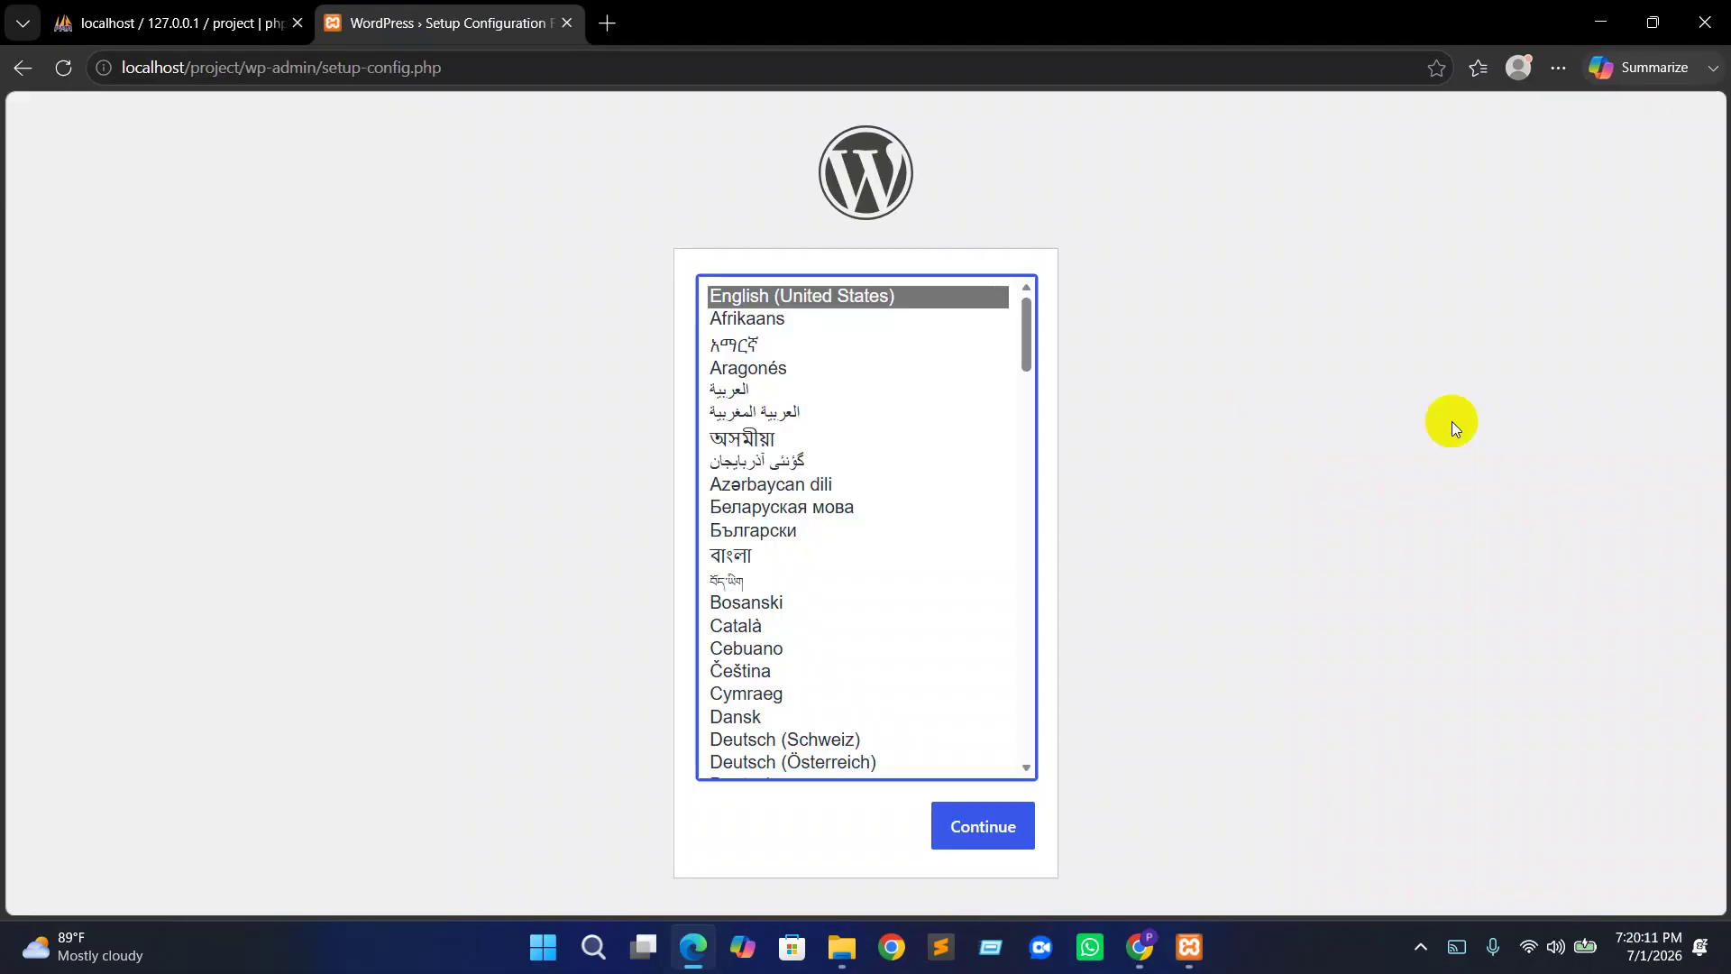
Choose English (United States), continue, and highlight the database name, username, password and table prefix requirements
click(781, 303)
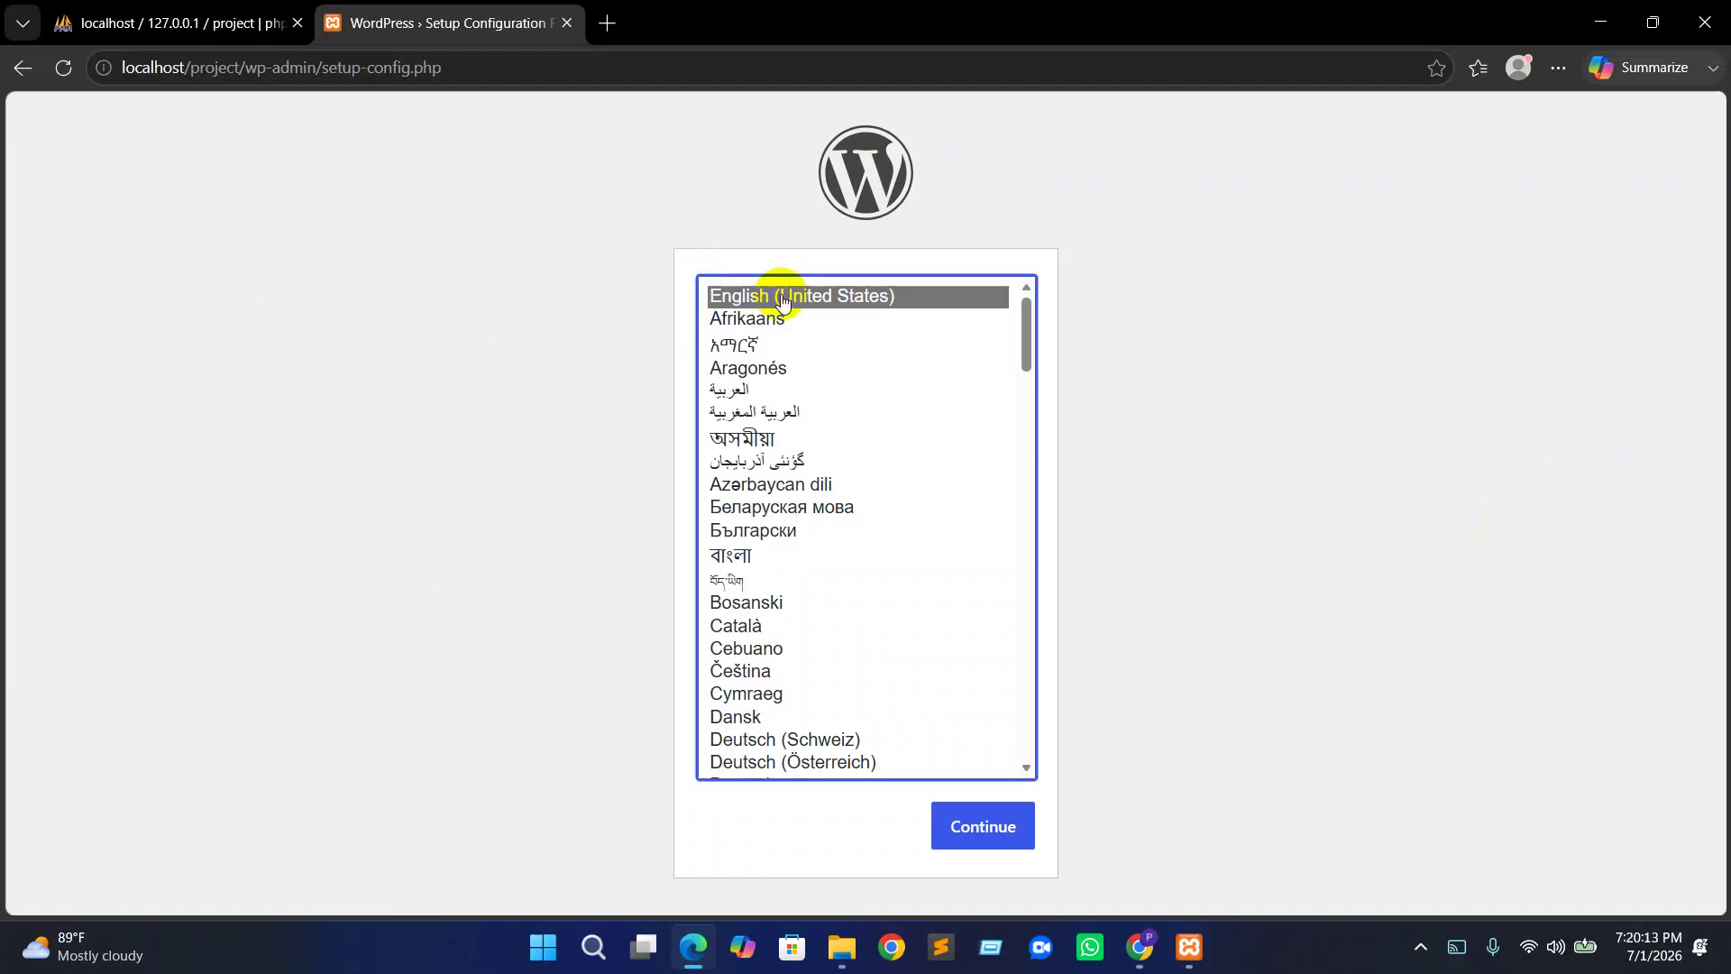
click(992, 825)
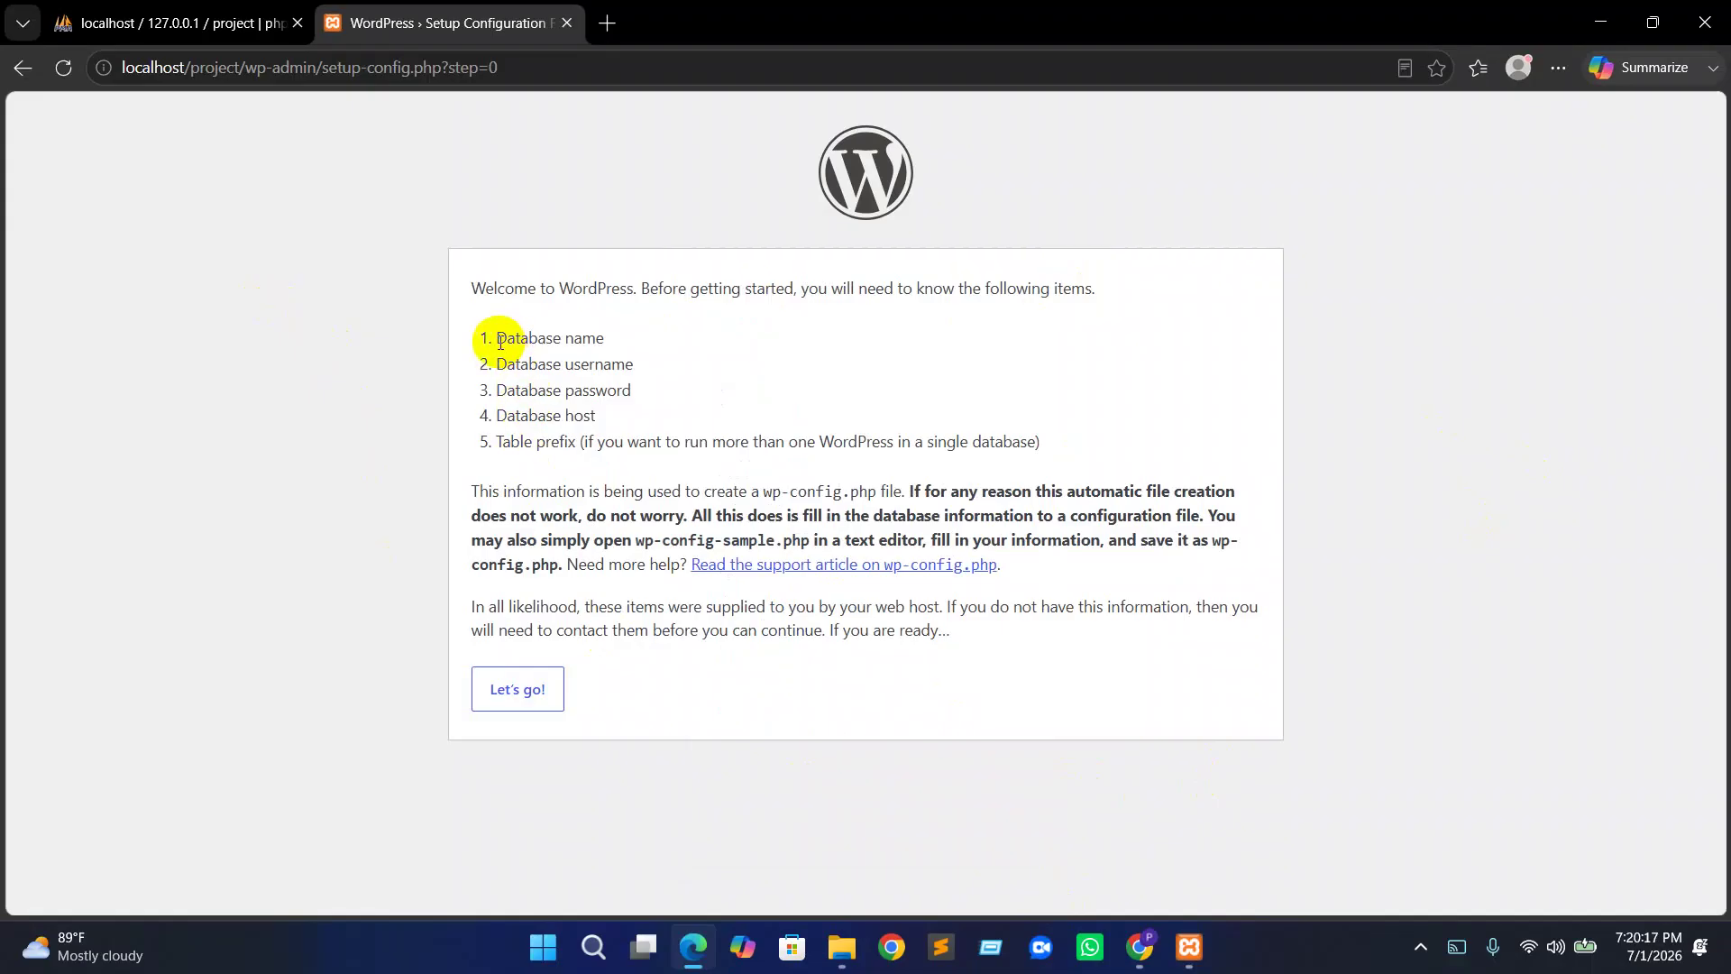
drag(493, 337, 636, 339)
drag(494, 364, 646, 368)
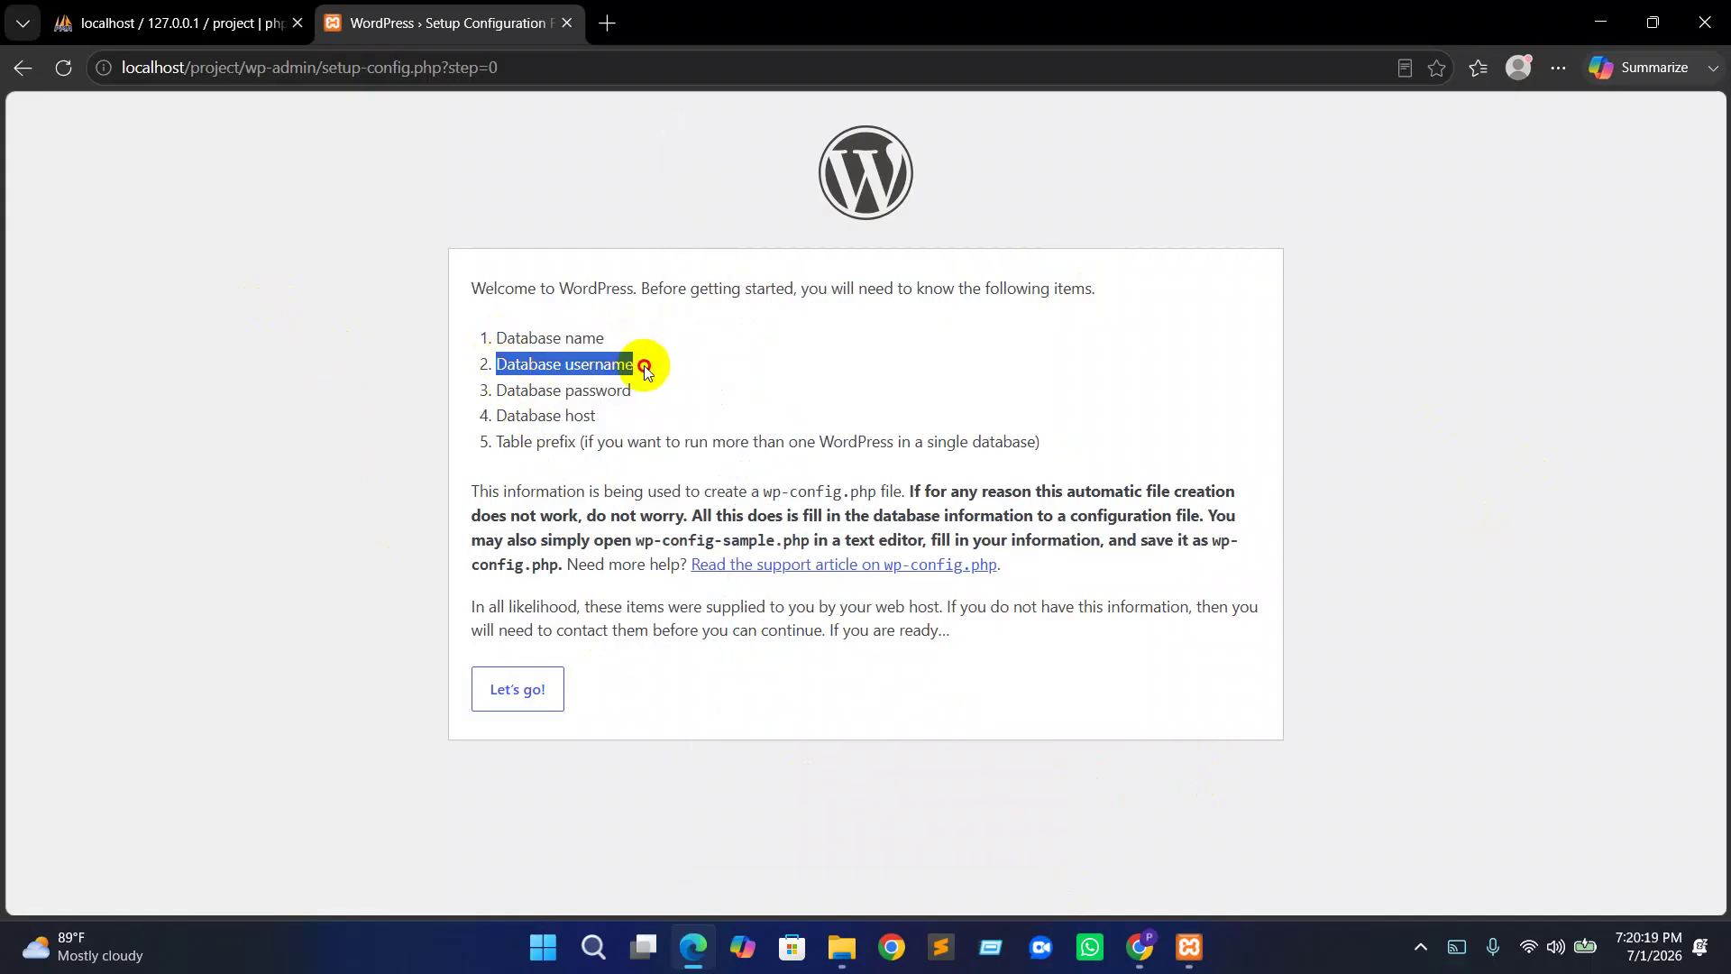
drag(493, 387, 632, 379)
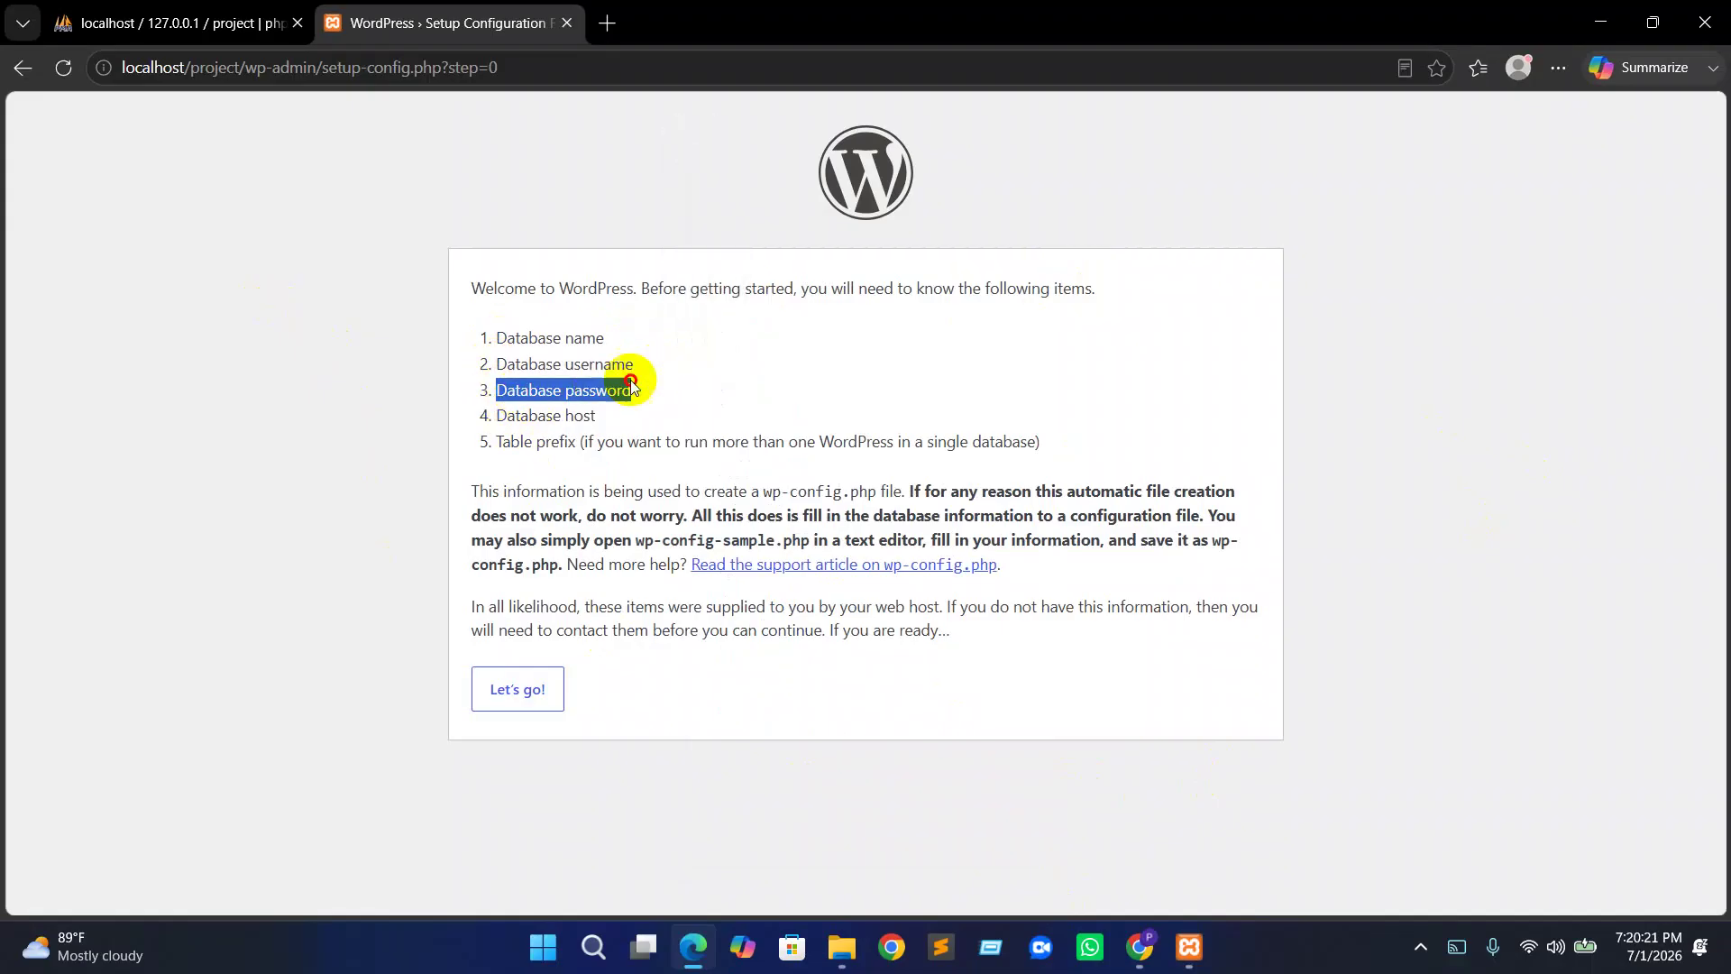
click(495, 415)
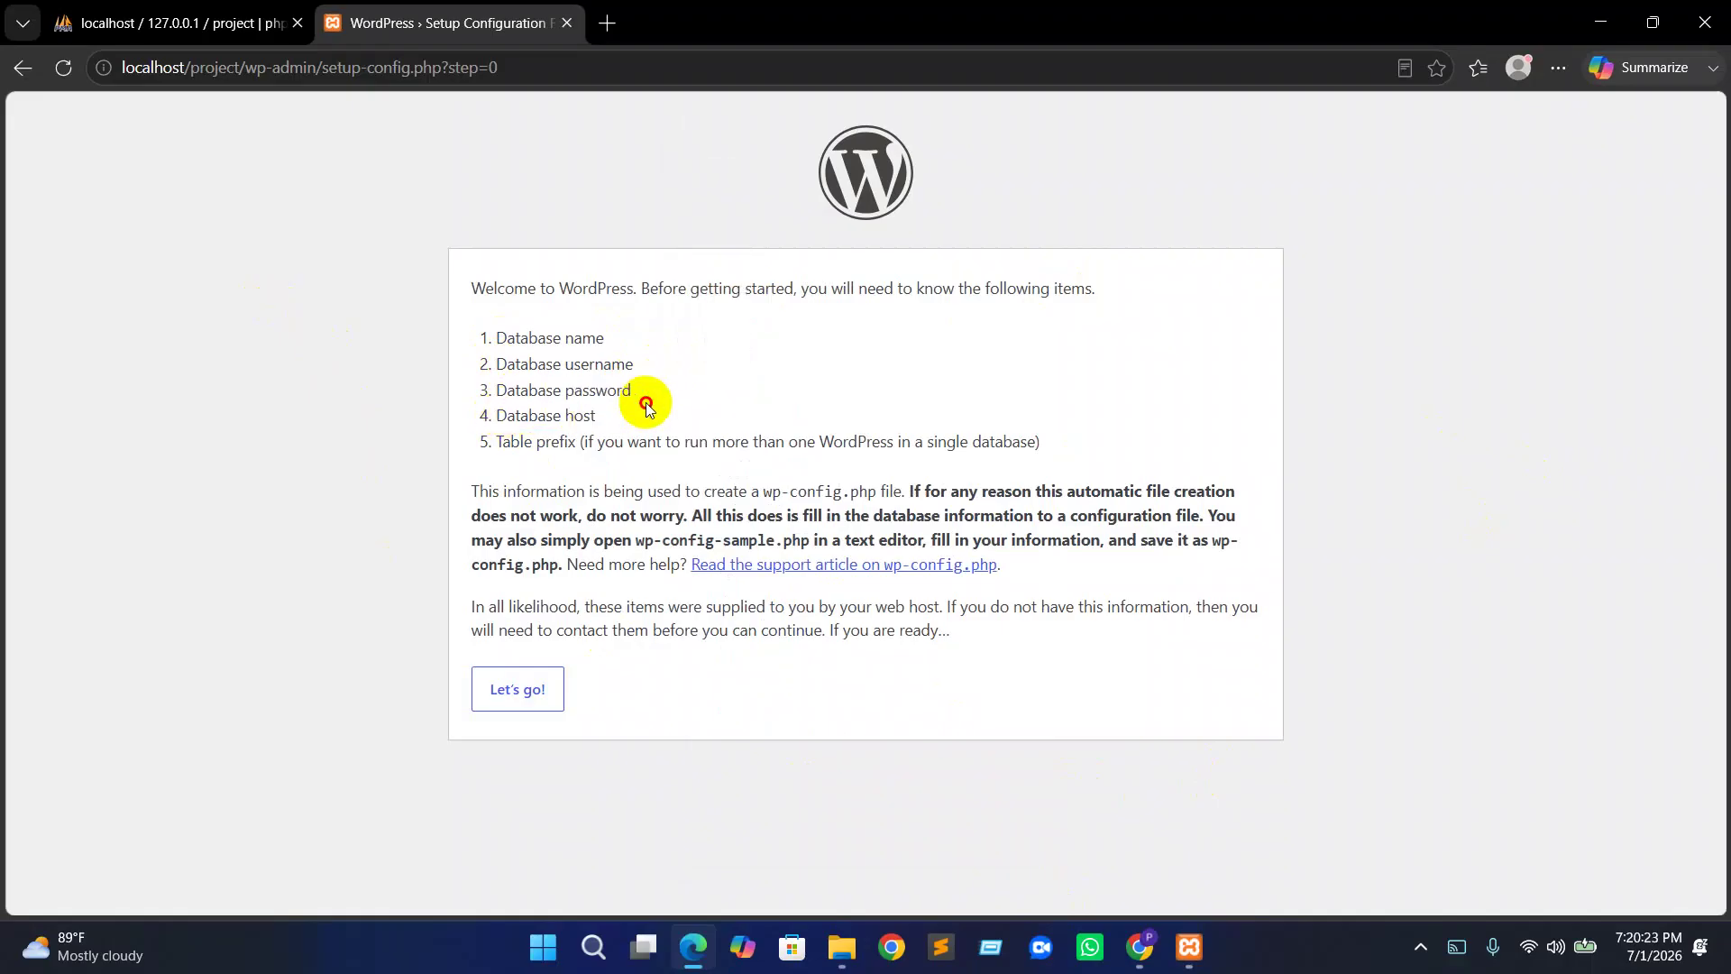
drag(503, 443, 596, 440)
click(622, 442)
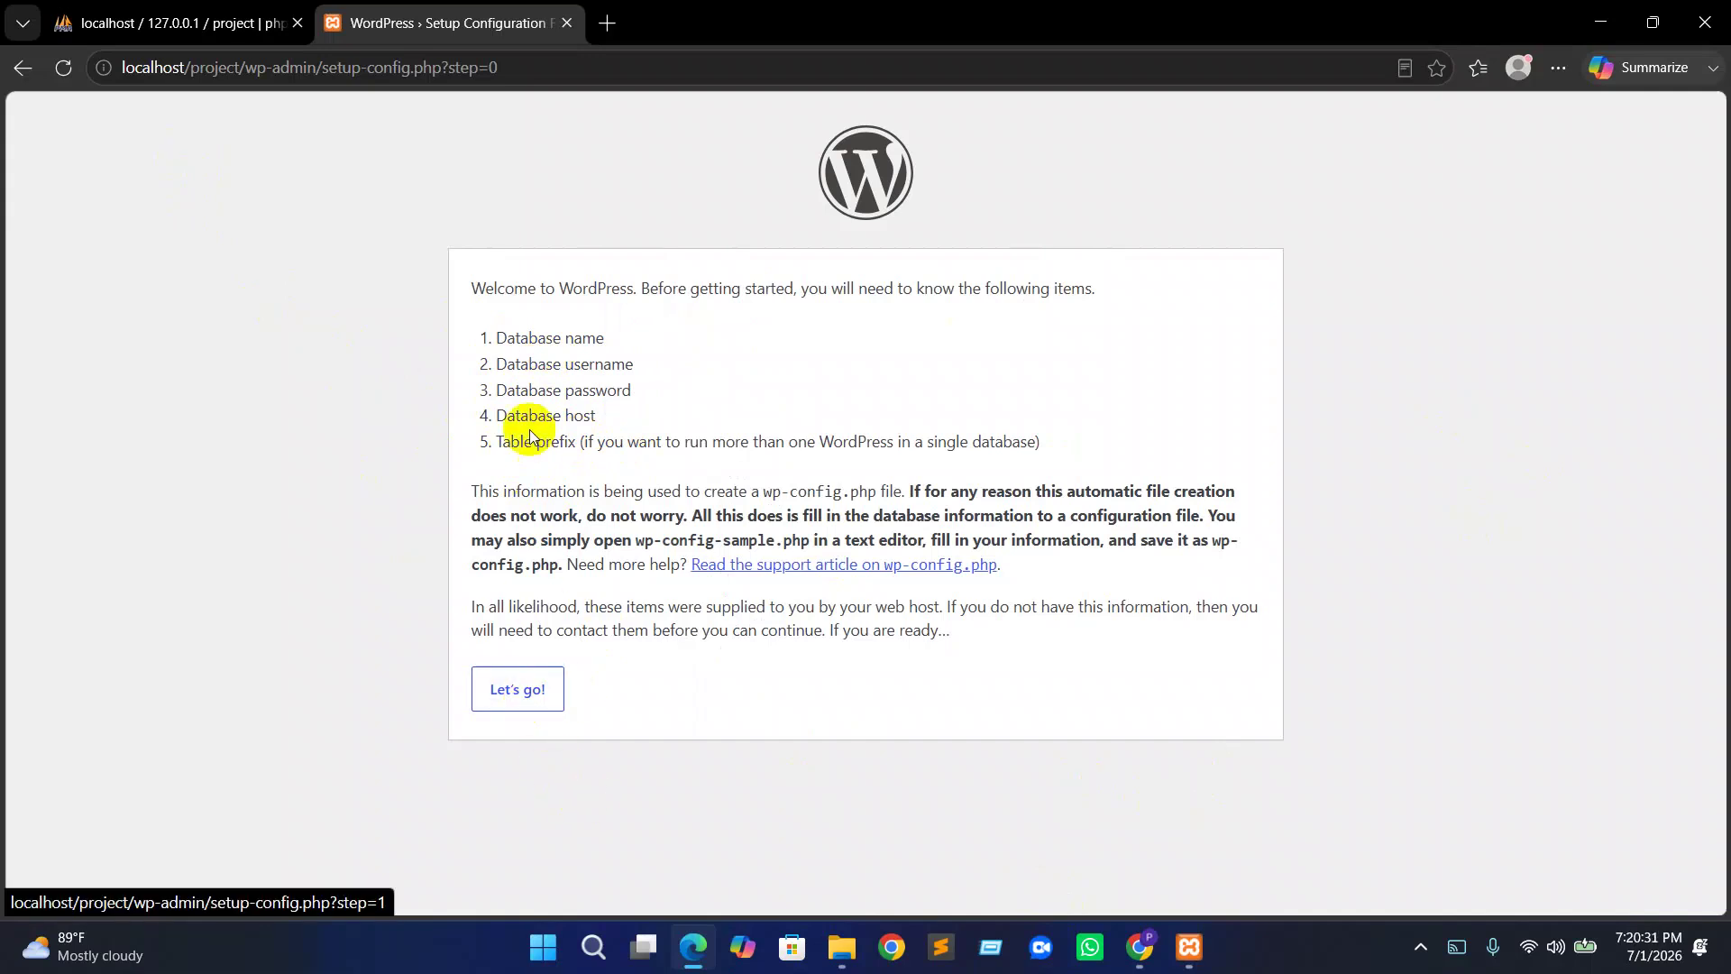
Start the database connection step and enter project as the Database Name, removing the wp- prefix
click(171, 23)
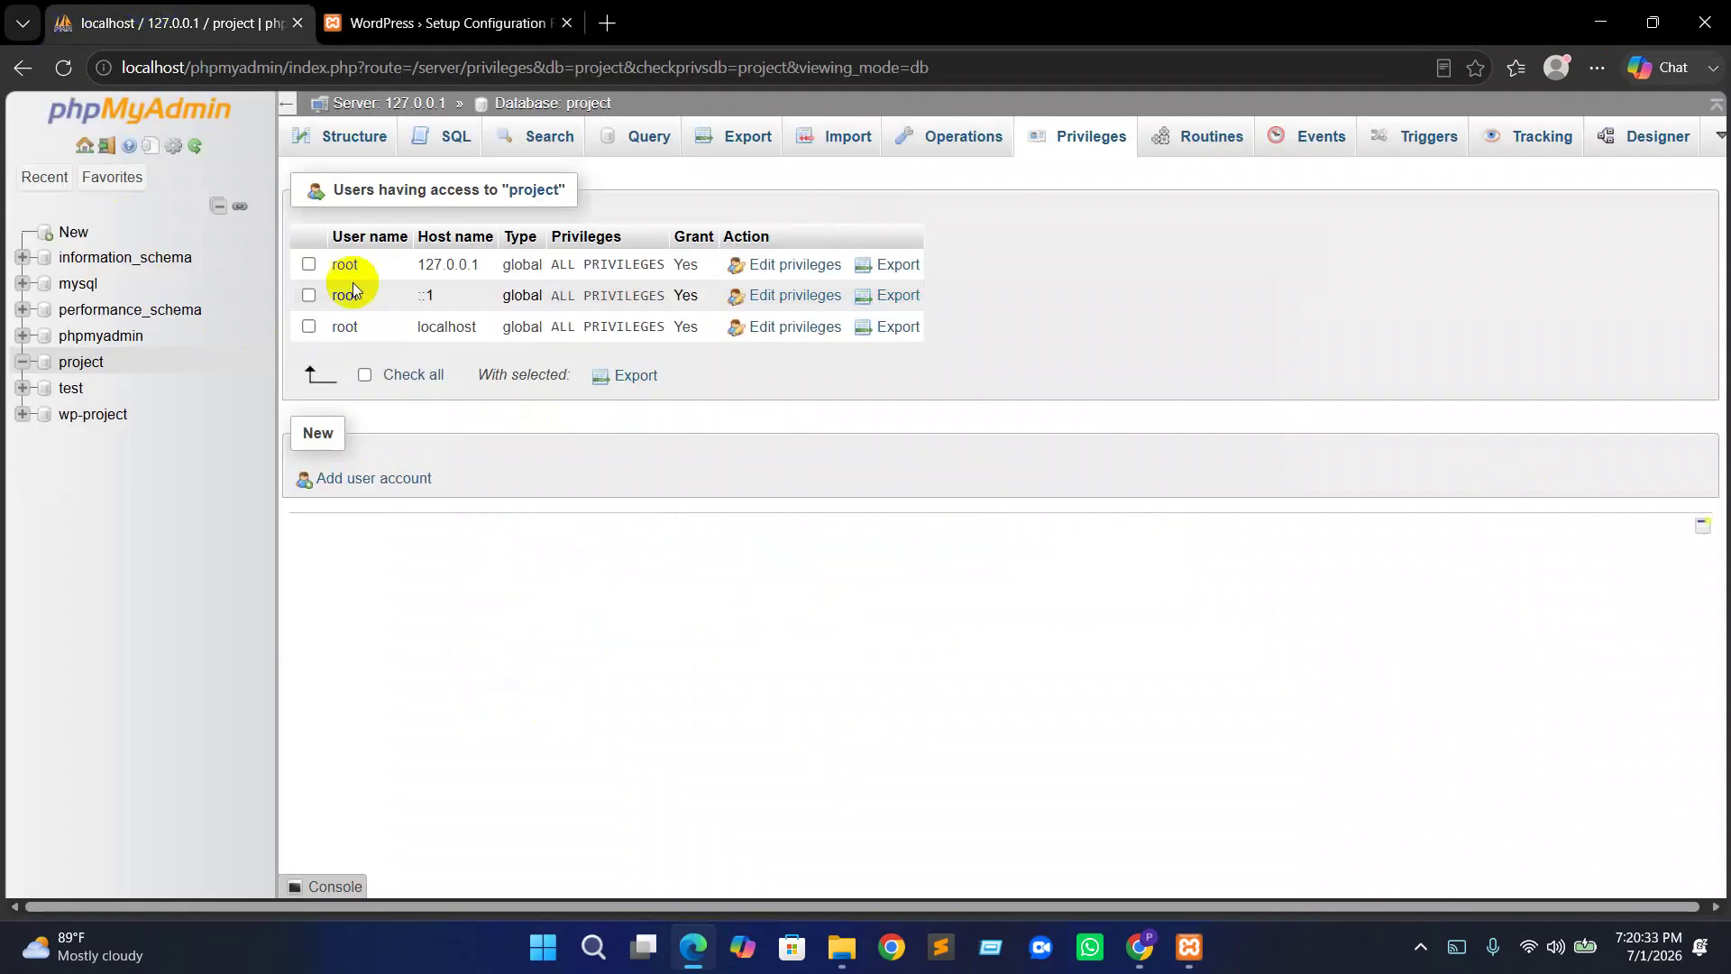
click(396, 14)
click(535, 692)
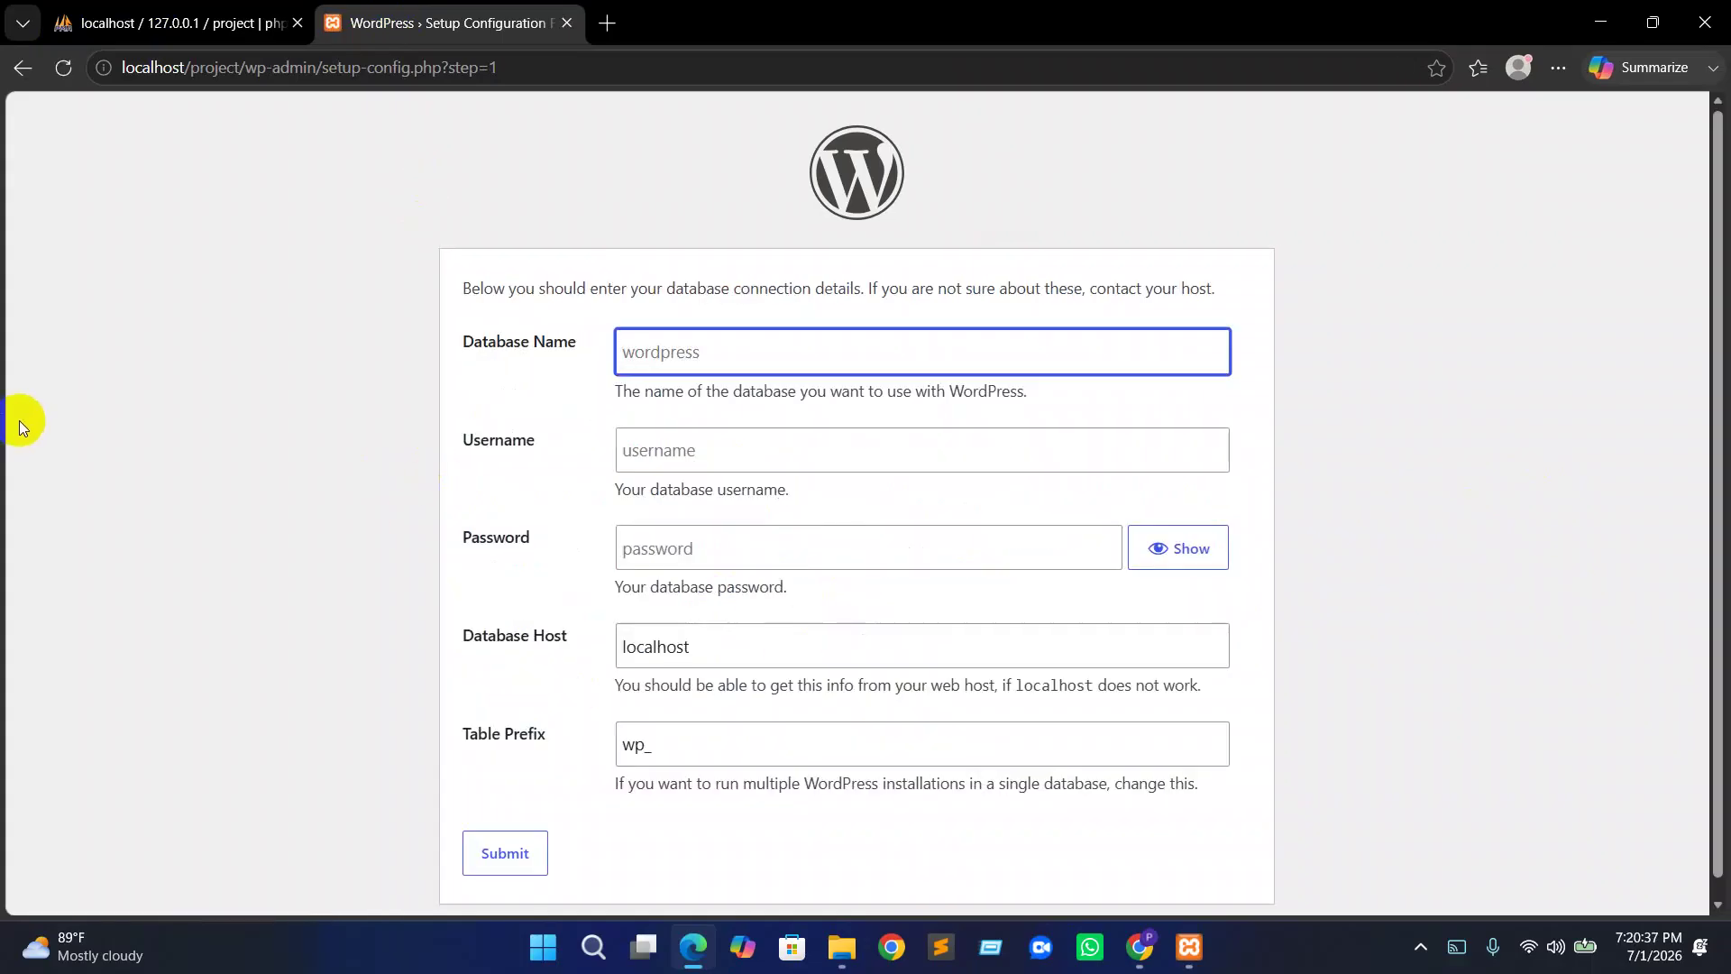
click(672, 361)
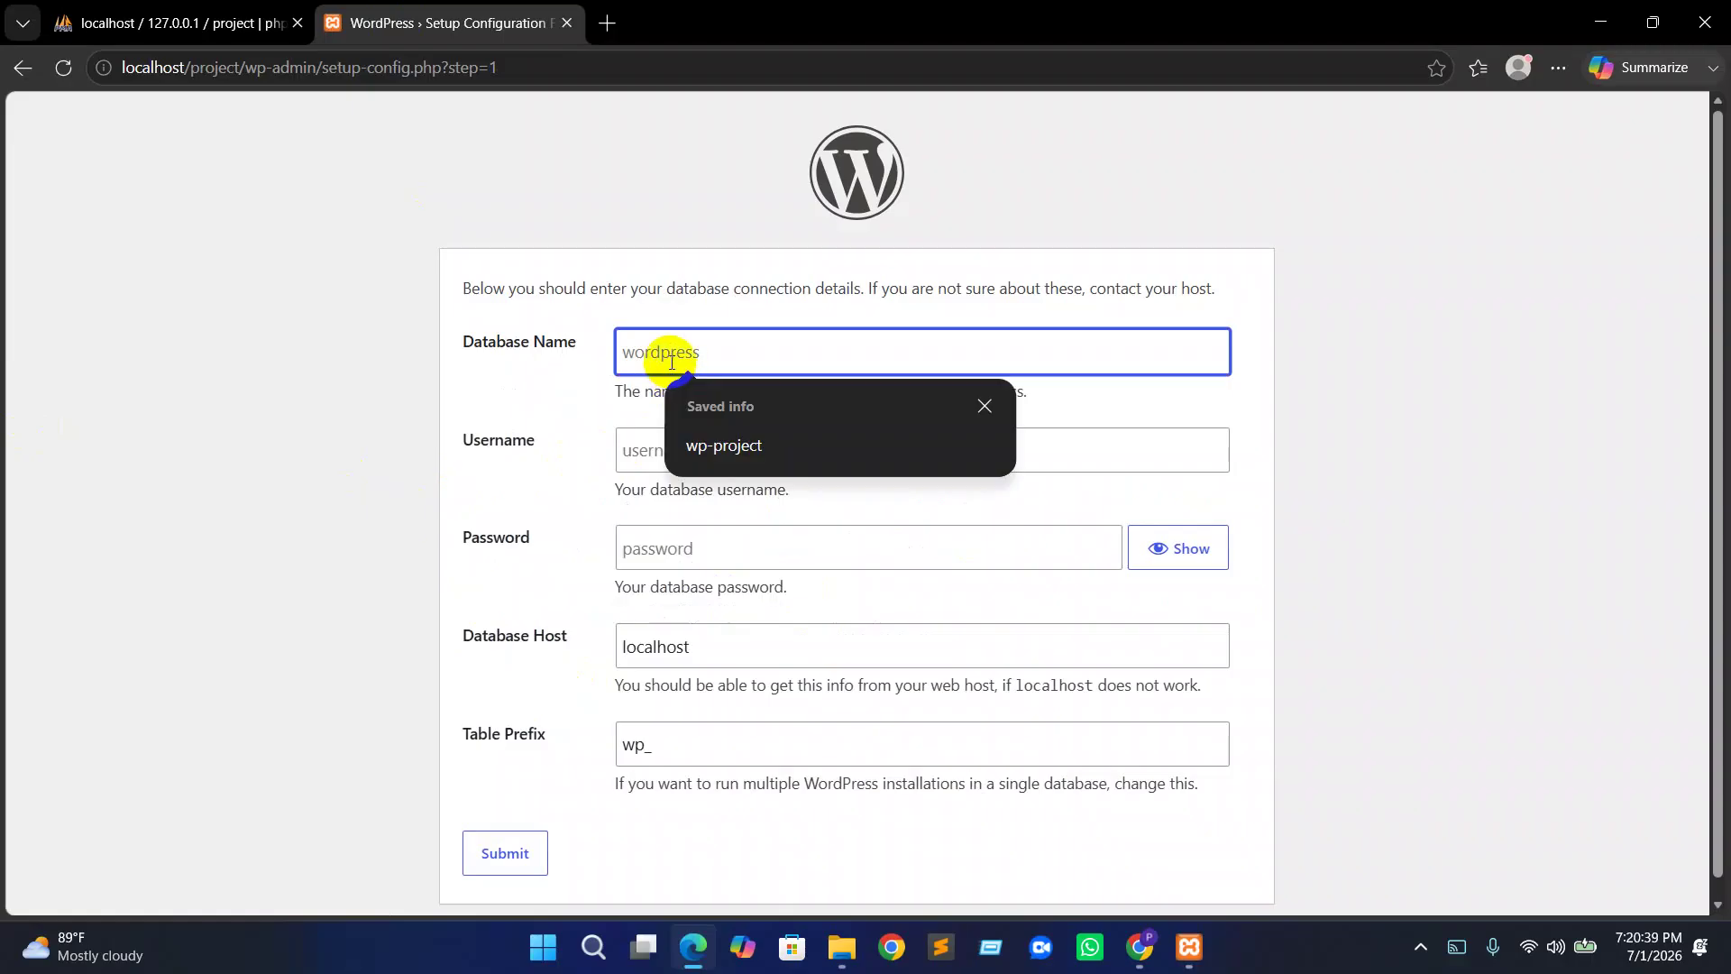
click(725, 443)
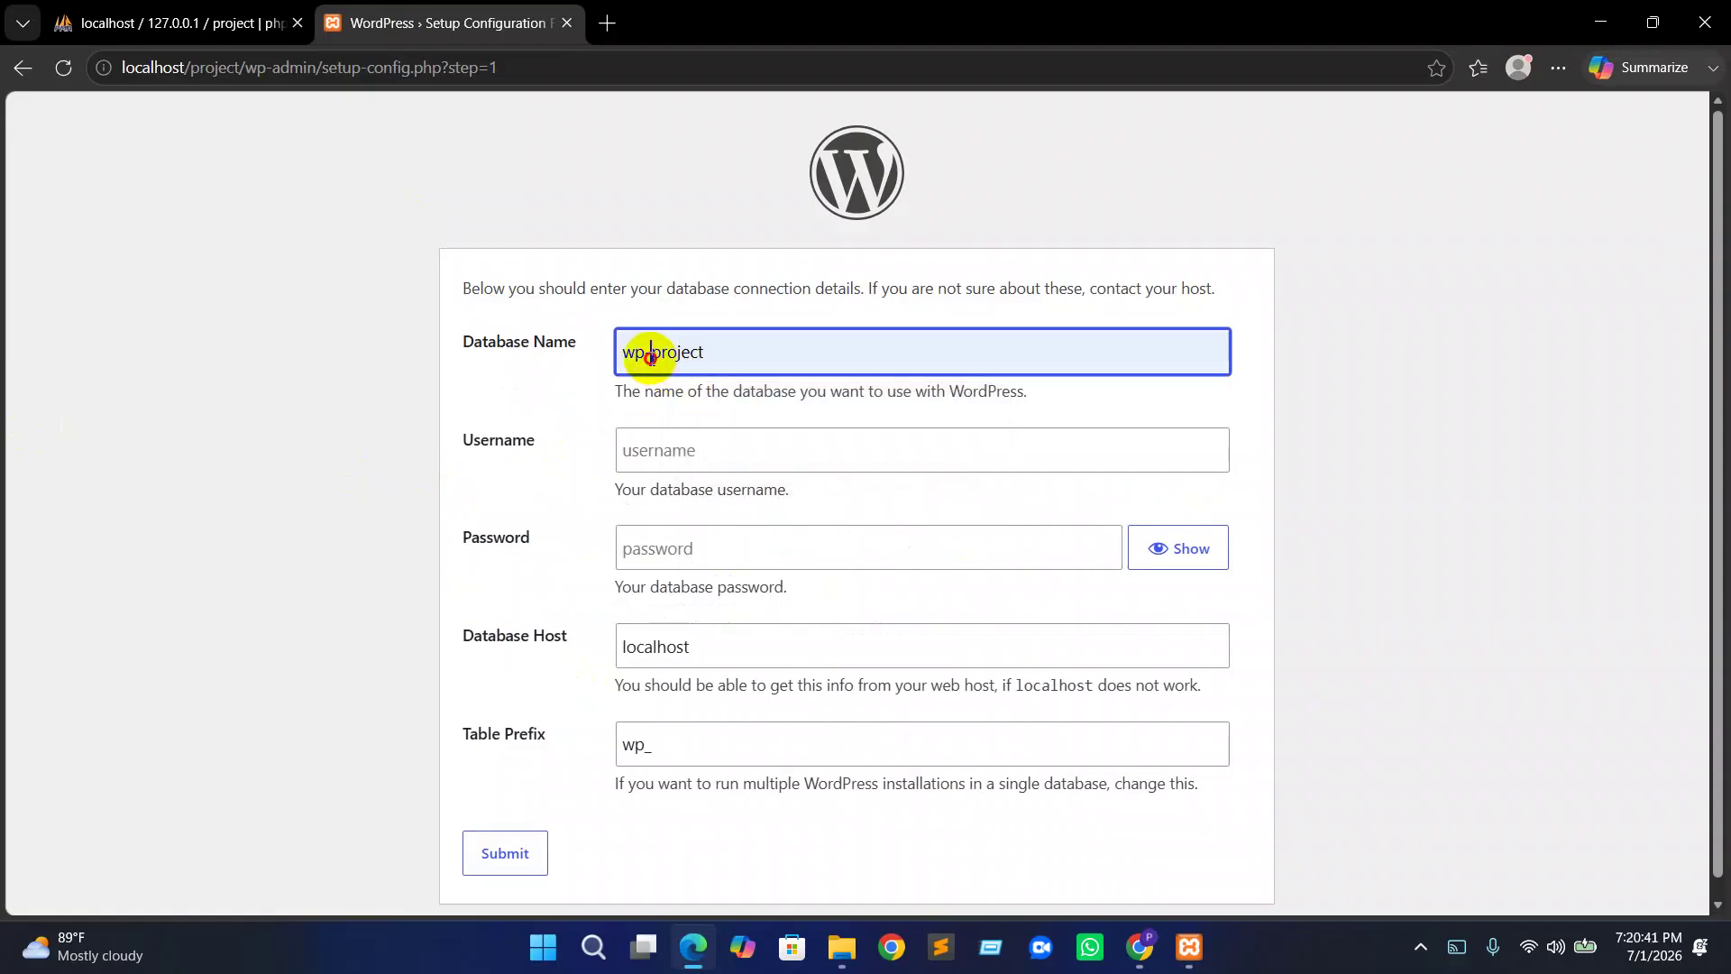
drag(651, 357, 425, 381)
key(BackSpace)
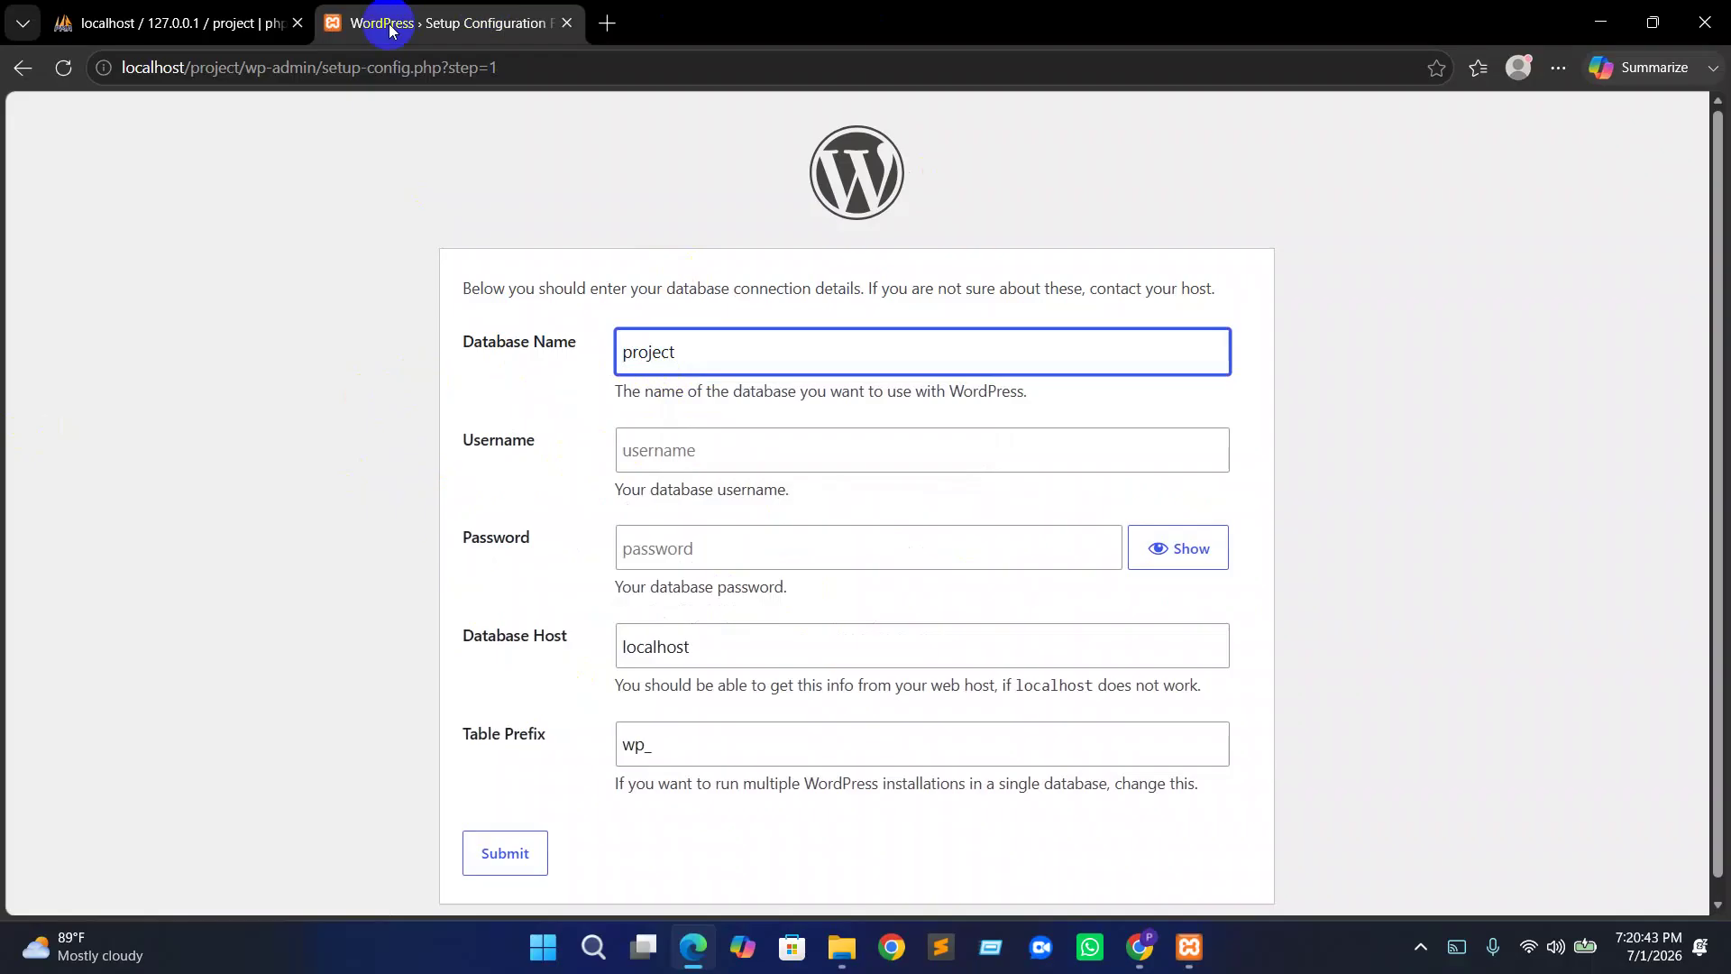
In phpMyAdmin, check which users have access to the project database
click(161, 20)
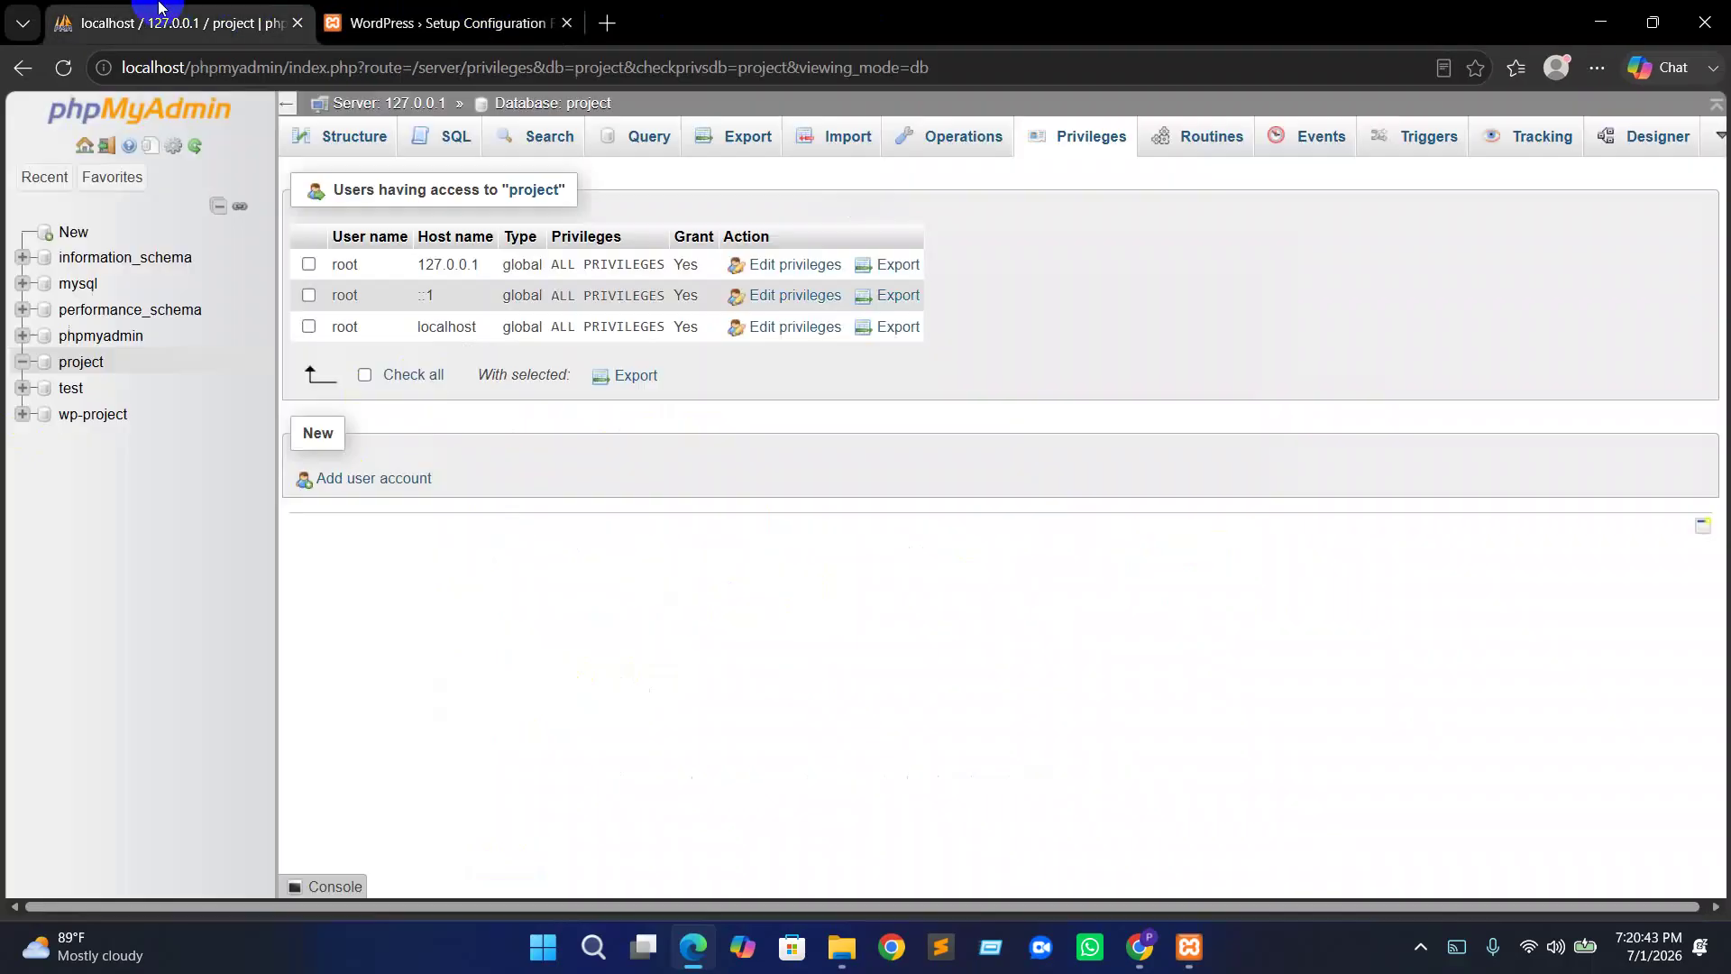
click(81, 365)
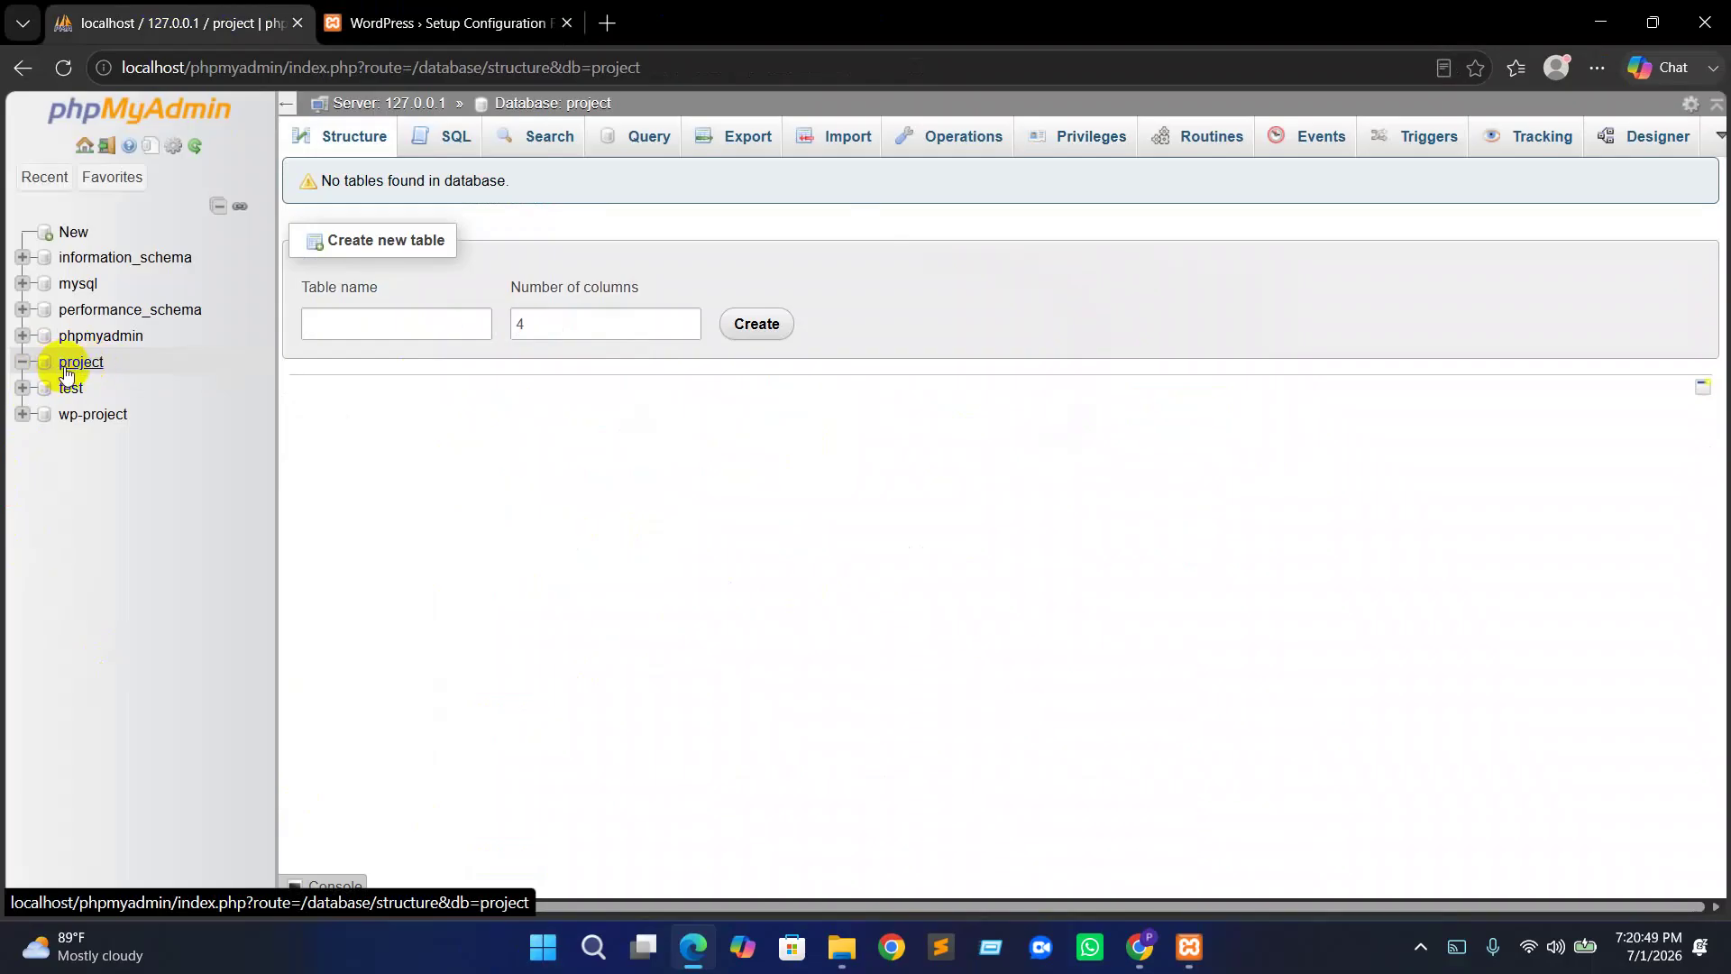
click(1102, 138)
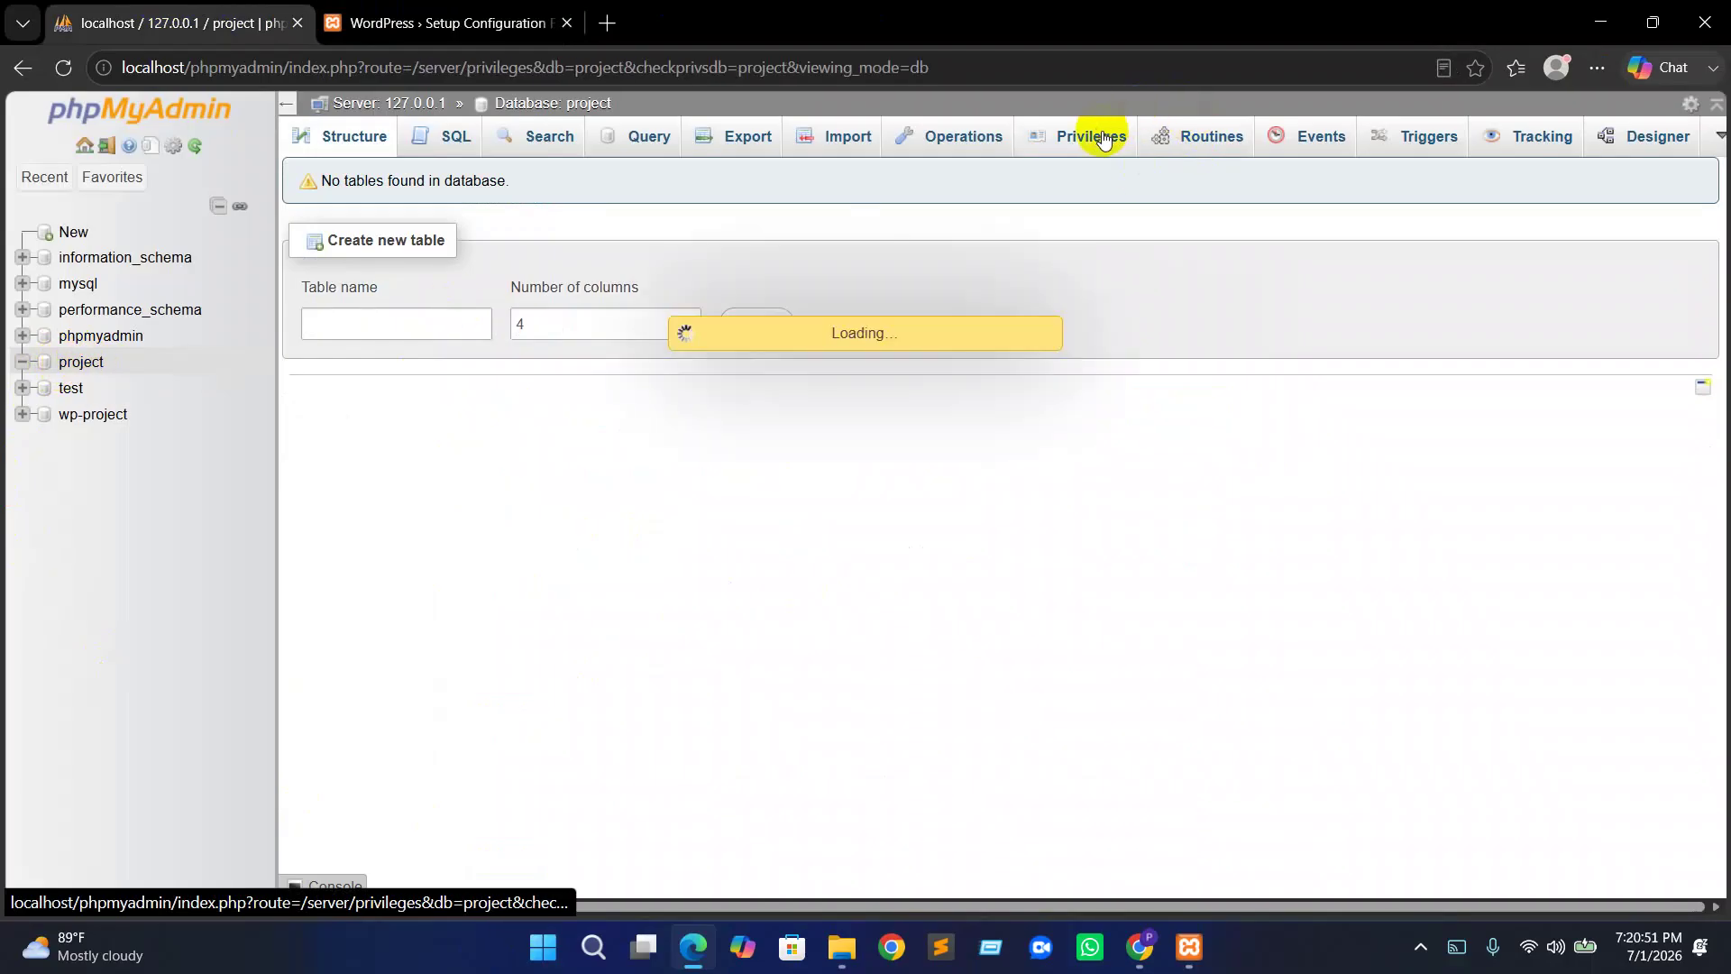
drag(436, 192, 561, 191)
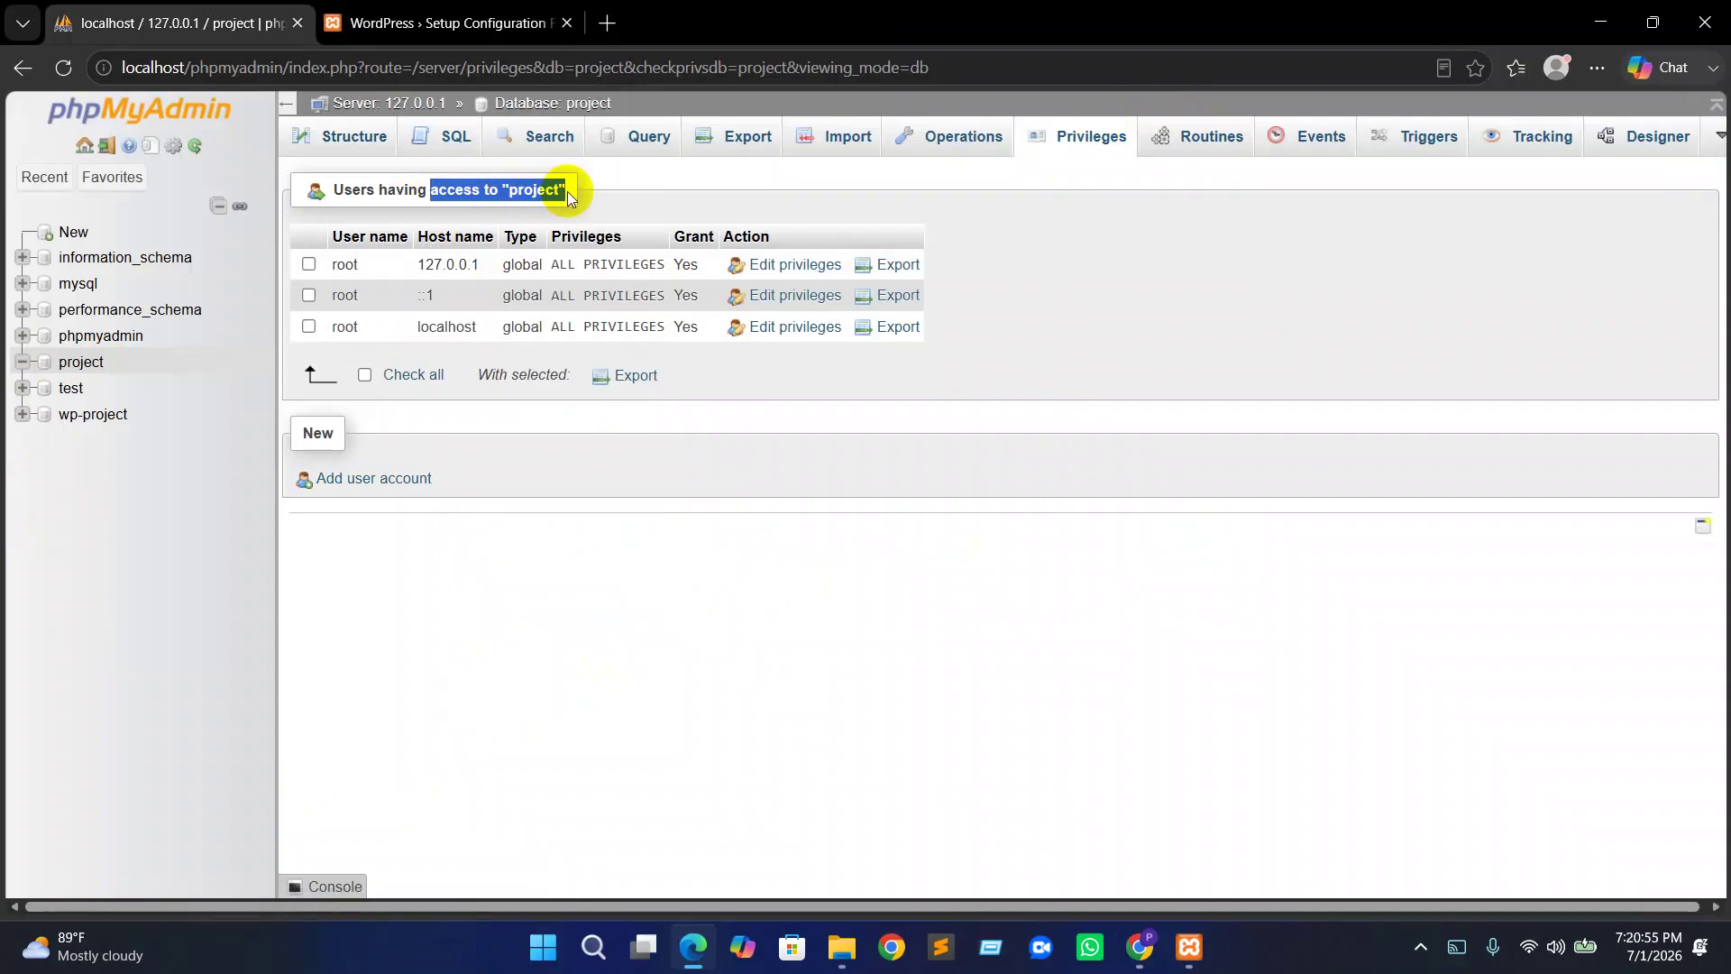
click(541, 191)
click(83, 364)
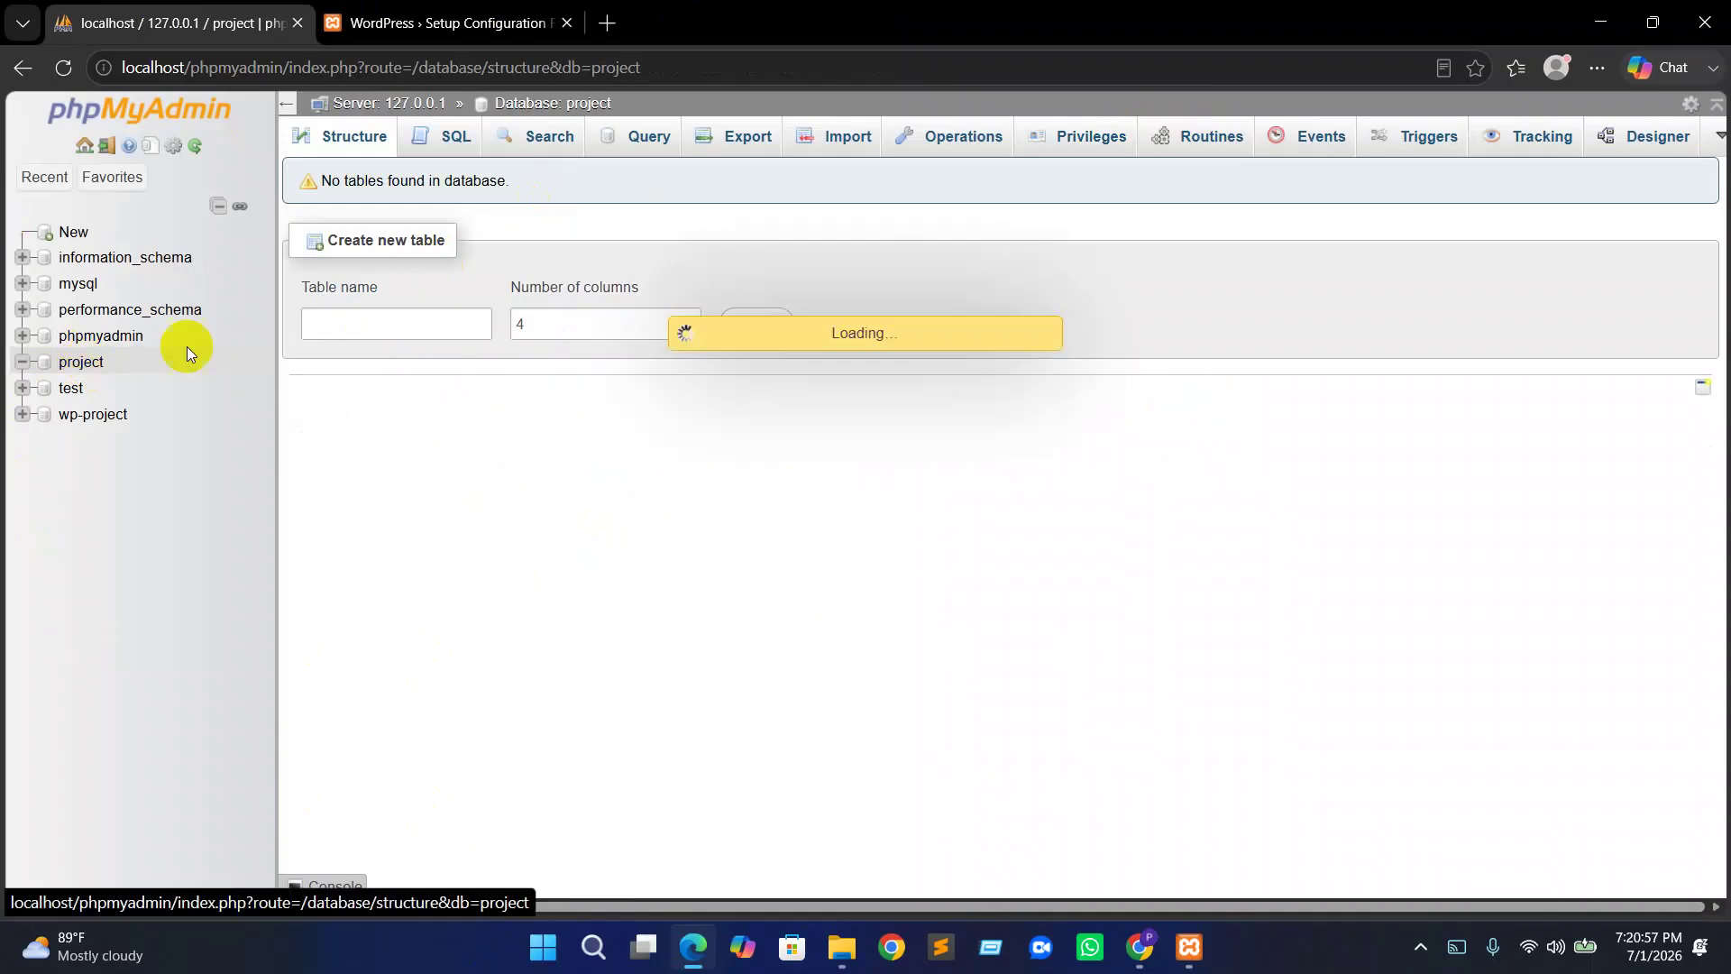
click(87, 369)
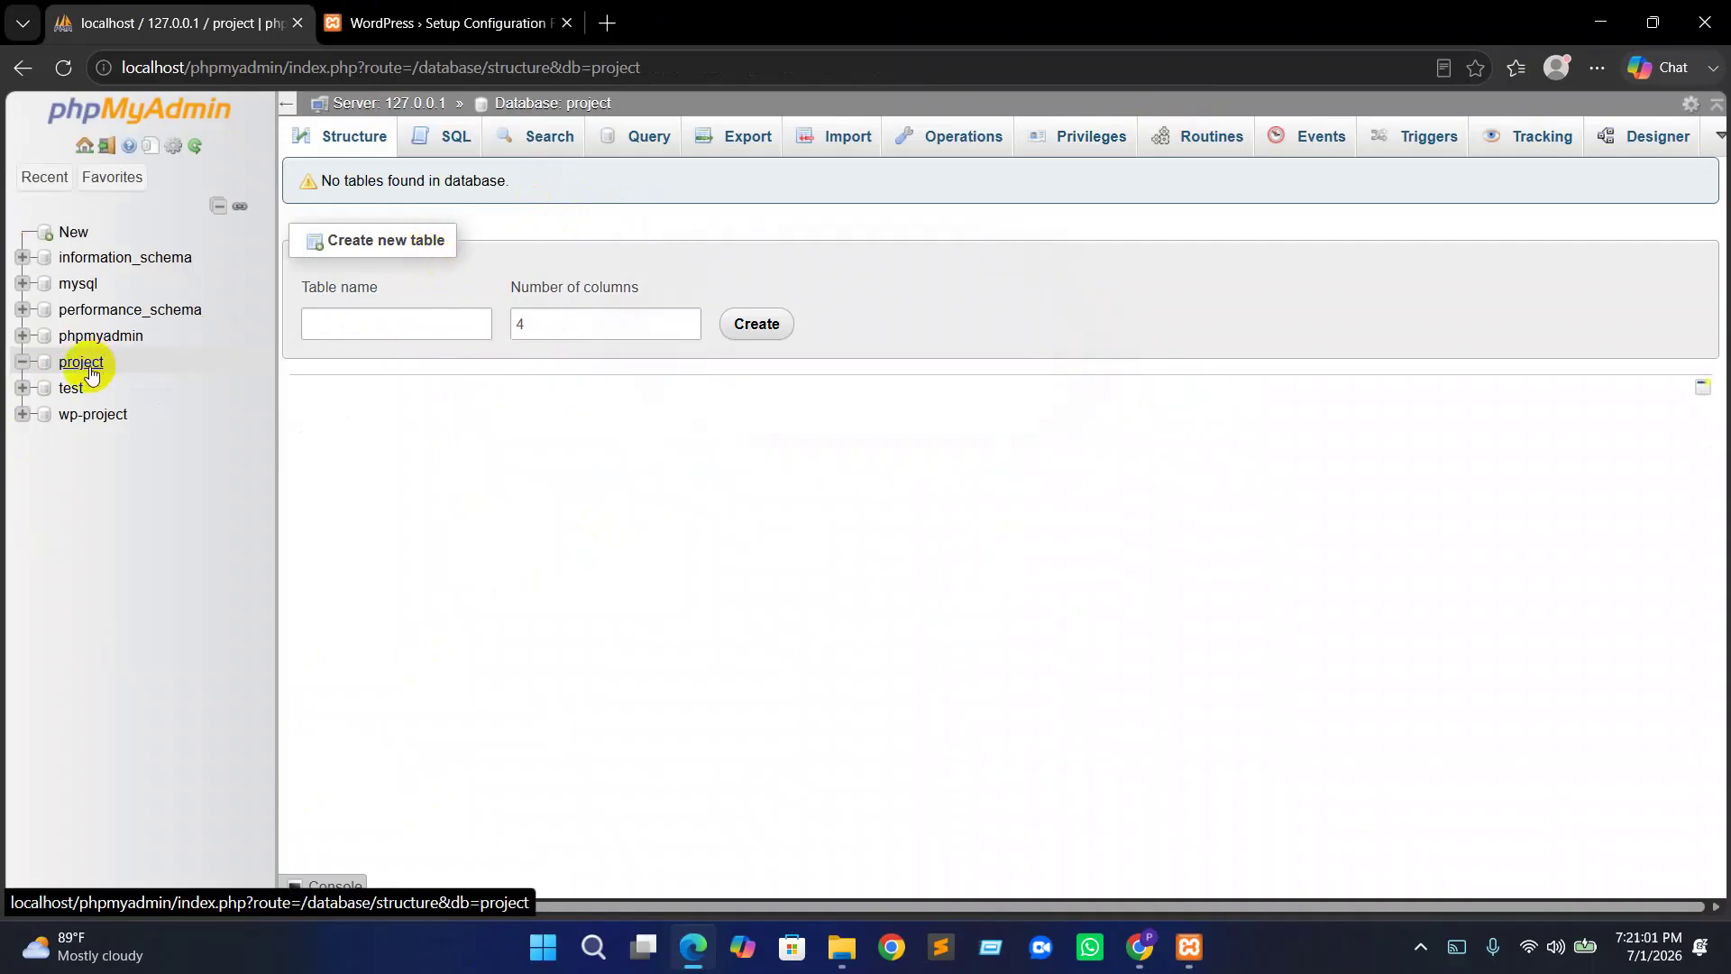
click(1109, 136)
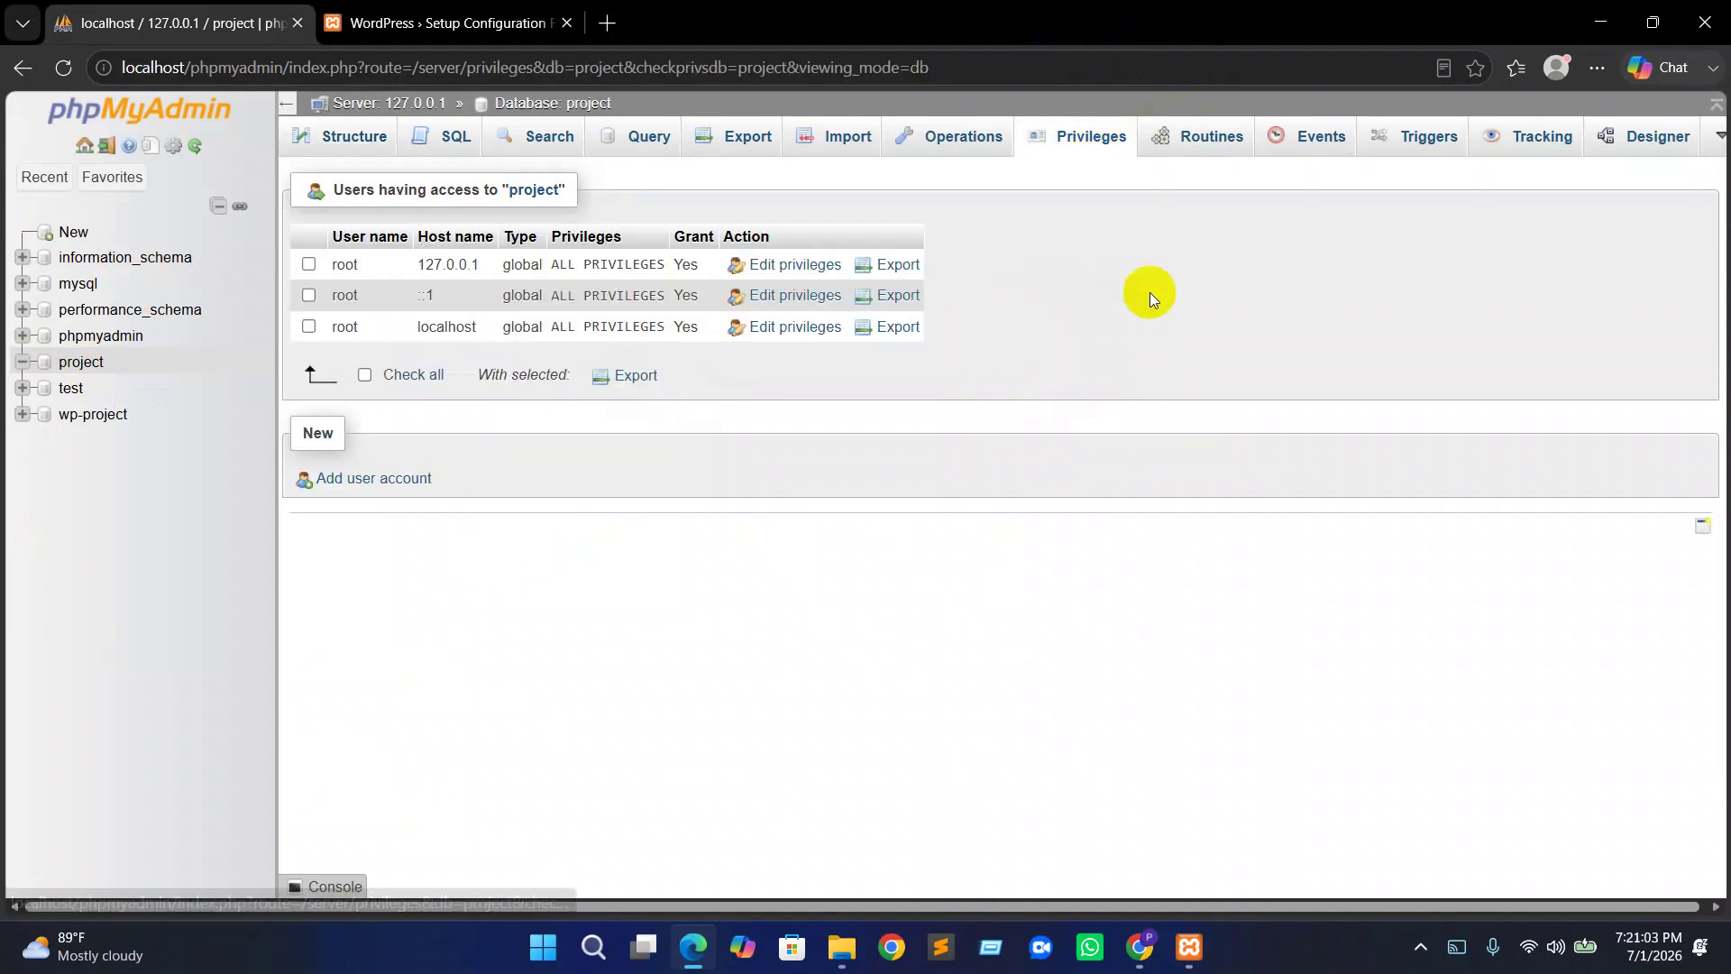
Fill Username with root and confirm Database Host is localhost
click(401, 22)
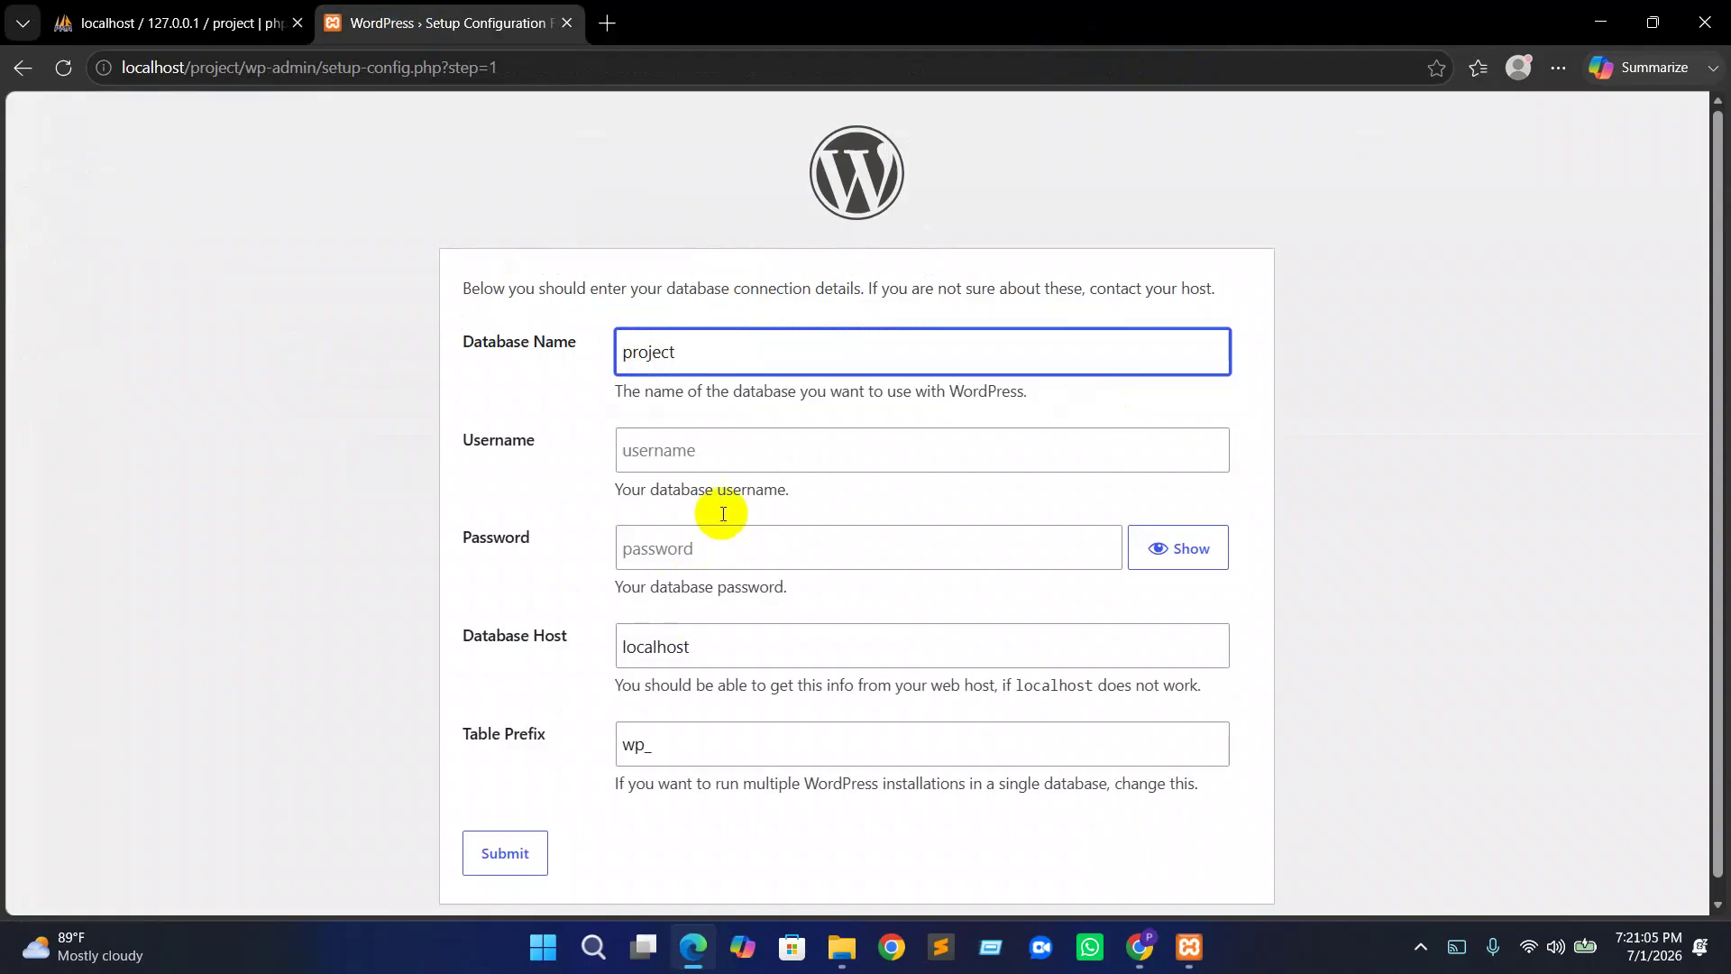
click(637, 451)
click(703, 541)
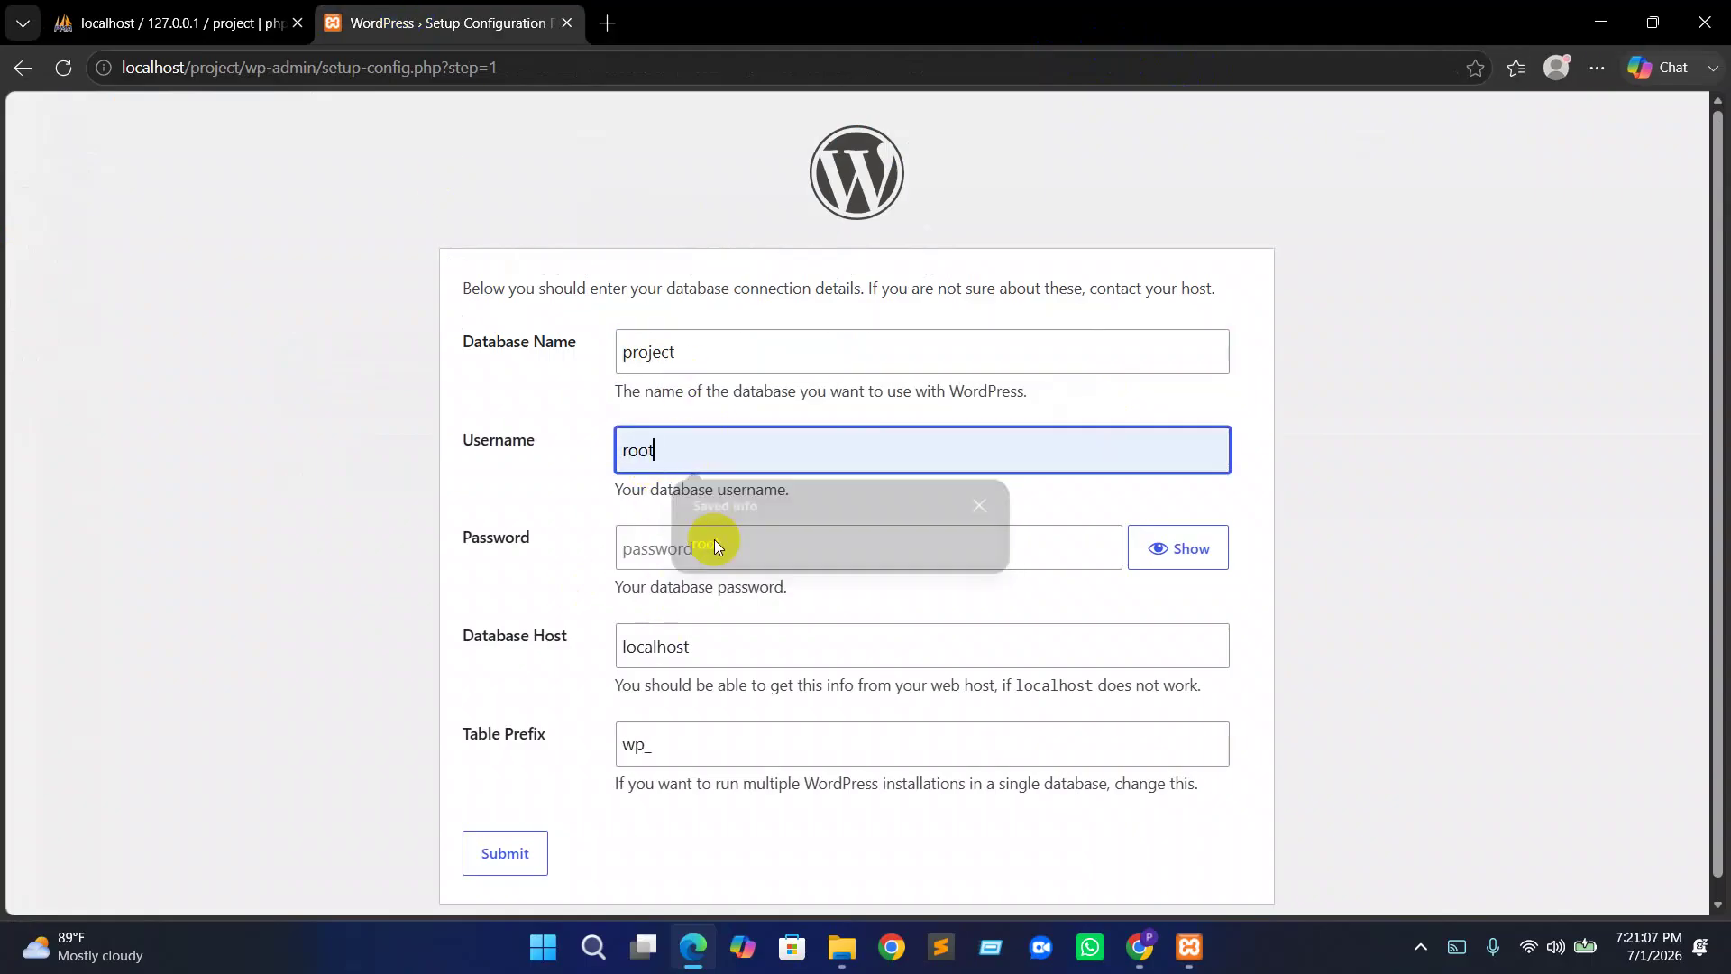
click(171, 22)
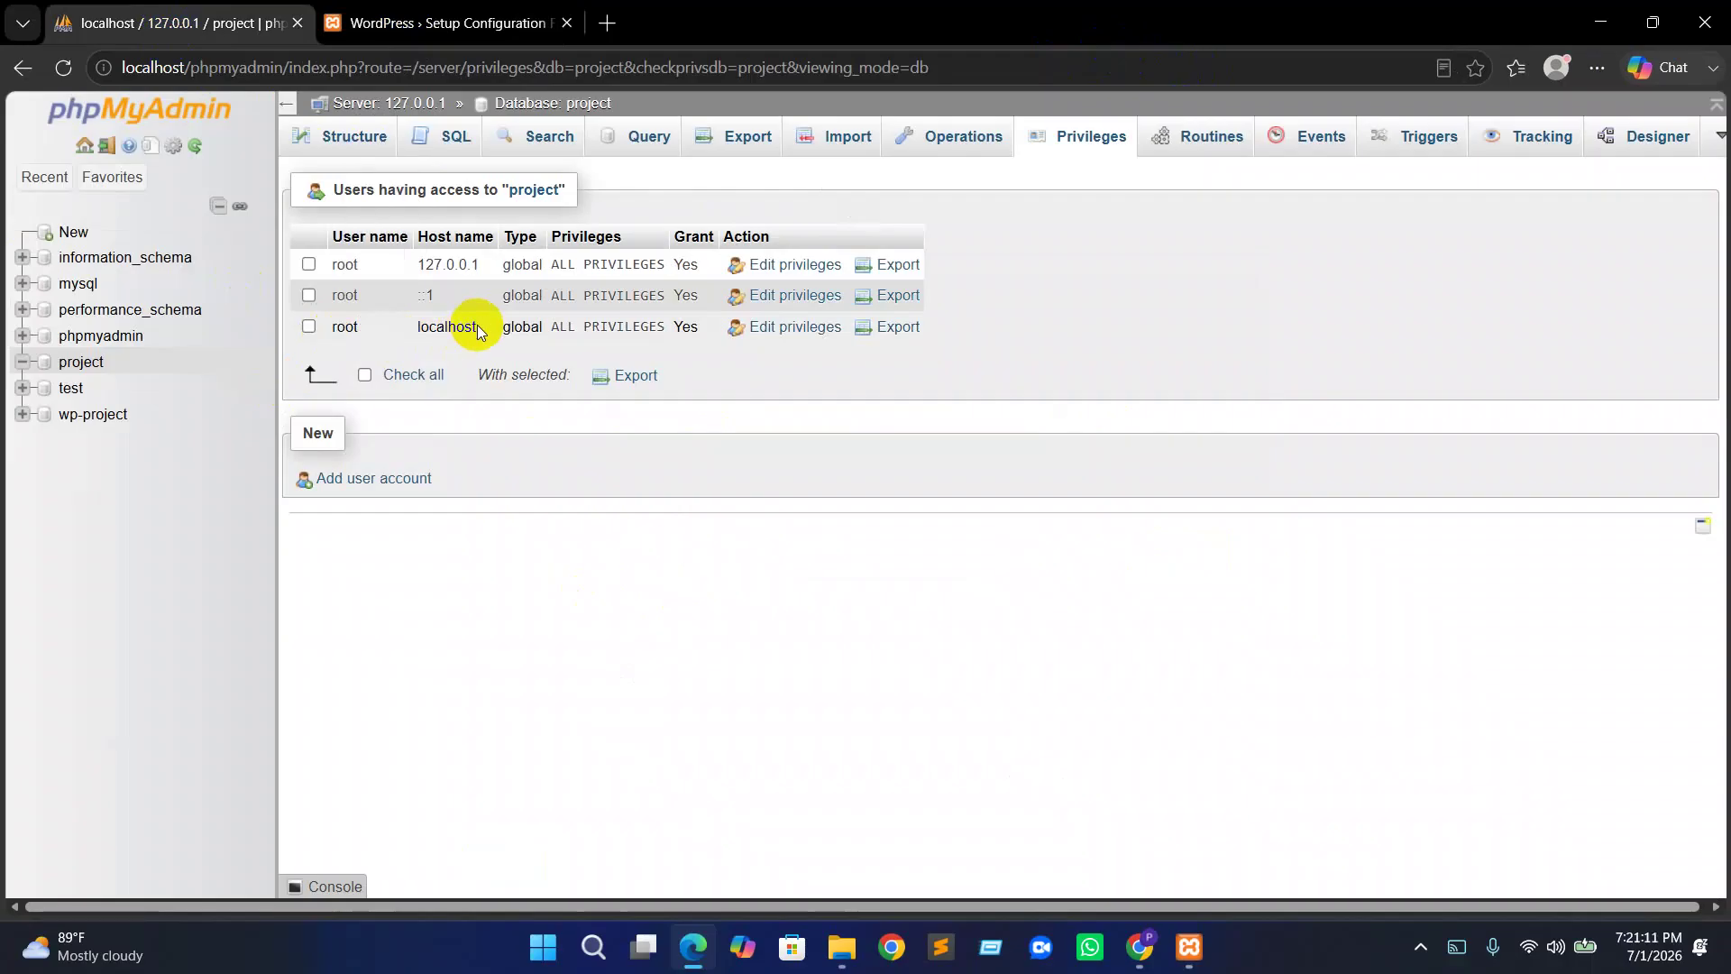
click(437, 22)
click(737, 643)
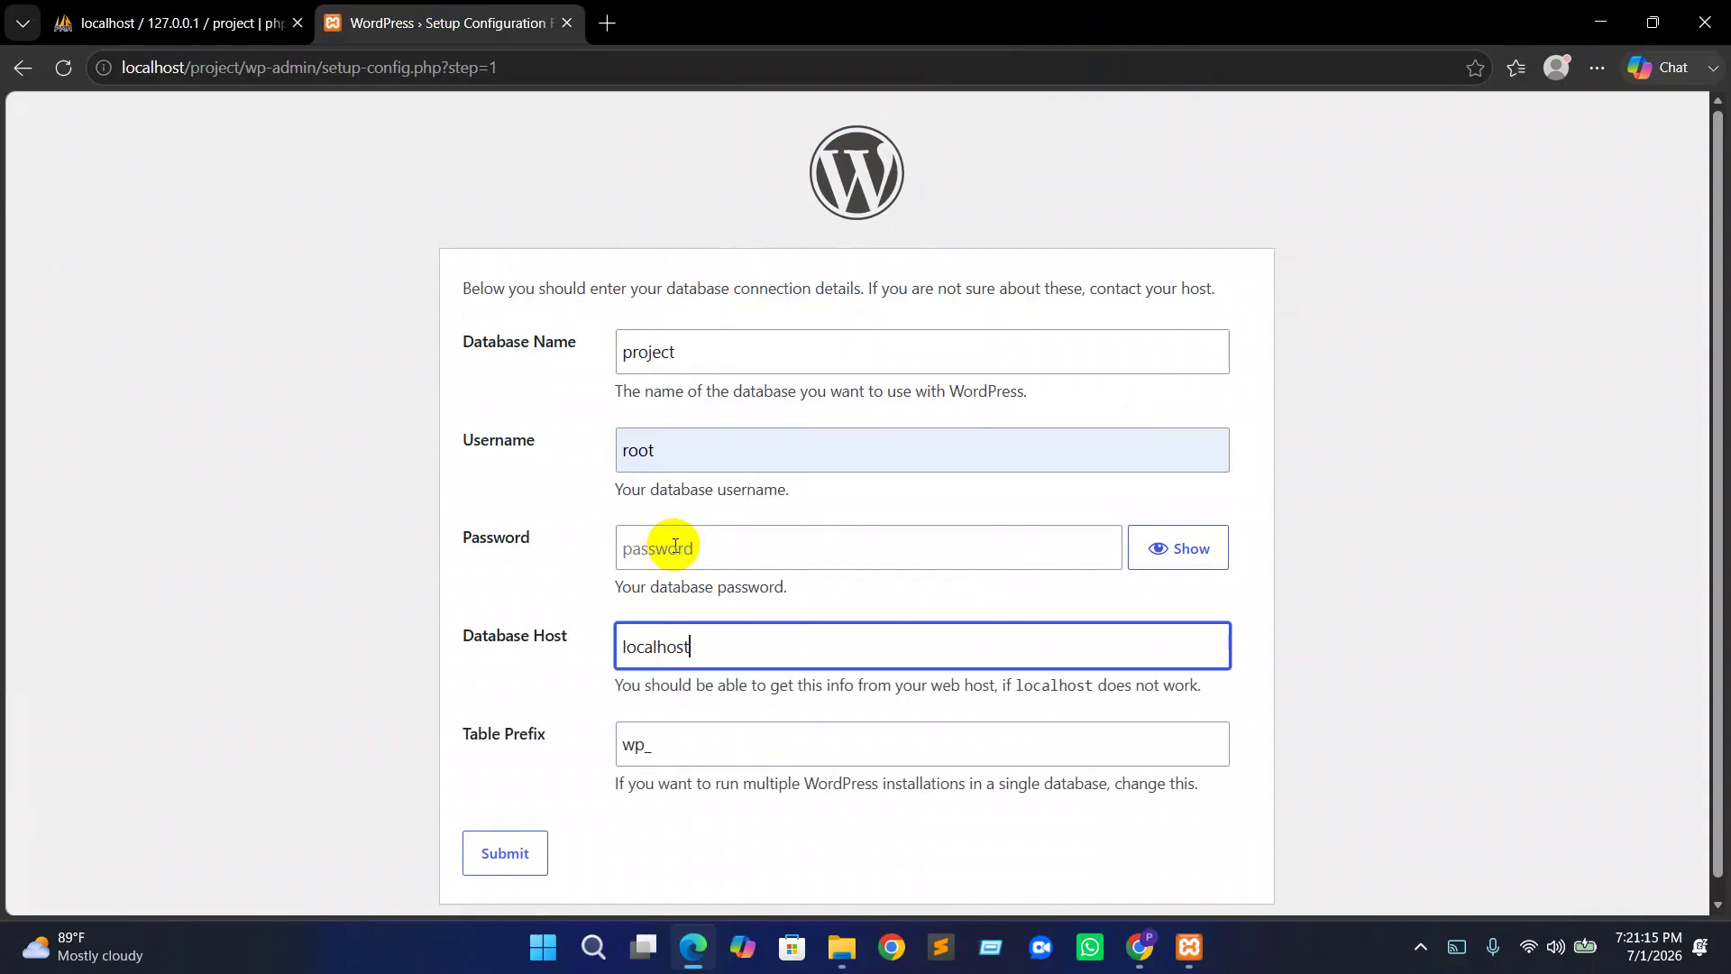
scroll(719, 689, down, 1)
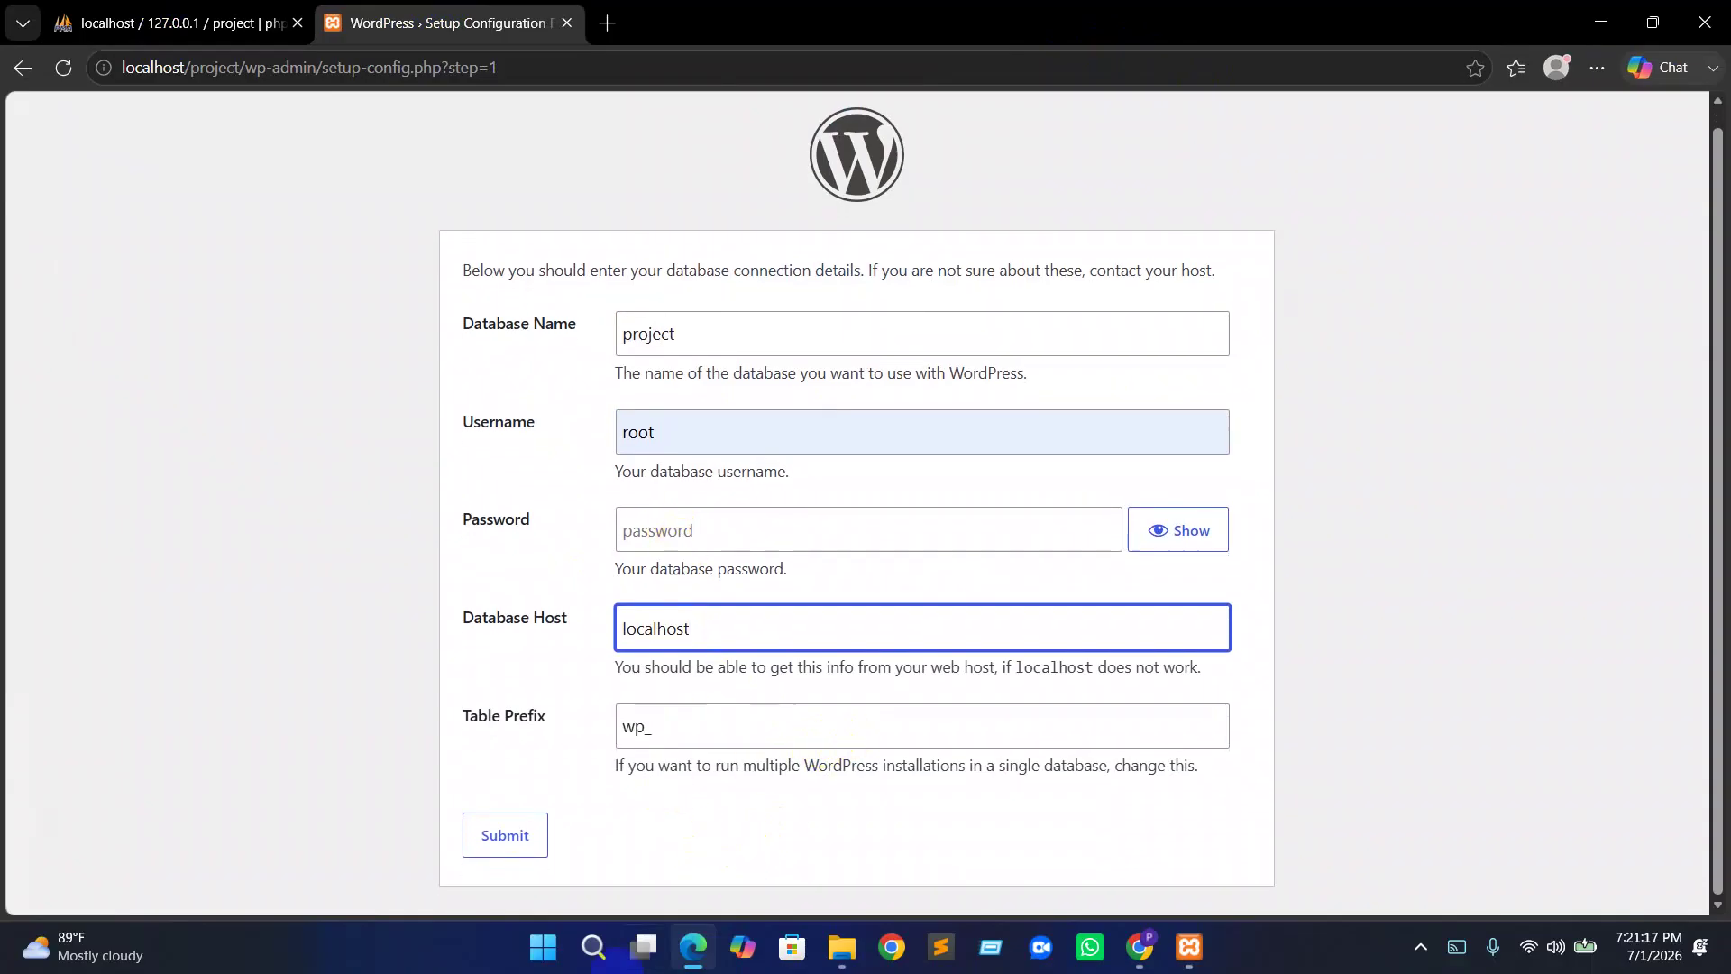
Submit the database connection details and start the WordPress installation
click(494, 846)
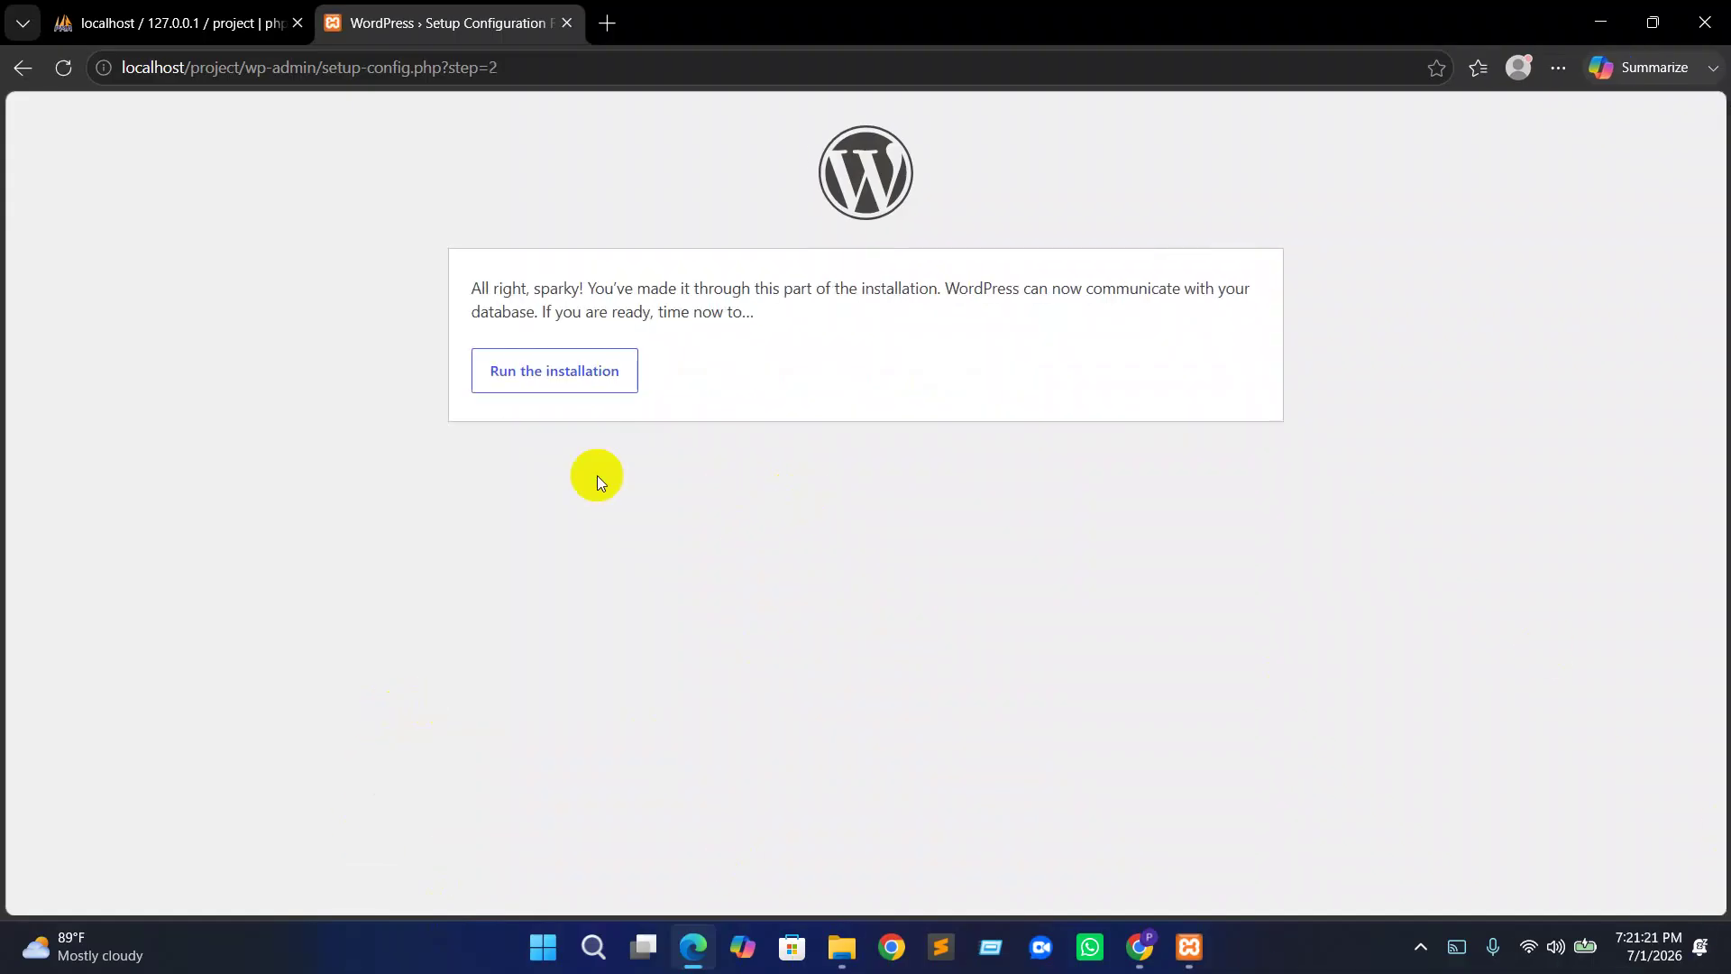
click(571, 383)
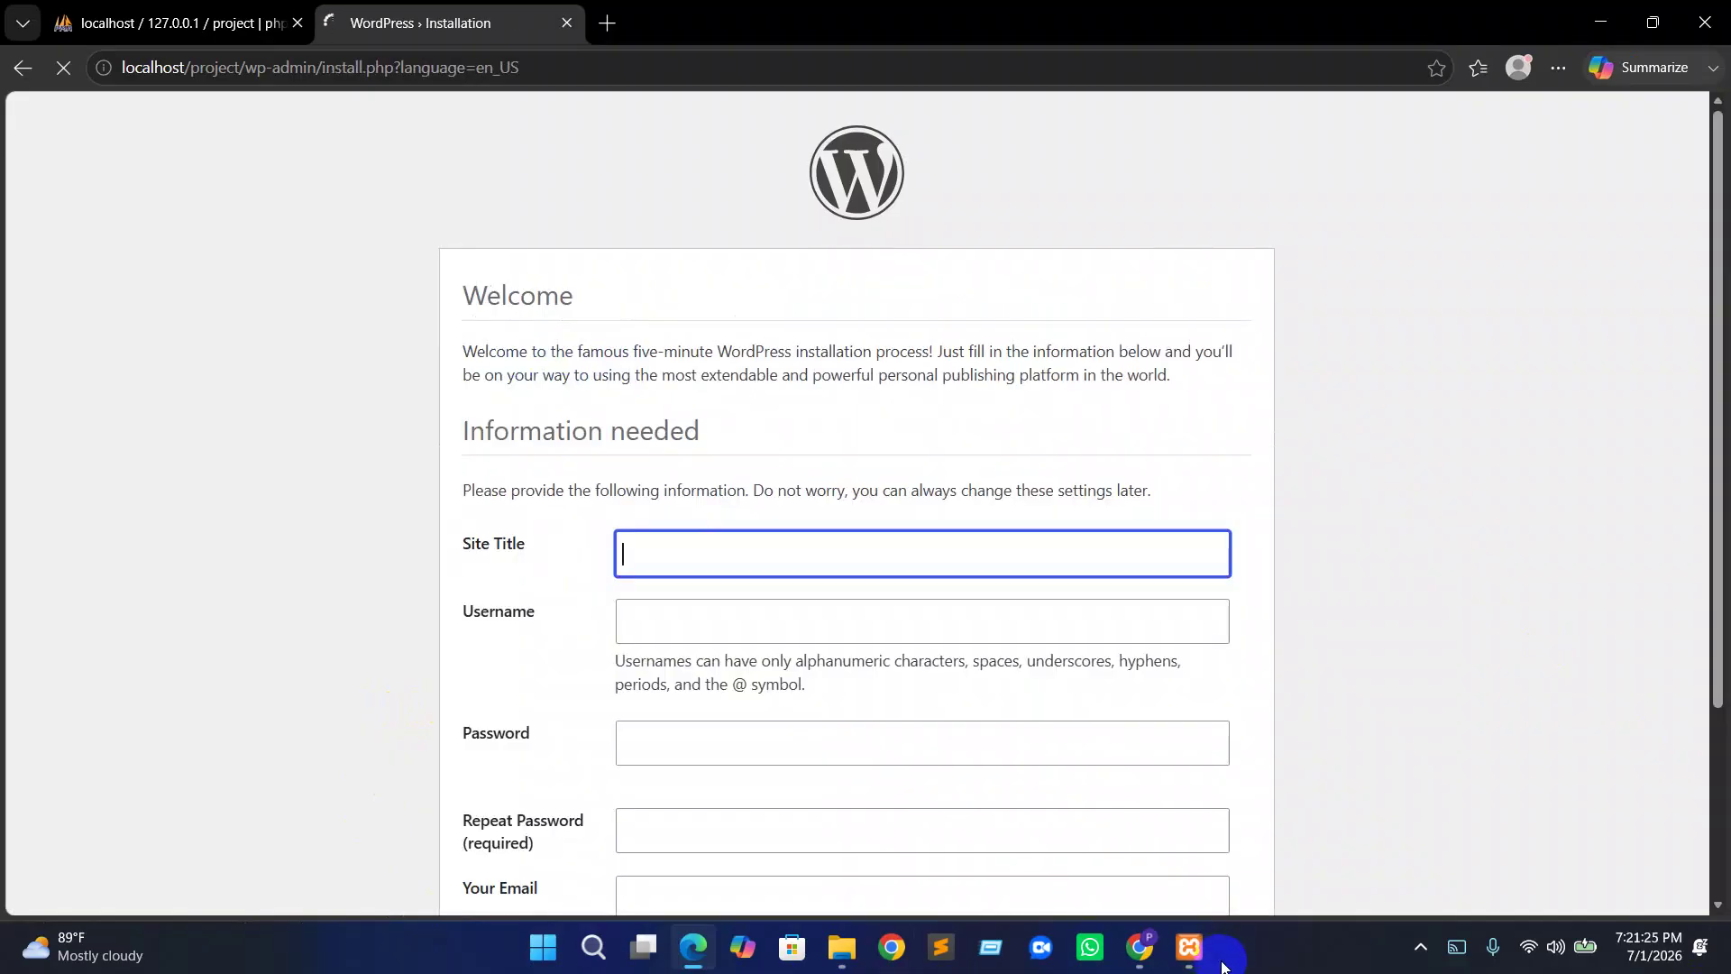
scroll(637, 712, down, 3)
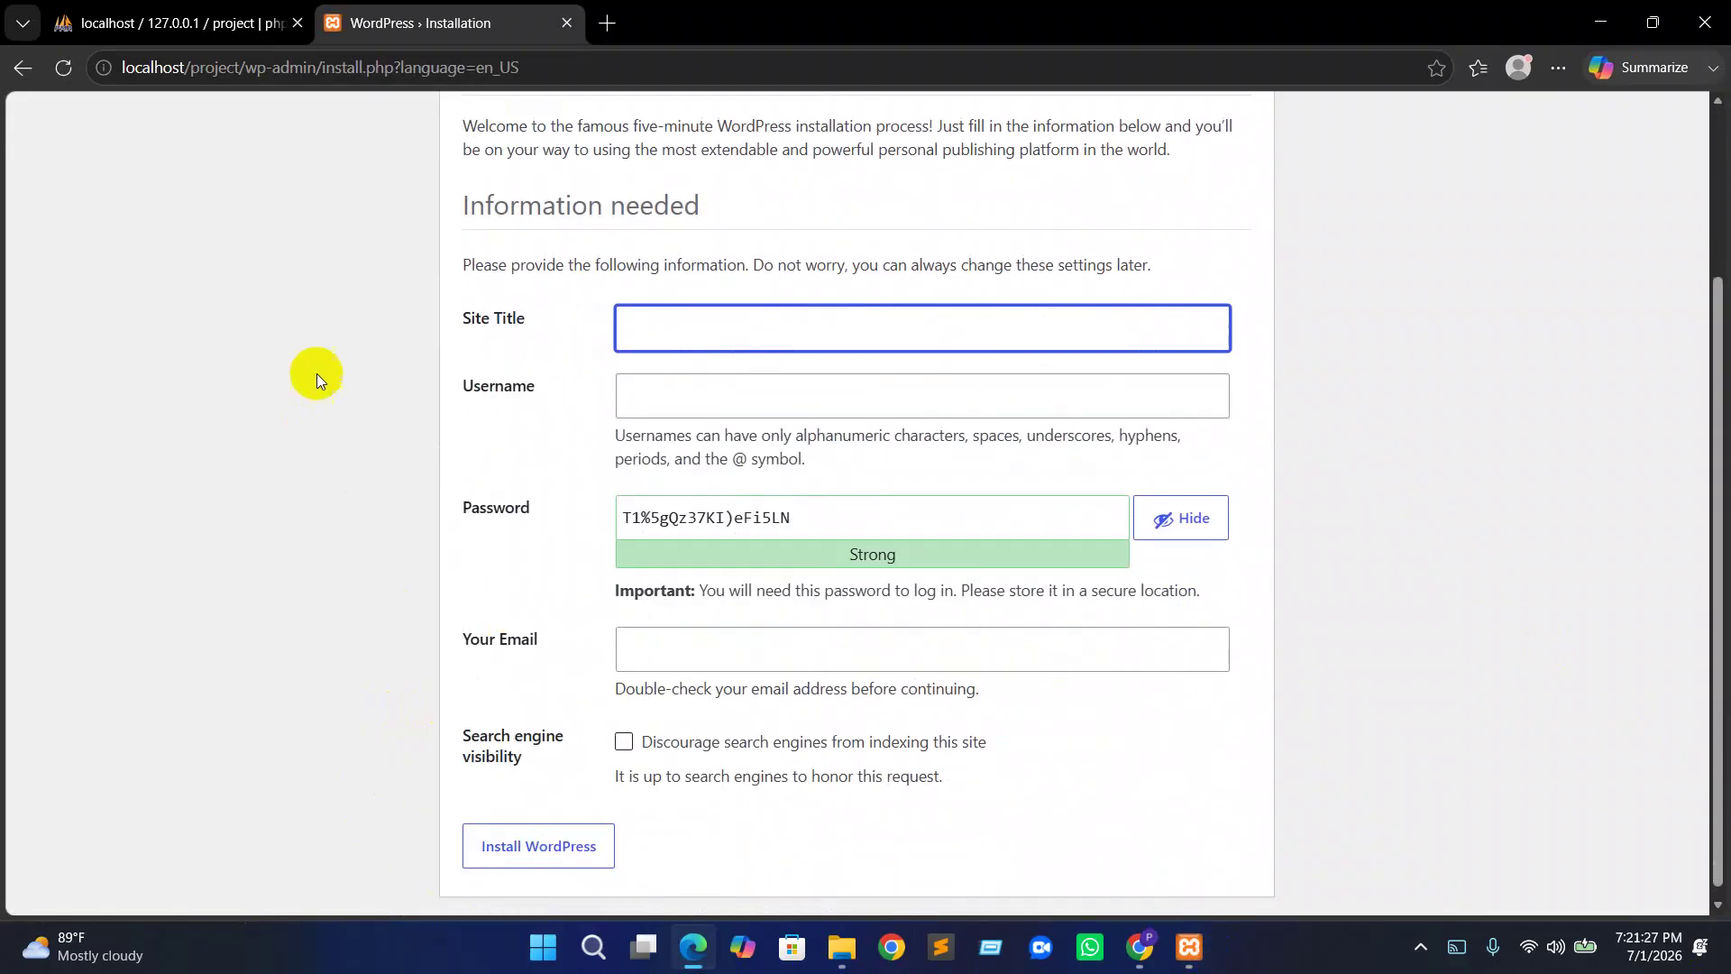
scroll(361, 361, up, 1)
scroll(370, 347, down, 1)
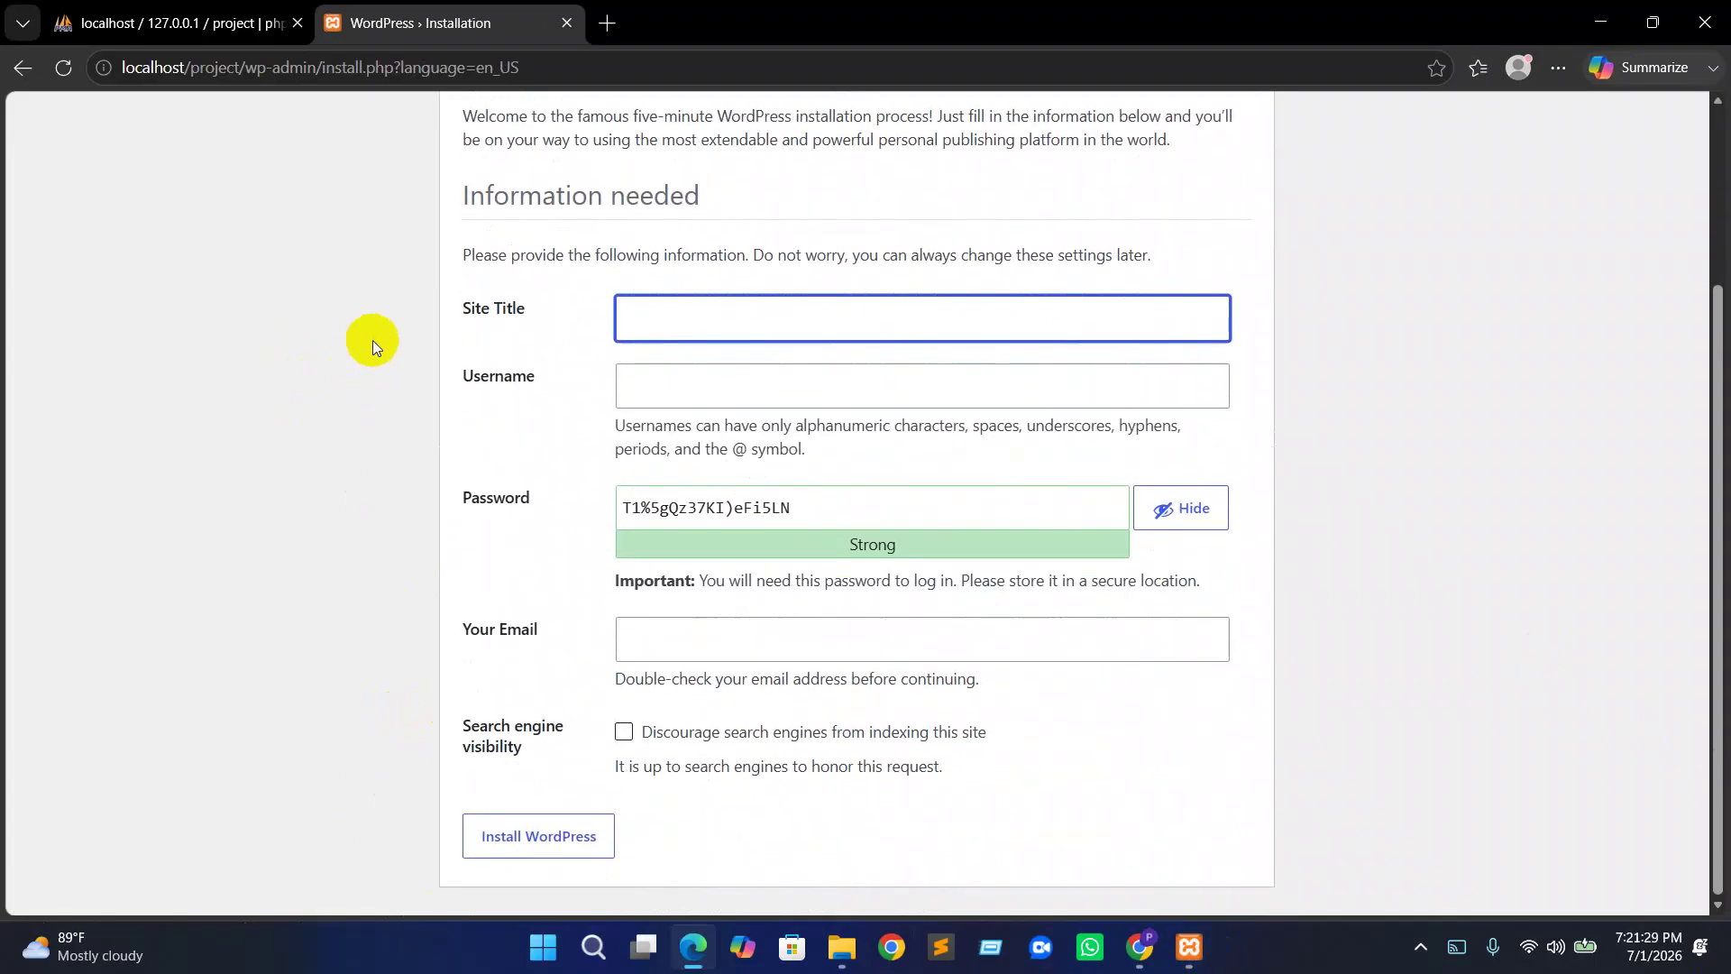
Set site title web and username admin1, replacing the password with a confirmed weak one
text(web)
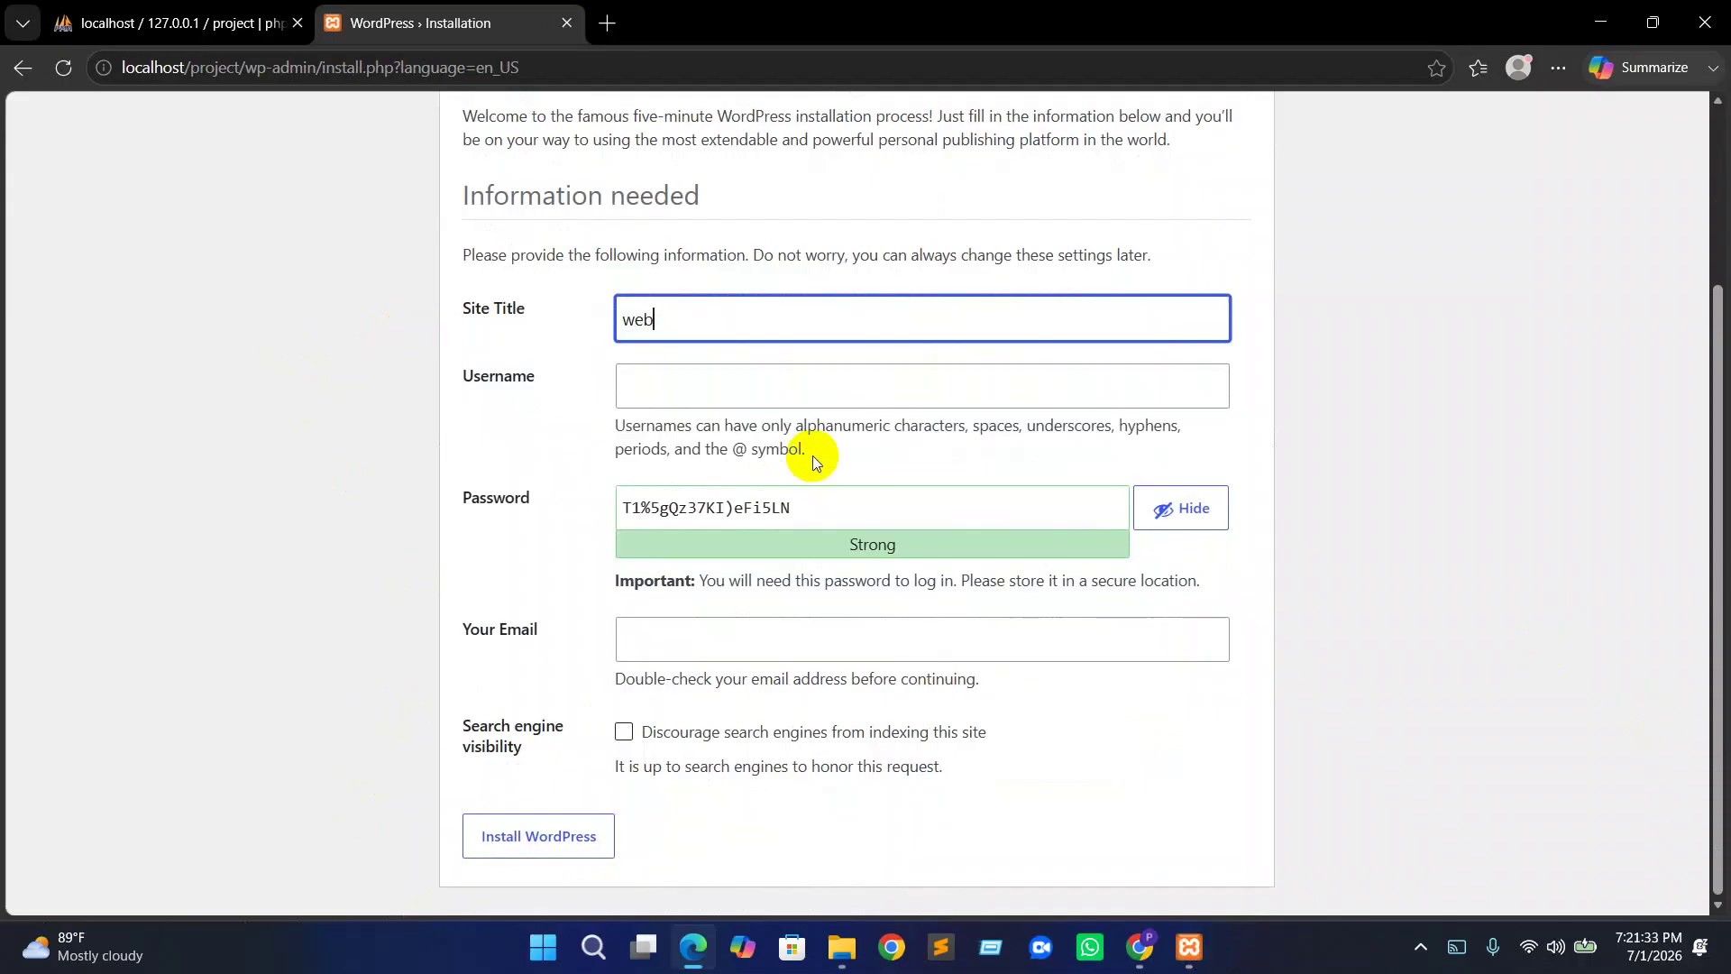
click(768, 402)
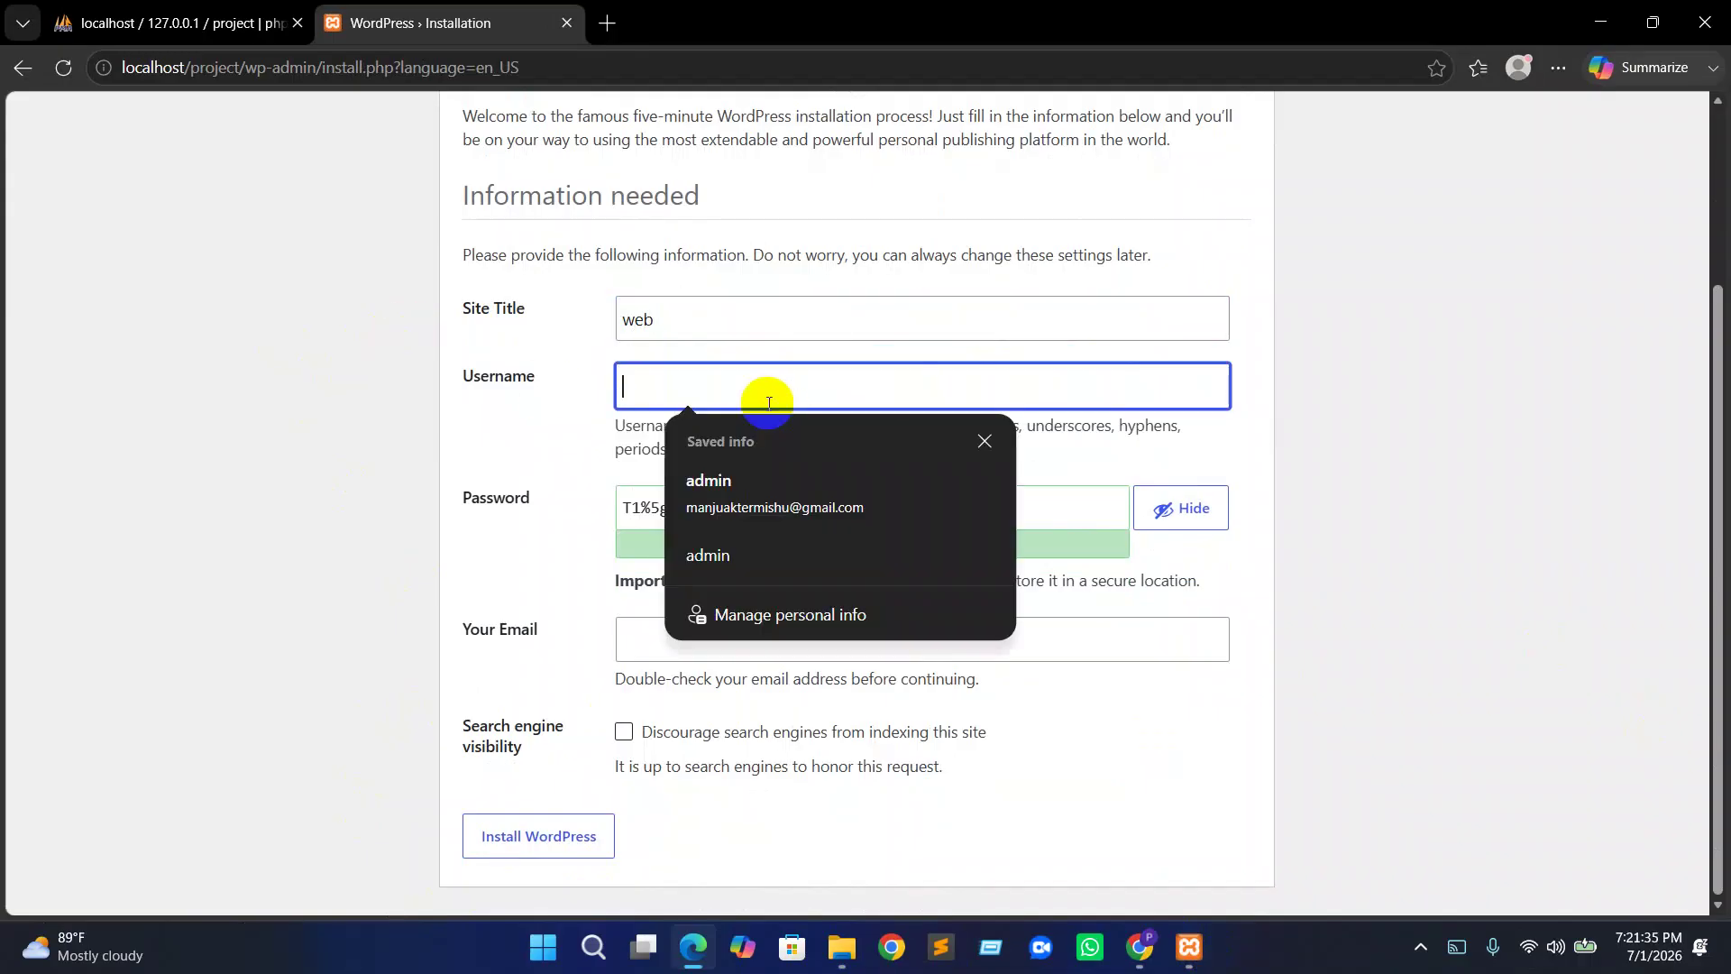
text(admin1)
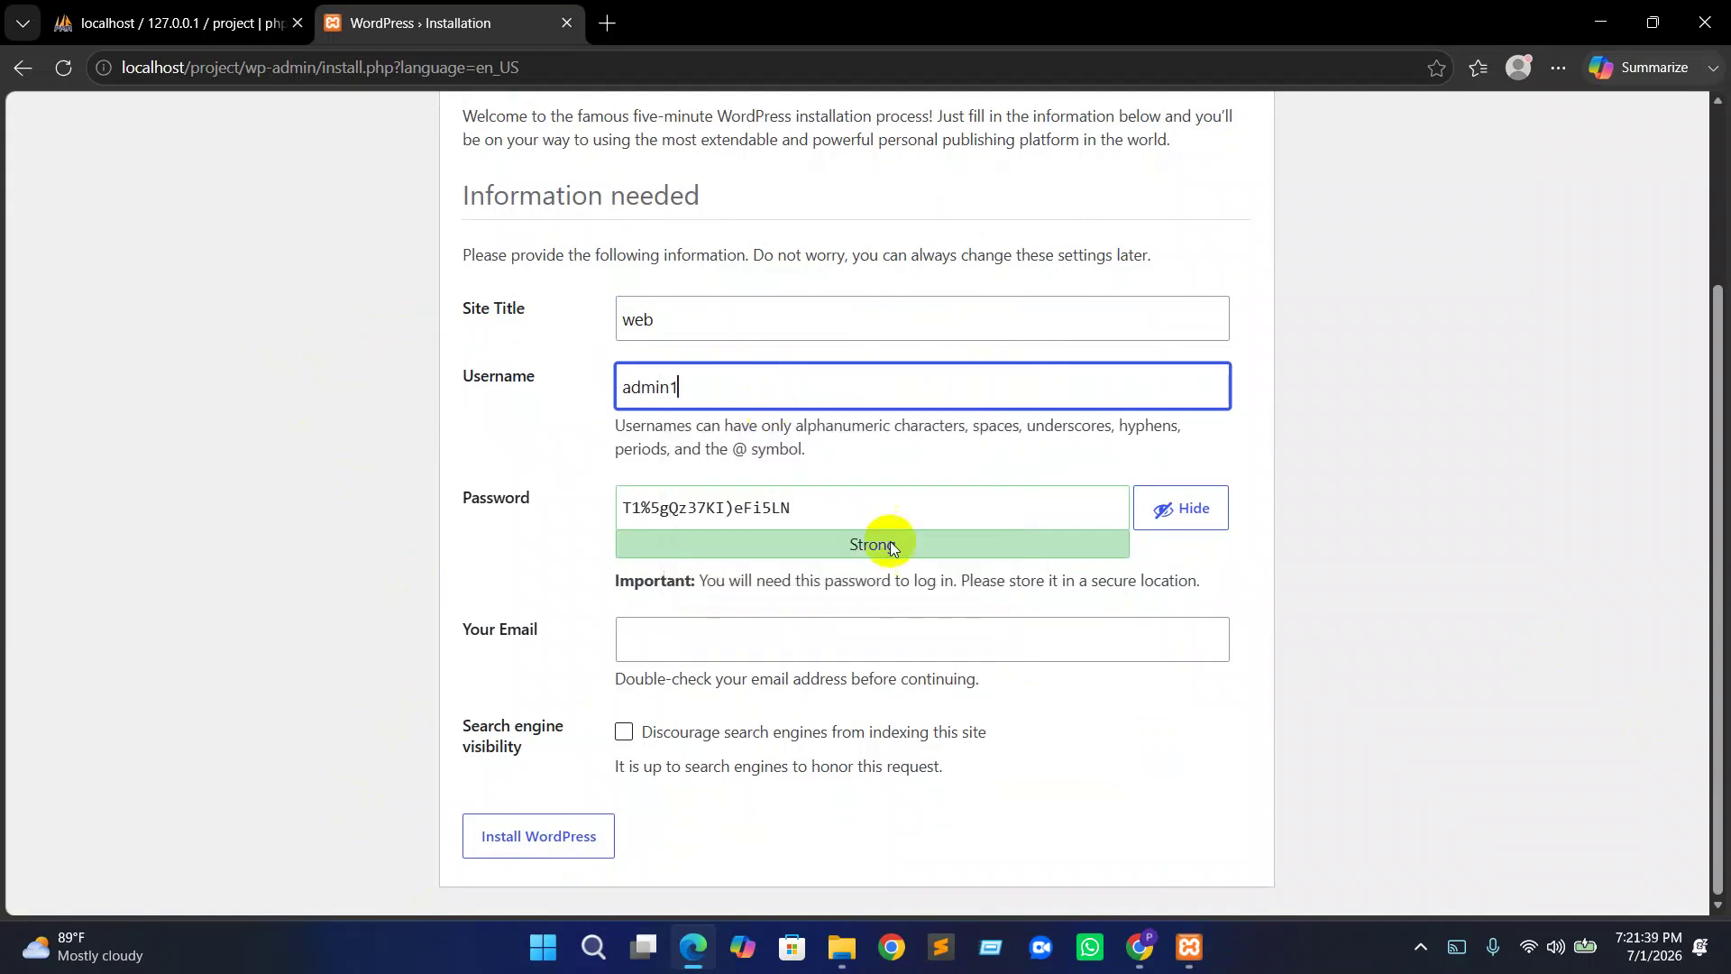
drag(795, 508, 599, 512)
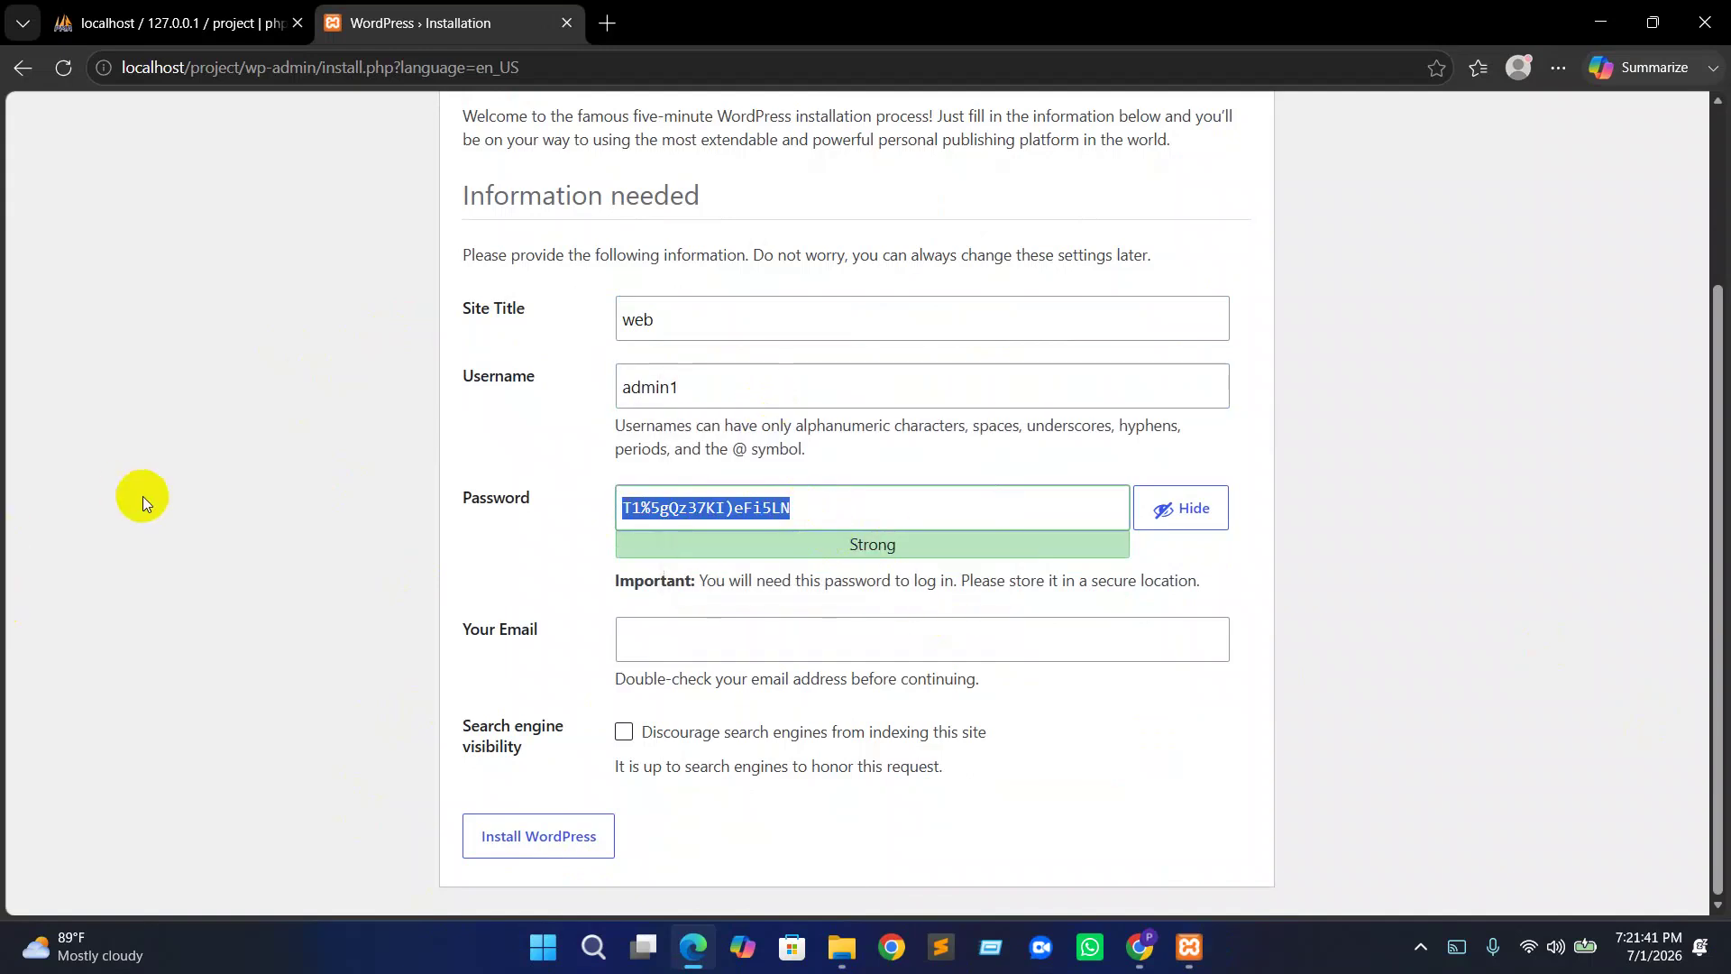
text(admin1)
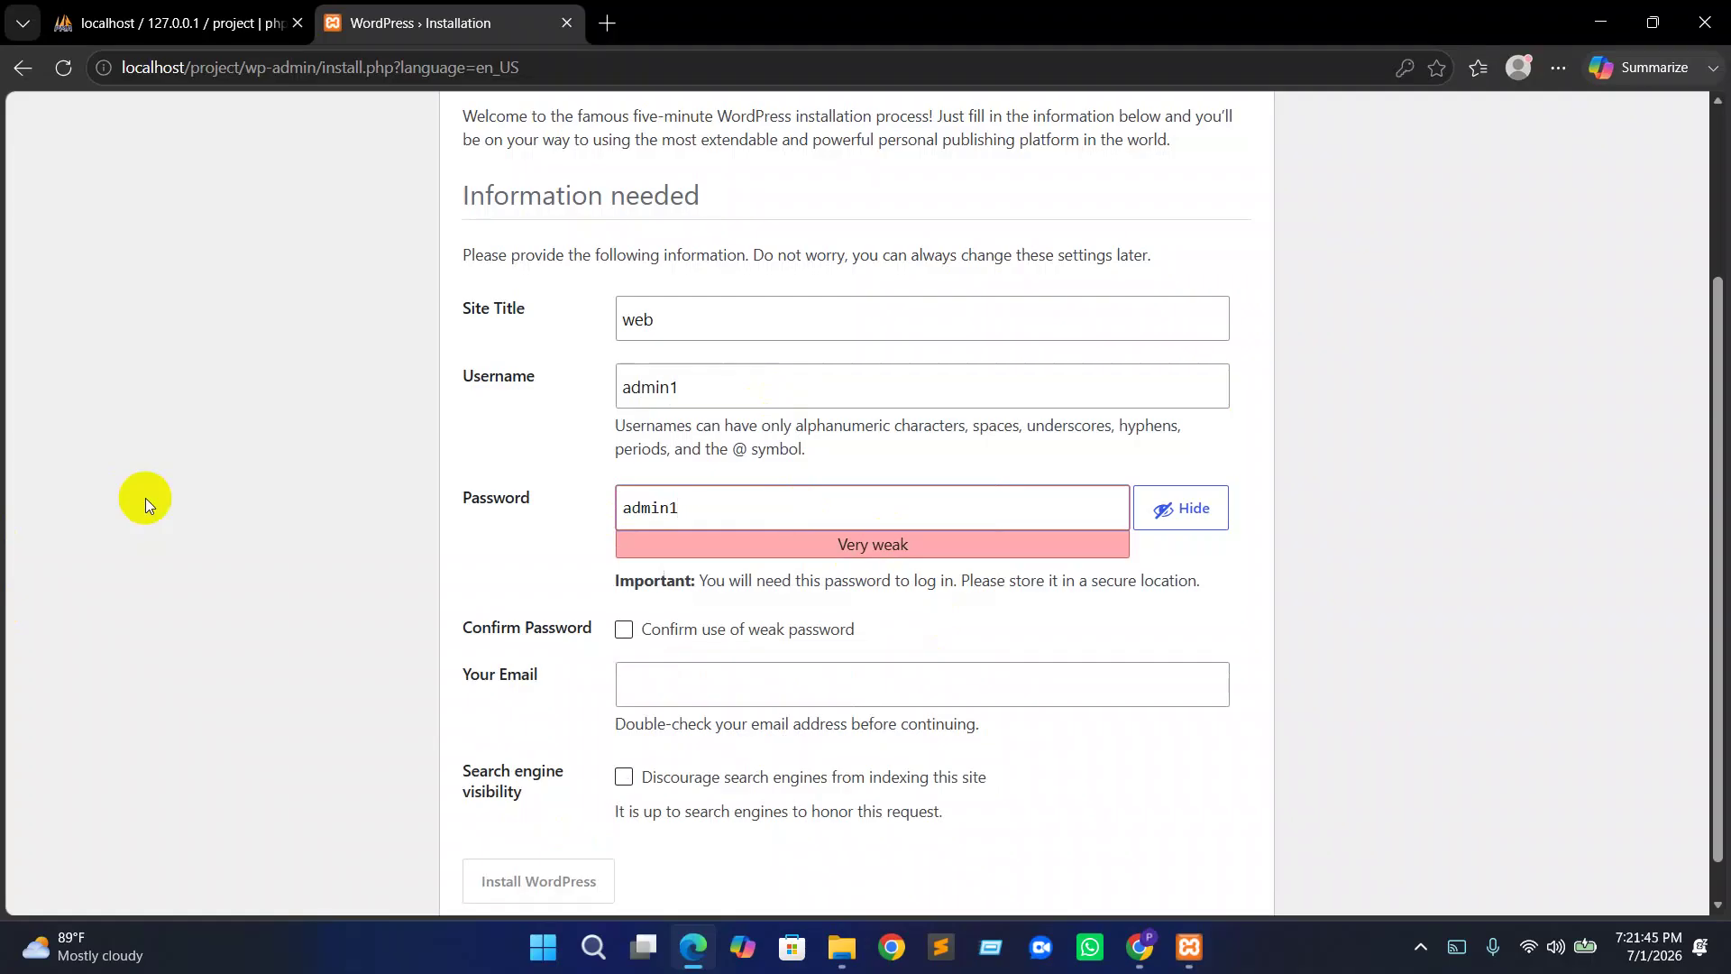
click(626, 633)
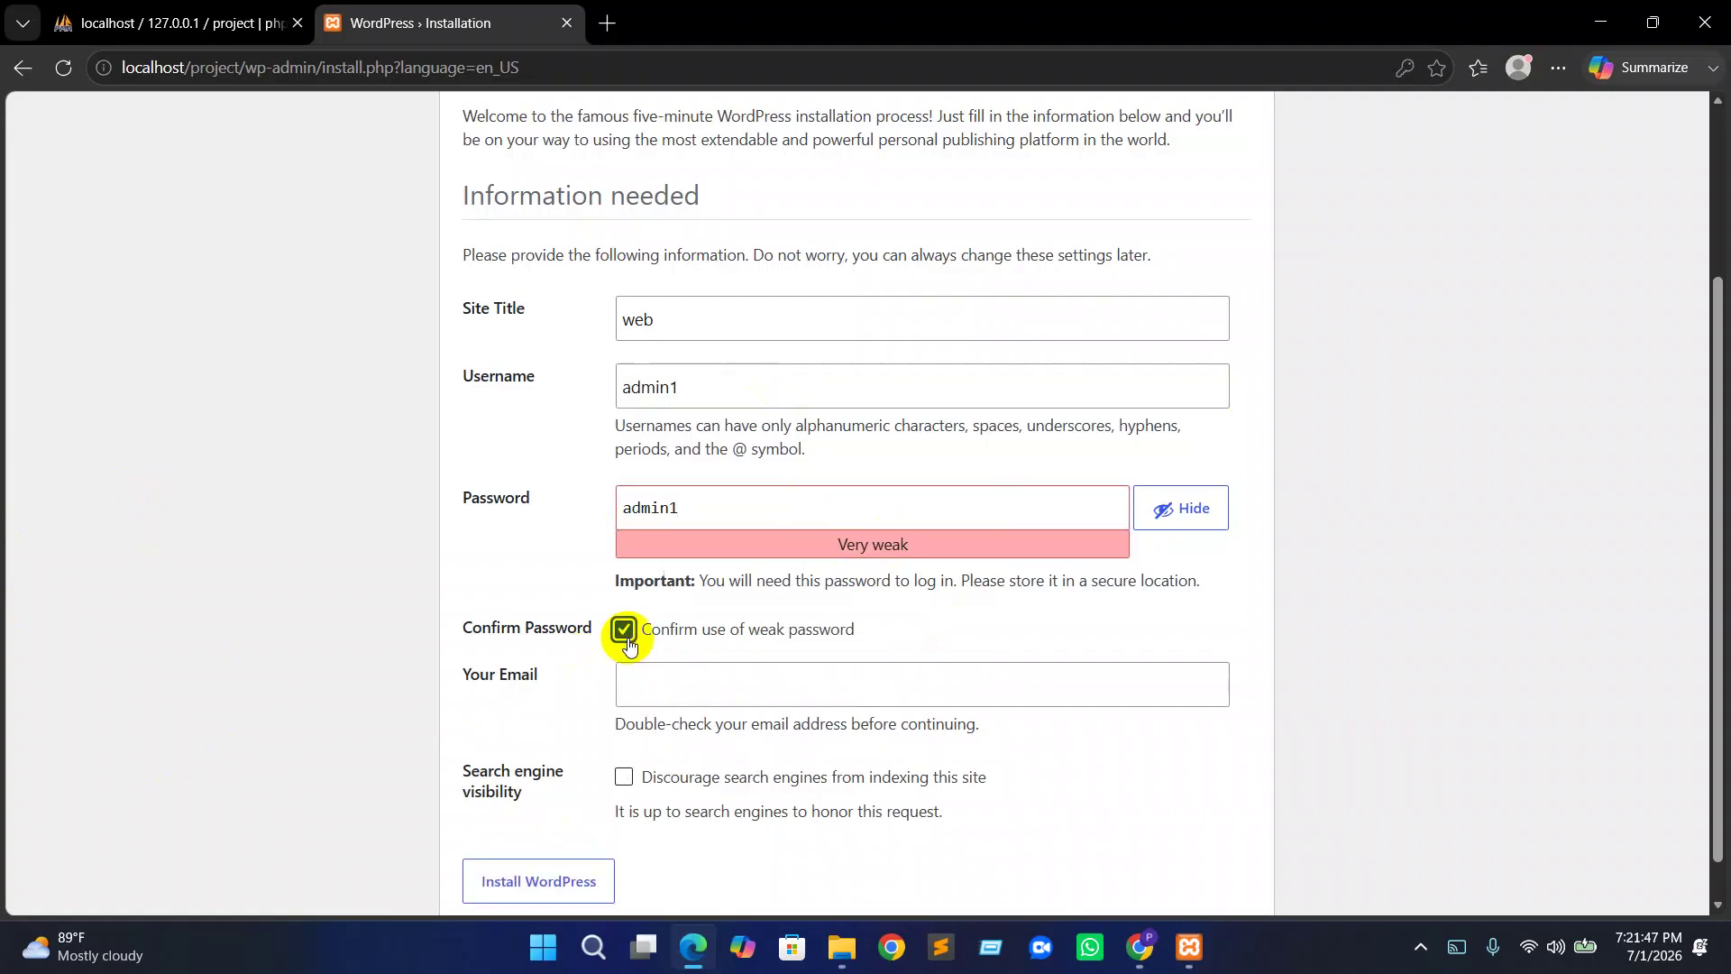
Fill in the admin e-mail, discourage search engine indexing, and run the installation
scroll(629, 642, down, 1)
click(652, 645)
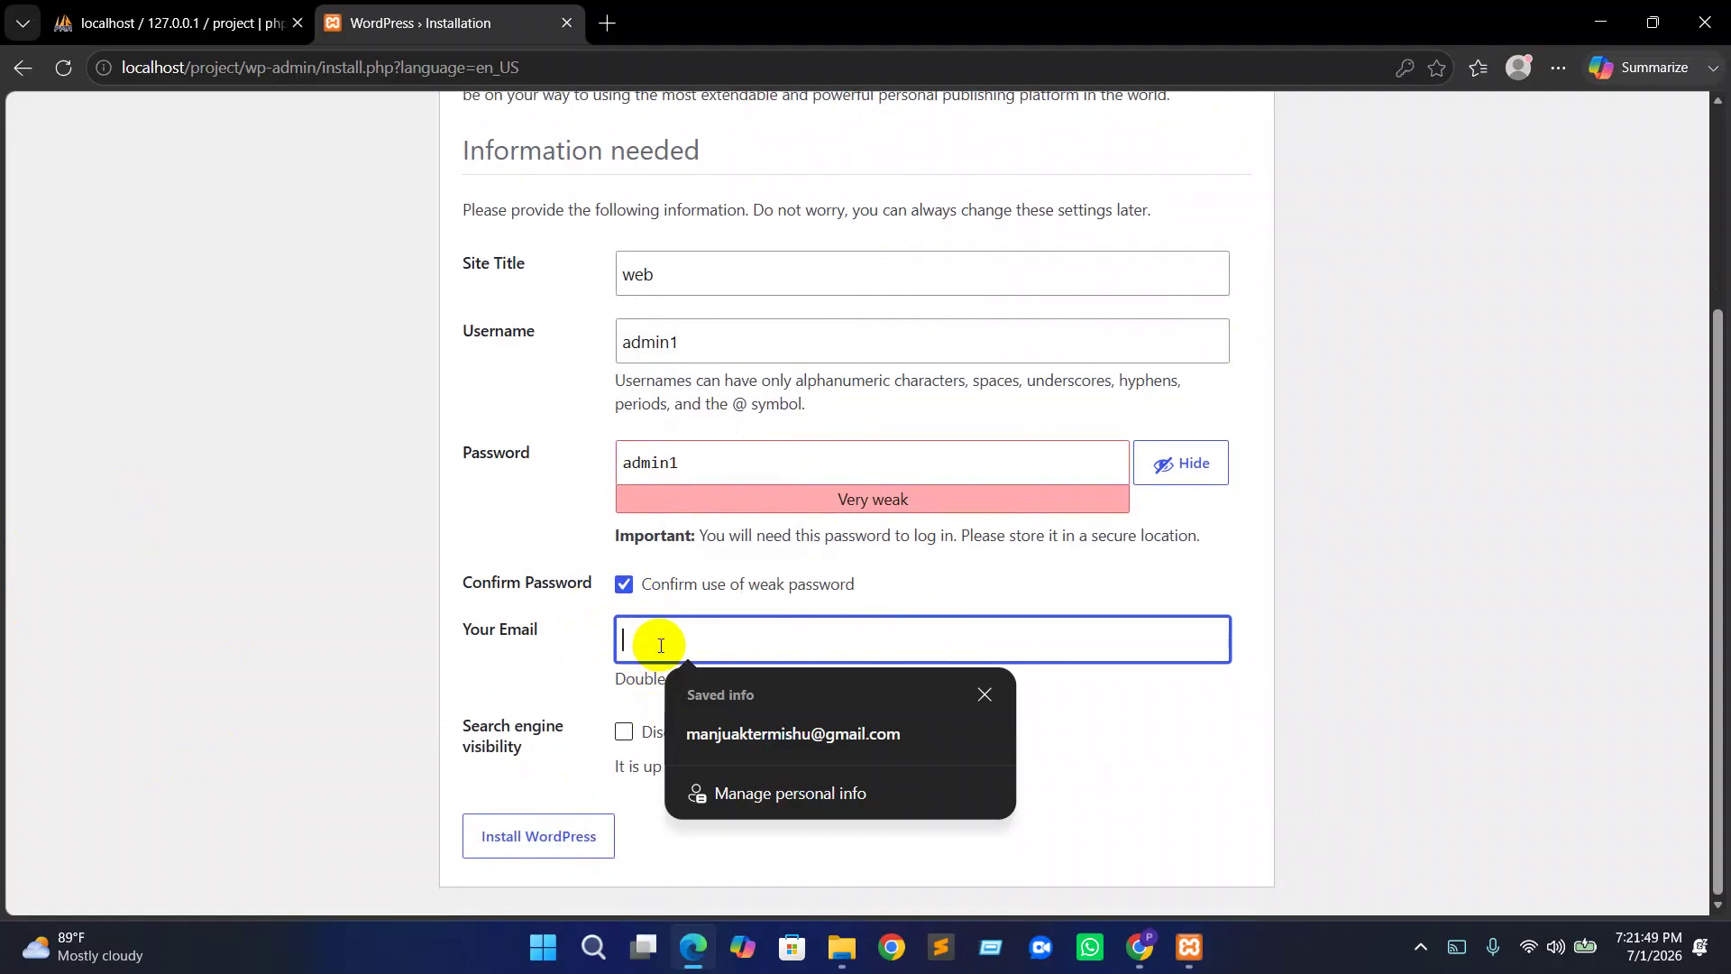
click(786, 732)
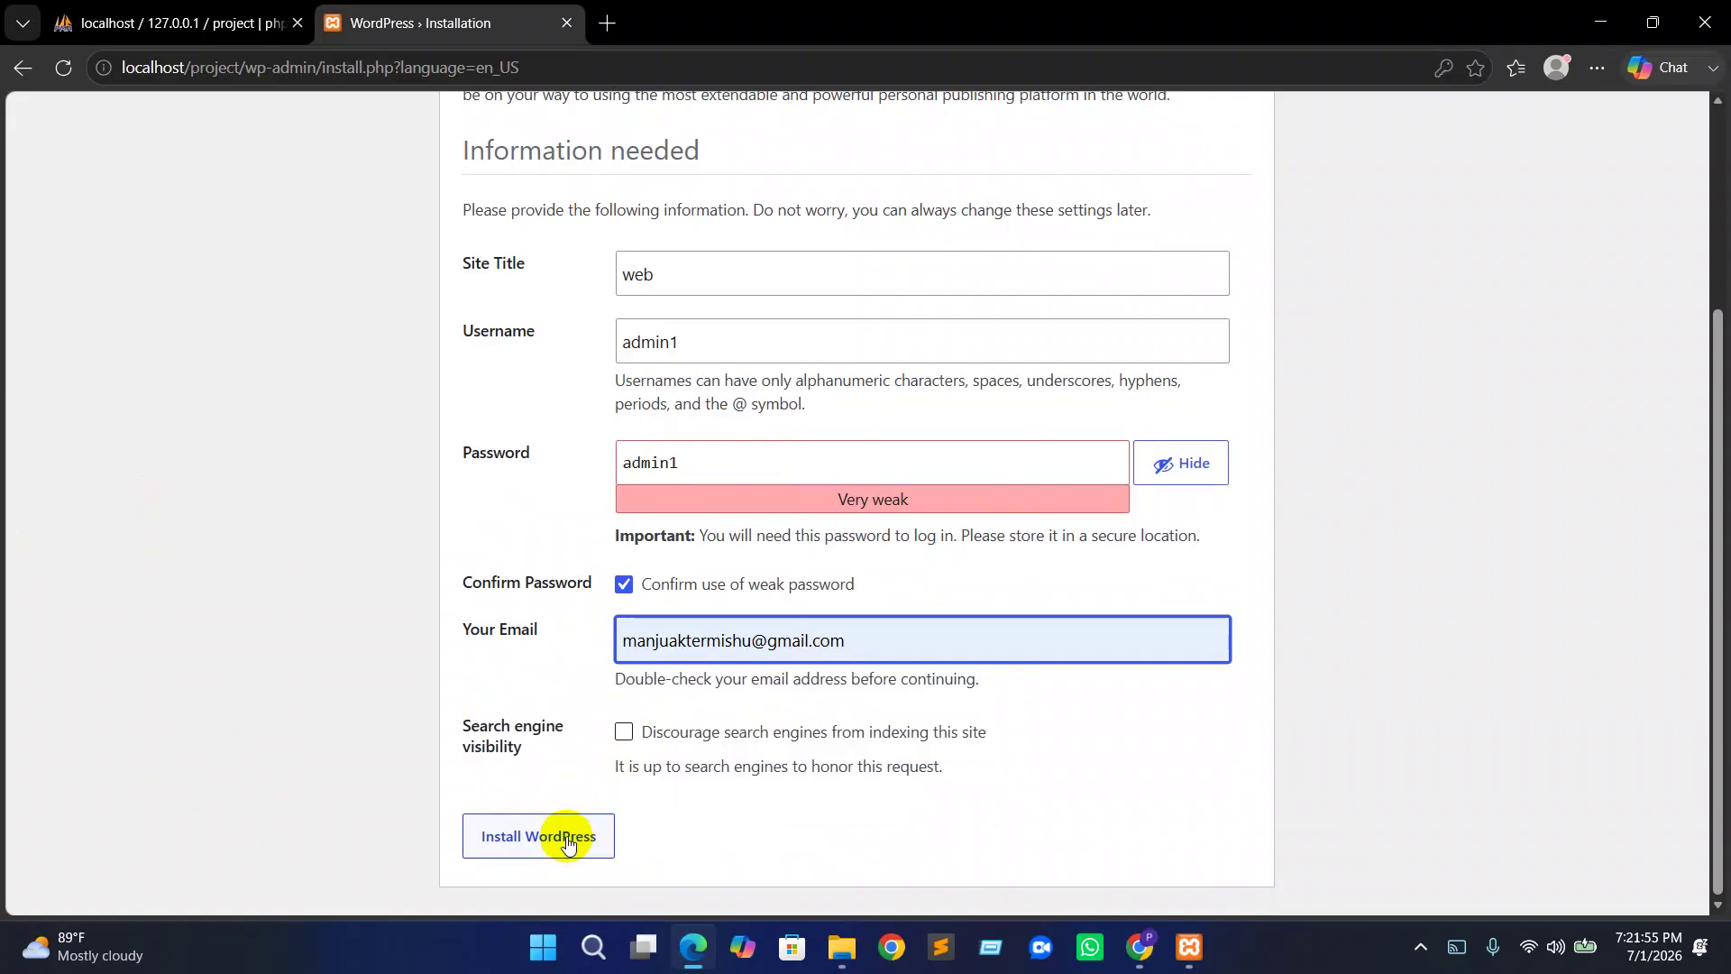
drag(663, 733, 835, 718)
click(758, 731)
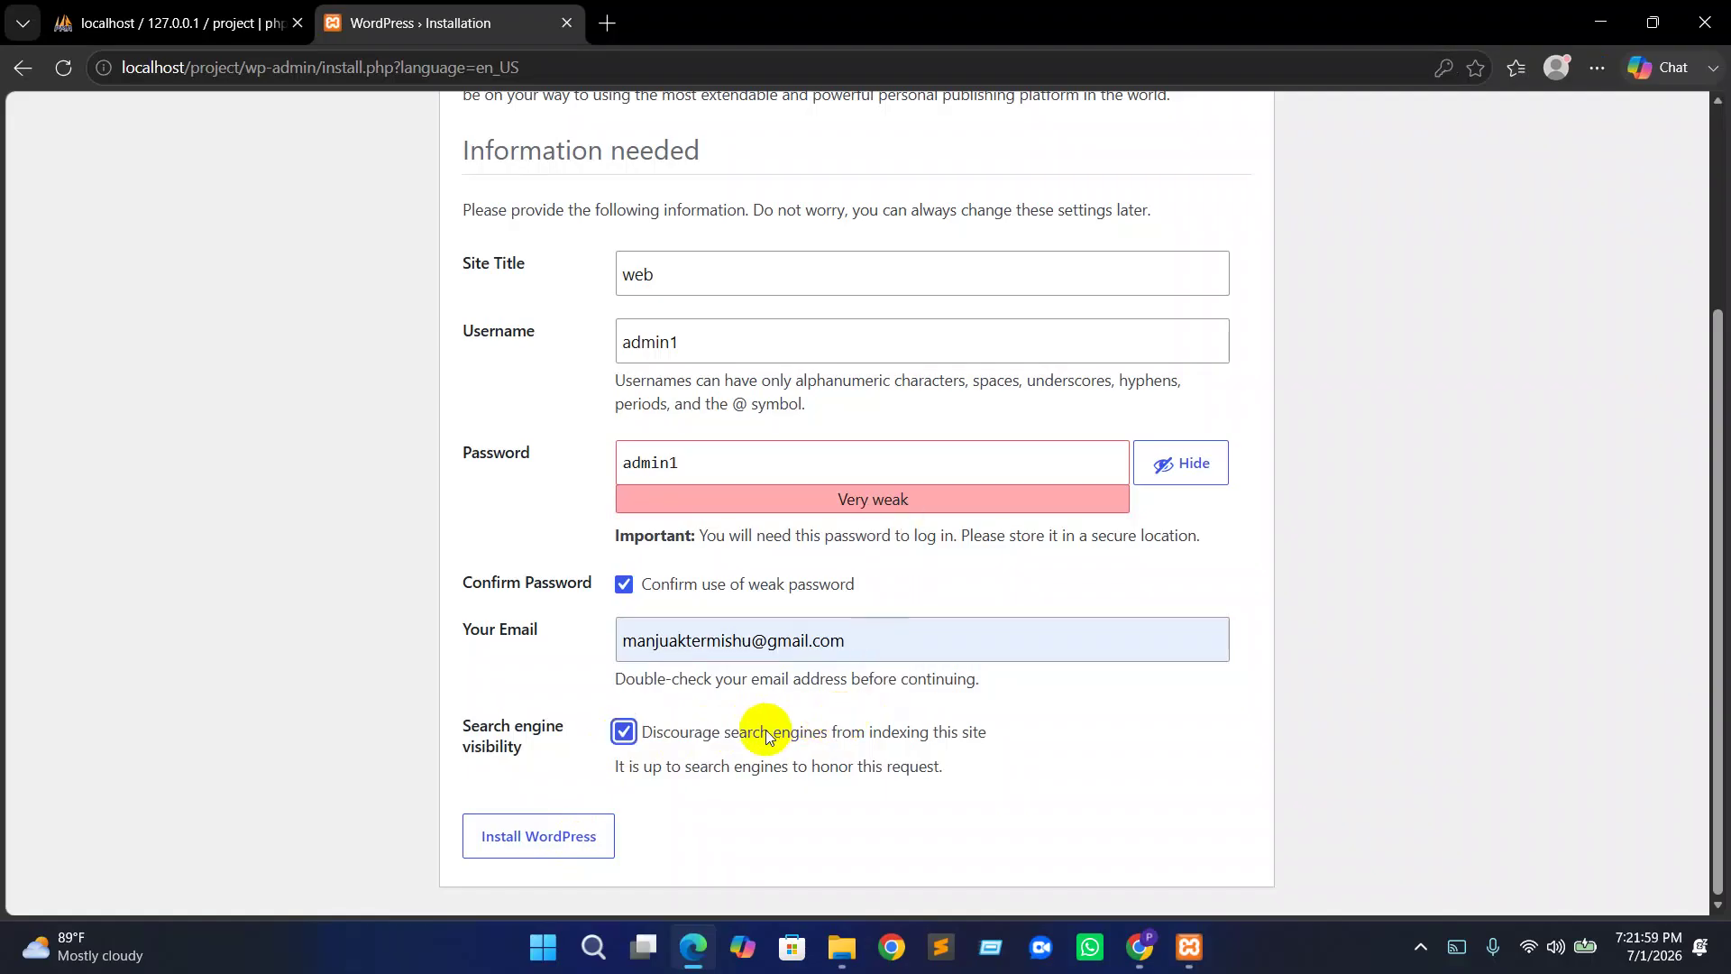
click(756, 738)
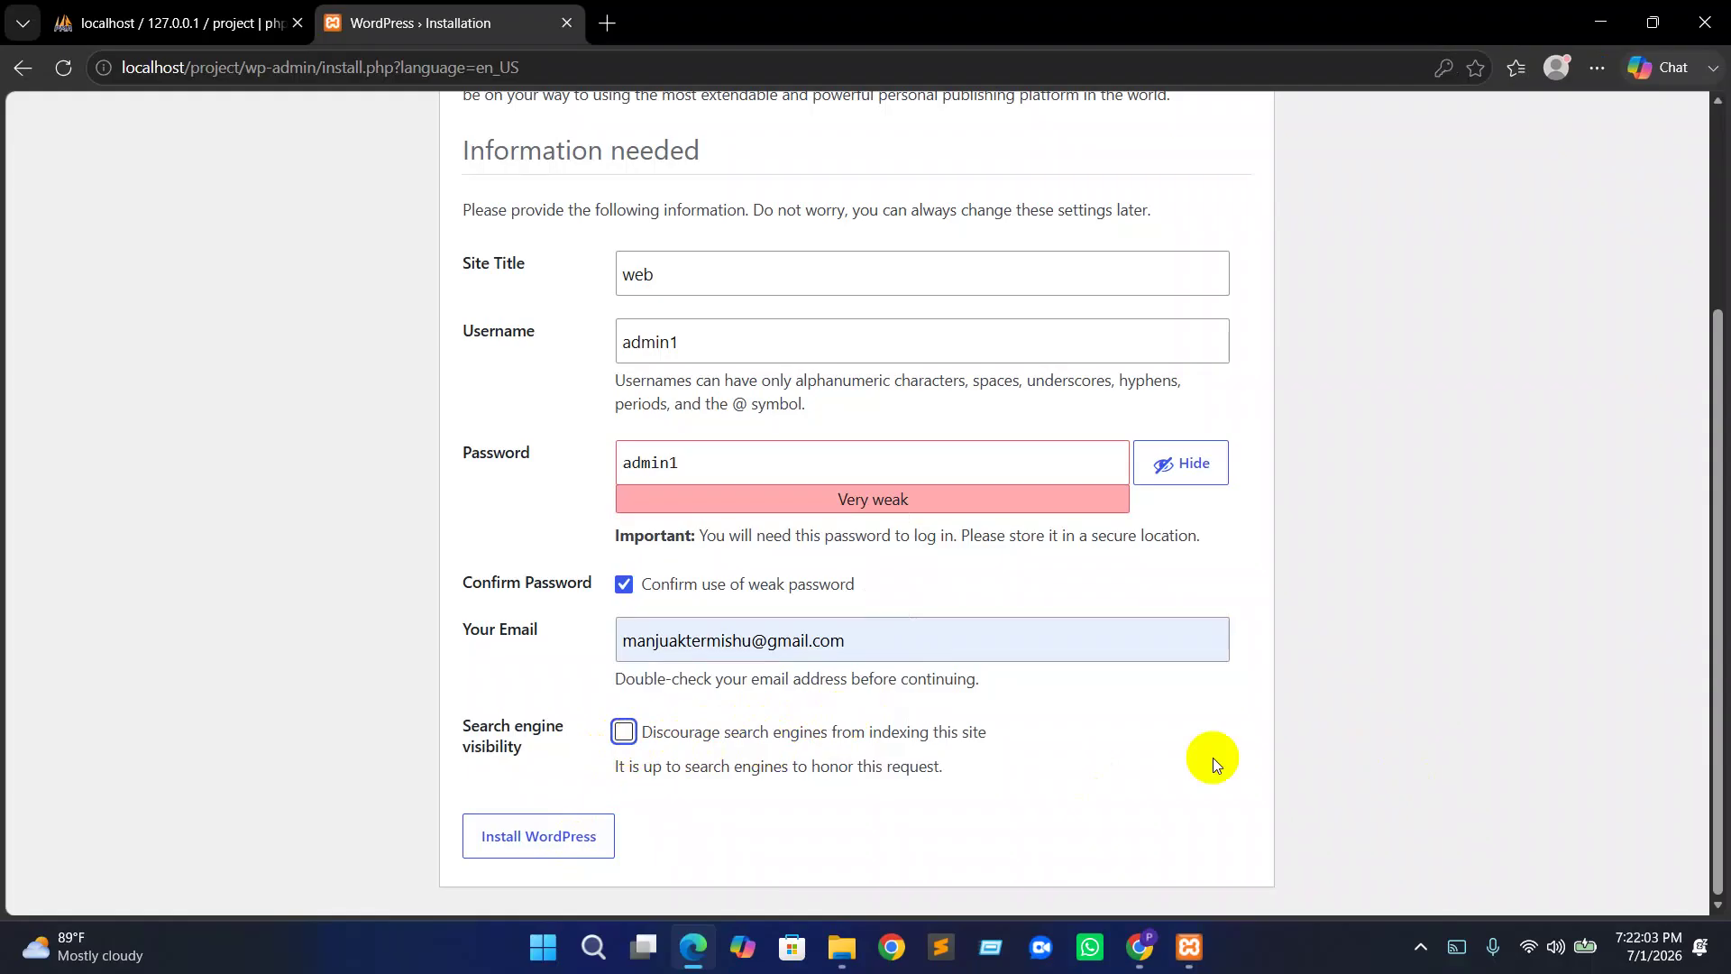
click(624, 737)
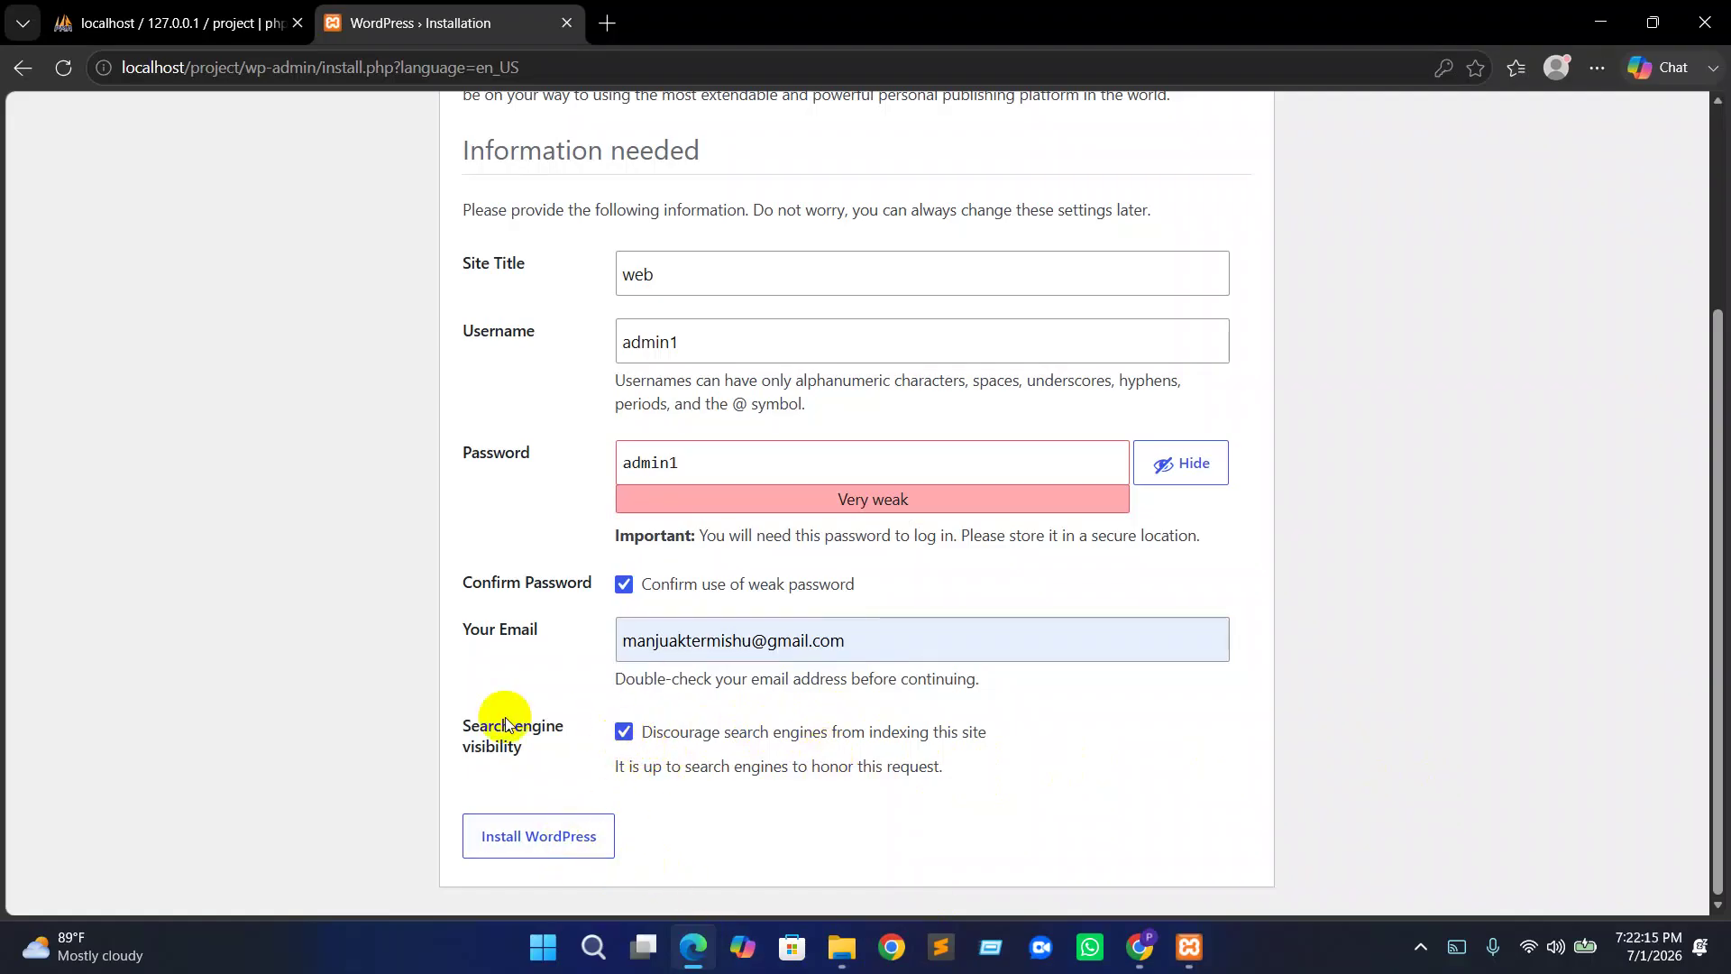
click(533, 853)
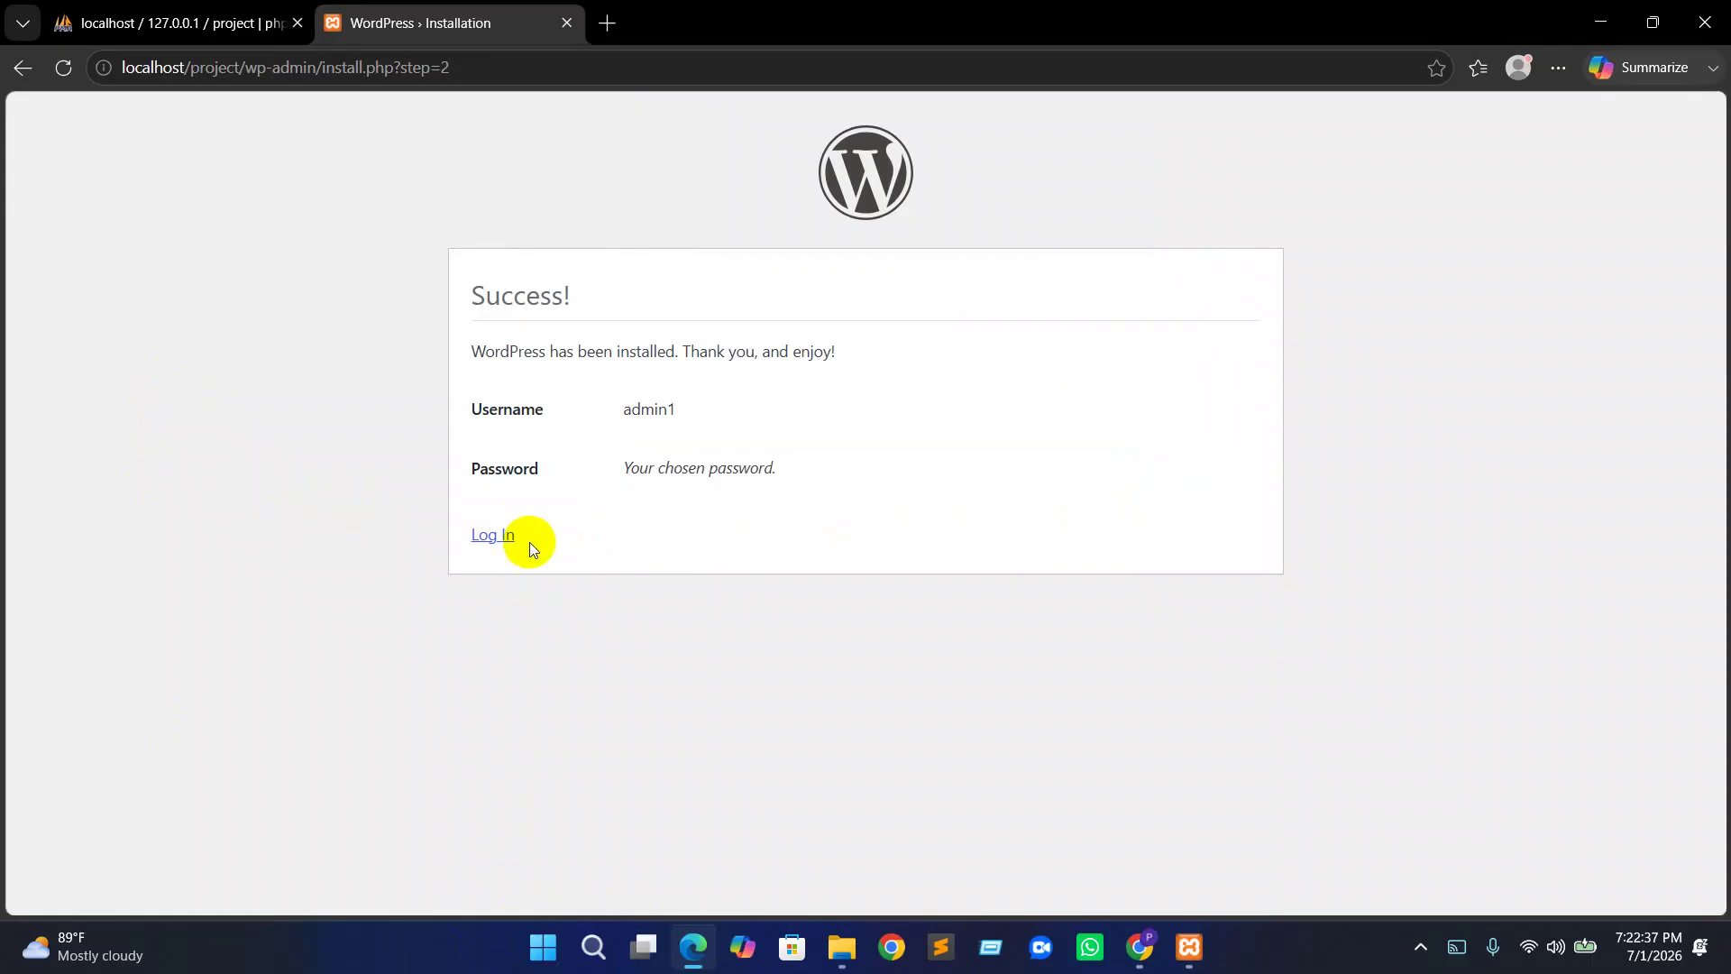
Go to the login page and sign in as admin1 with the account password
click(496, 534)
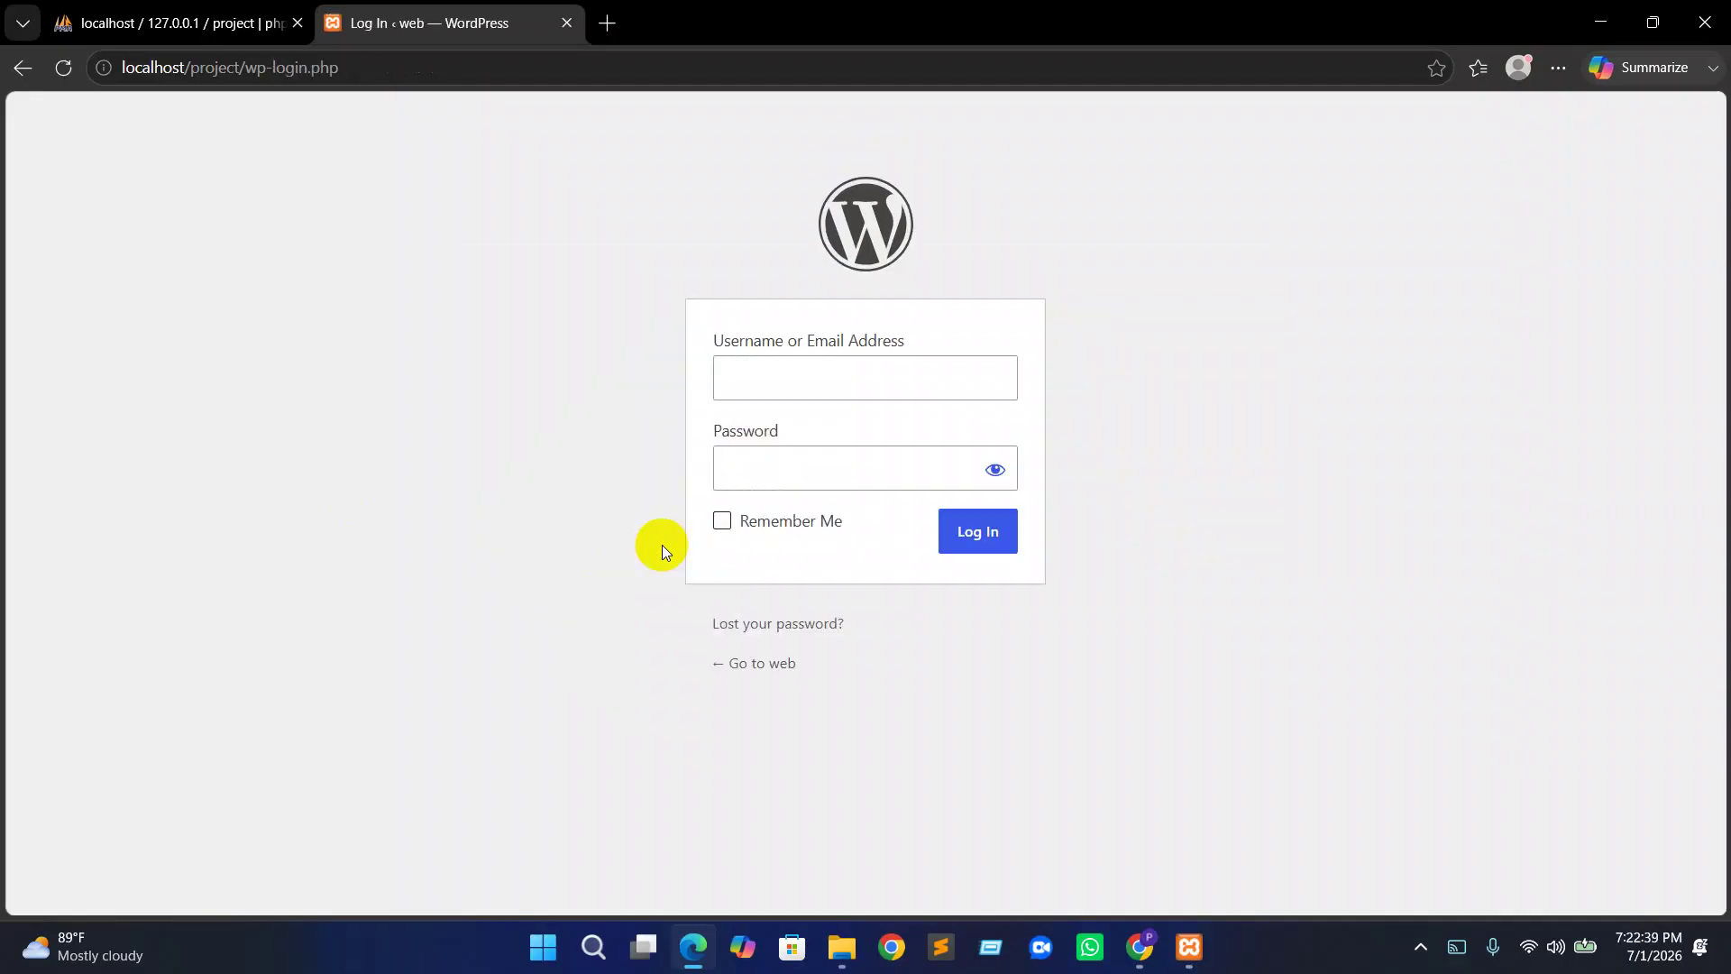
text(am)
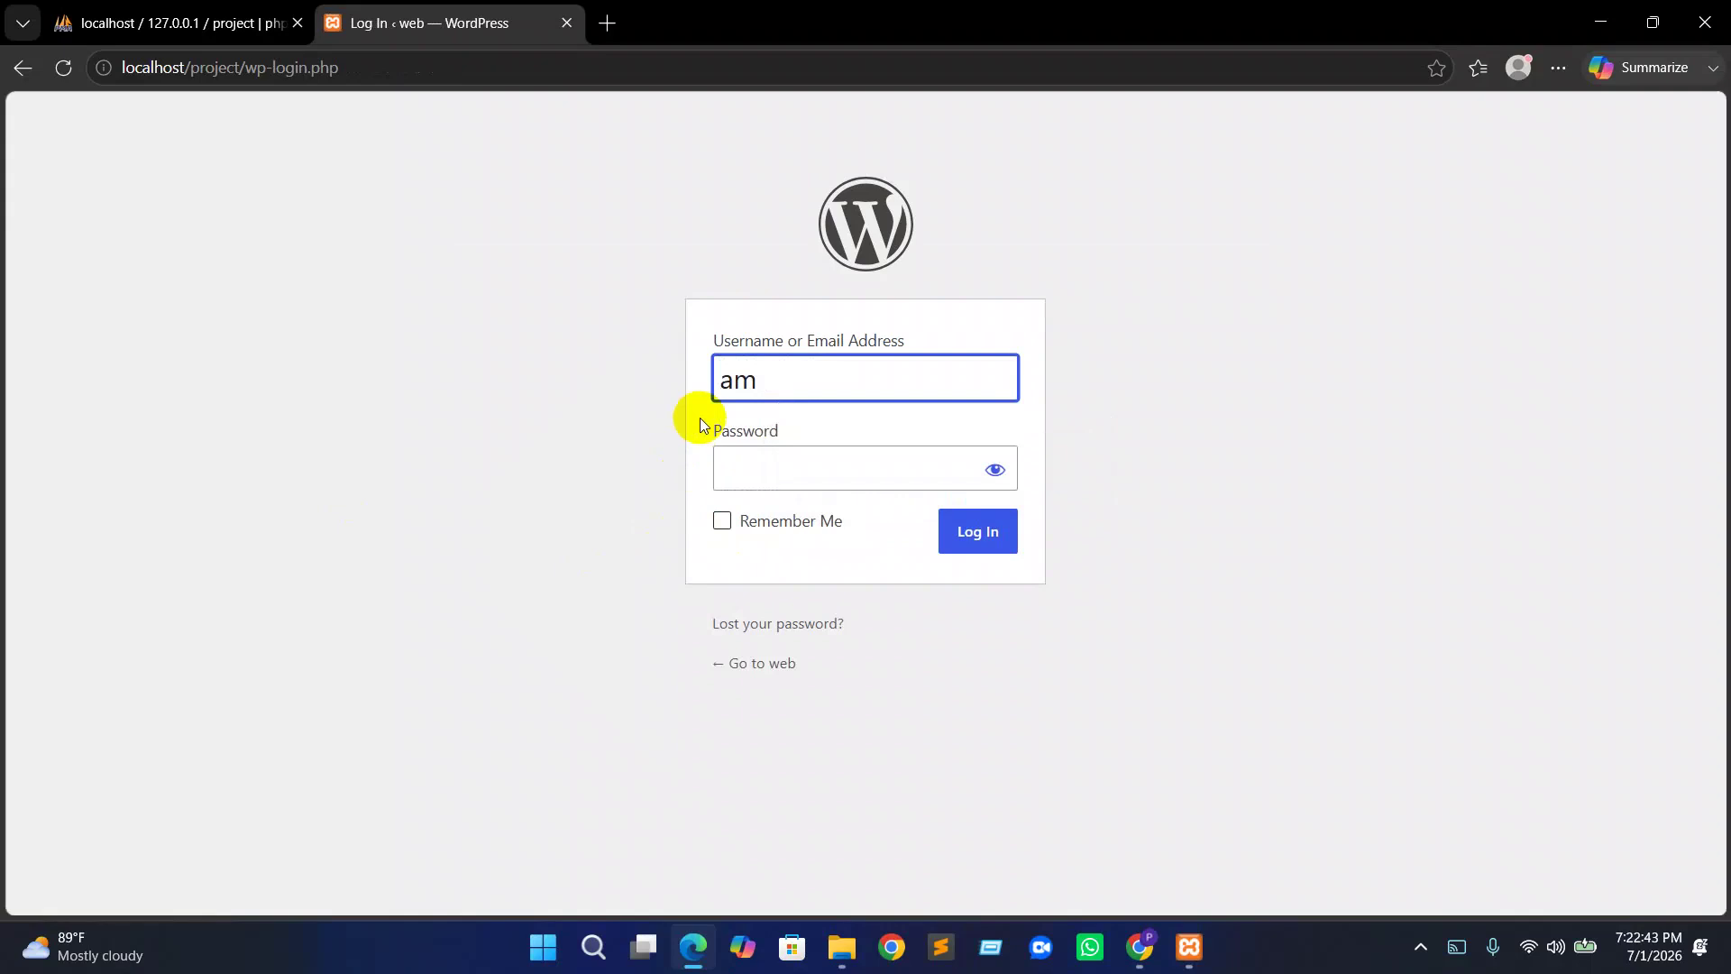
key(BackSpace)
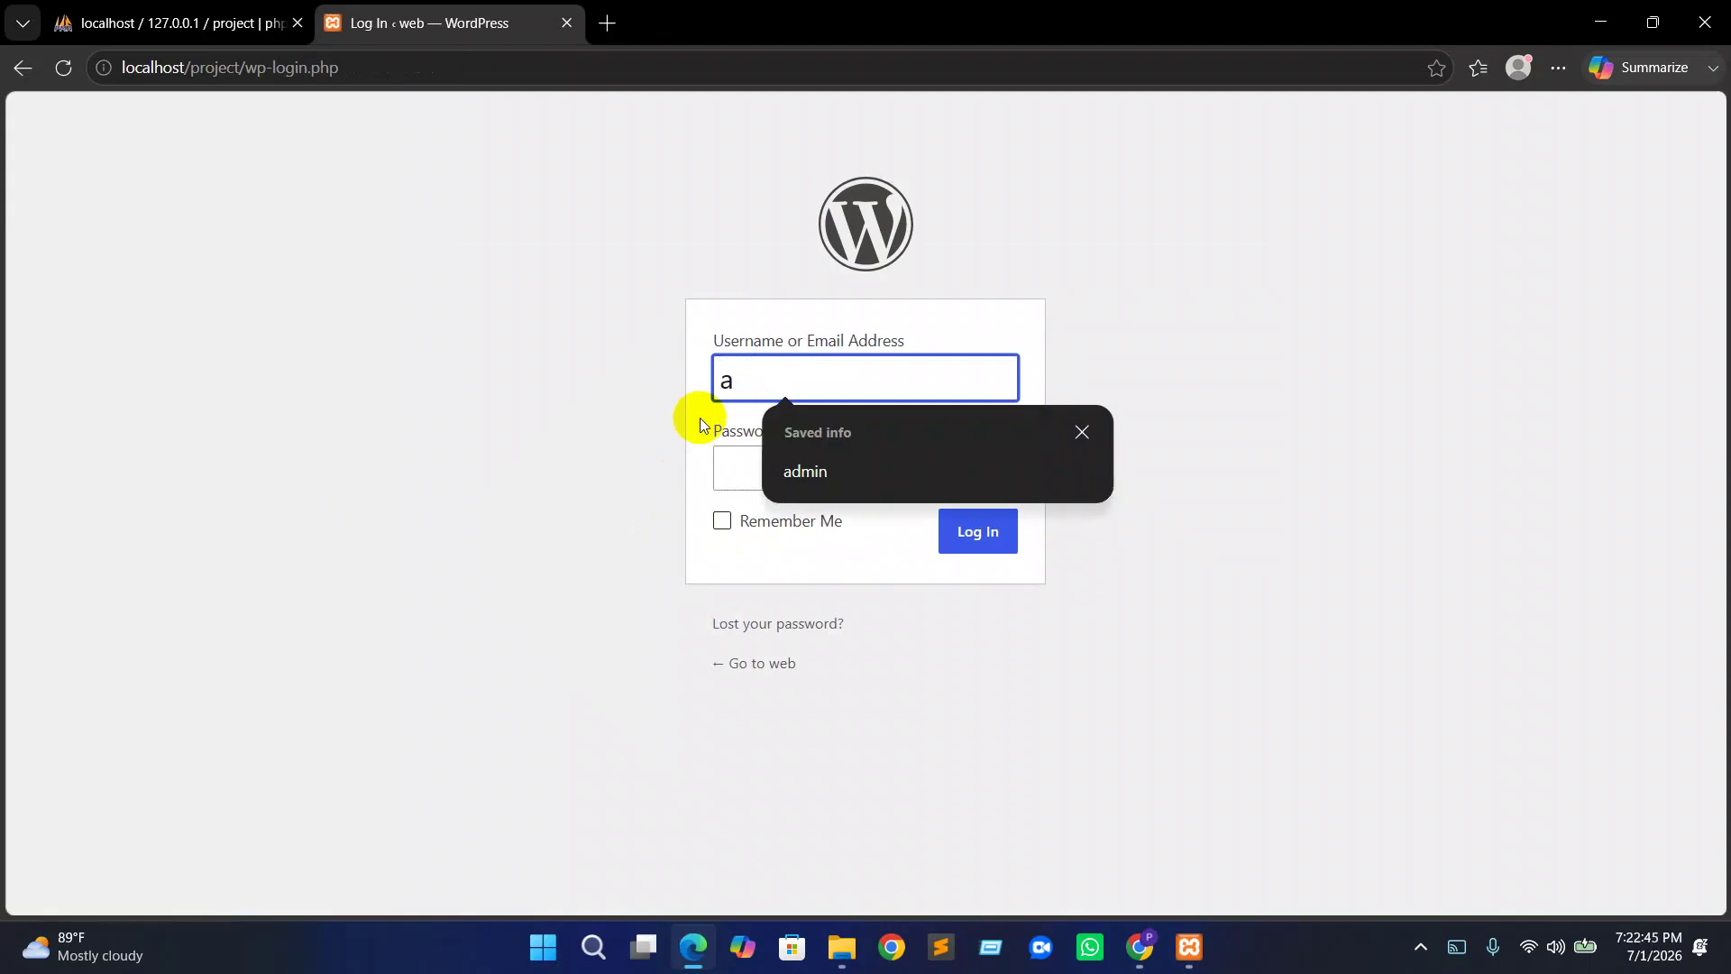
key(Down)
key(Return)
text(1)
key(Return)
text(admin1)
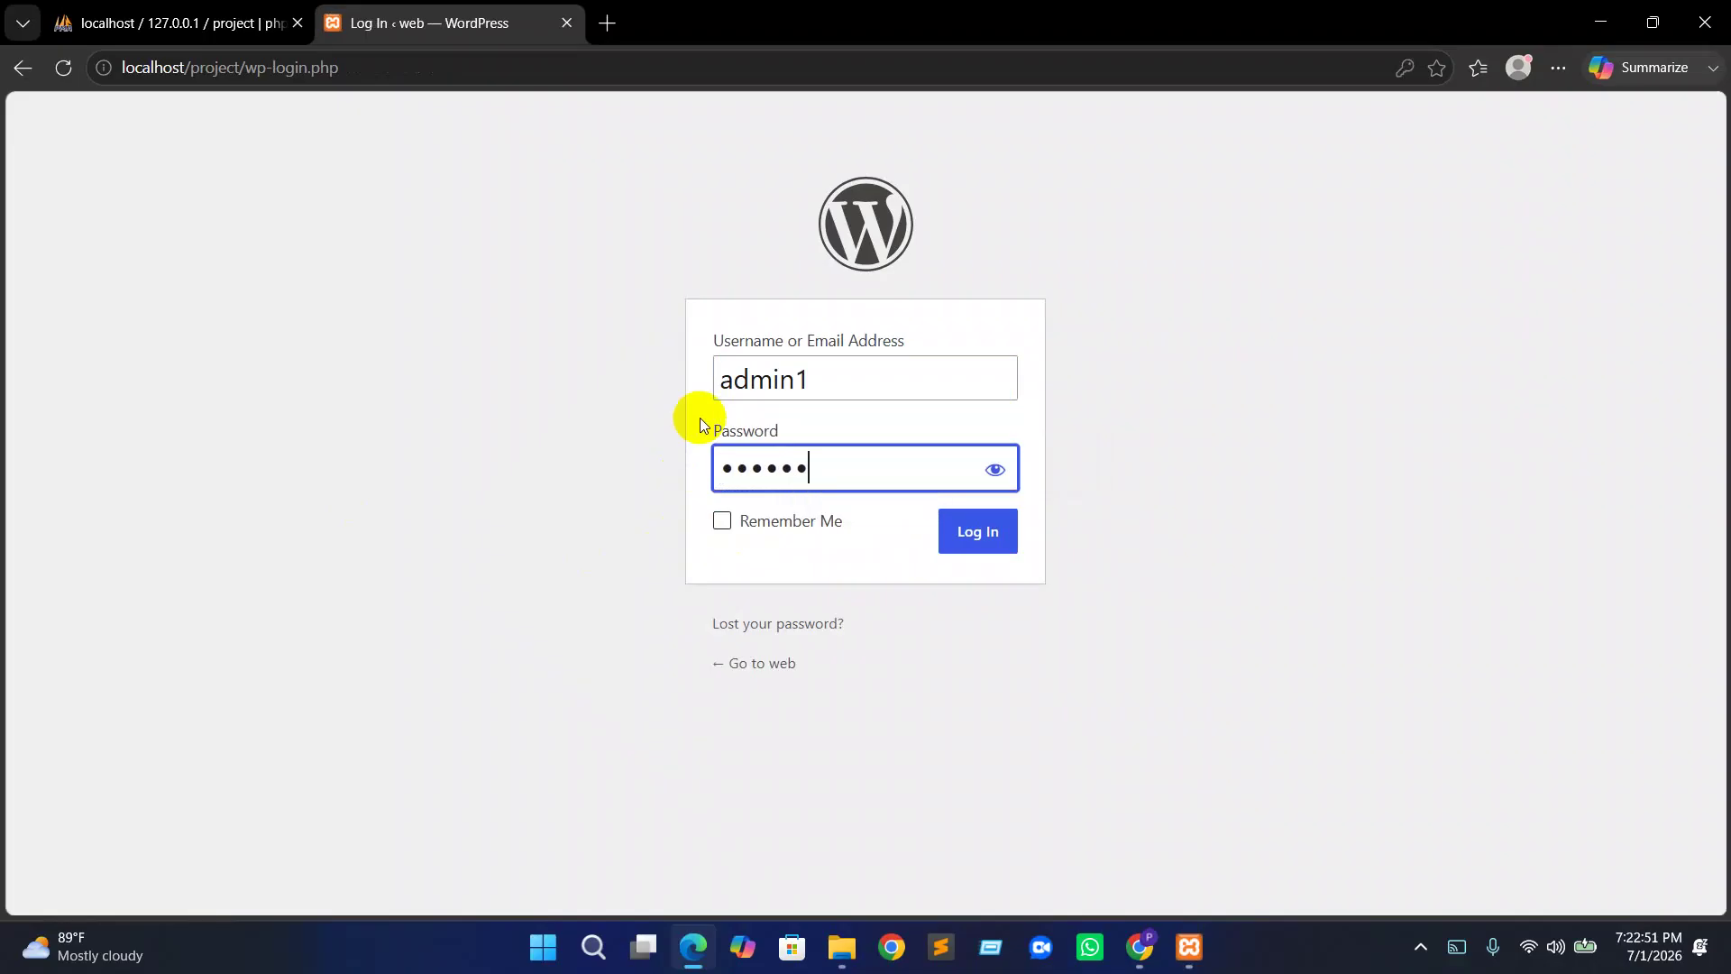
click(975, 540)
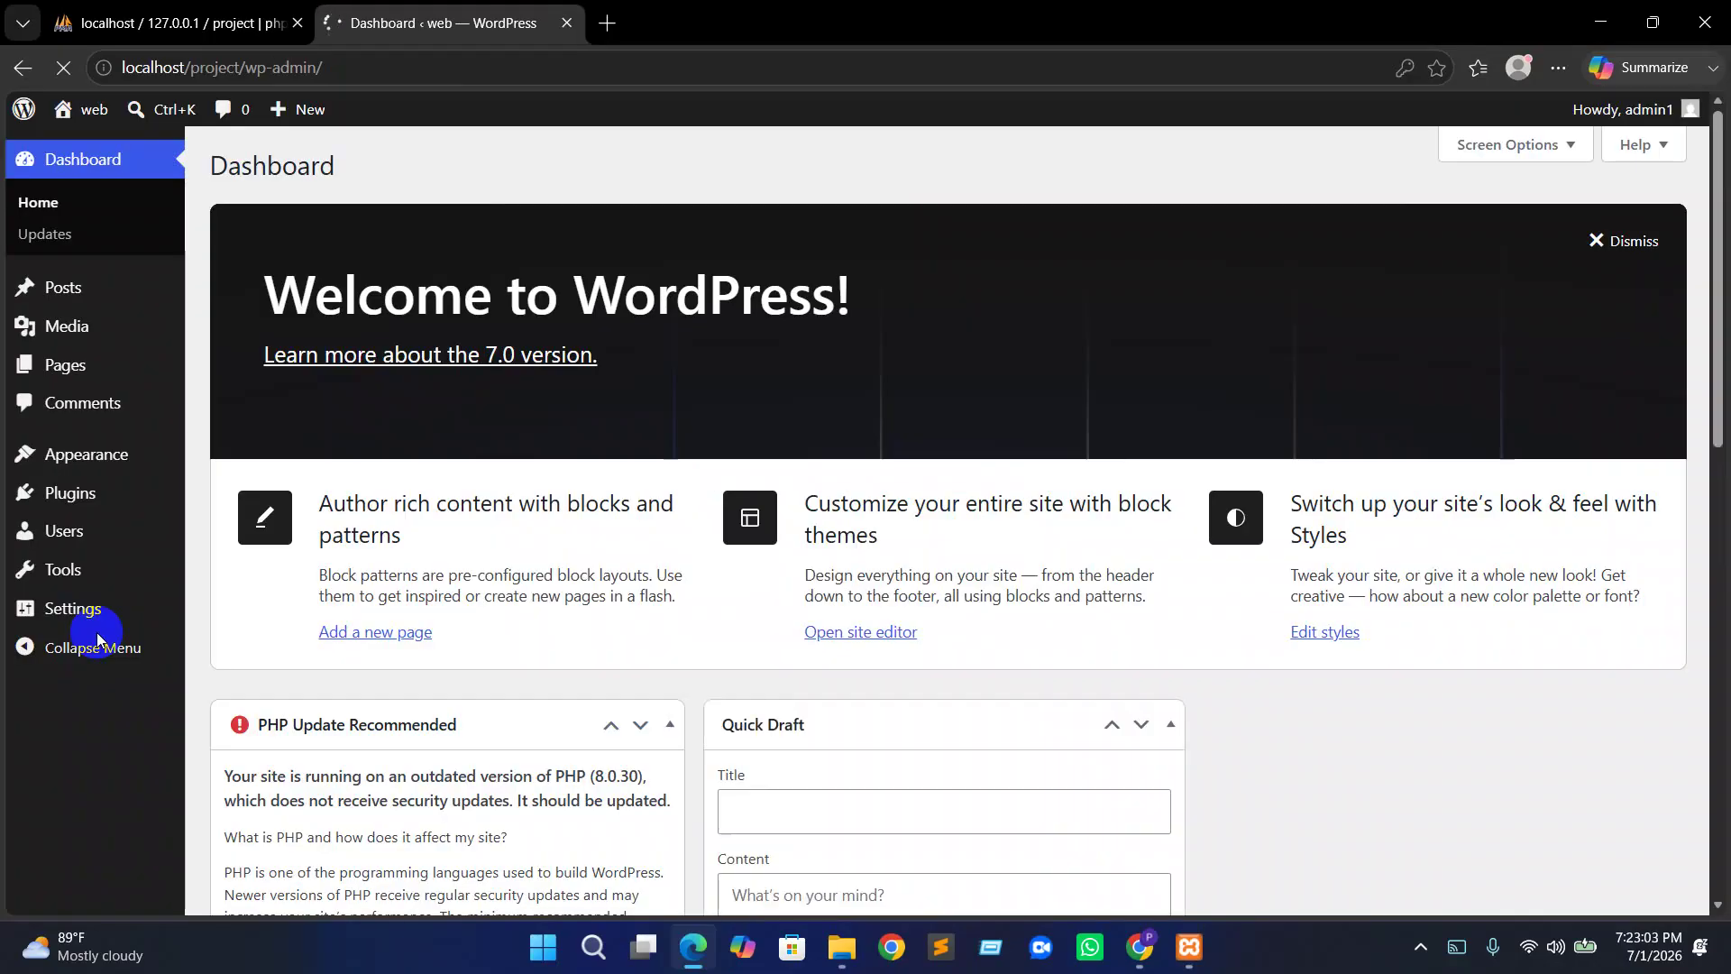
Scroll the Dashboard and try the Quick Draft title and content boxes
scroll(654, 615, down, 1)
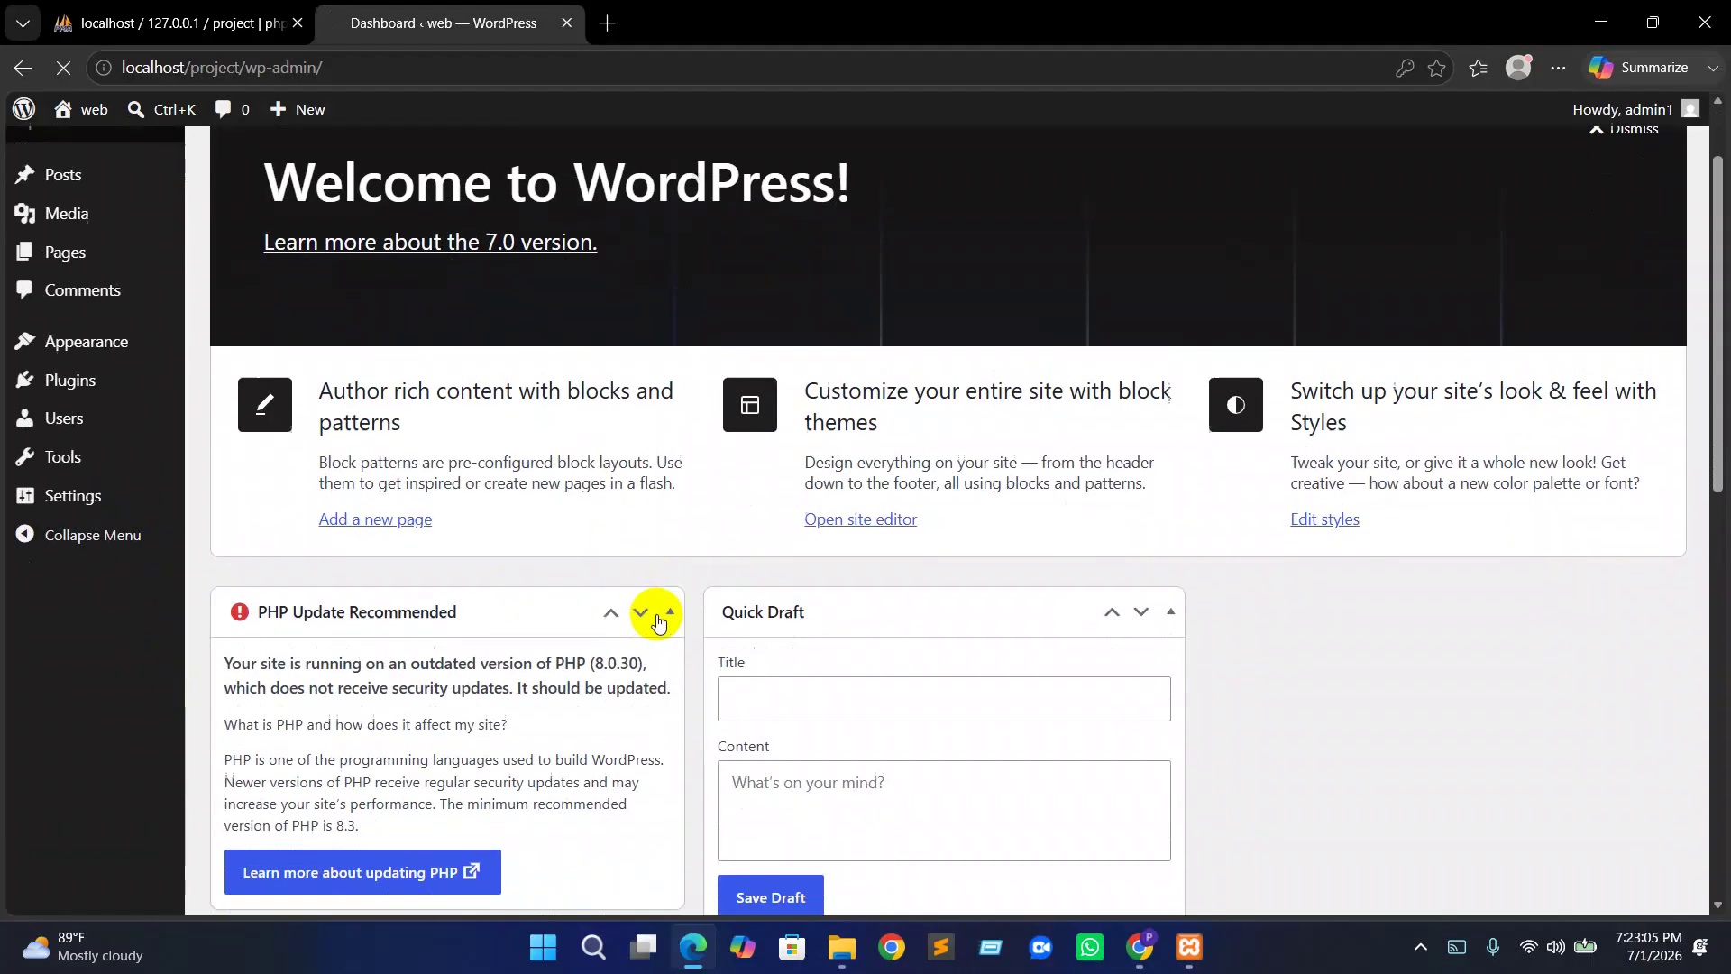
scroll(665, 639, down, 3)
scroll(667, 640, up, 5)
scroll(671, 646, down, 3)
click(762, 470)
click(758, 556)
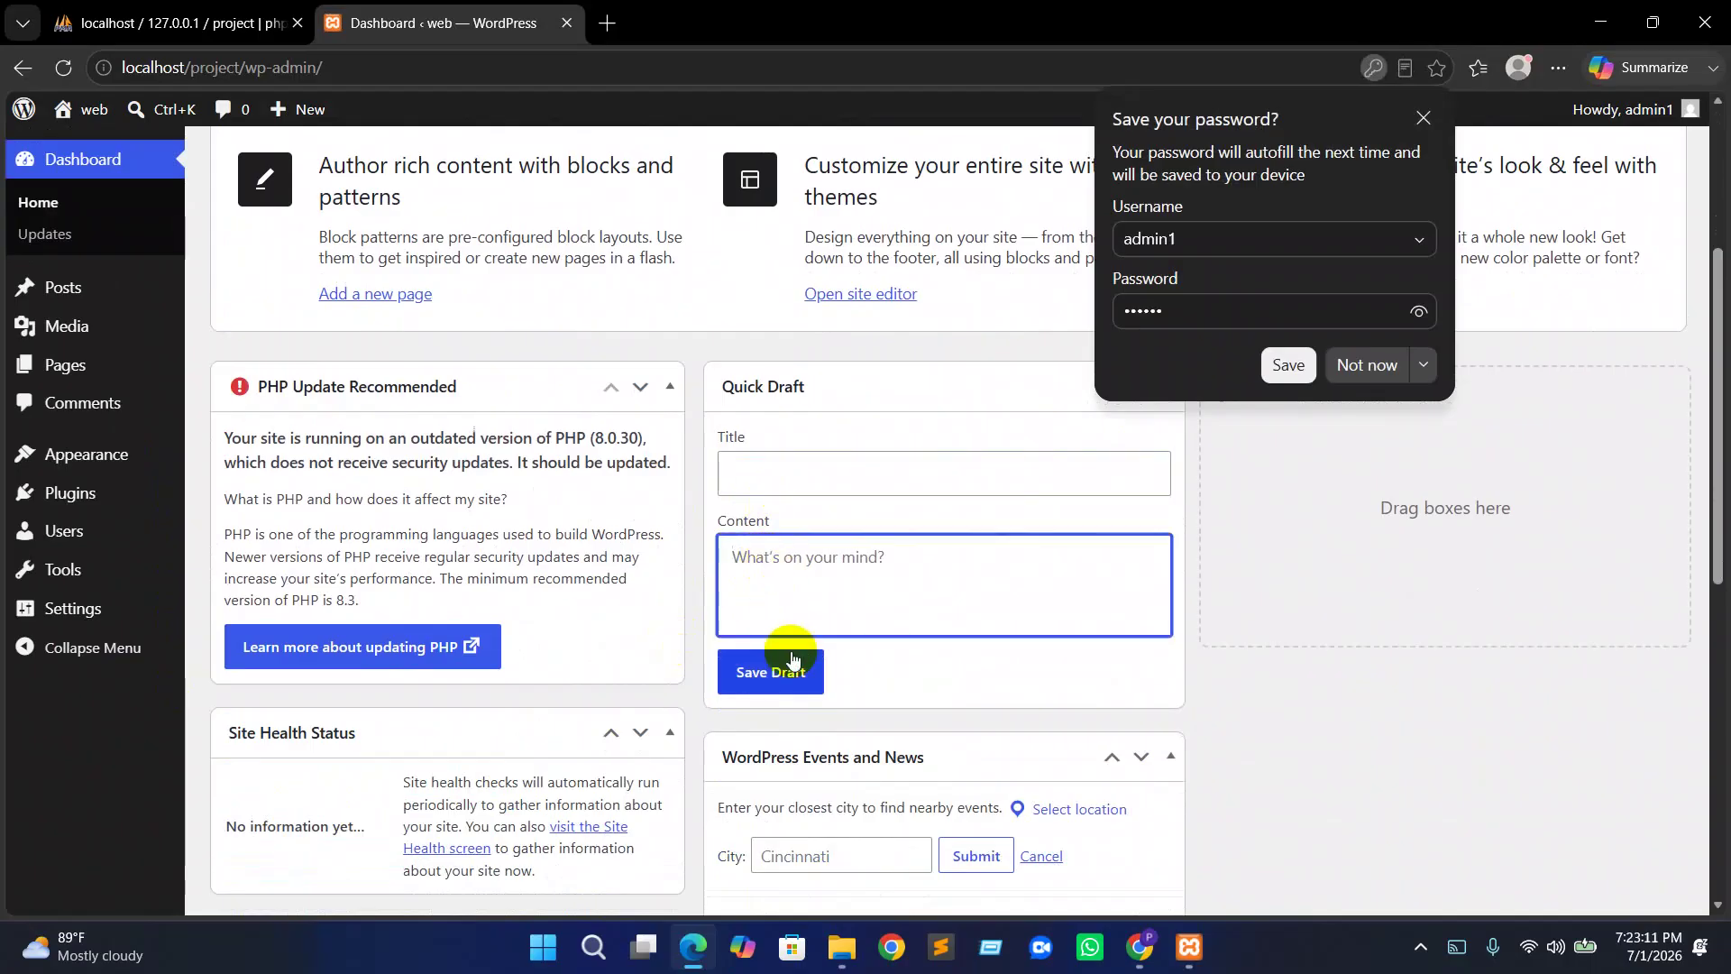
Decline Edge's offer to save the password and open the Posts list
scroll(793, 657, down, 2)
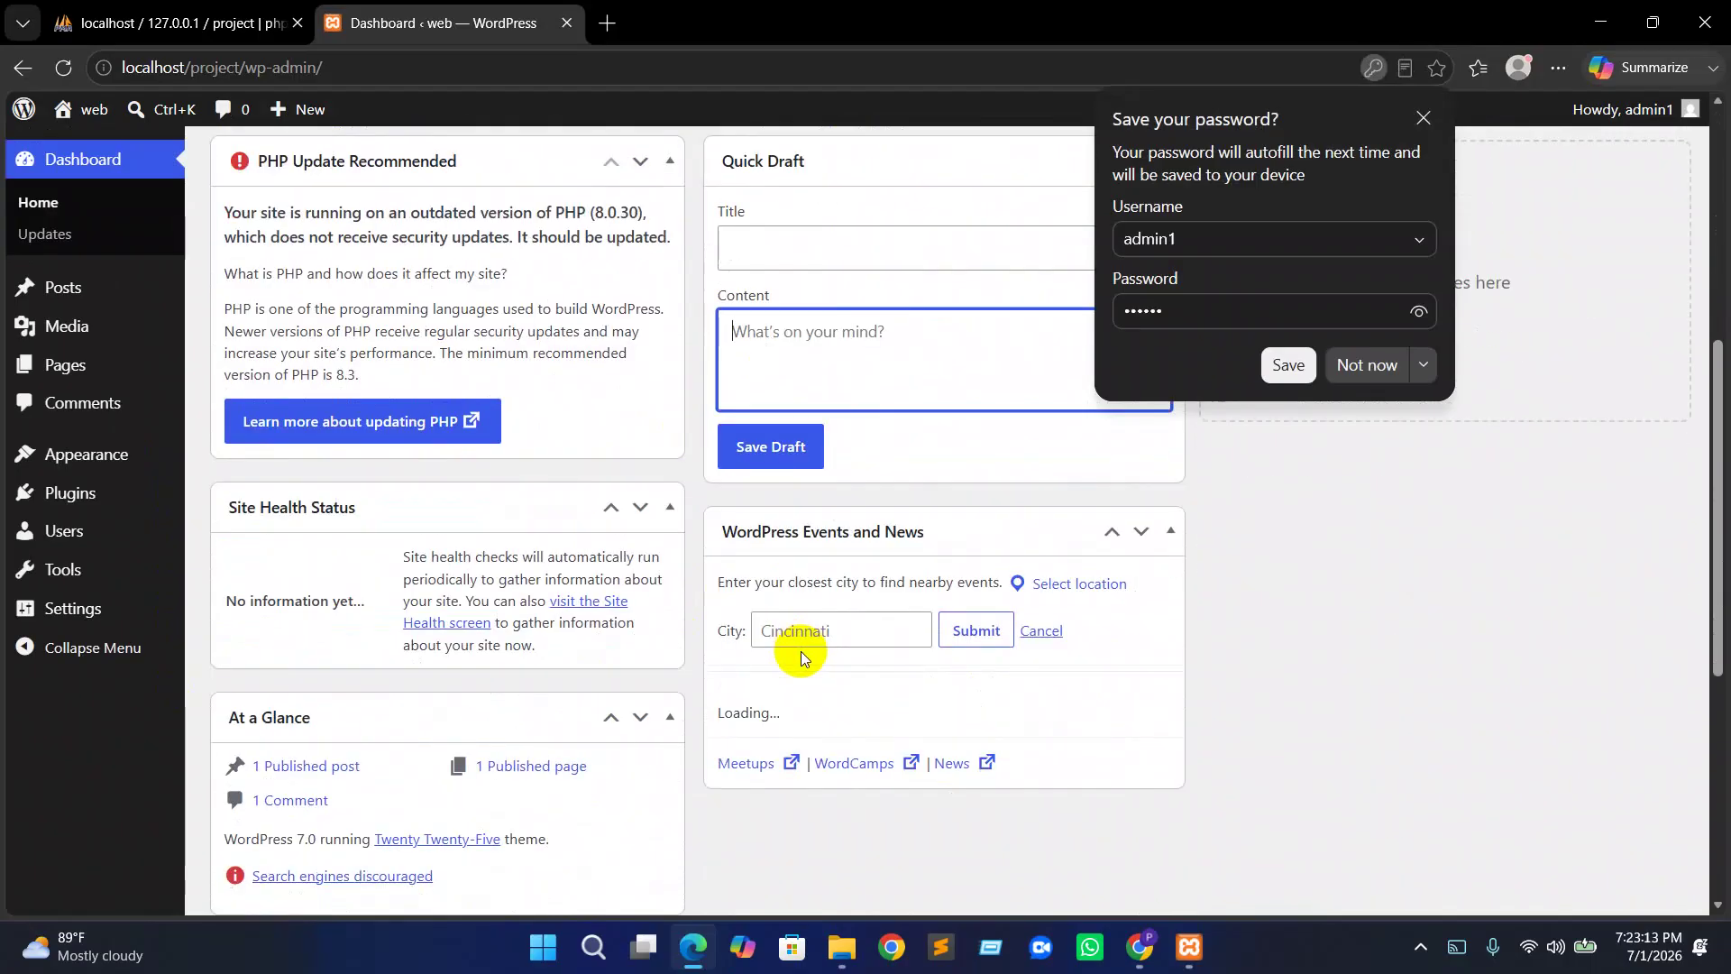
scroll(798, 651, up, 2)
scroll(811, 658, up, 2)
click(1367, 364)
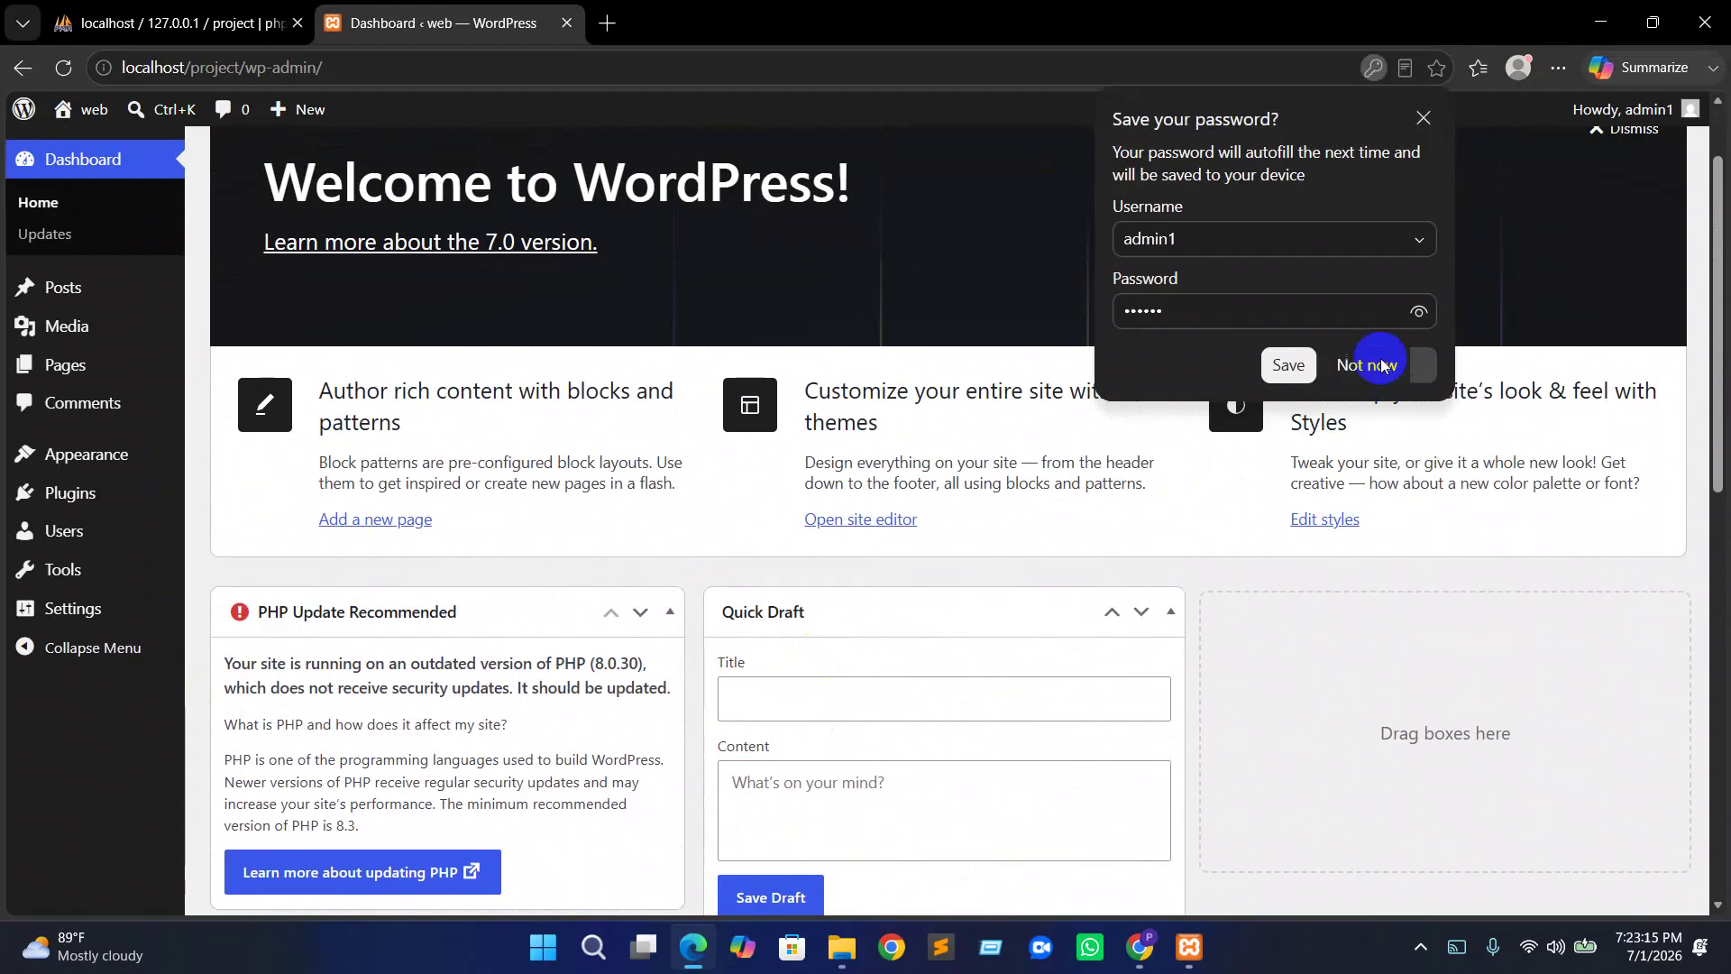
click(65, 288)
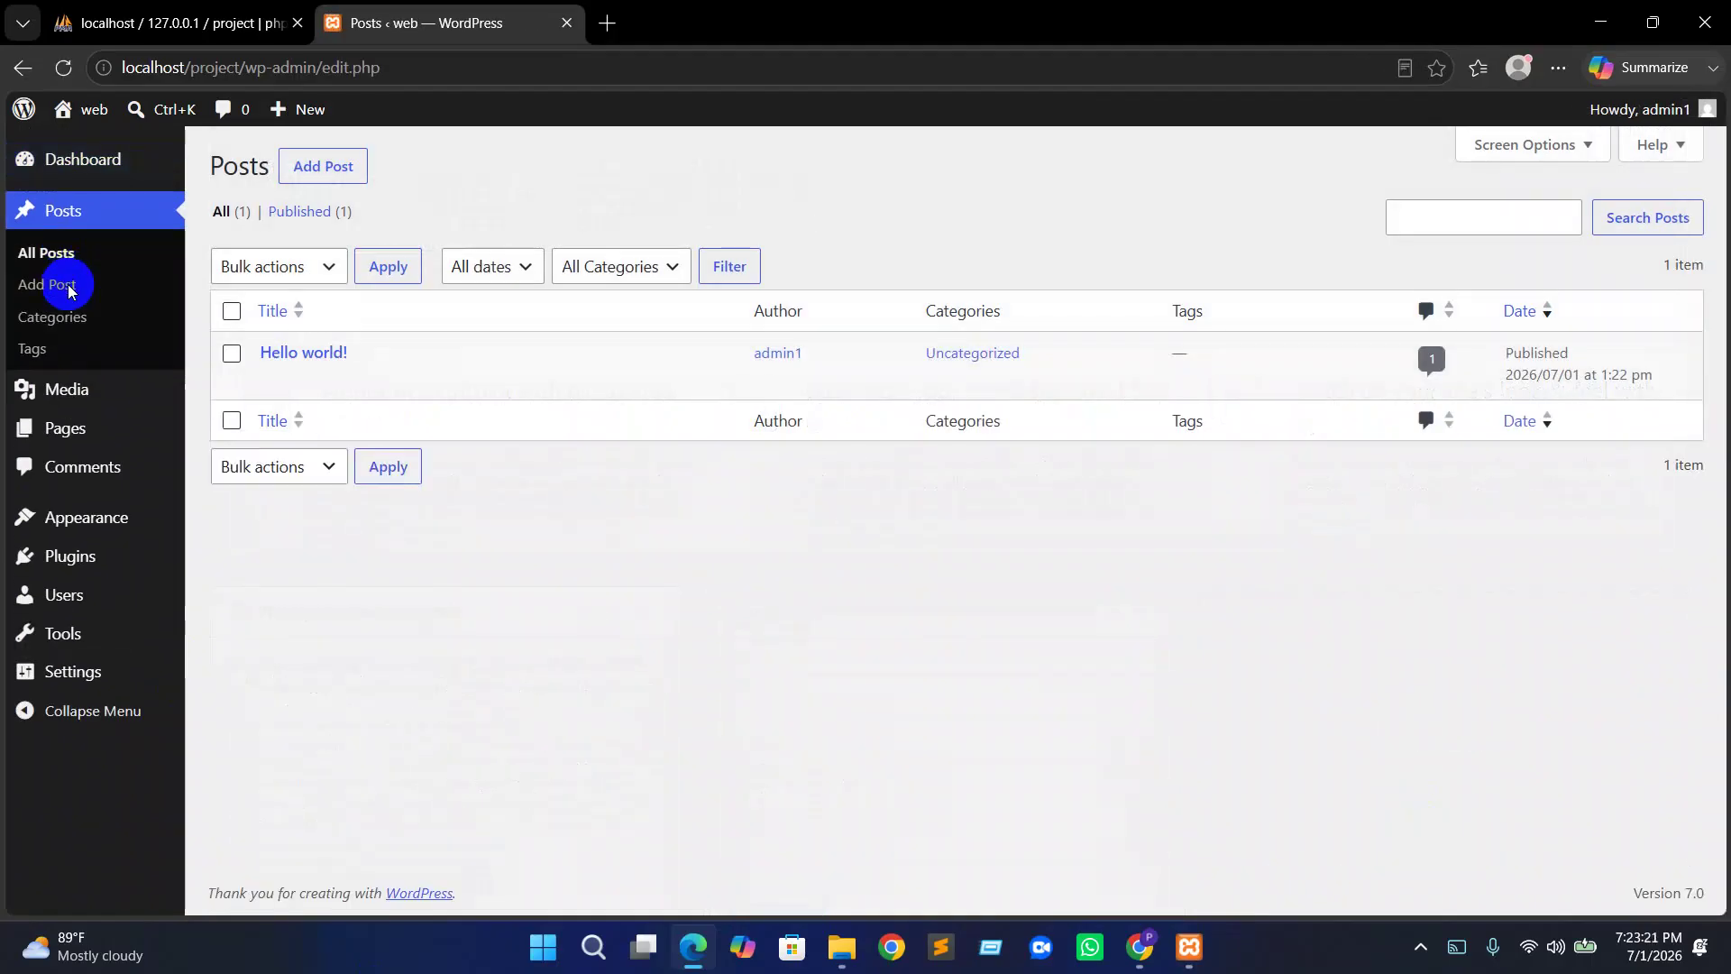
Open Hello world! in the block editor, dismiss the welcome guide, and select the welcome paragraph
mouse_move(262, 375)
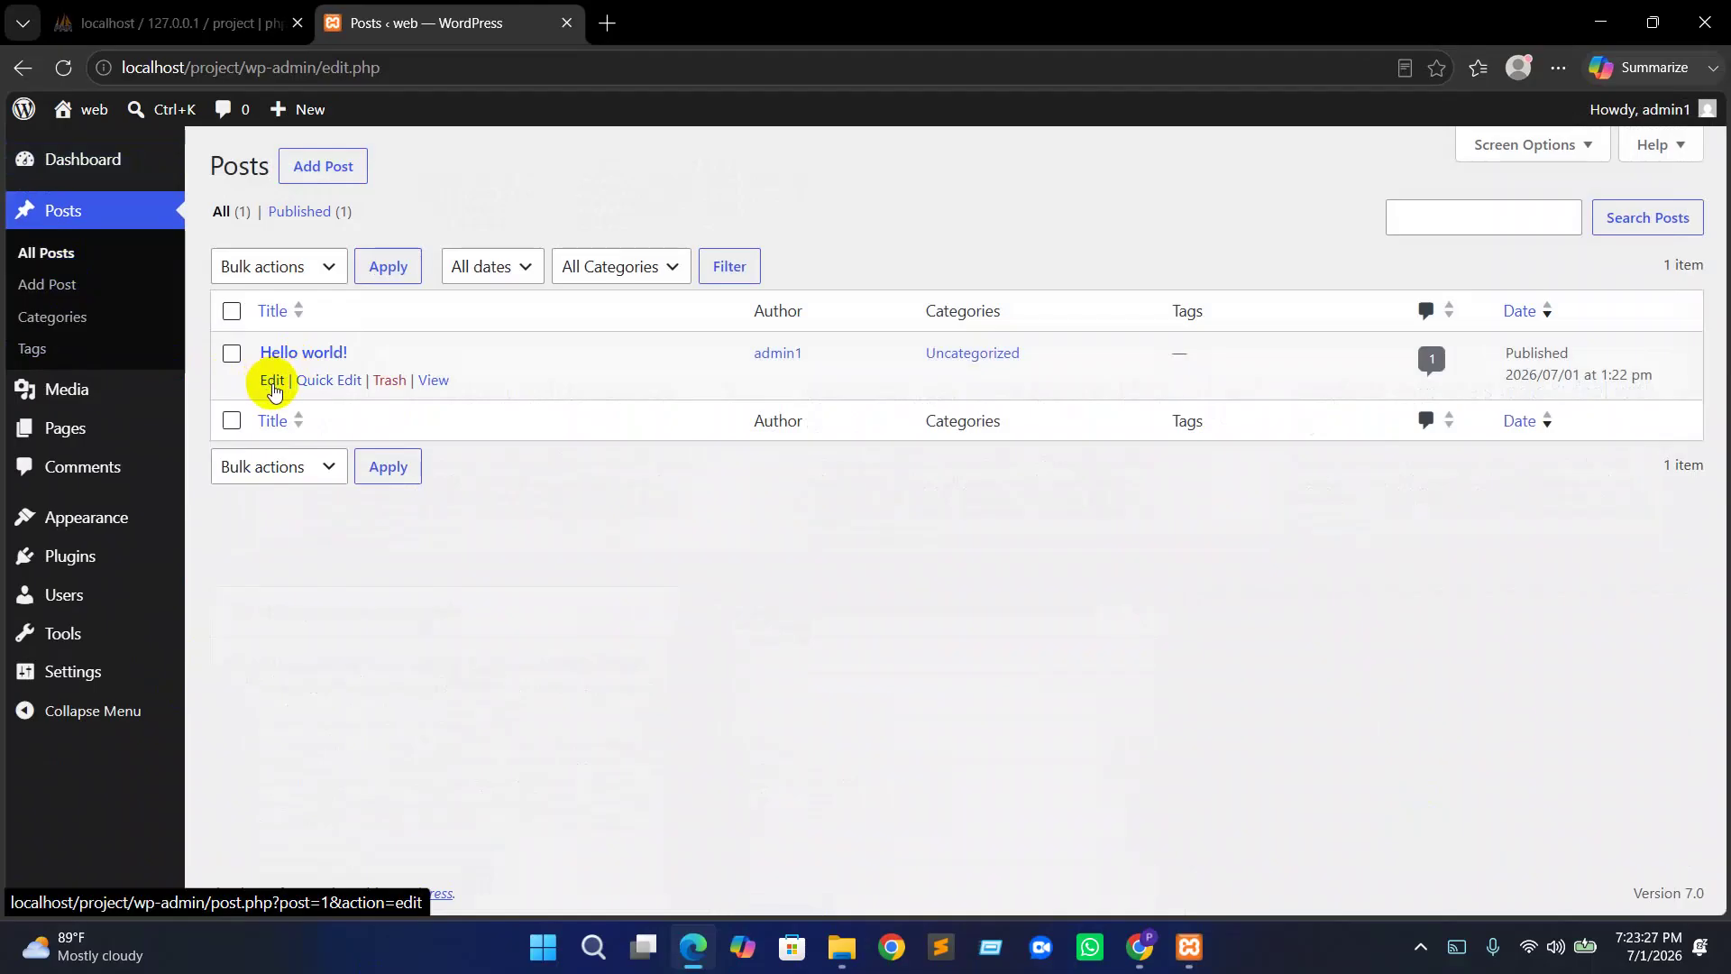
click(273, 383)
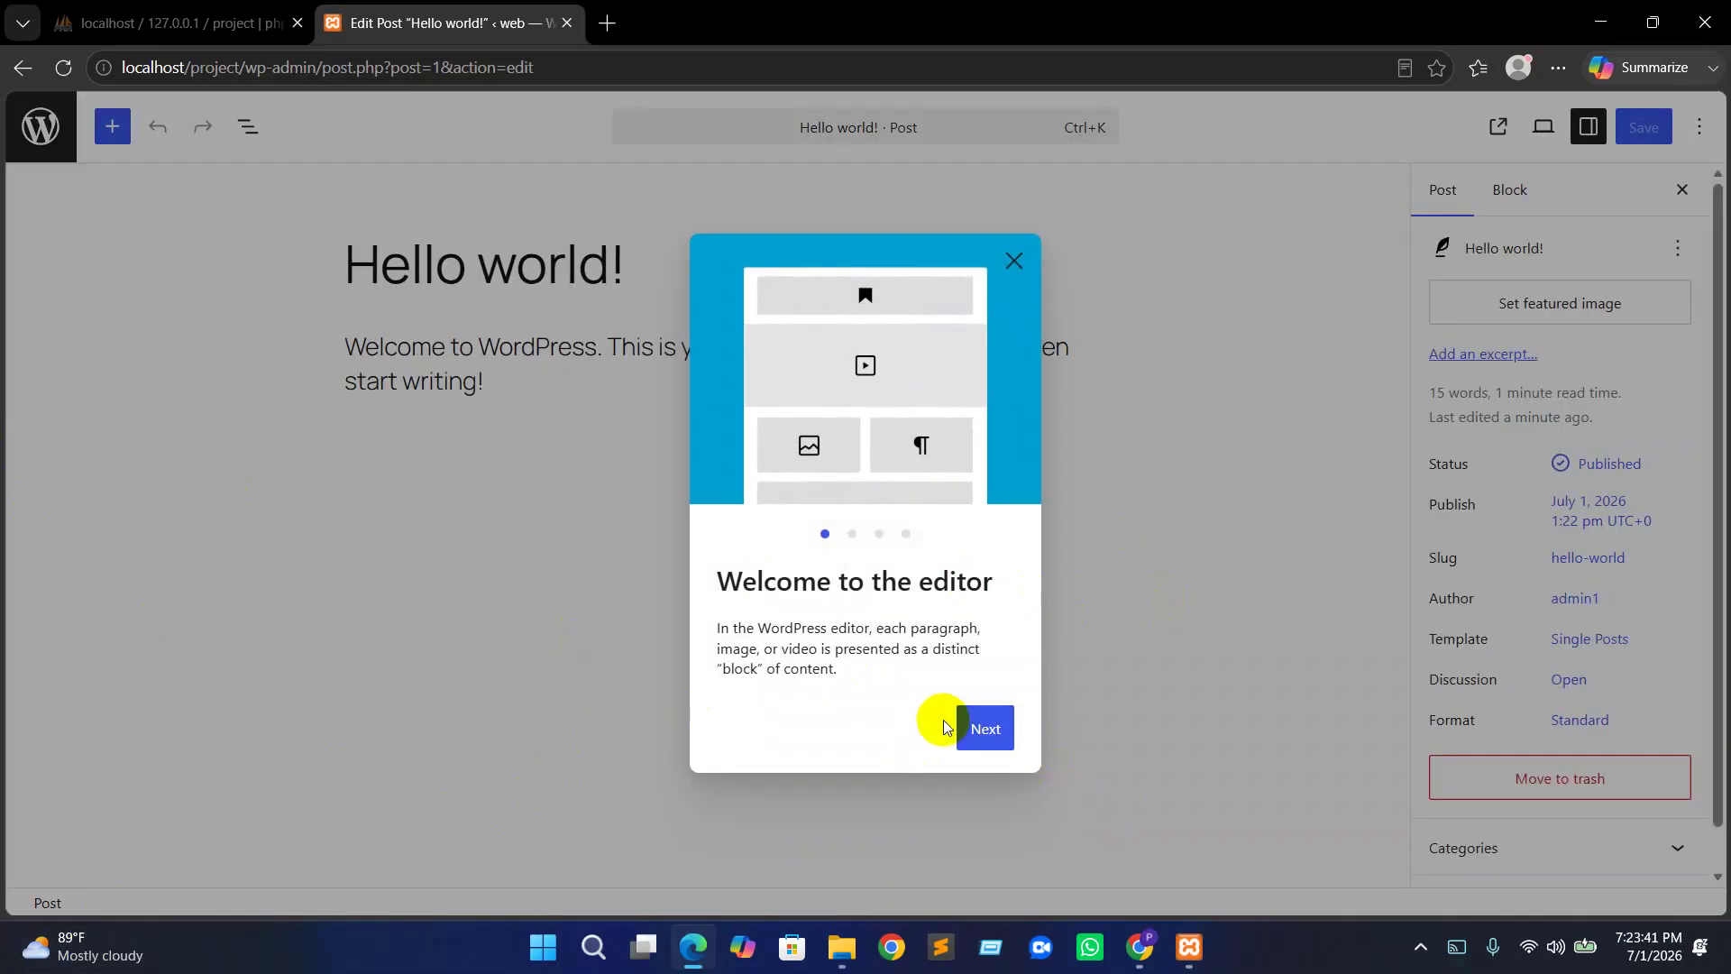
click(986, 727)
click(1004, 756)
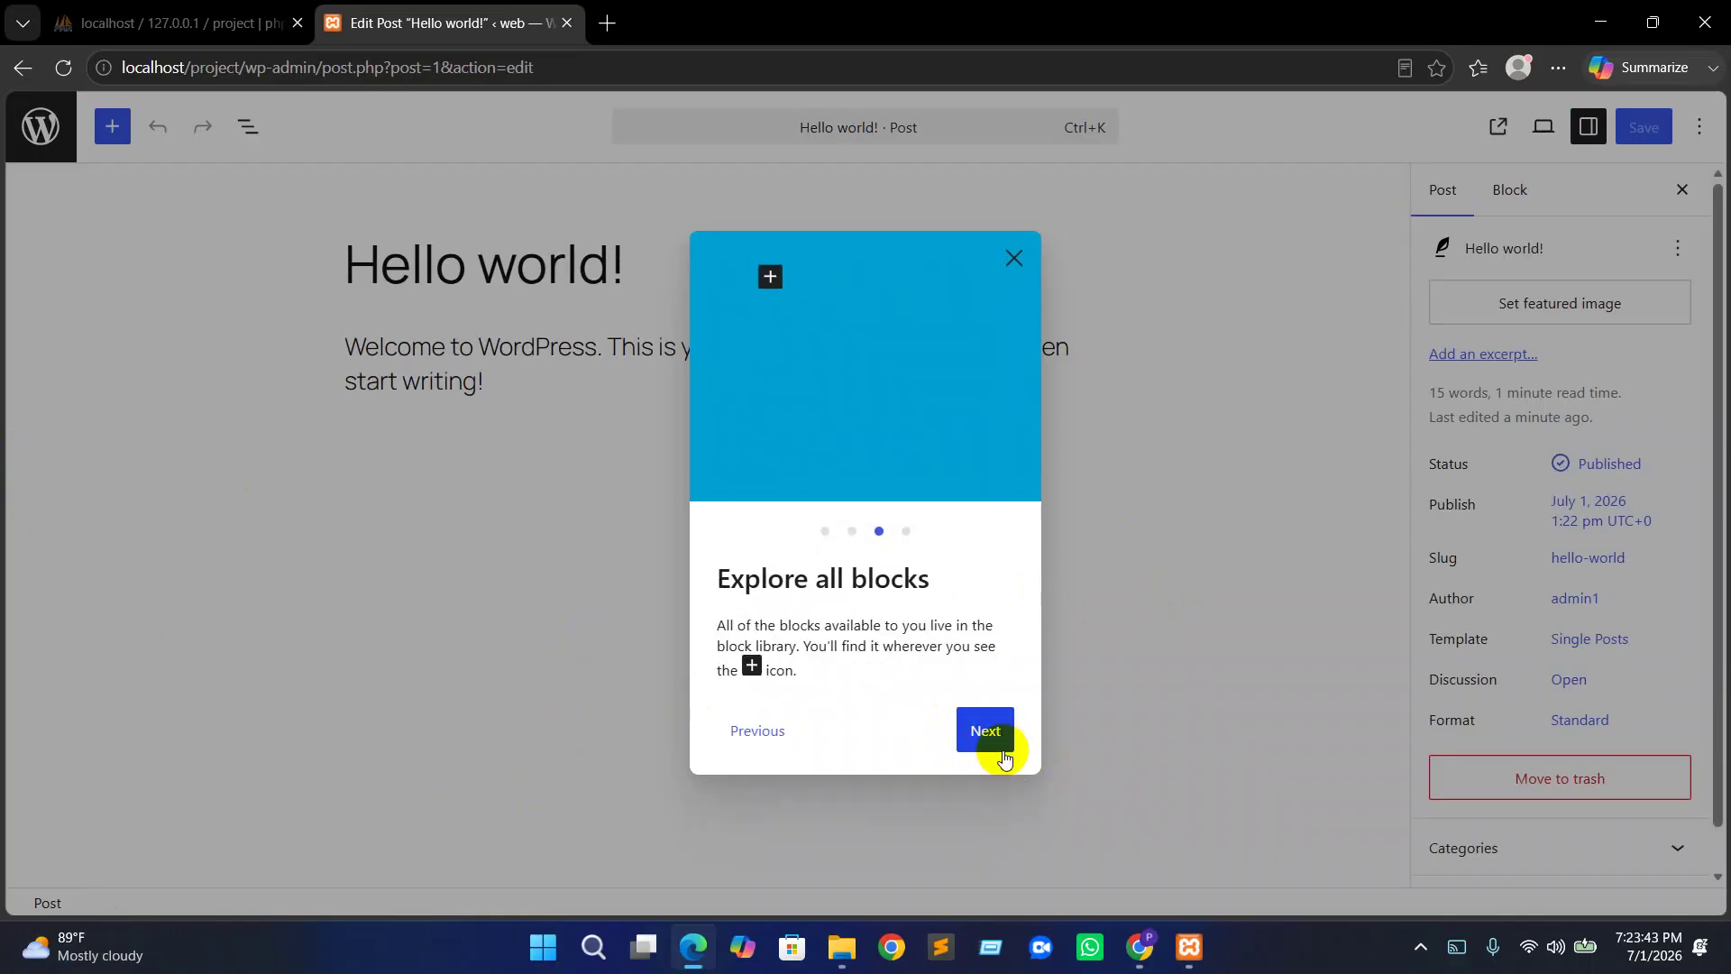
click(988, 735)
click(984, 732)
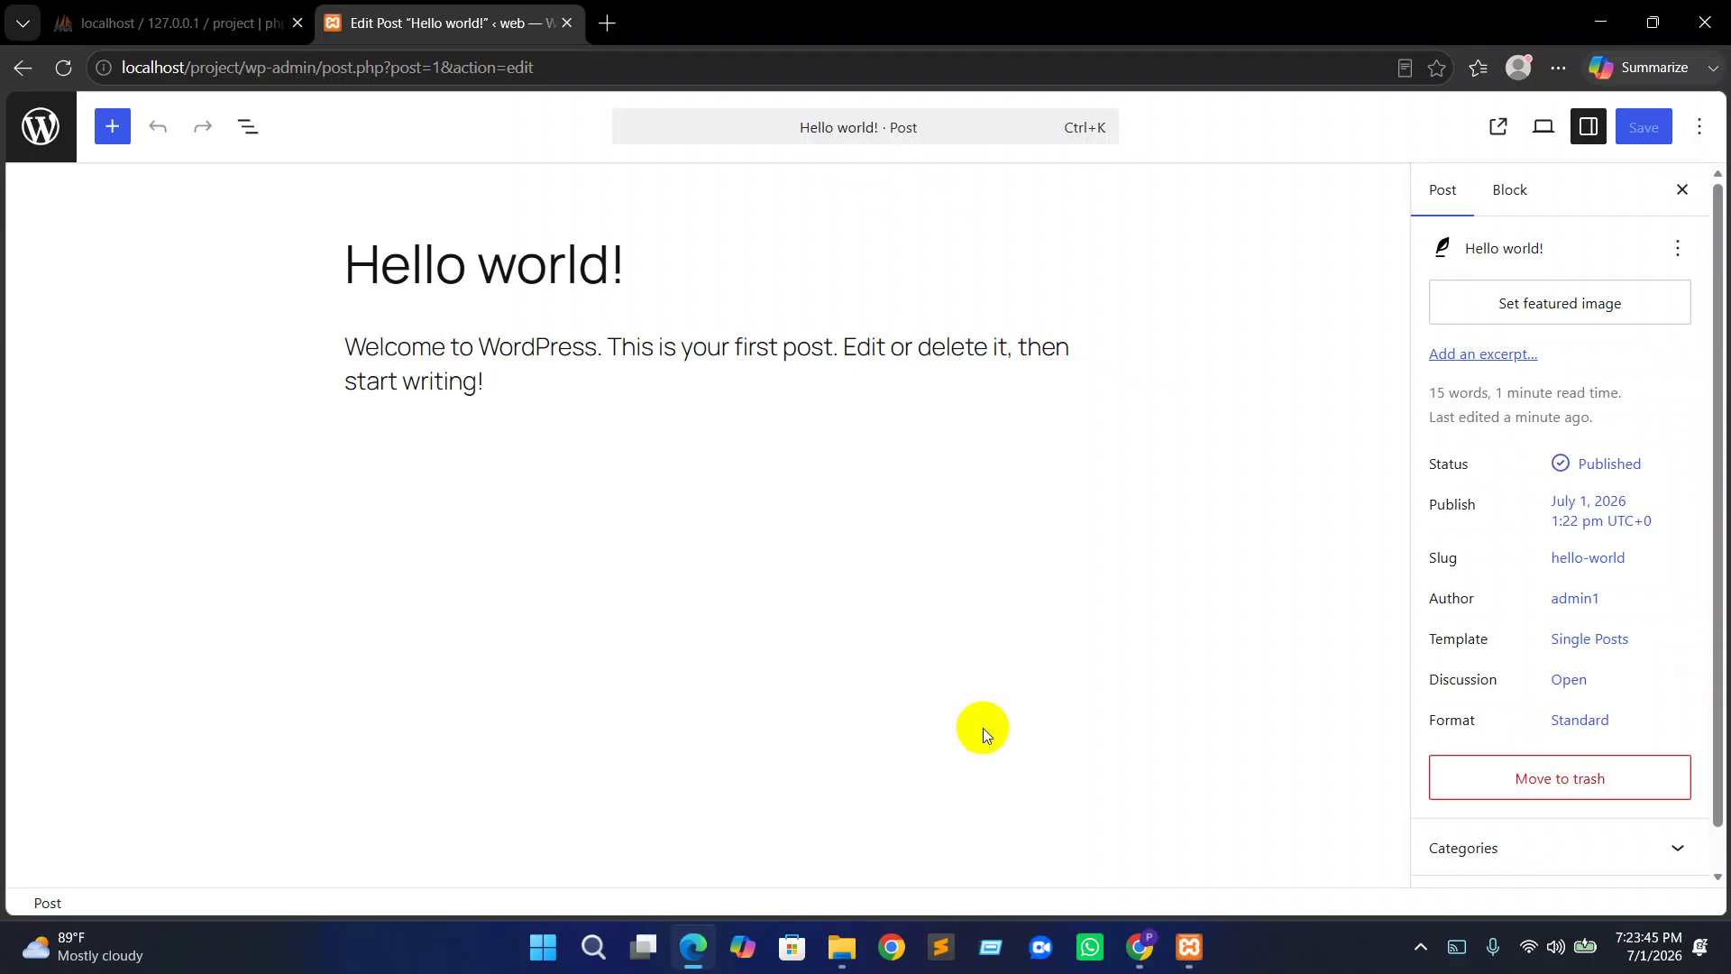
click(630, 261)
click(348, 349)
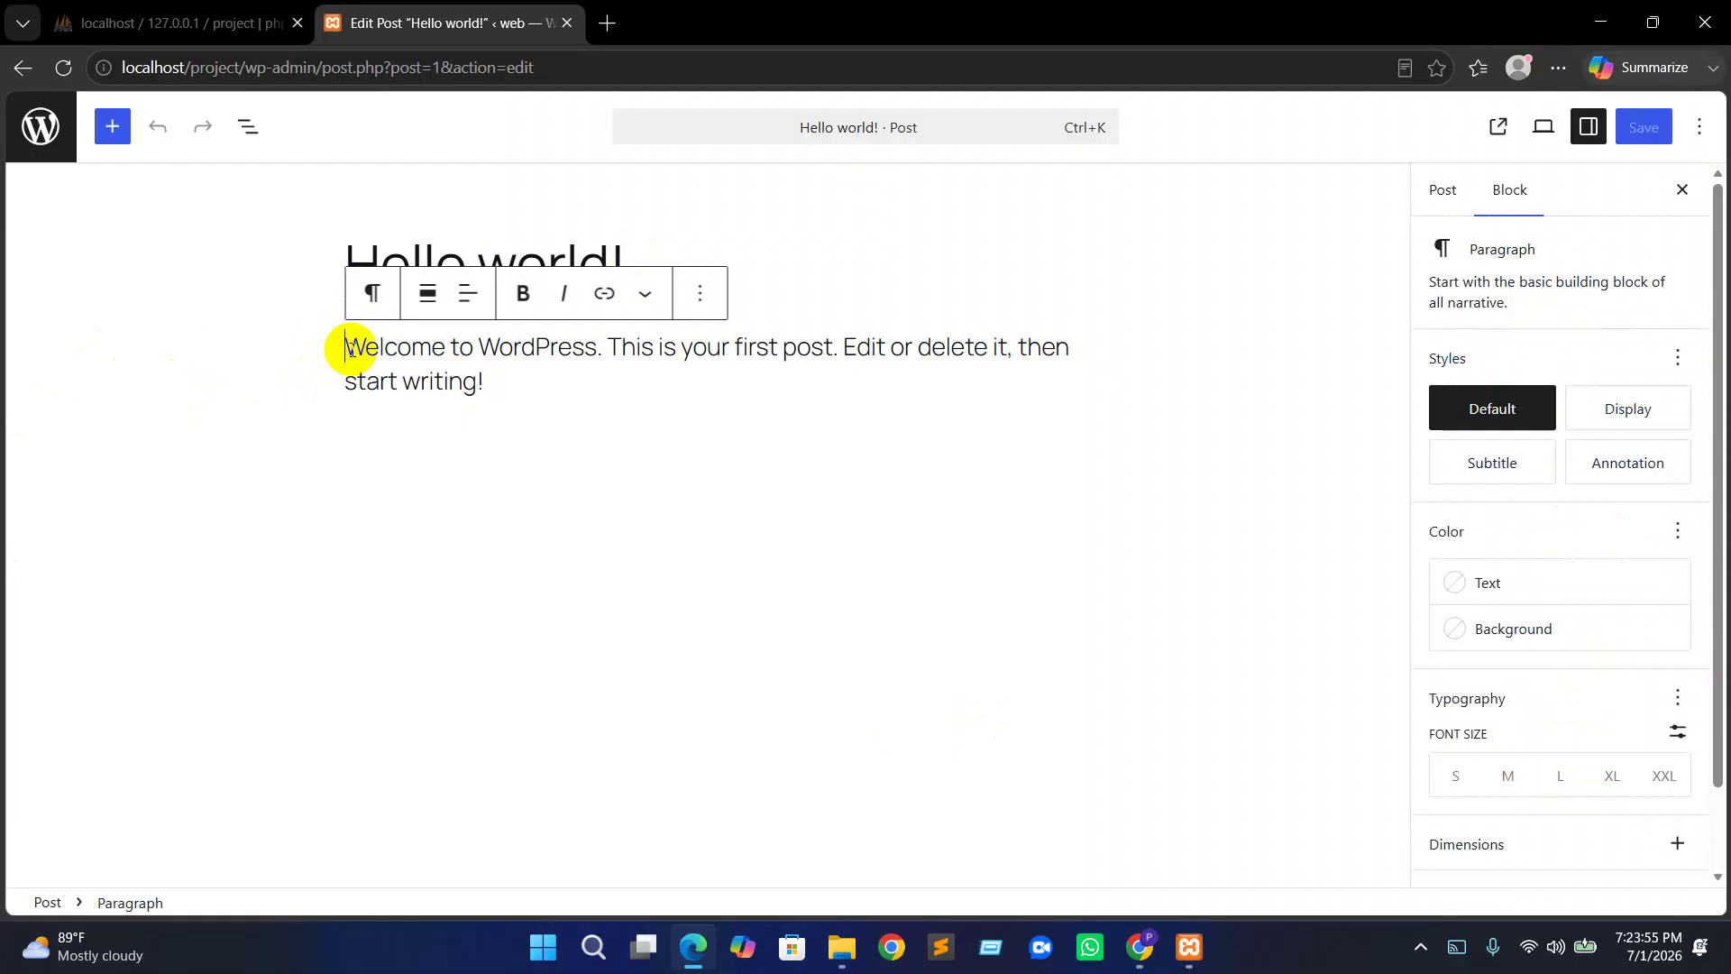
Search Bing for lorem ipsum, select the lipsum.com article text, and add an empty post block
click(607, 24)
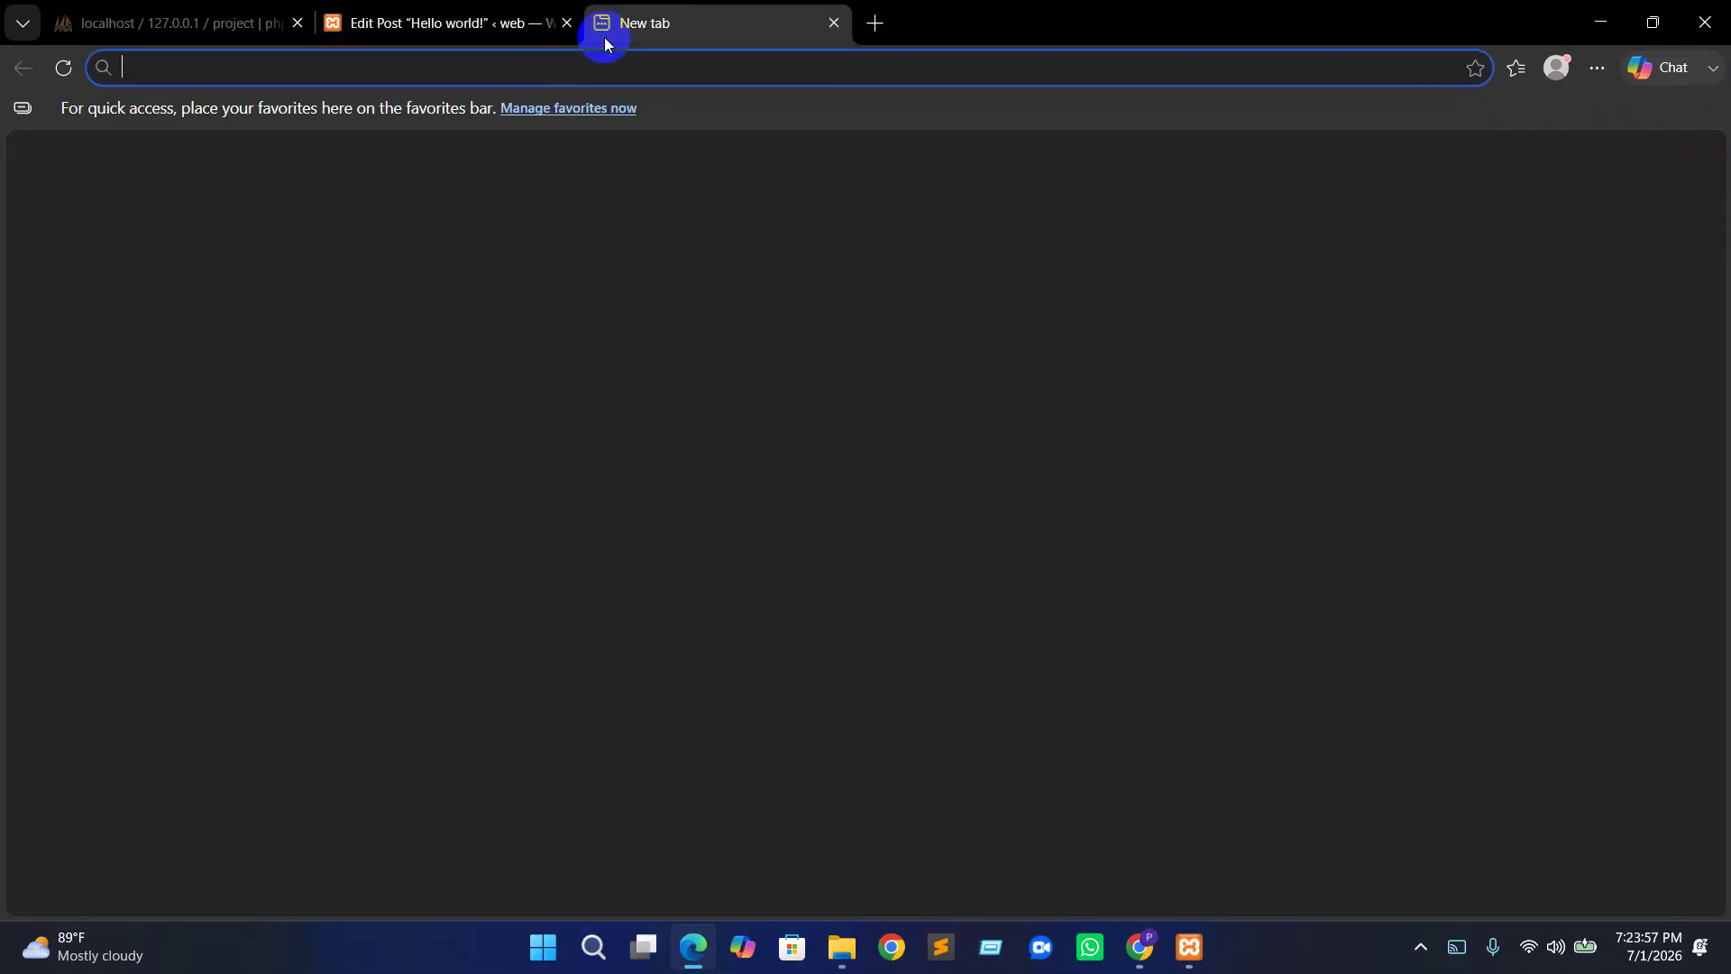
text(lo)
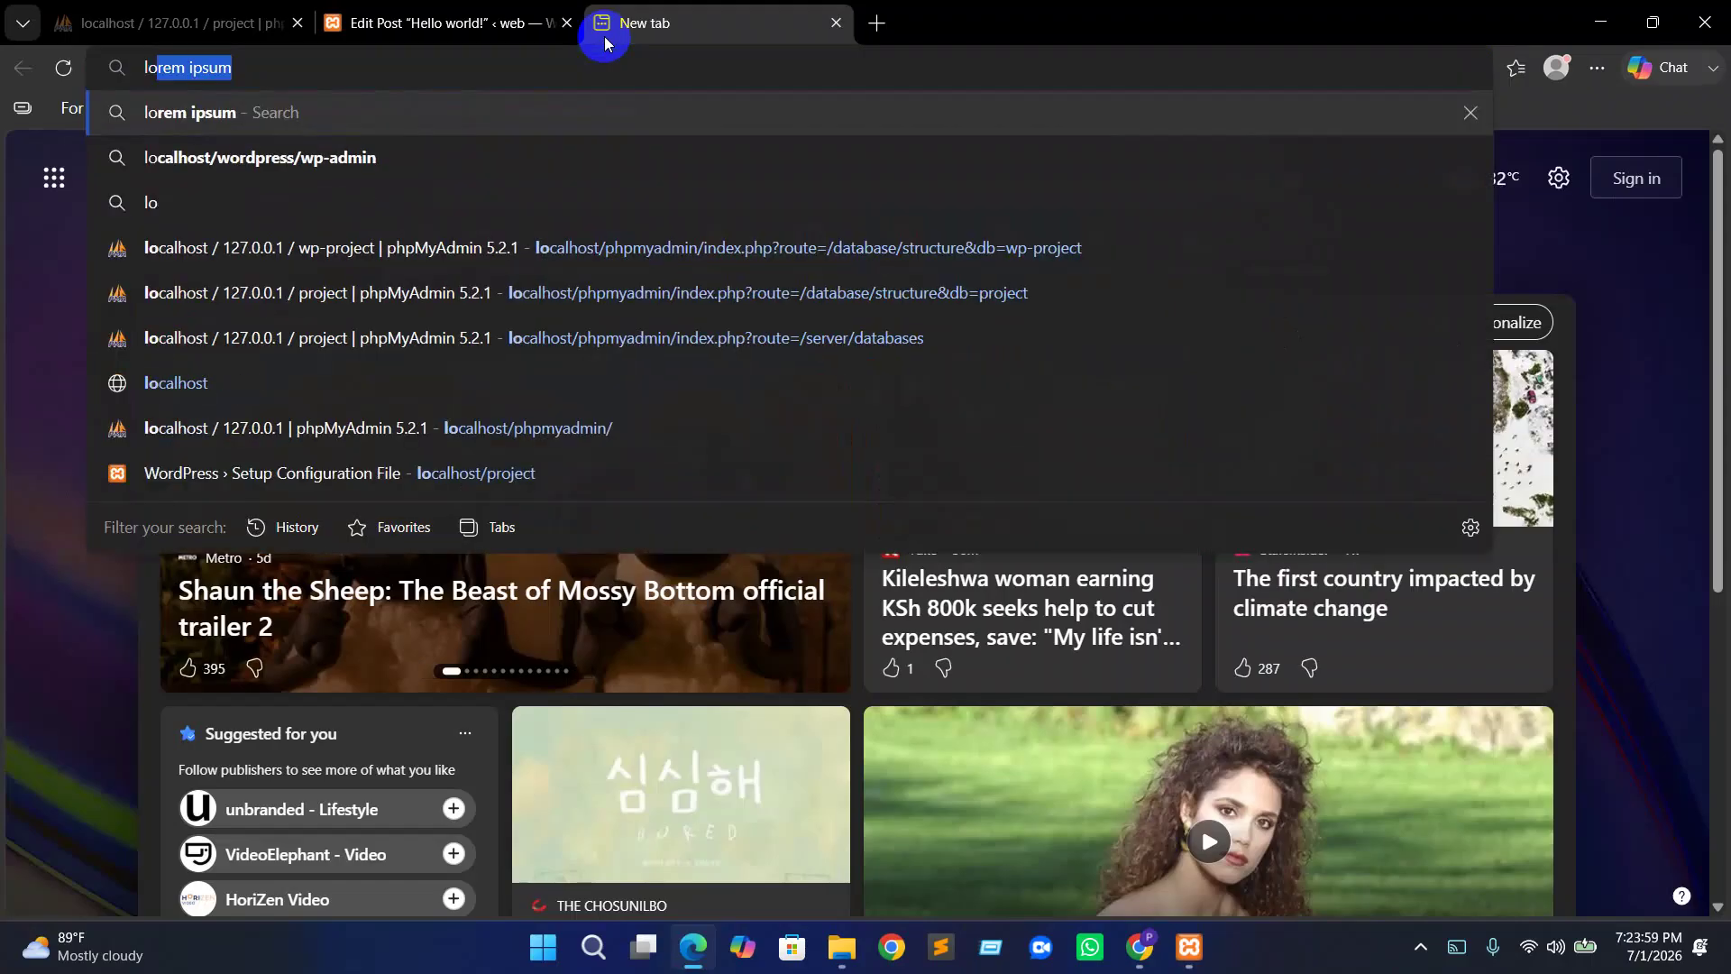
key(Return)
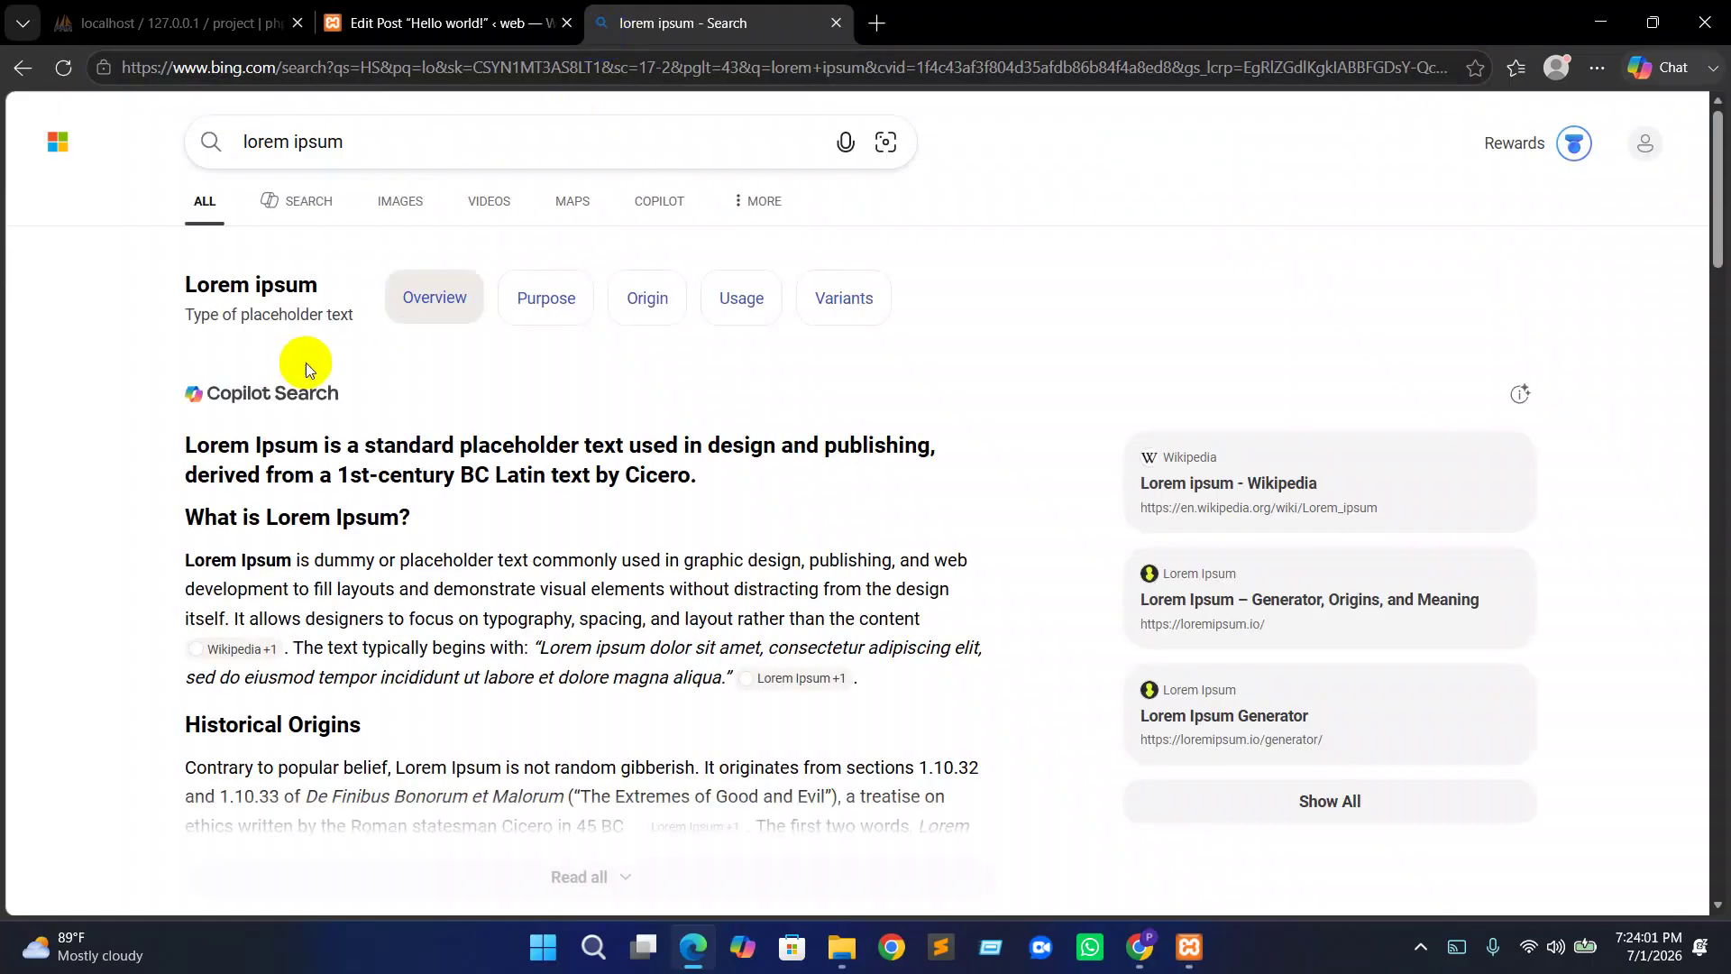
scroll(304, 648, down, 8)
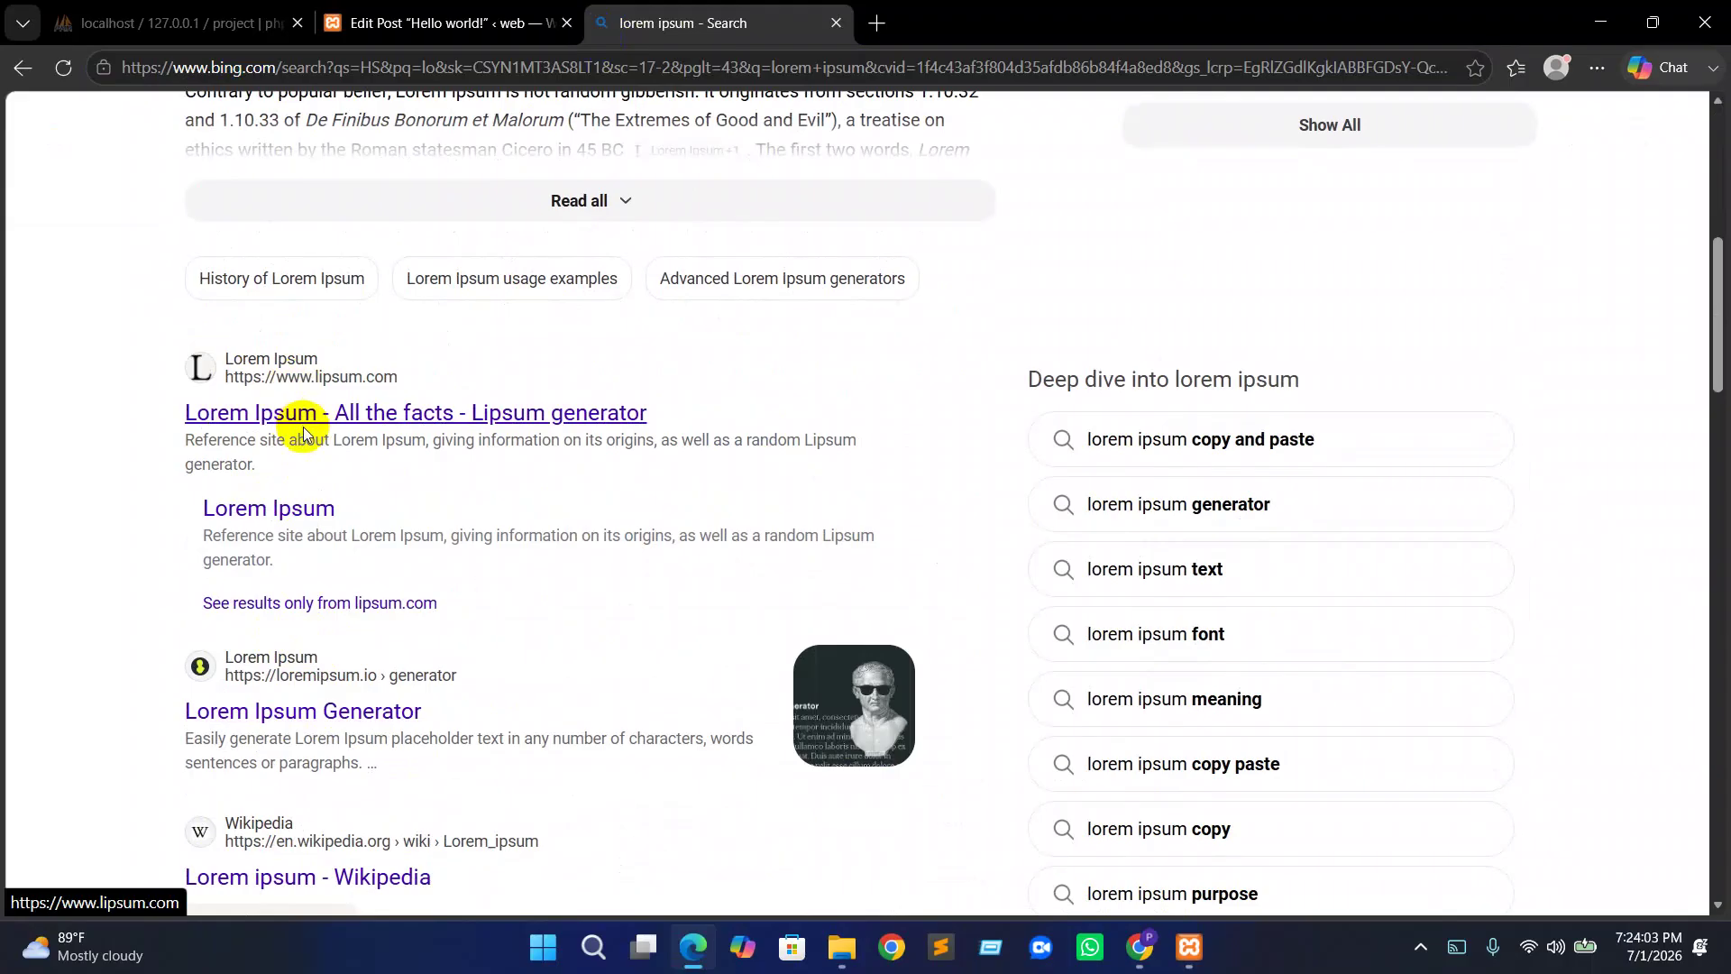
click(308, 414)
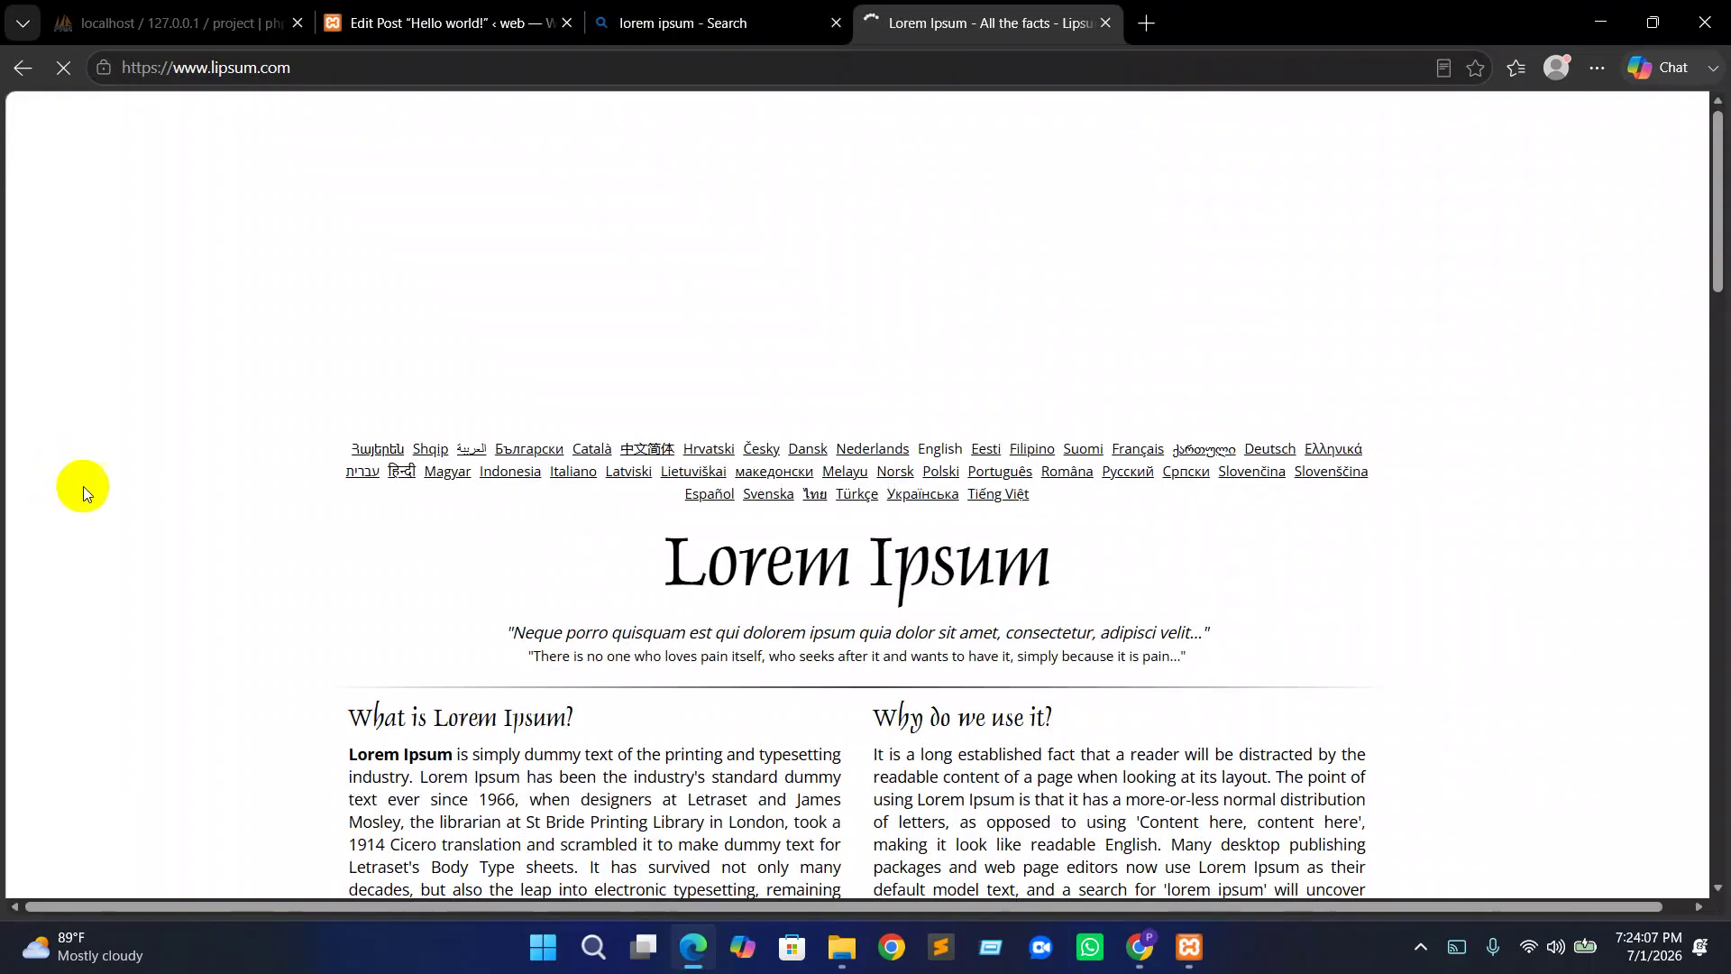
scroll(676, 560, down, 4)
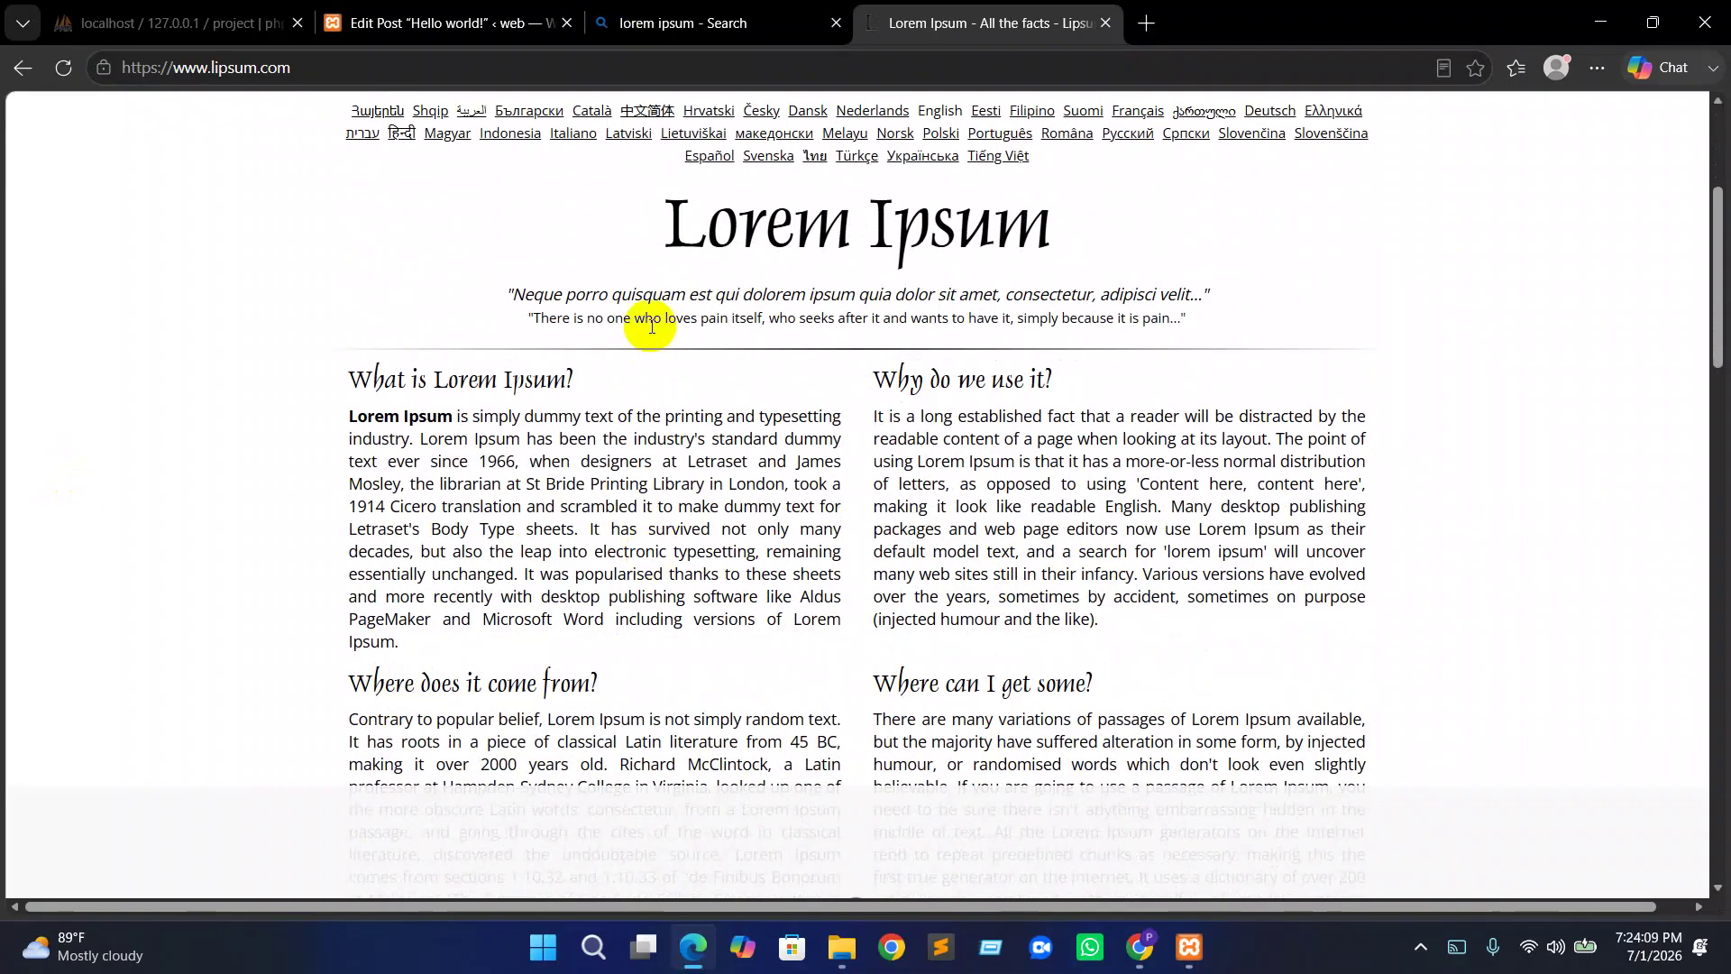
drag(674, 214, 1247, 409)
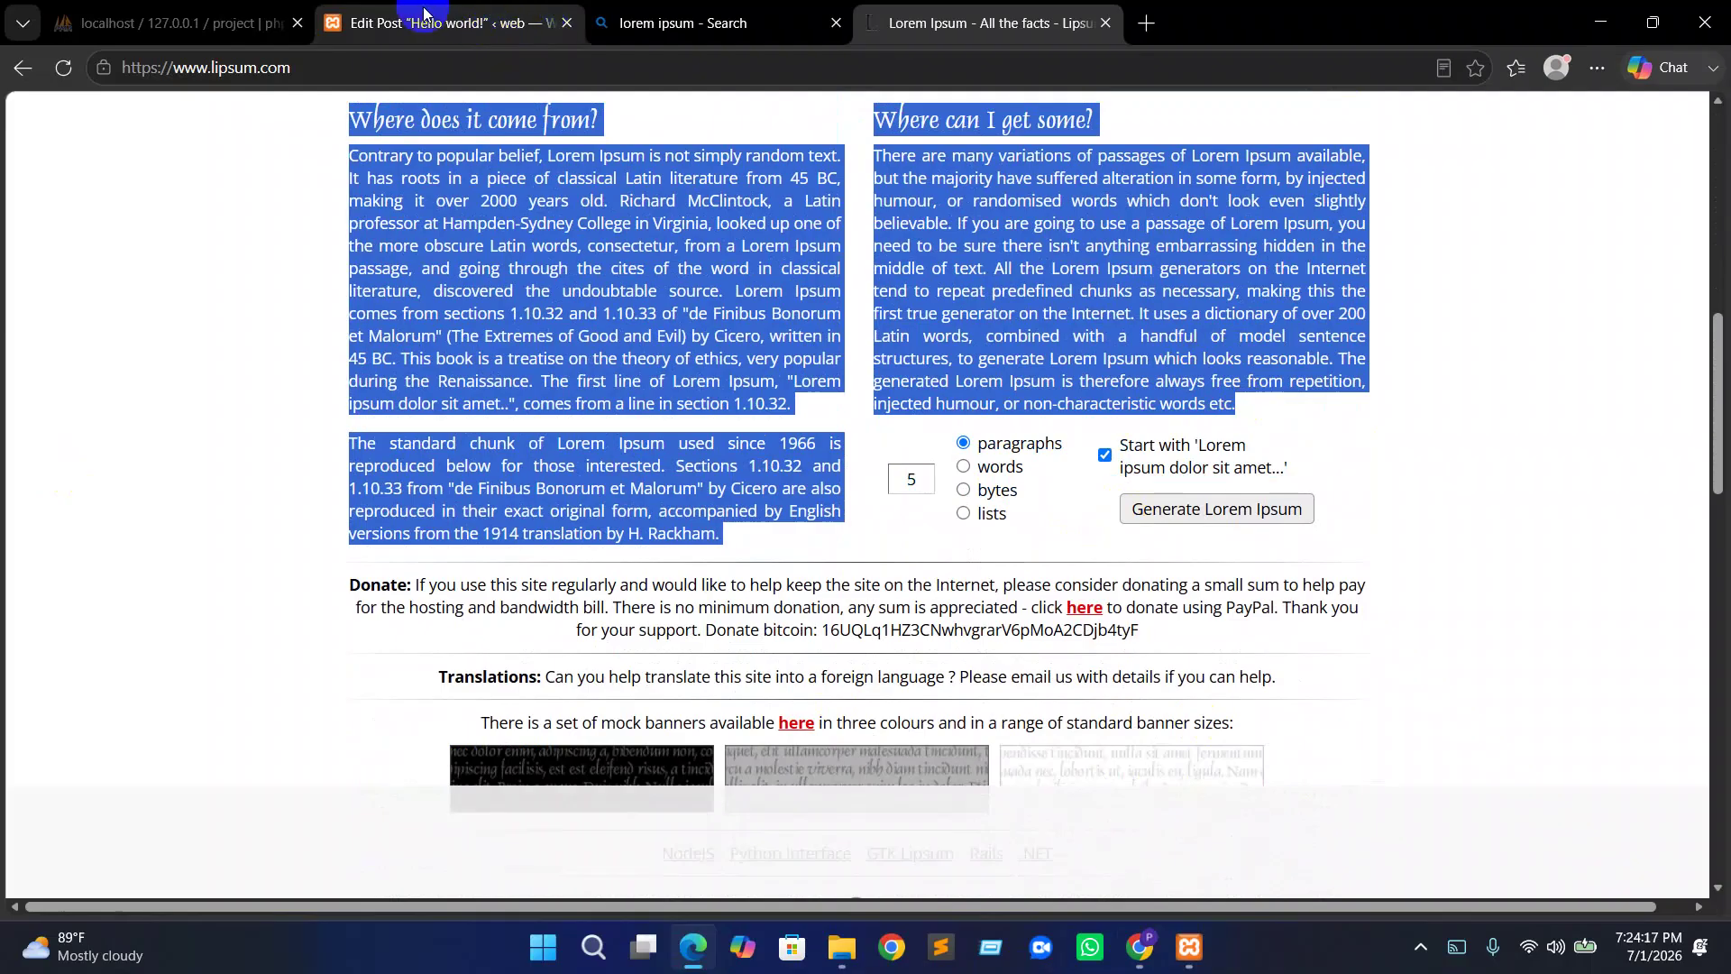
click(505, 22)
click(528, 426)
Replace the Hello world! title with 'Welcome to our website'
click(348, 248)
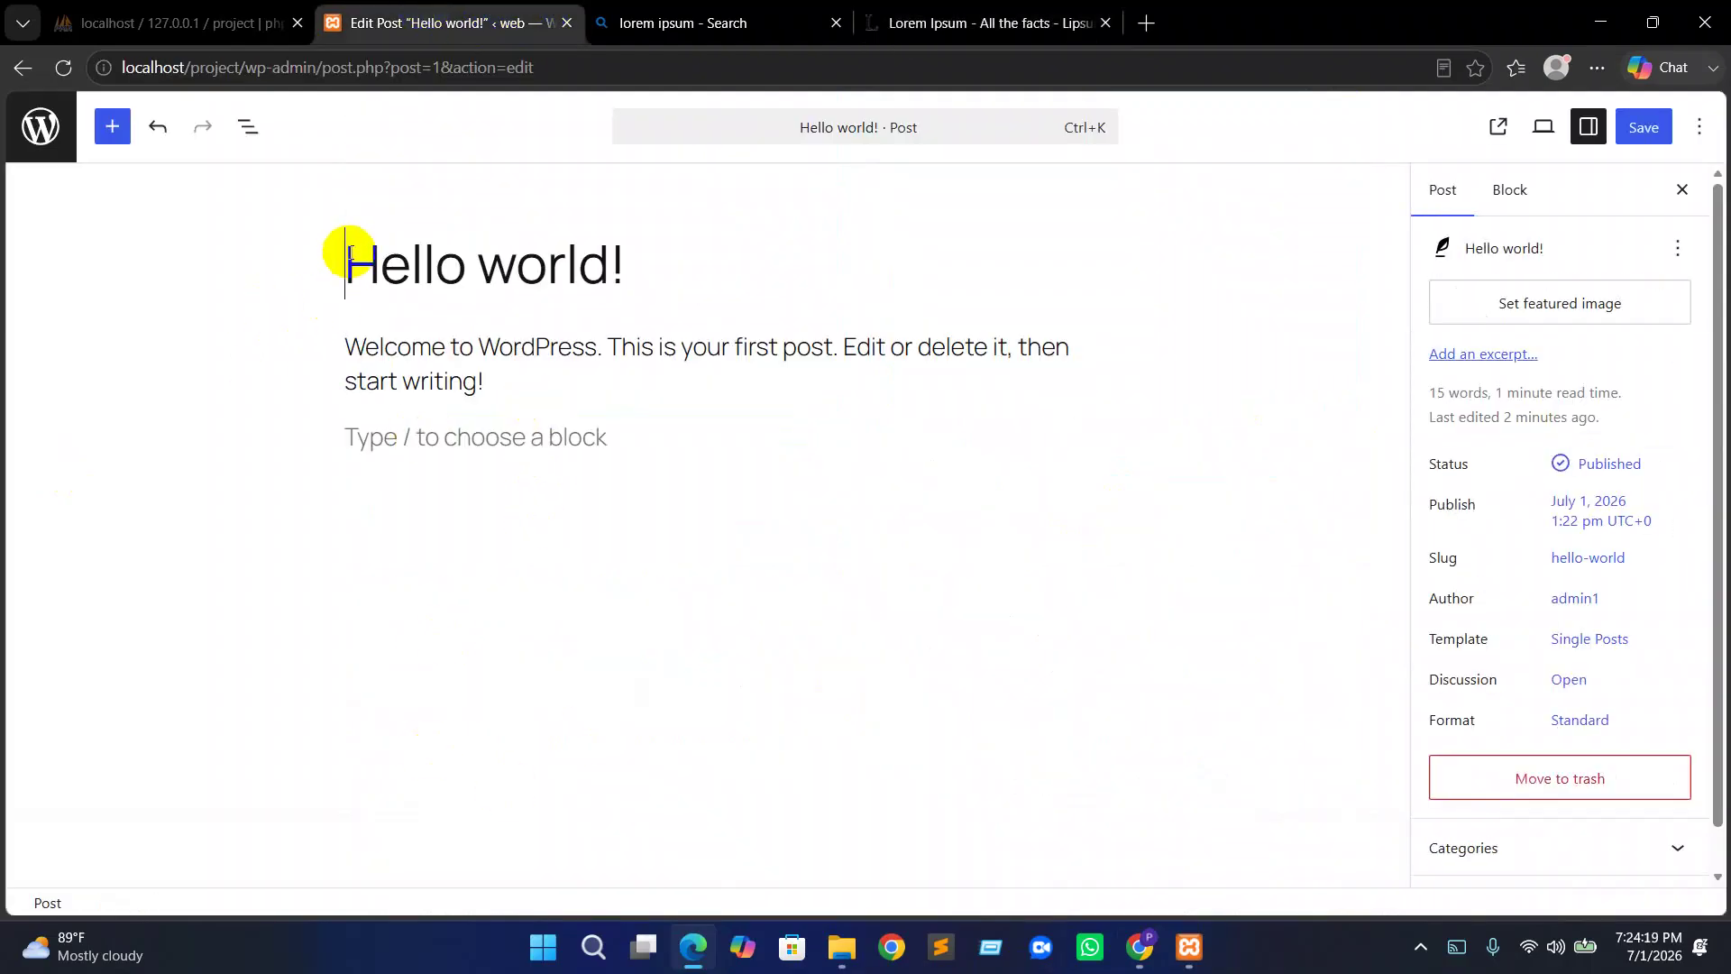
click(346, 266)
key(ctrl+a)
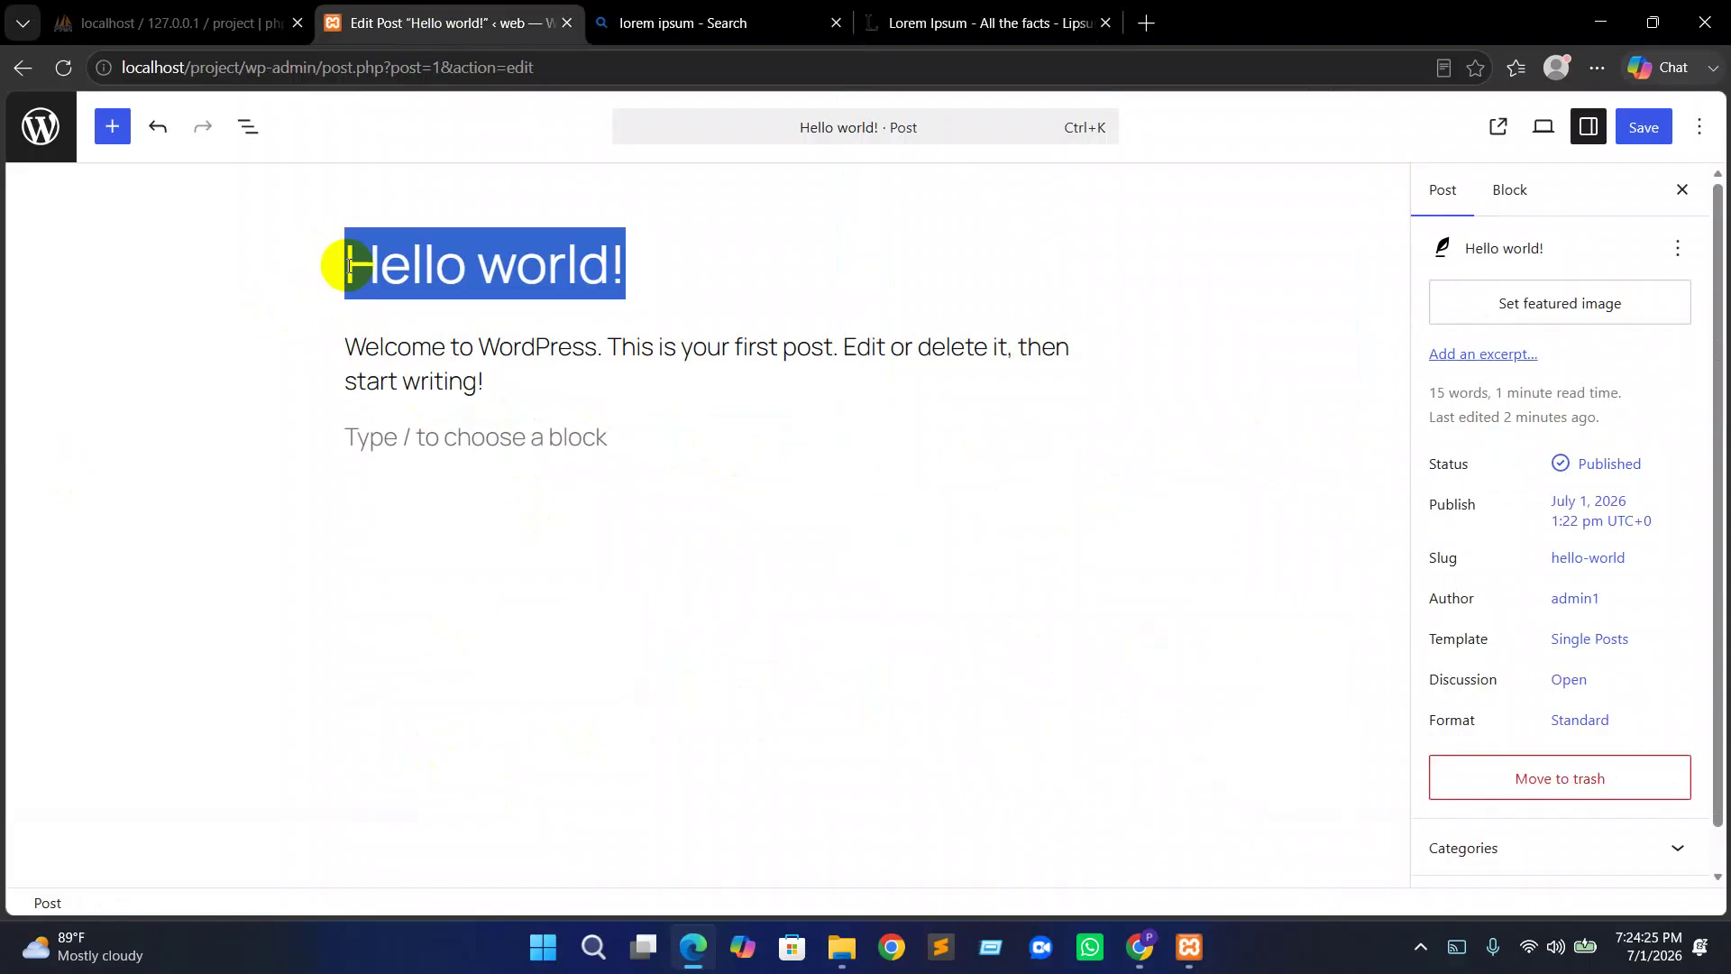
key(BackSpace)
text(W)
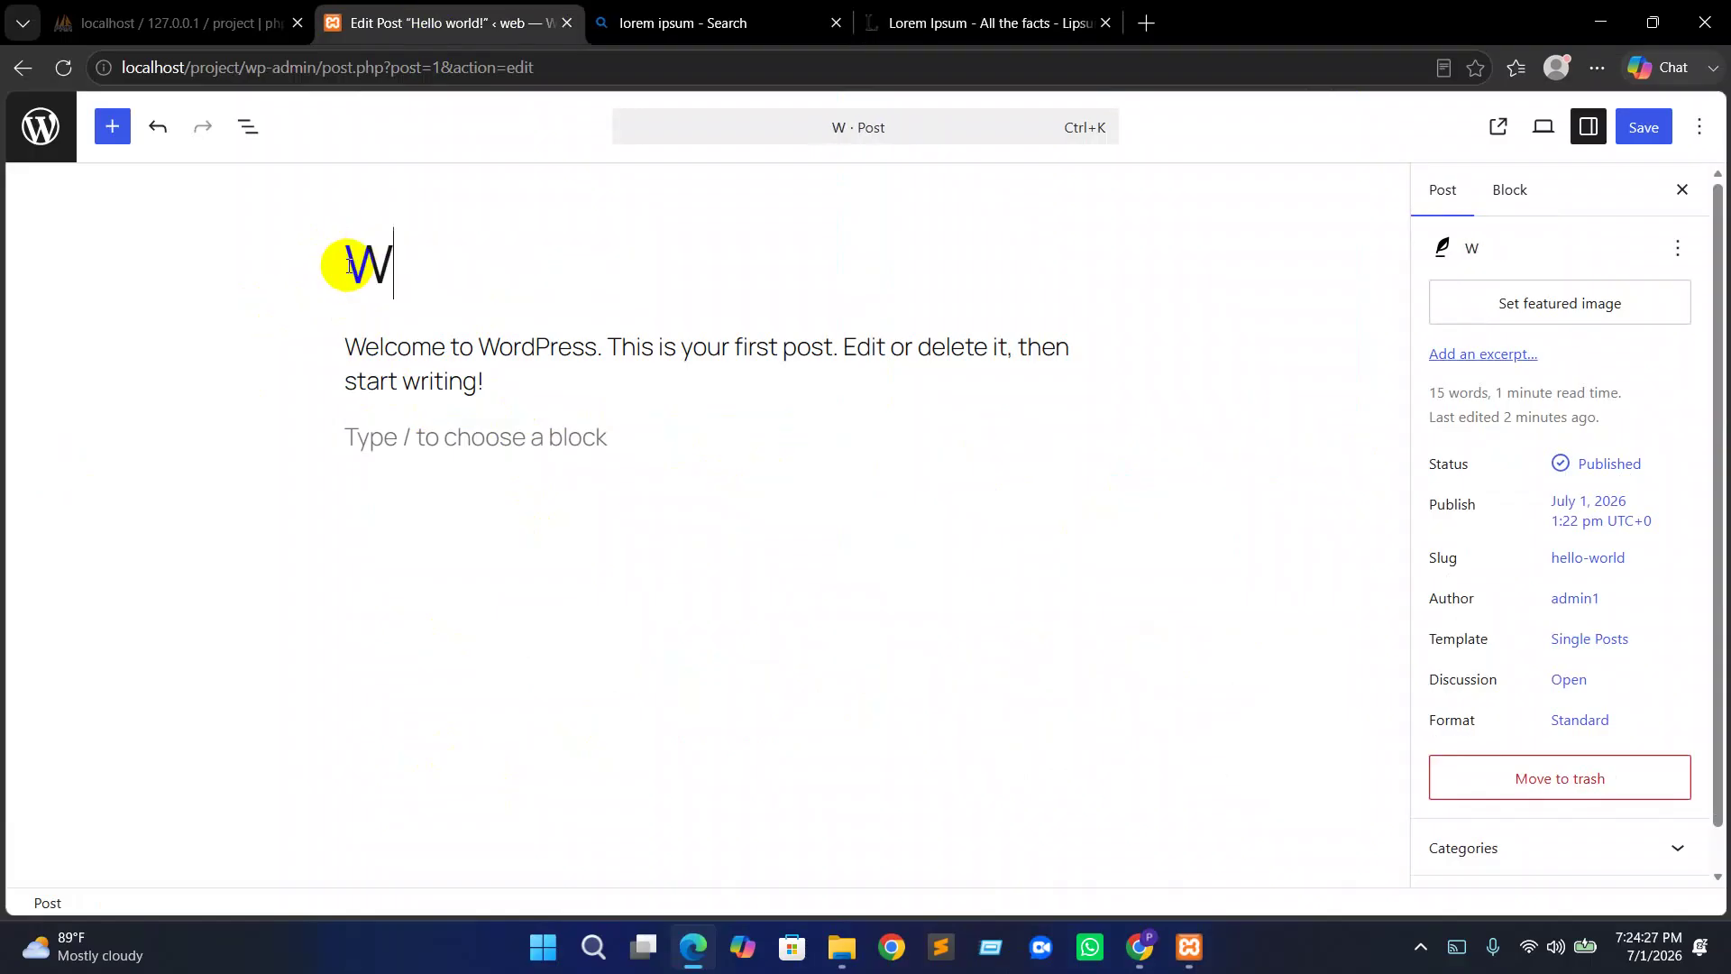
text(elcome )
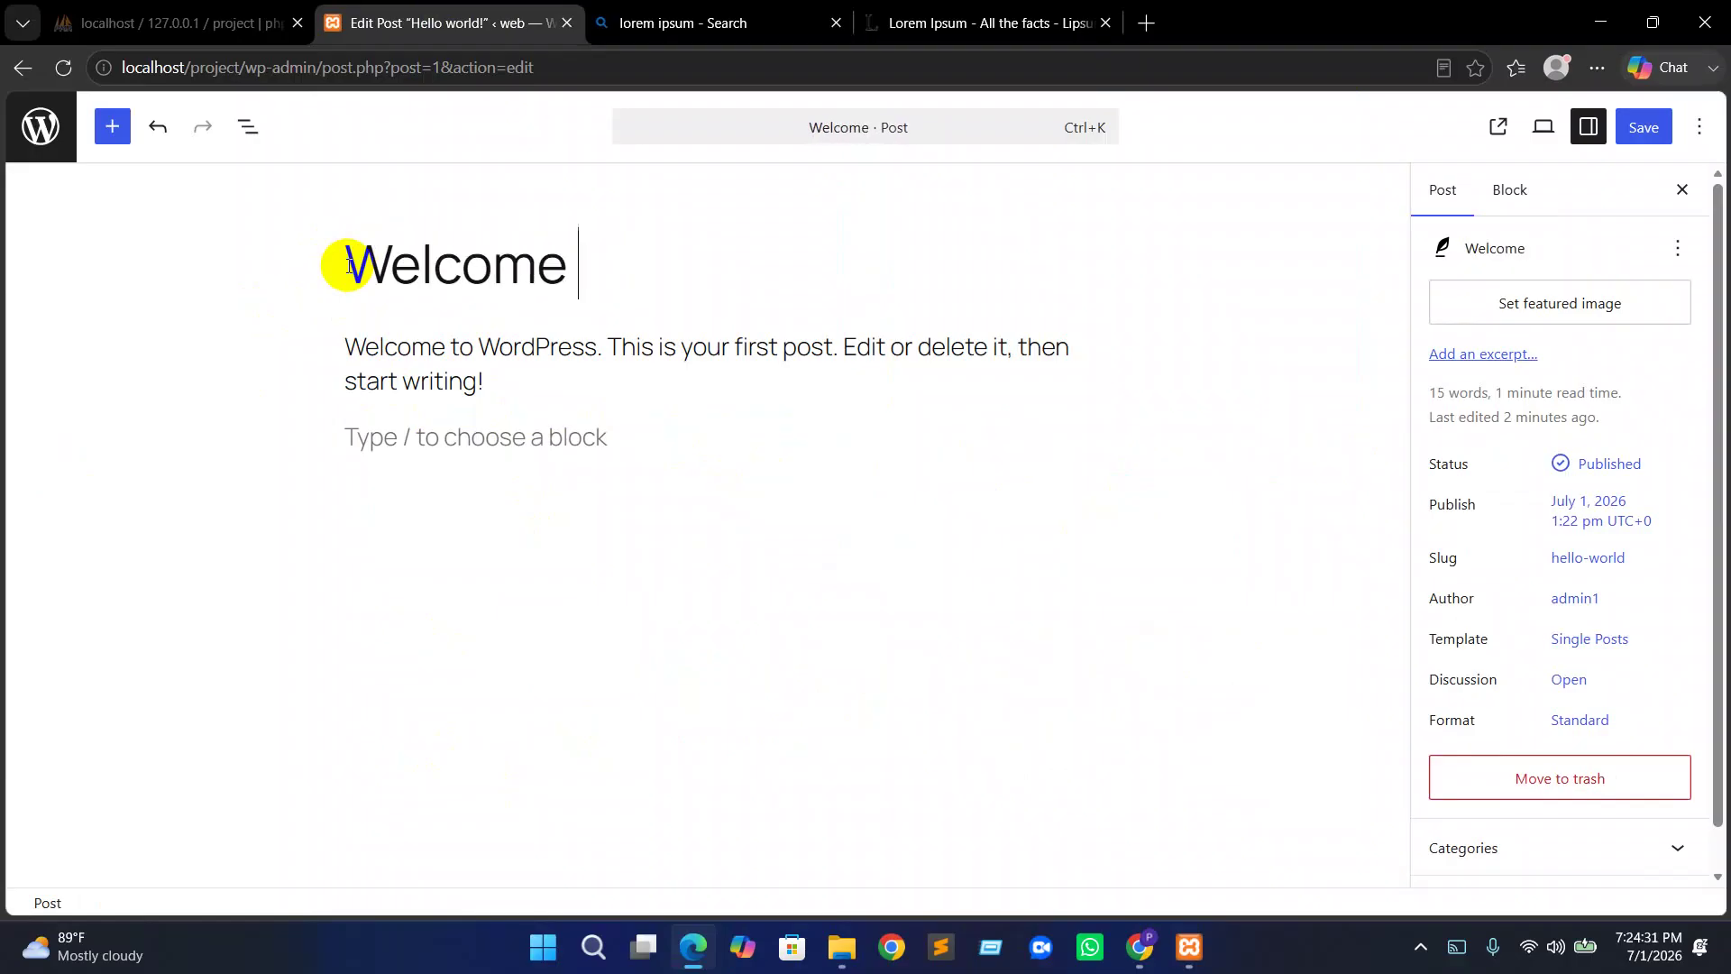
text(to our )
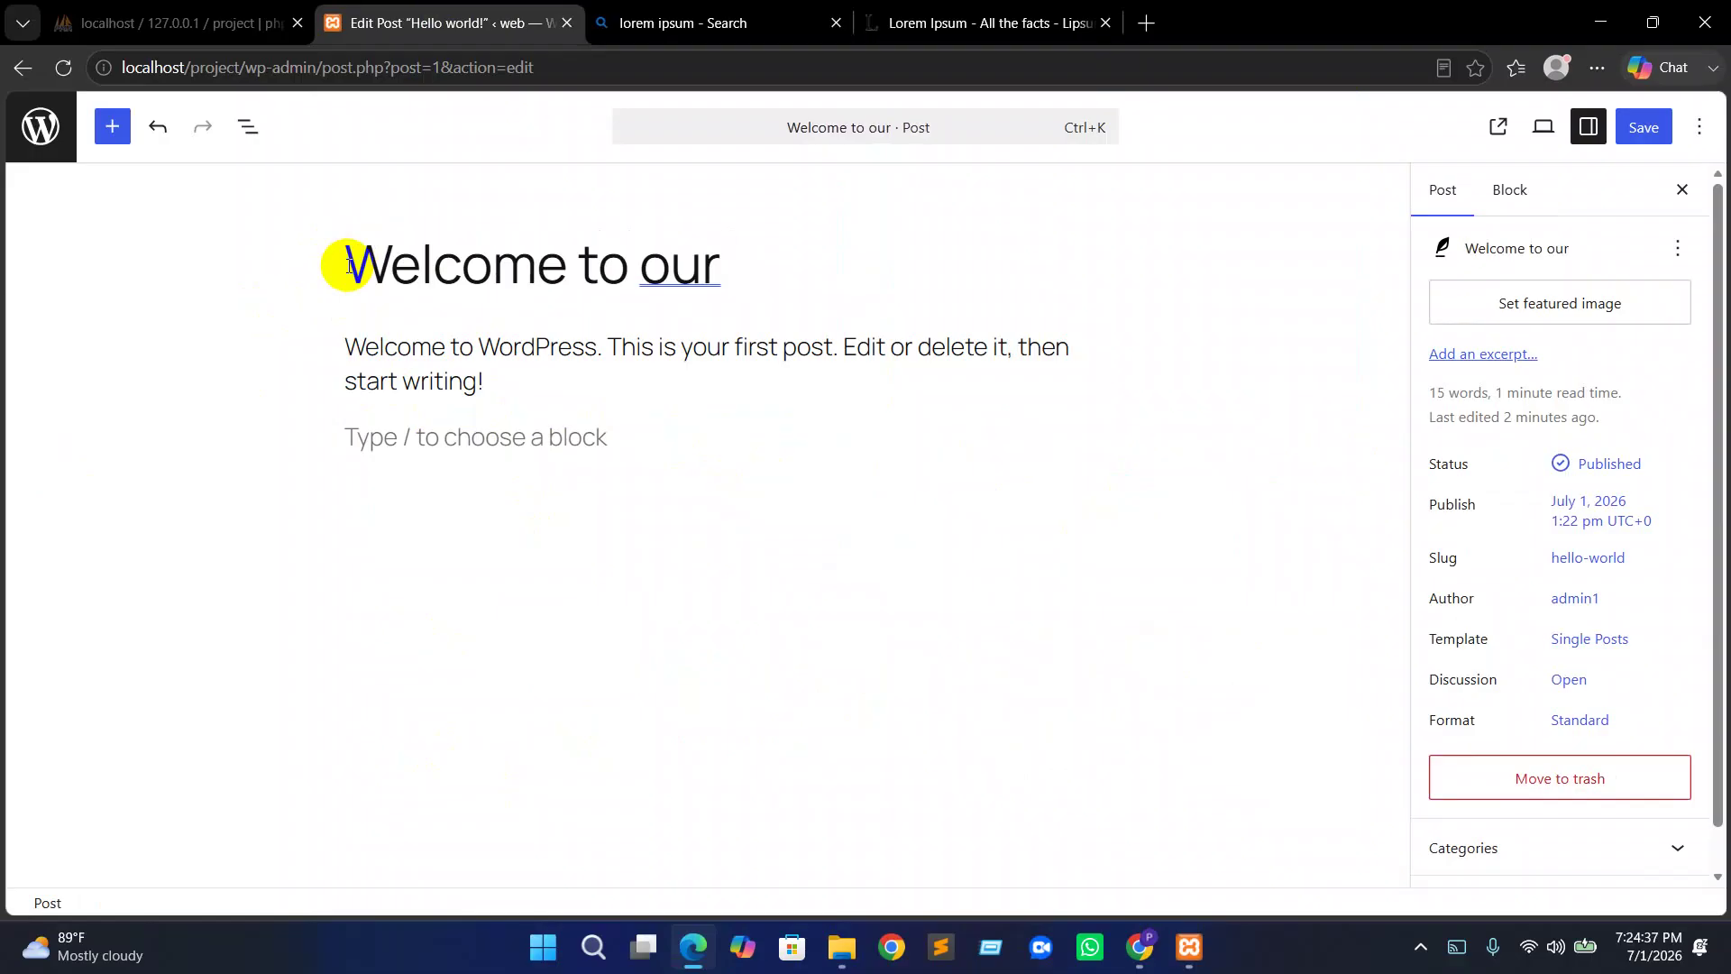
text( web)
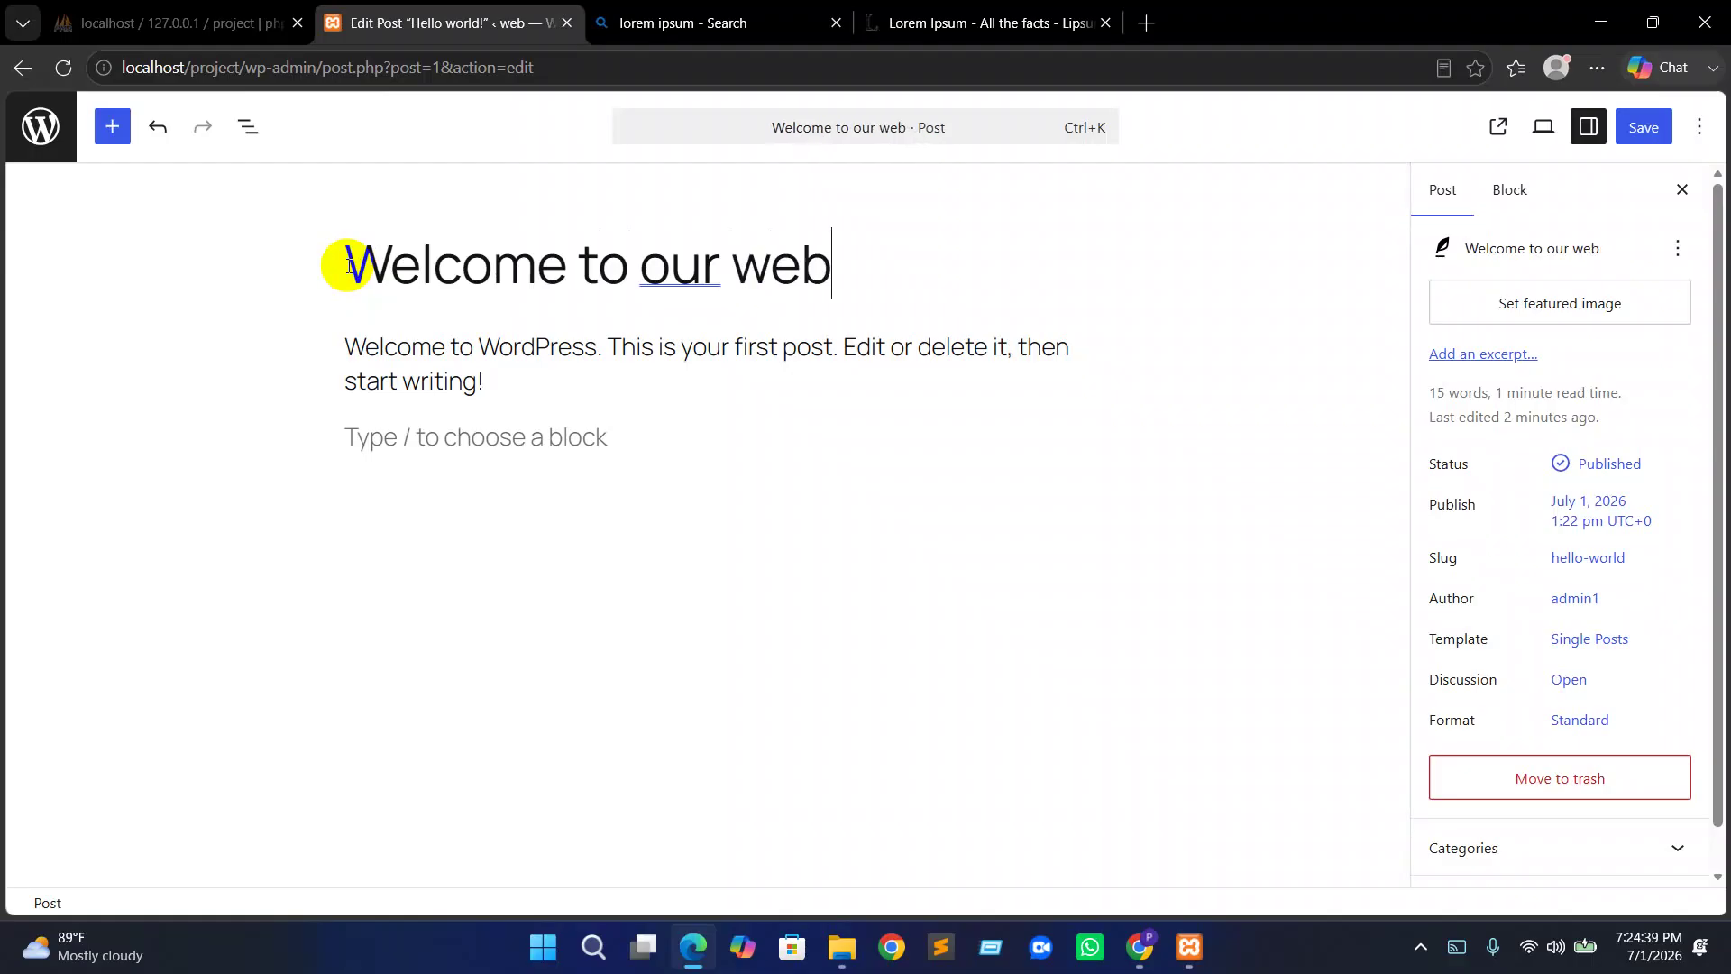
text(sitr)
key(BackSpace)
text(e)
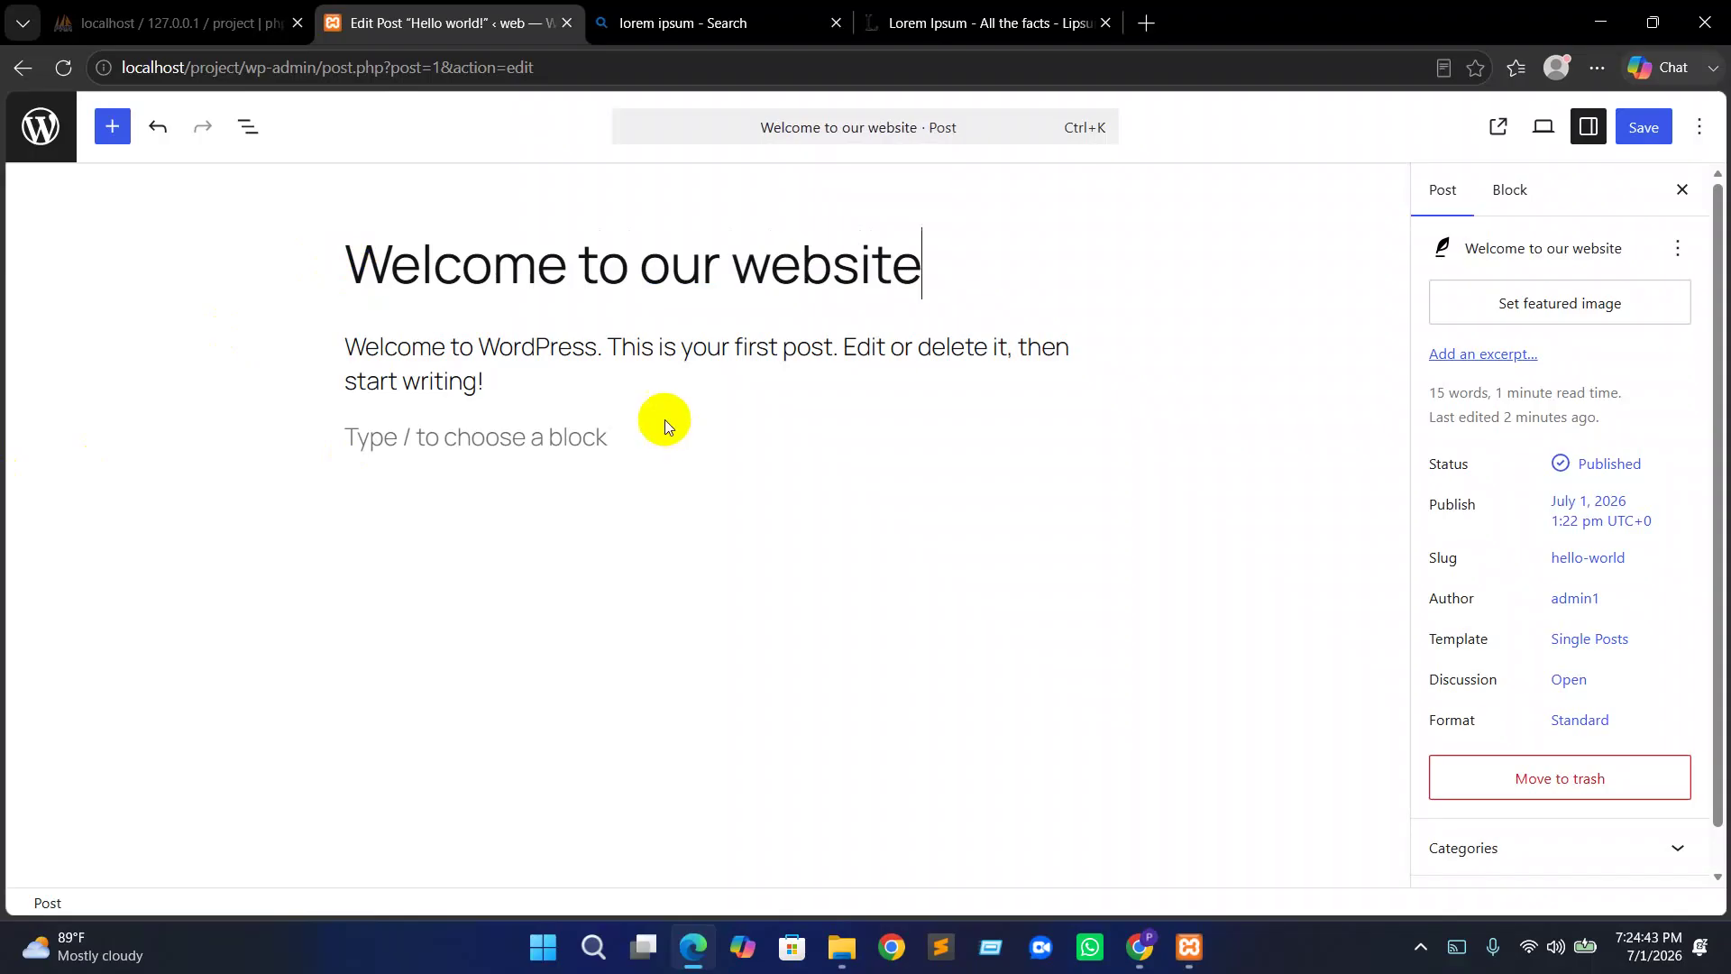
Place the caret at the start of the welcome paragraph
click(635, 408)
click(460, 439)
click(372, 348)
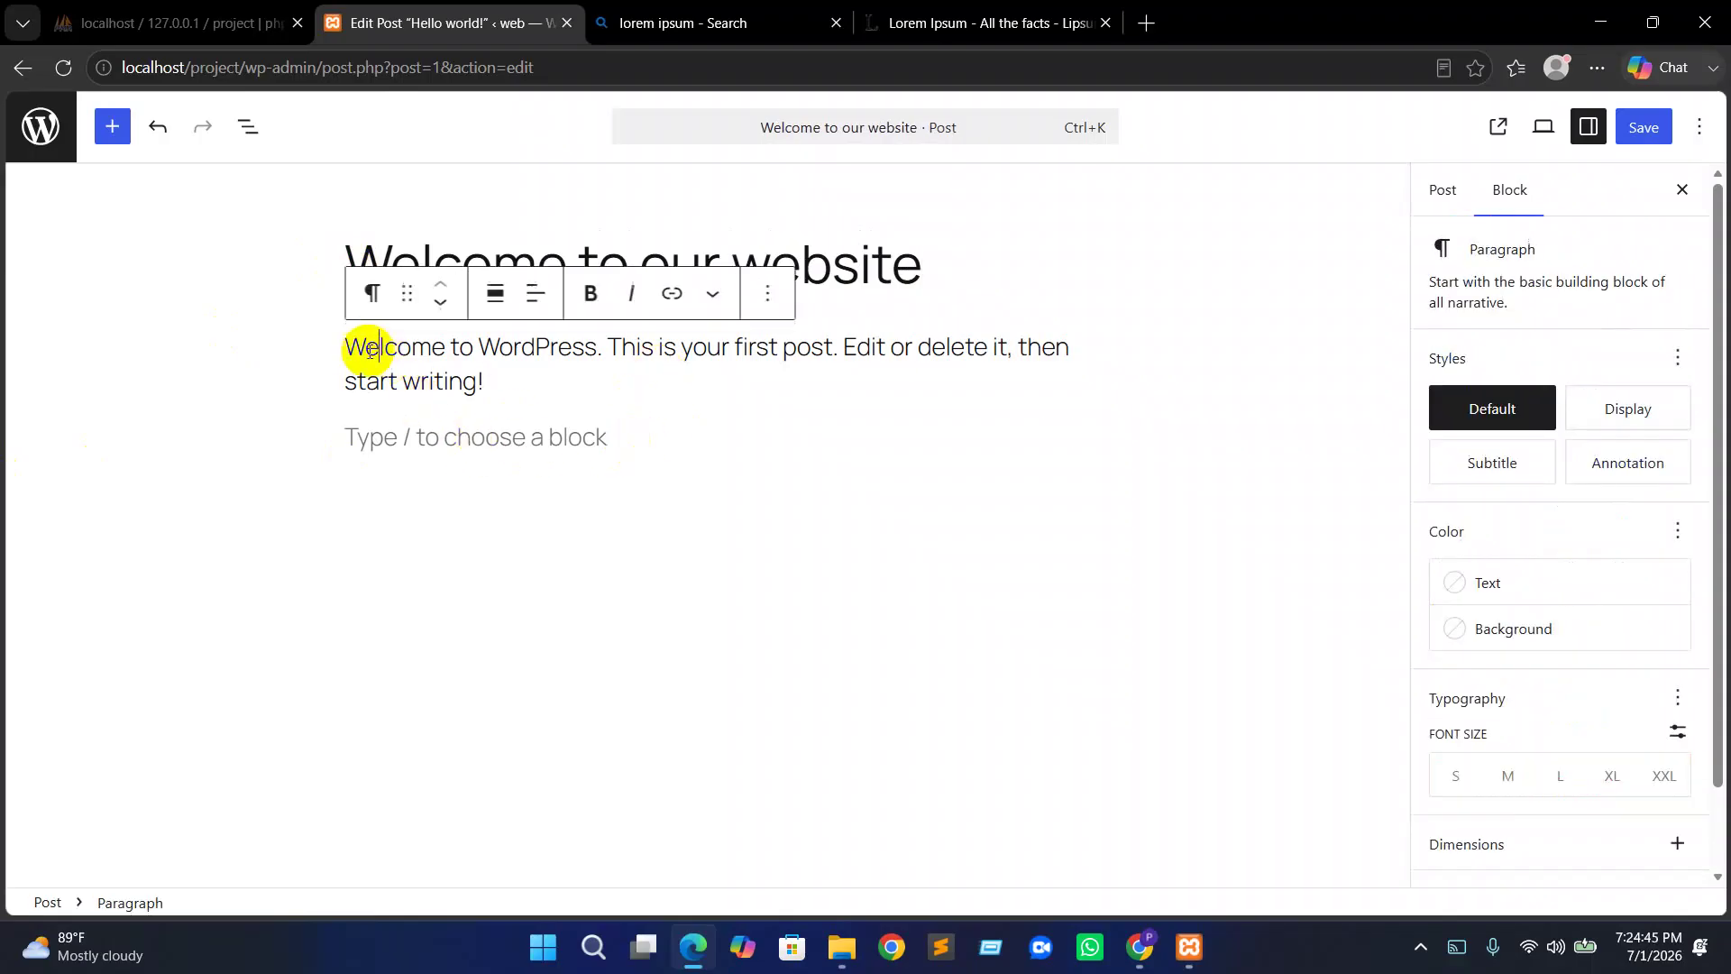
click(353, 348)
Paste the Lorem Ipsum text into the empty block, save the post, and view it
drag(353, 348, 514, 375)
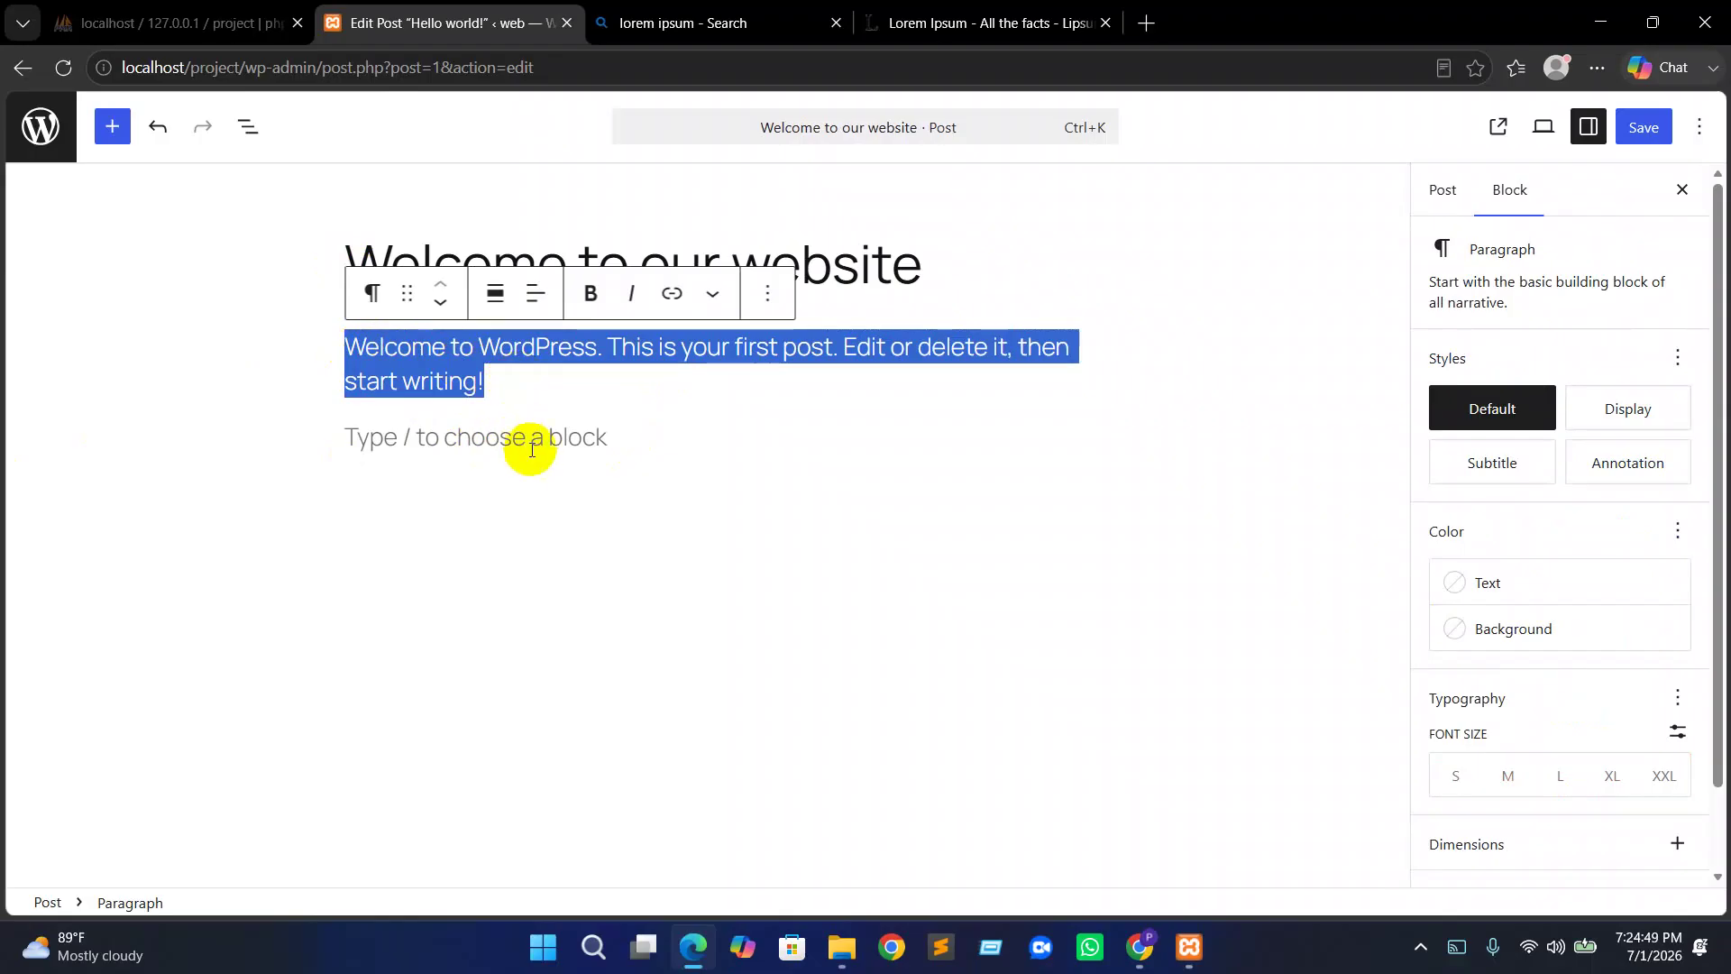
click(348, 463)
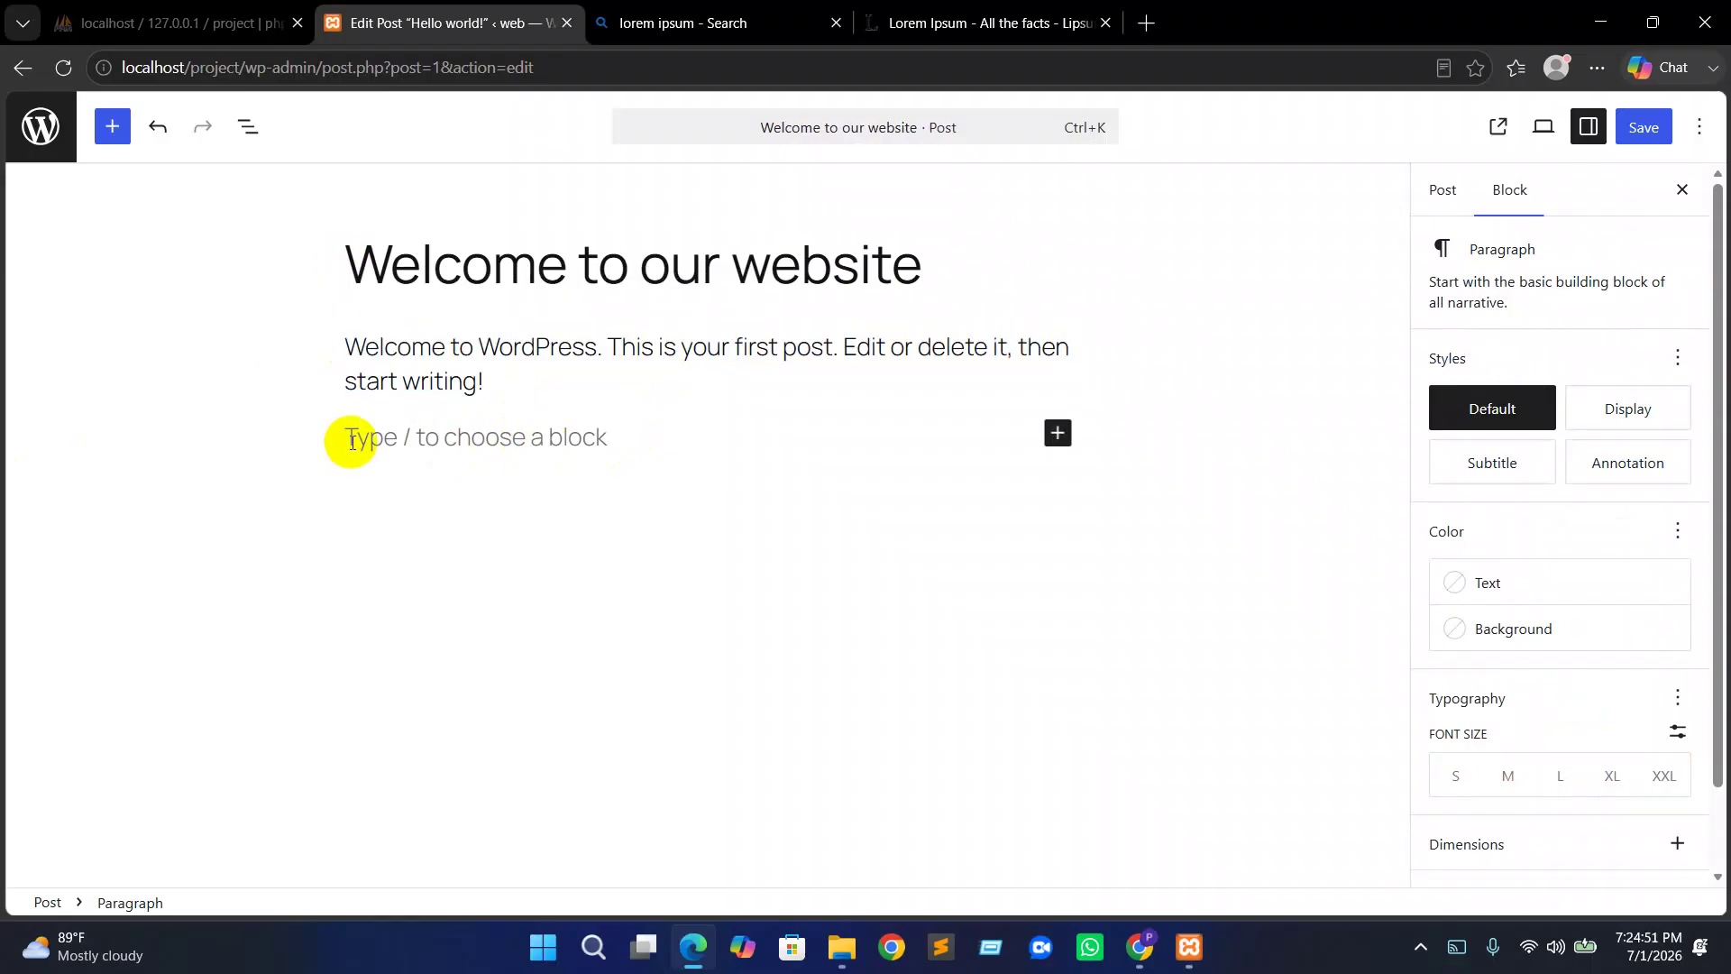
key(ctrl+v)
scroll(541, 546, up, 4)
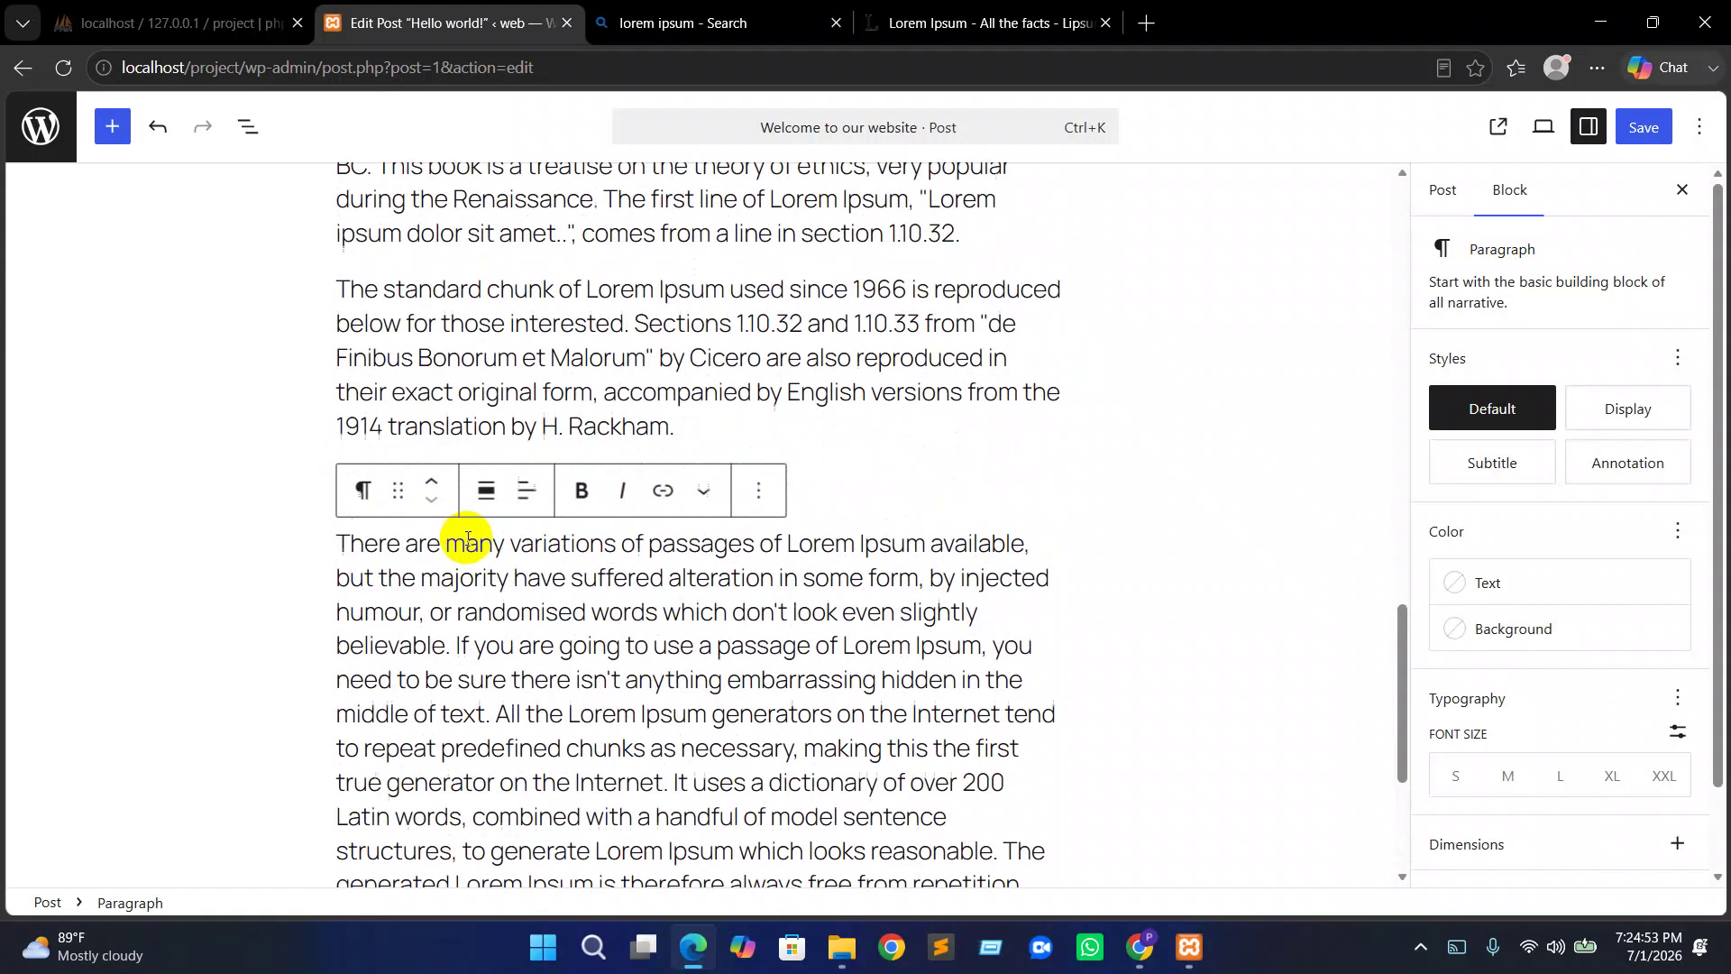
scroll(470, 539, down, 3)
scroll(676, 665, up, 10)
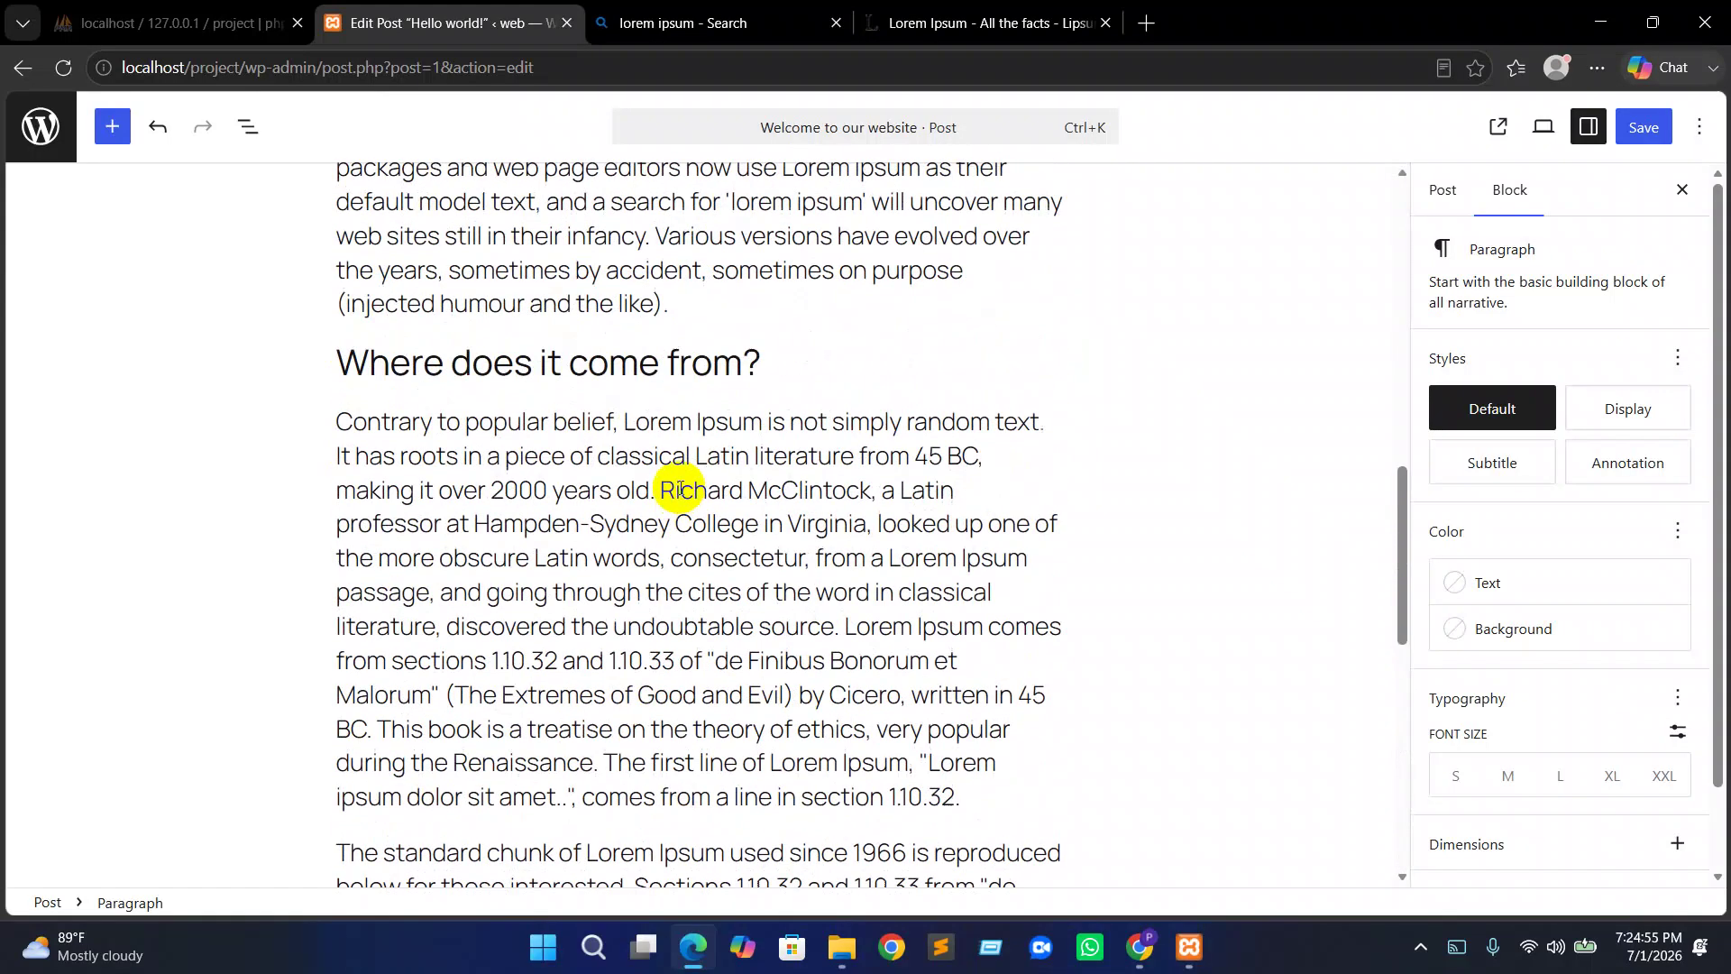
scroll(679, 482, up, 7)
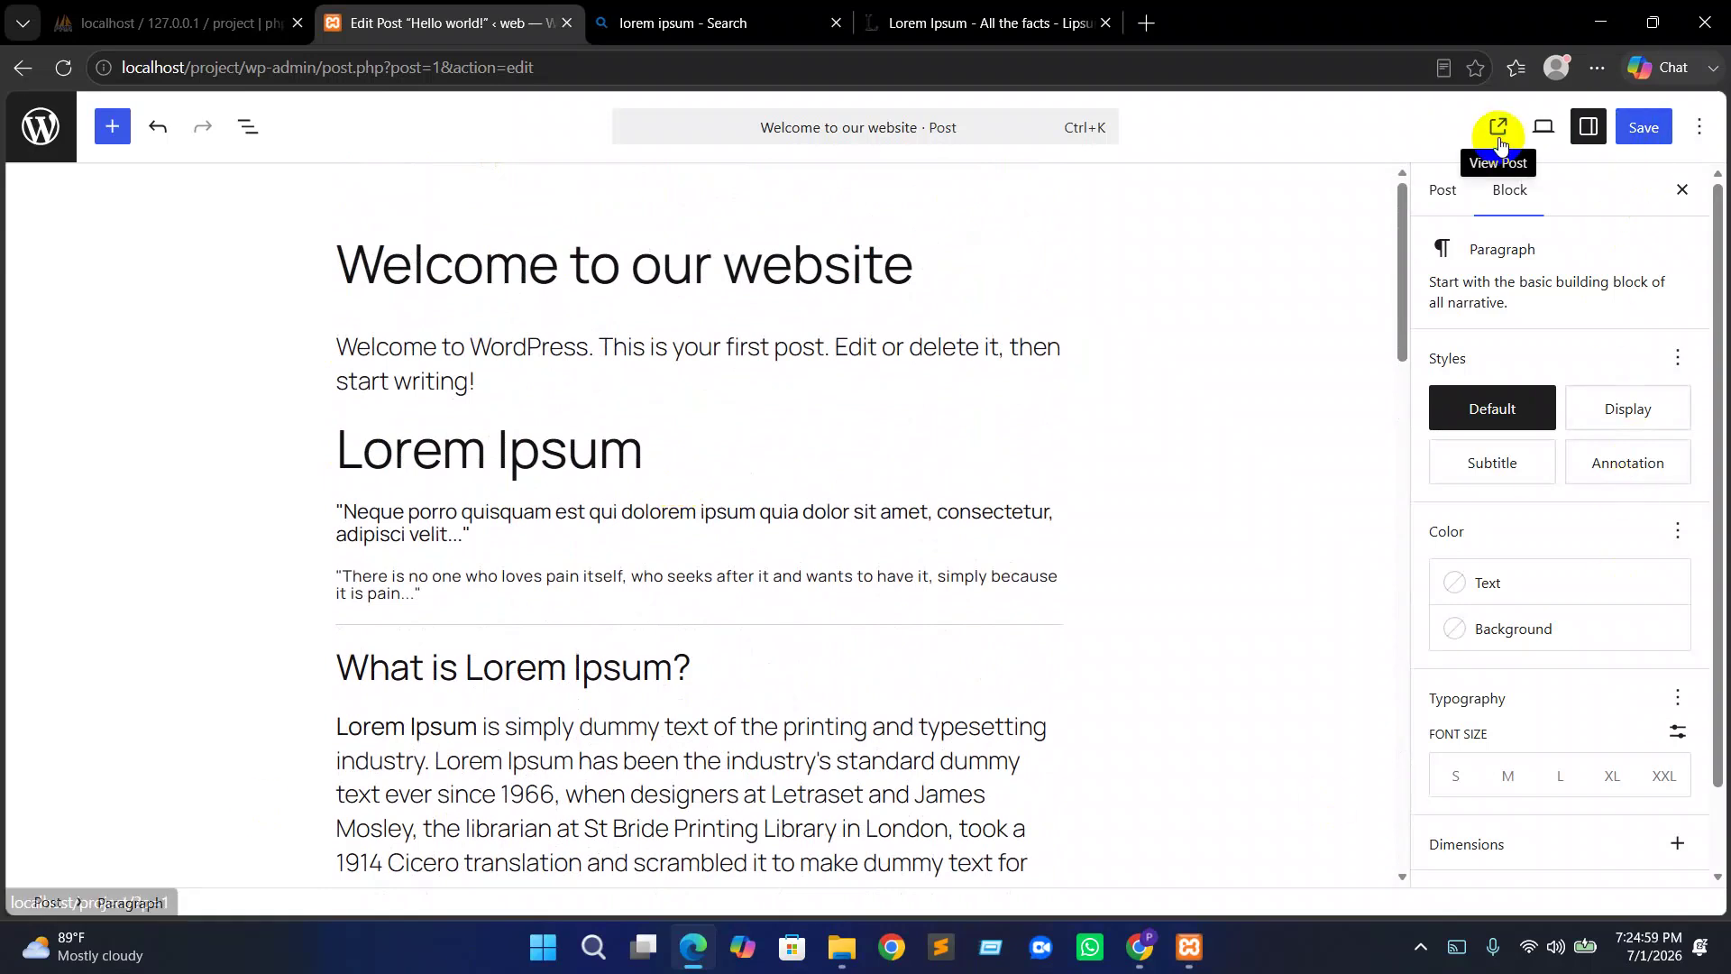
click(1644, 128)
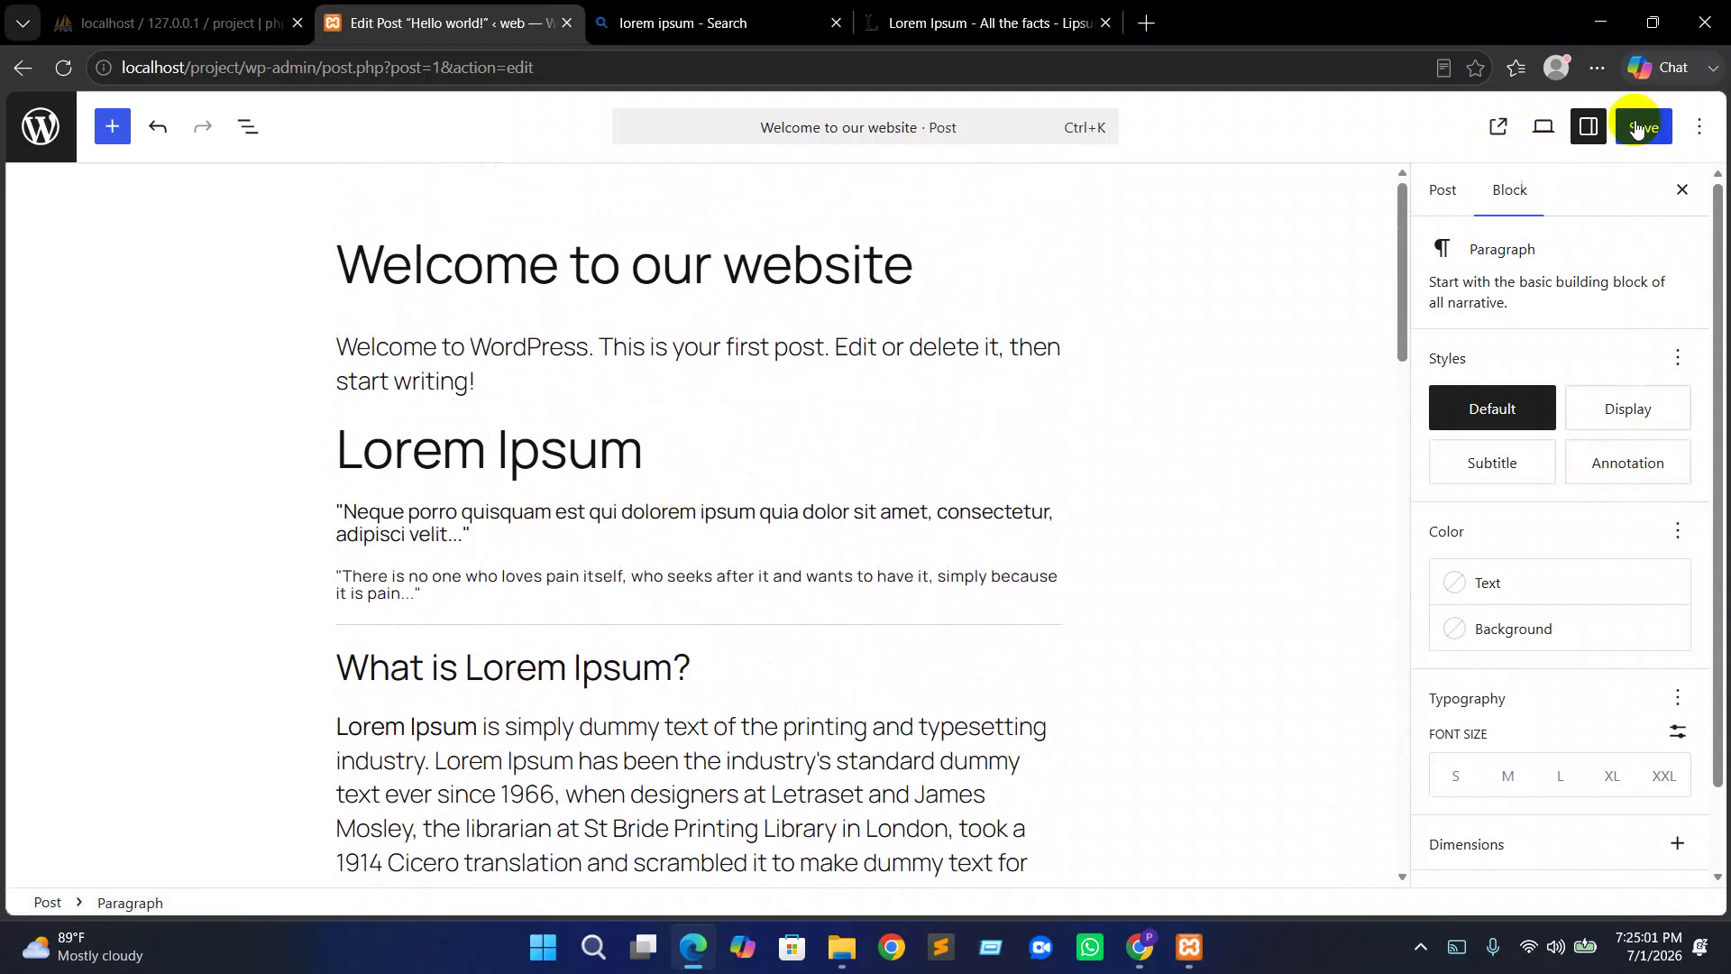
click(1500, 130)
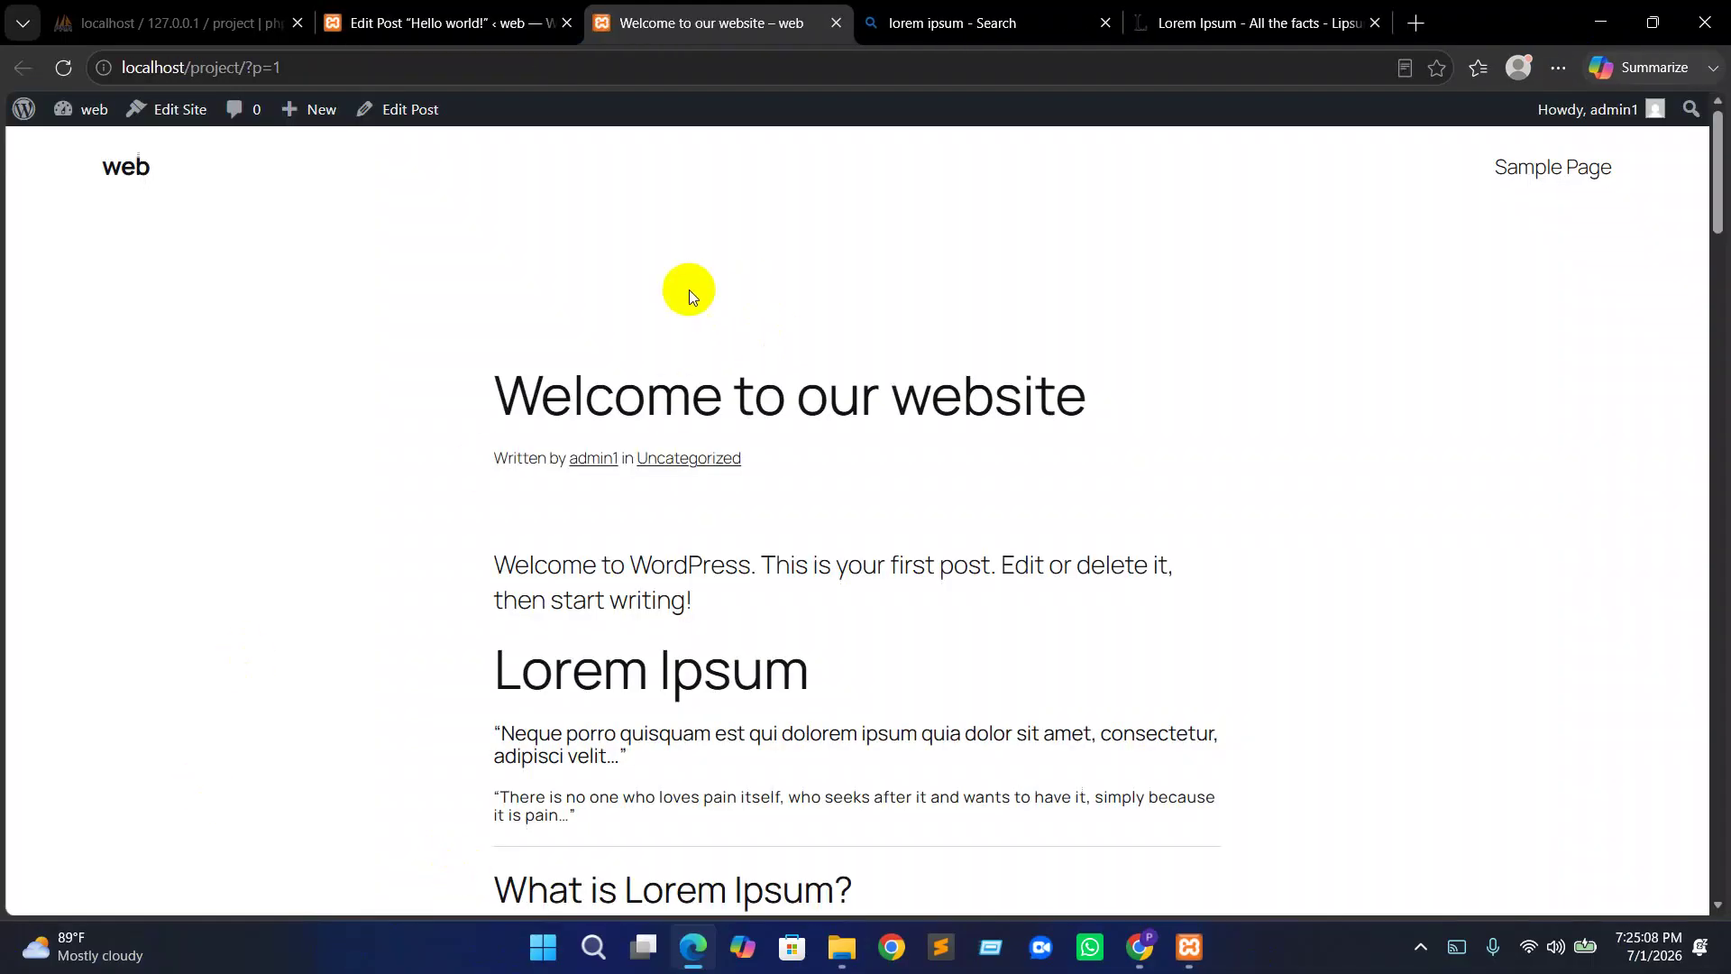
Scroll through the published Welcome to our website post
drag(579, 397, 1145, 365)
click(1237, 370)
scroll(1016, 564, down, 2)
scroll(506, 378, down, 15)
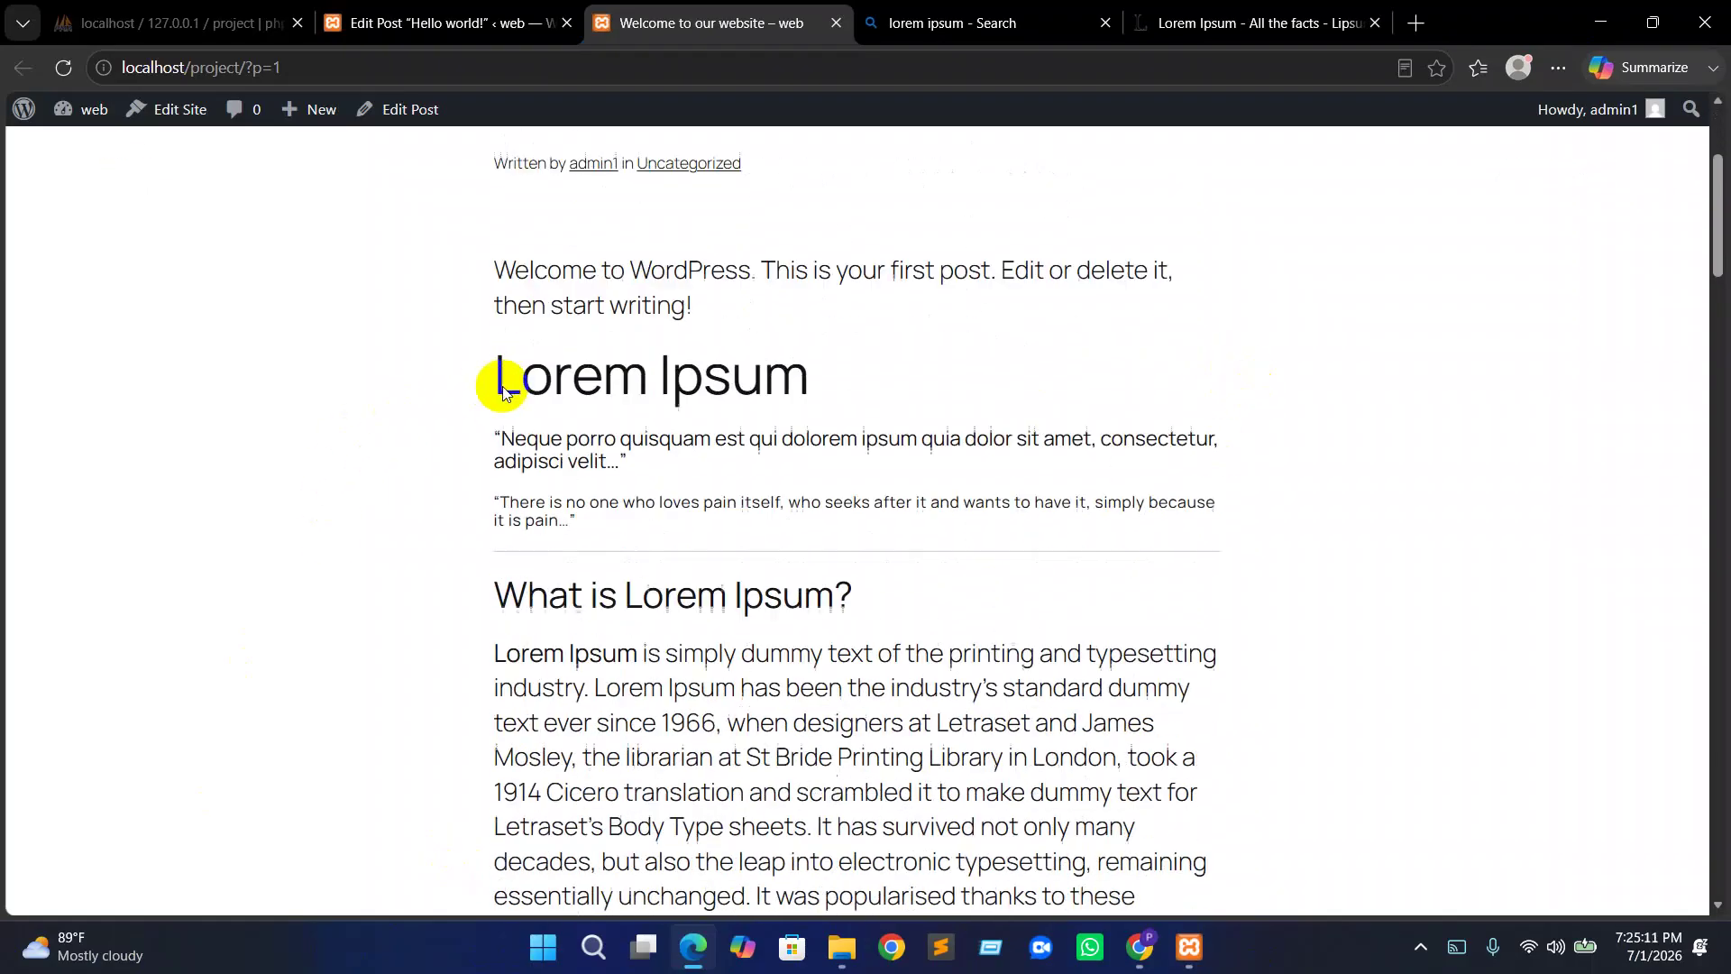
scroll(721, 436, down, 7)
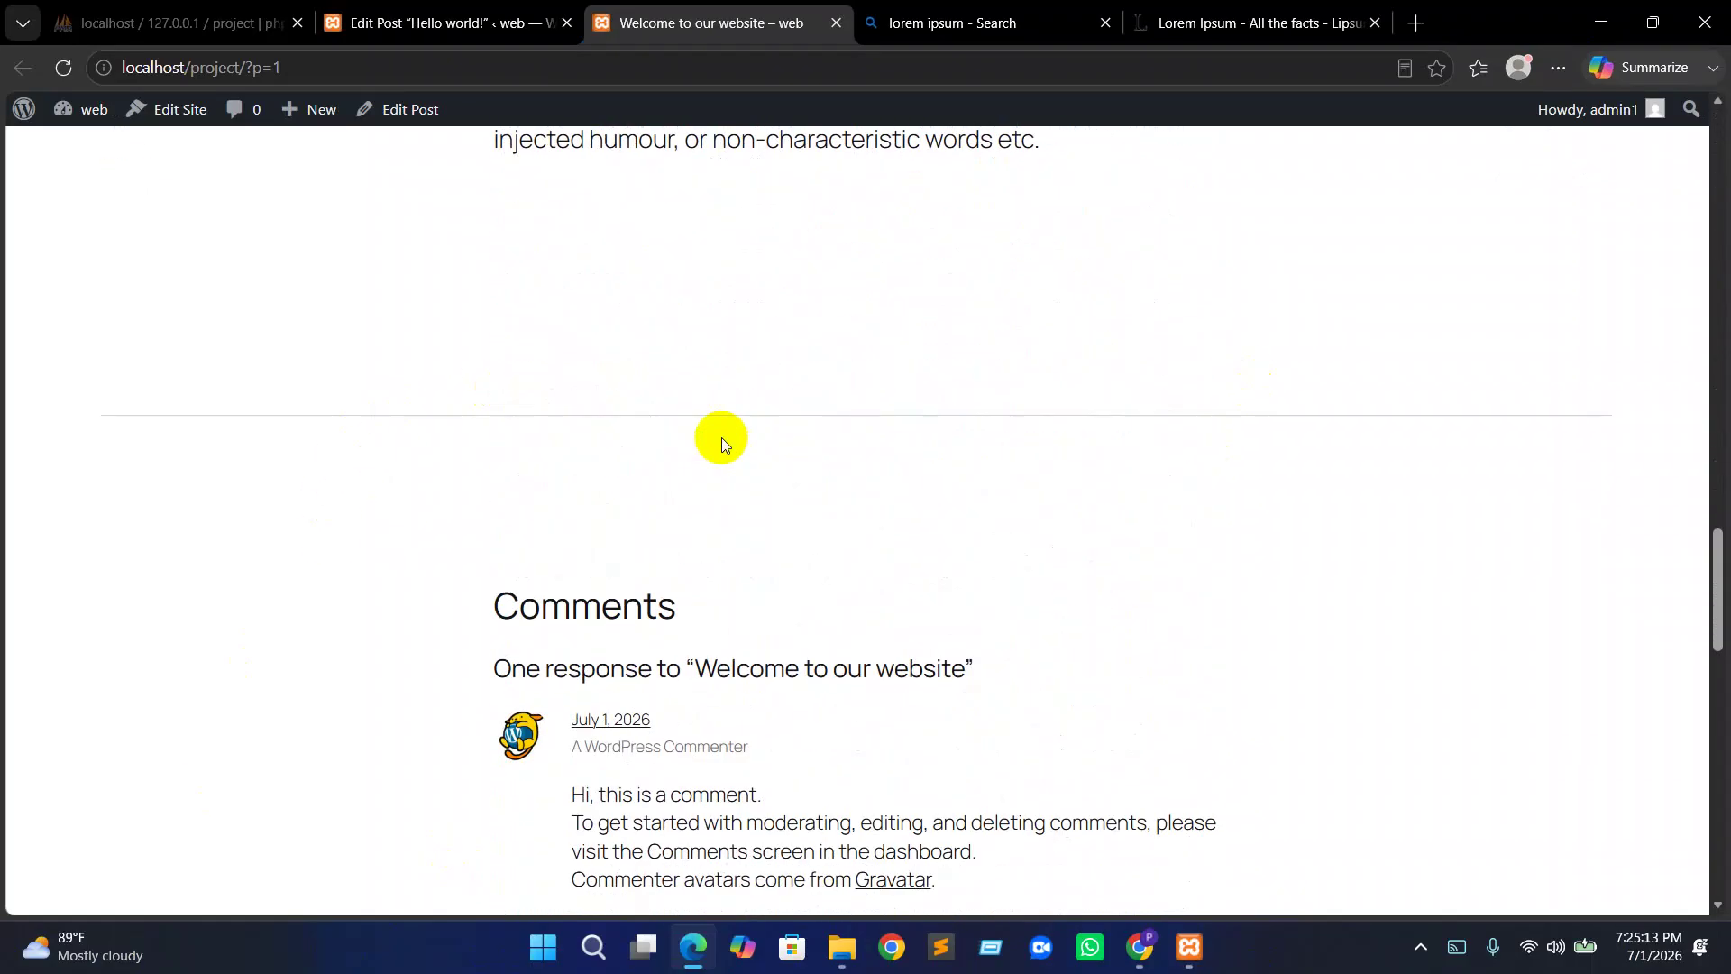
scroll(721, 436, down, 5)
scroll(728, 436, up, 20)
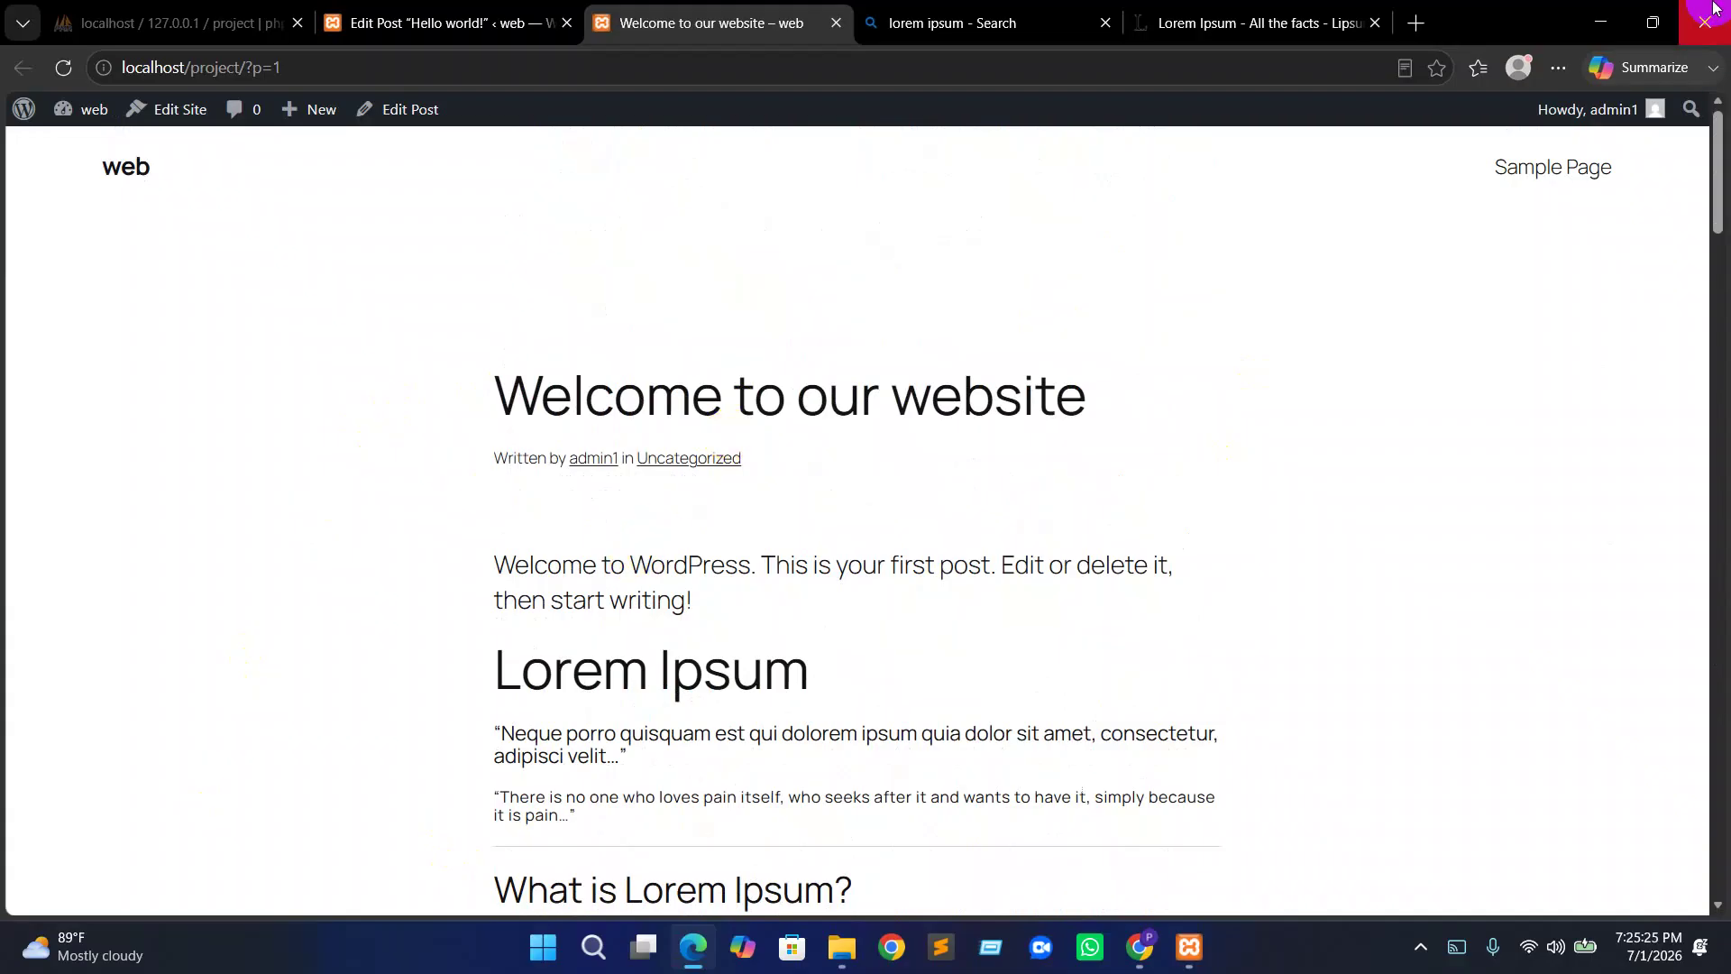
Close the published post, Bing search and lipsum.com tabs
click(838, 25)
click(831, 27)
click(832, 27)
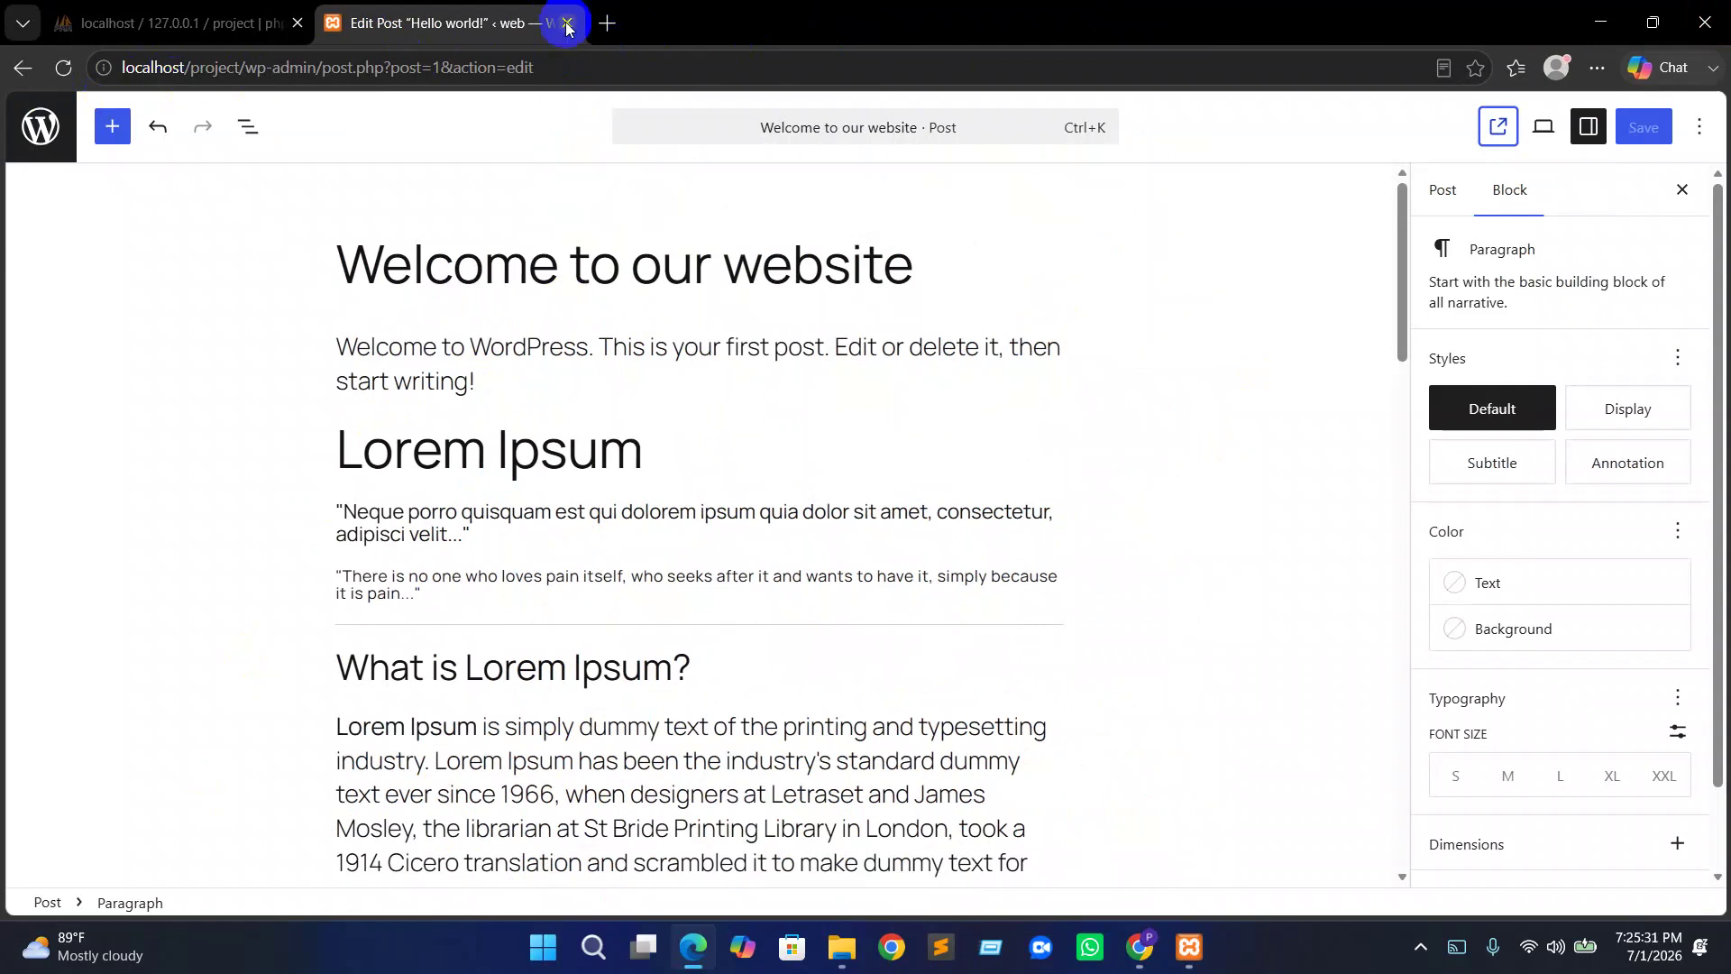
Close the post editor tab
click(298, 68)
click(315, 67)
click(567, 23)
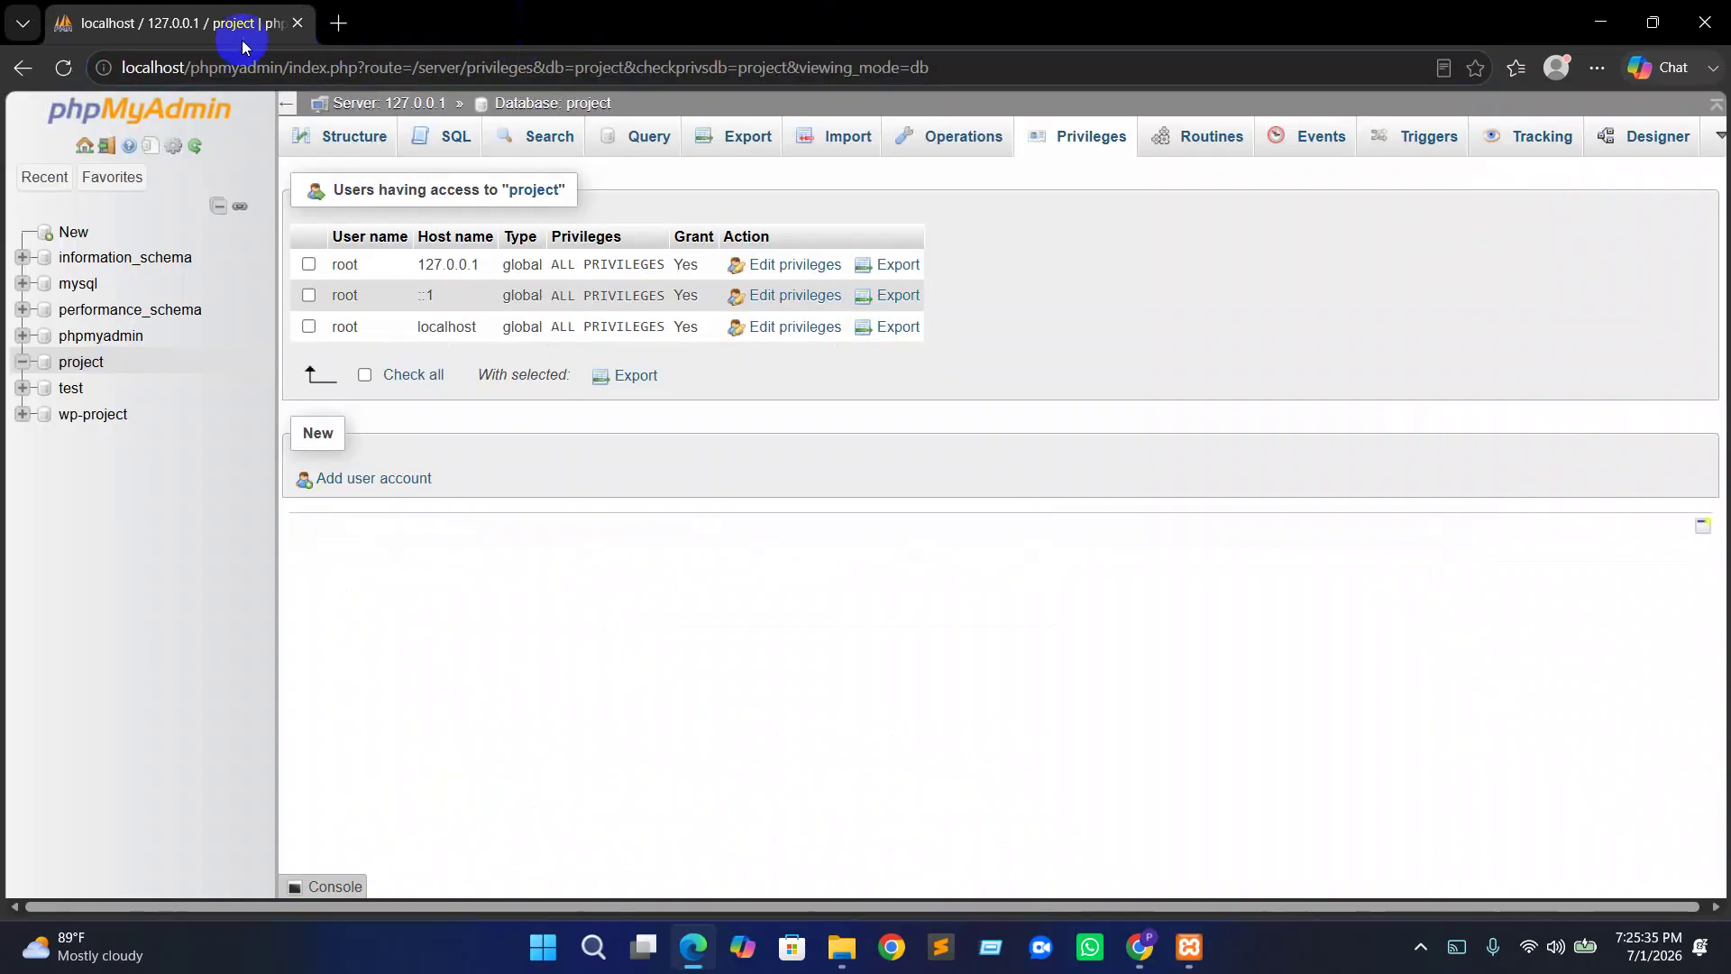
Load localhost/project in a new tab
click(340, 25)
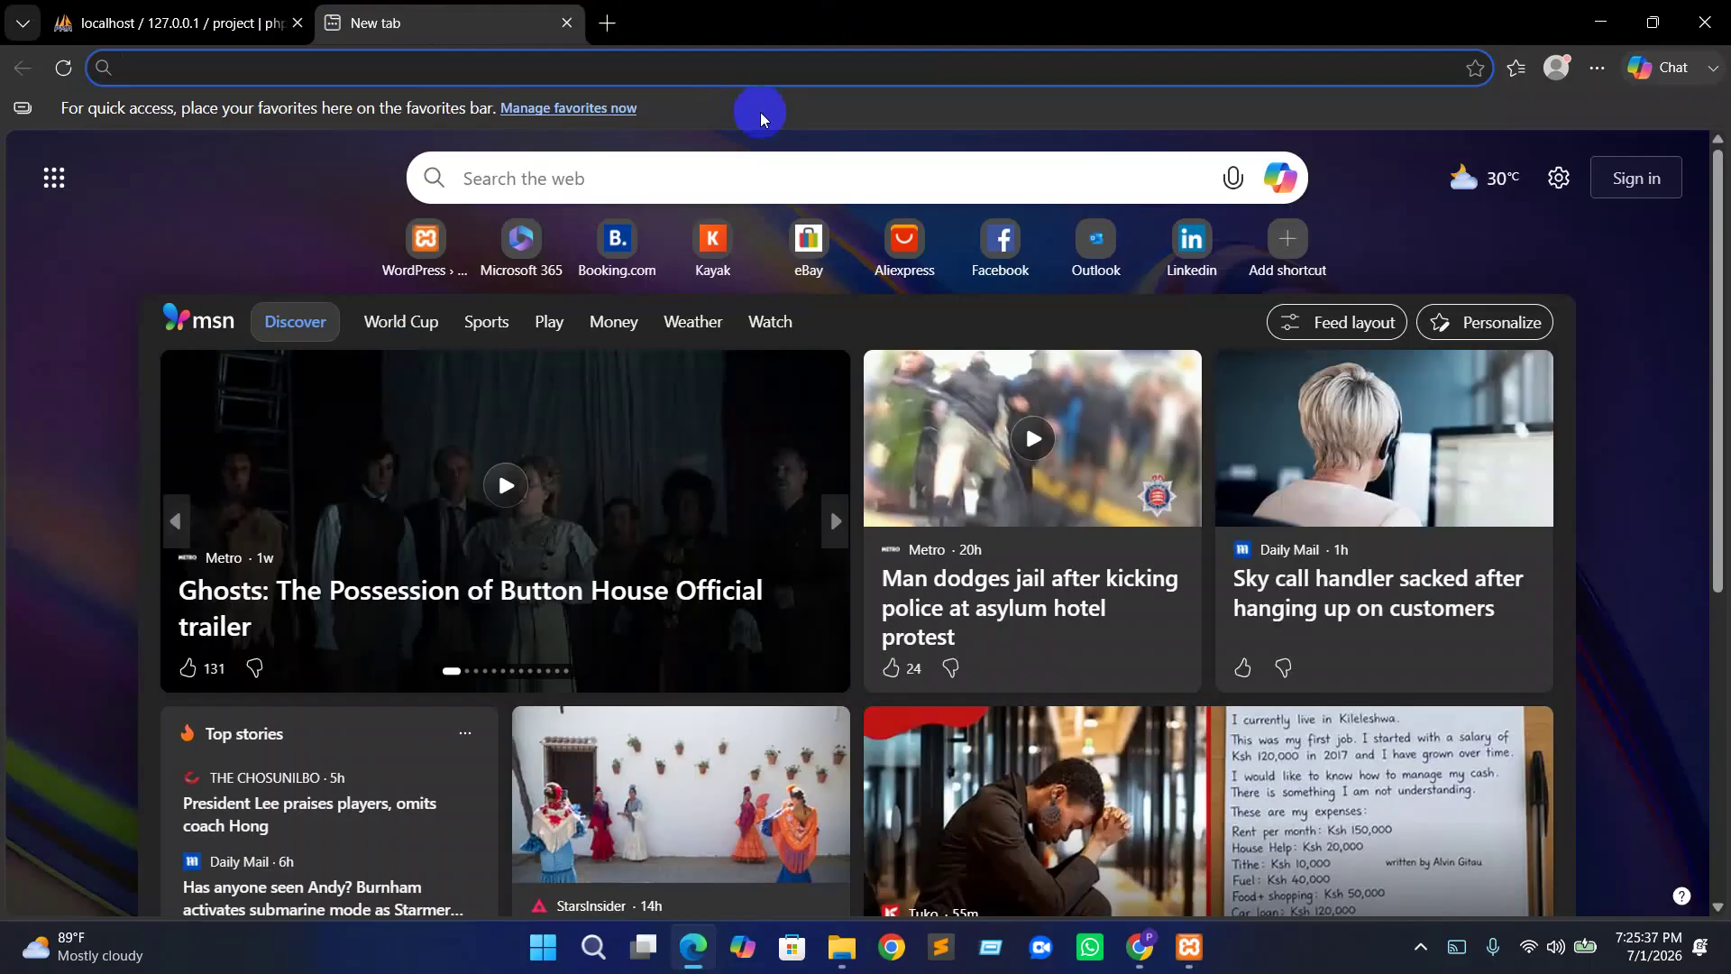
text(lo)
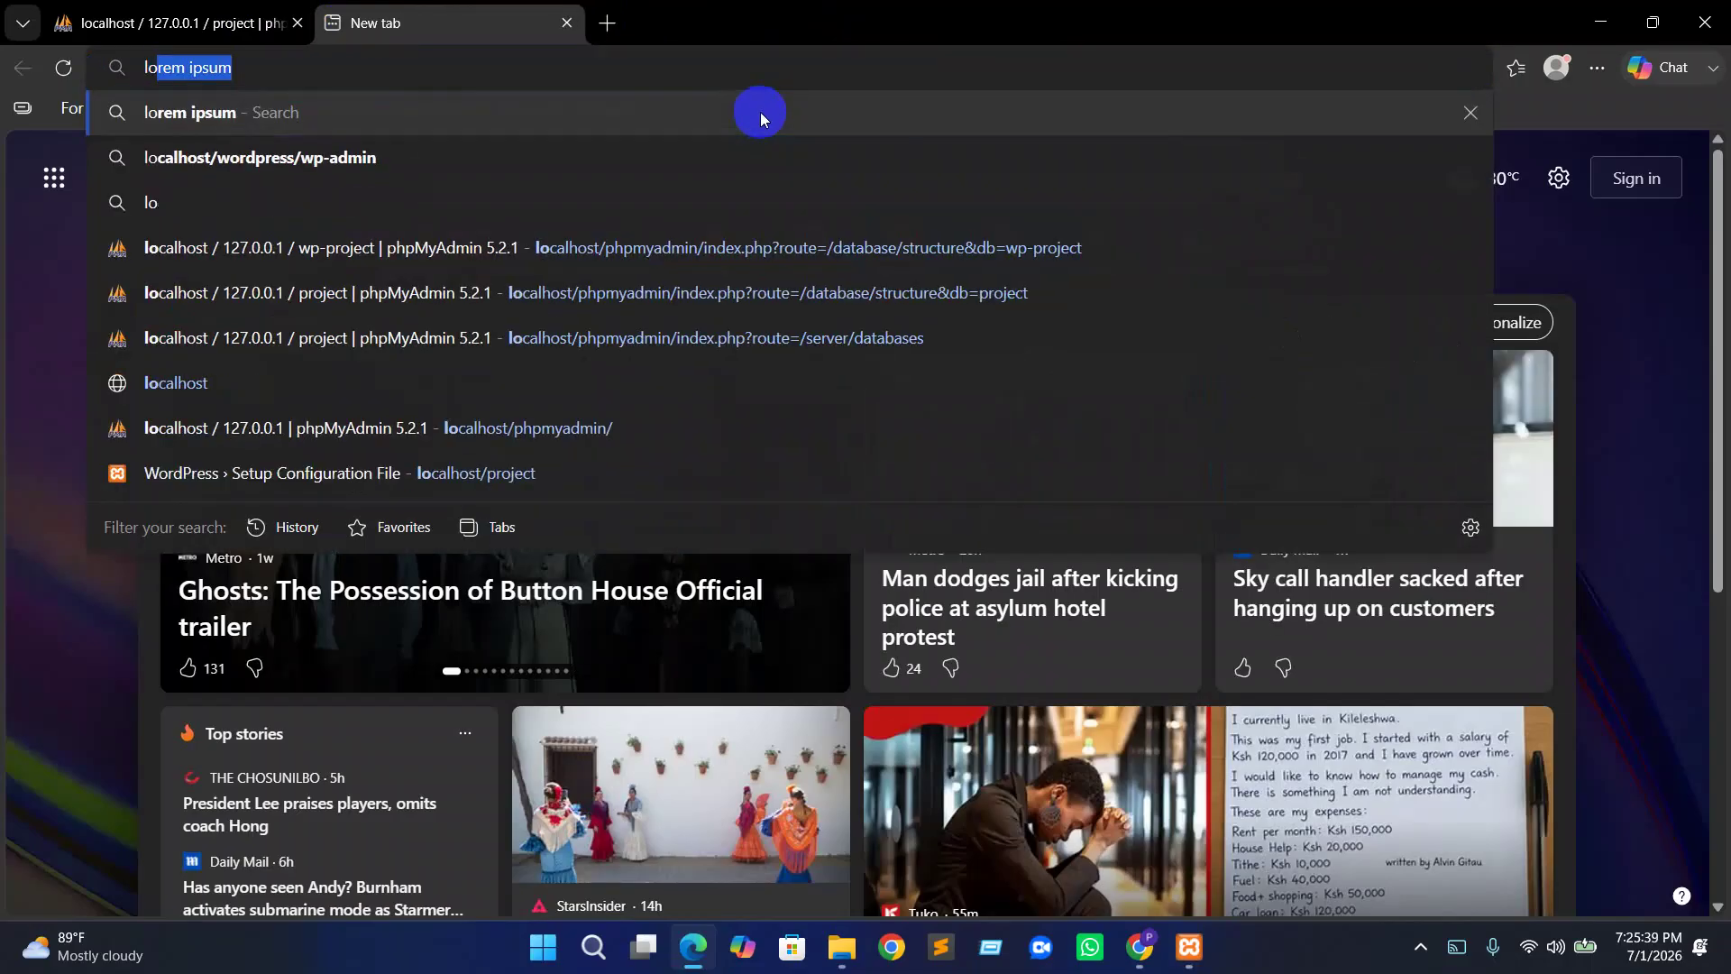
text(ca)
key(Right)
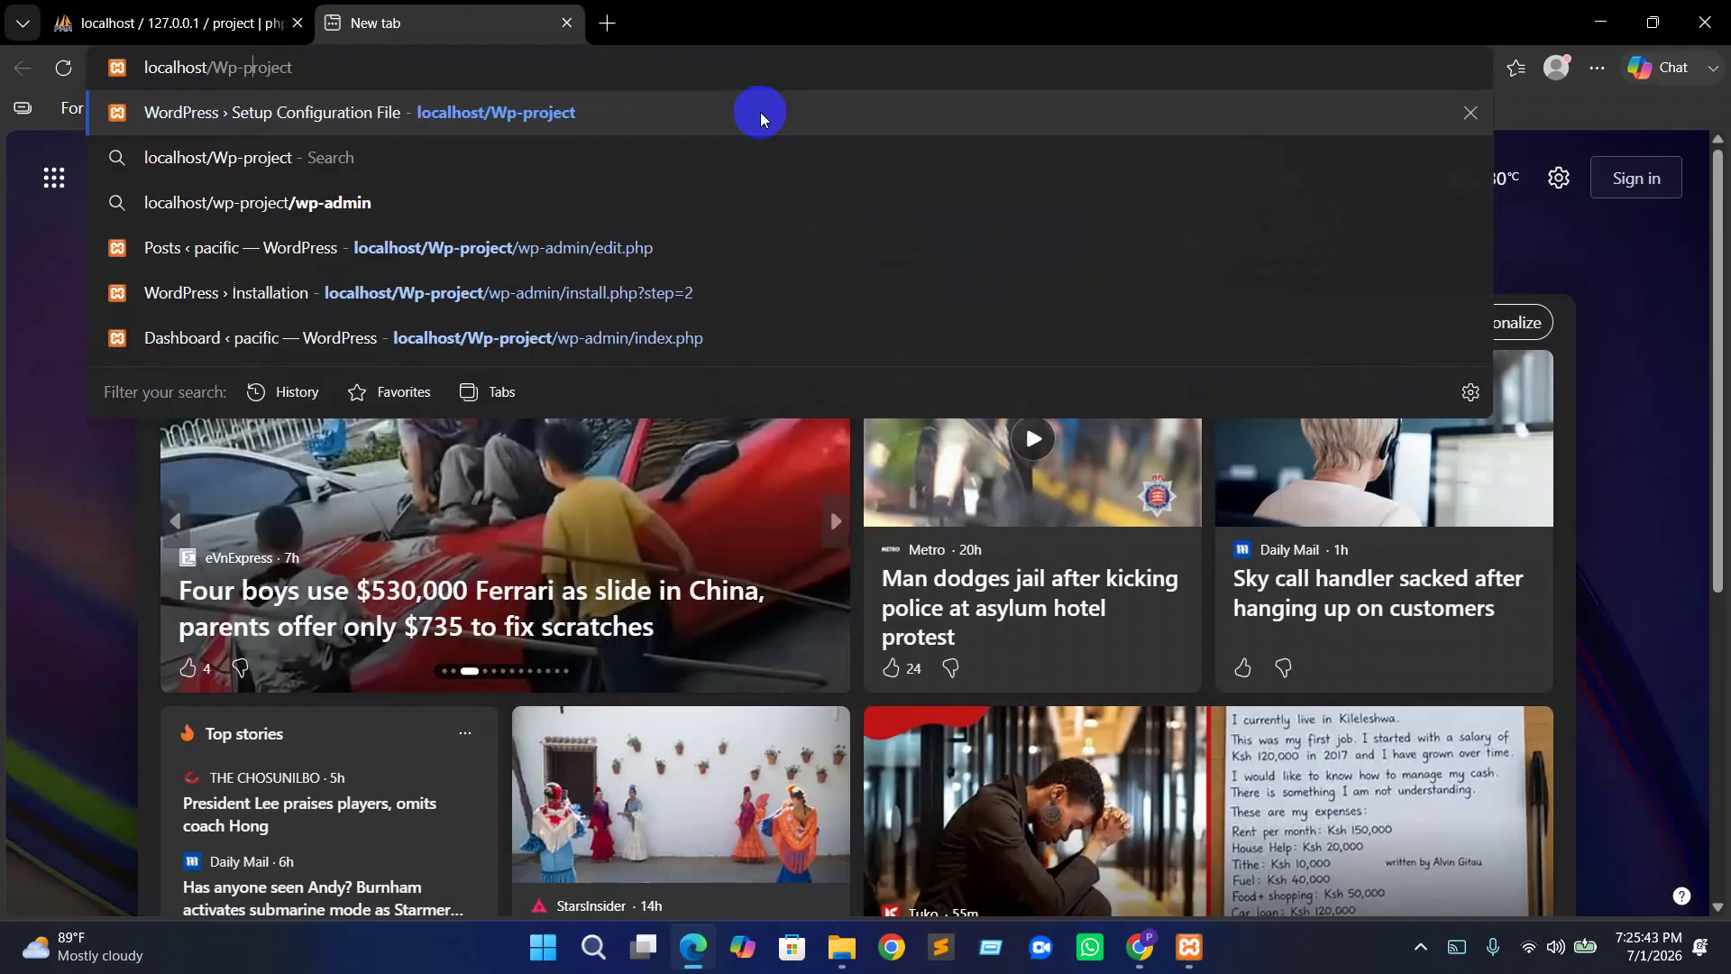
key(BackSpace)
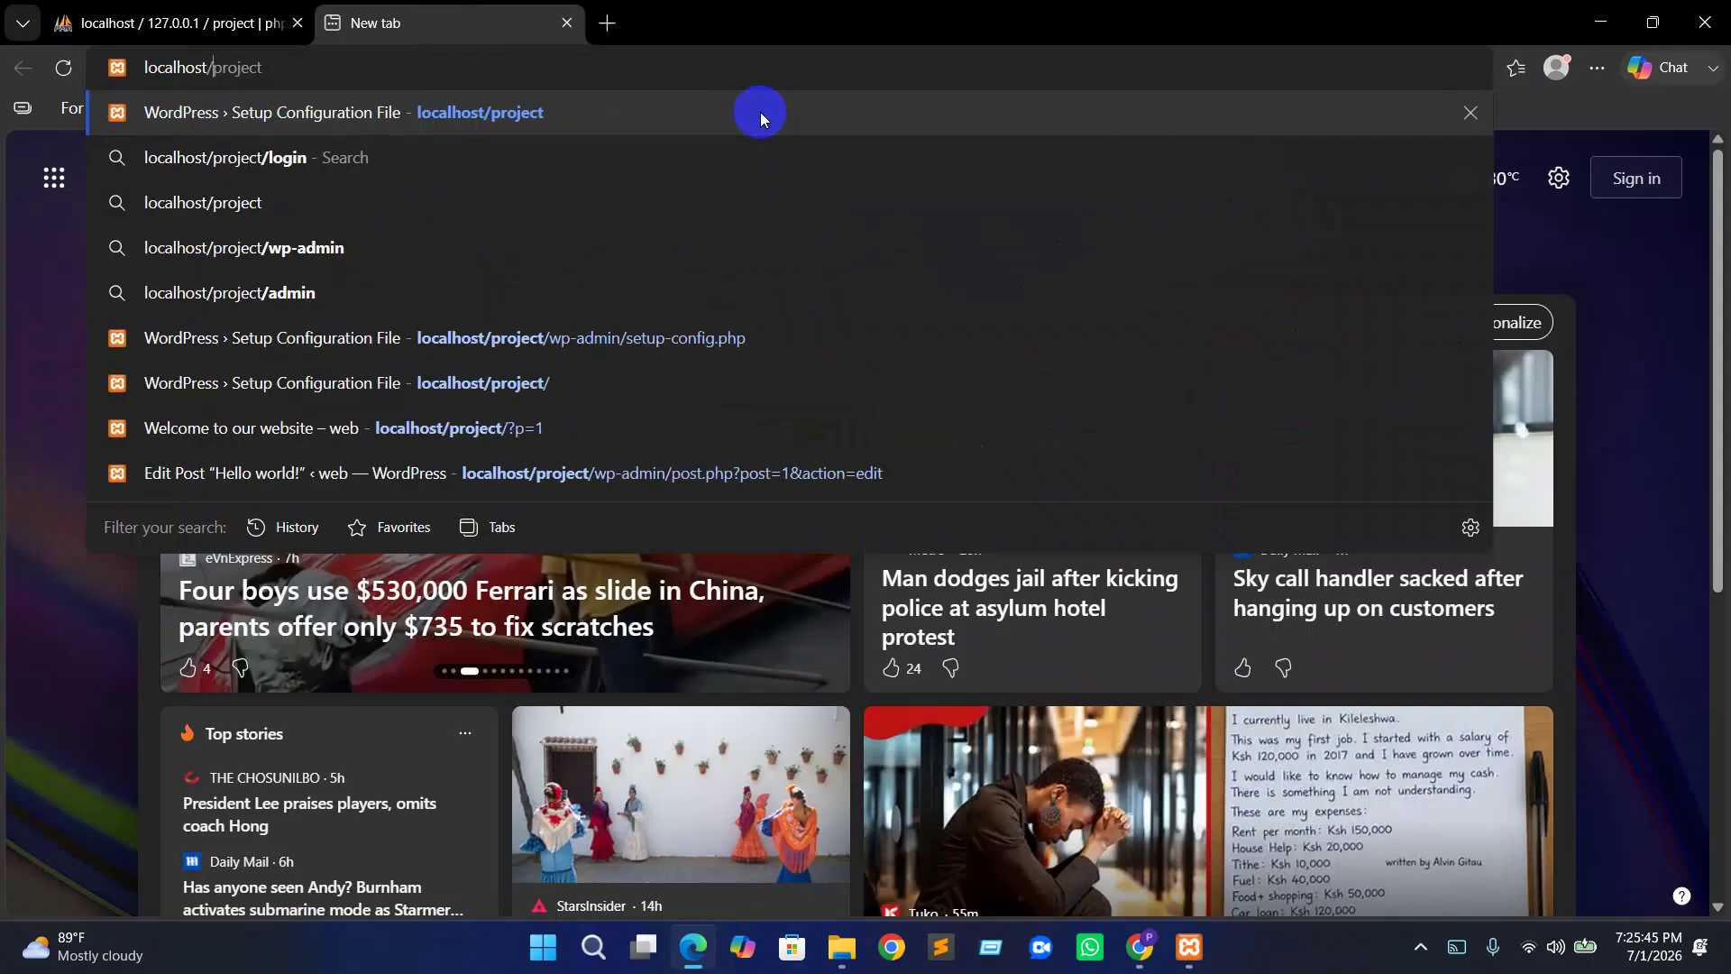
key(Return)
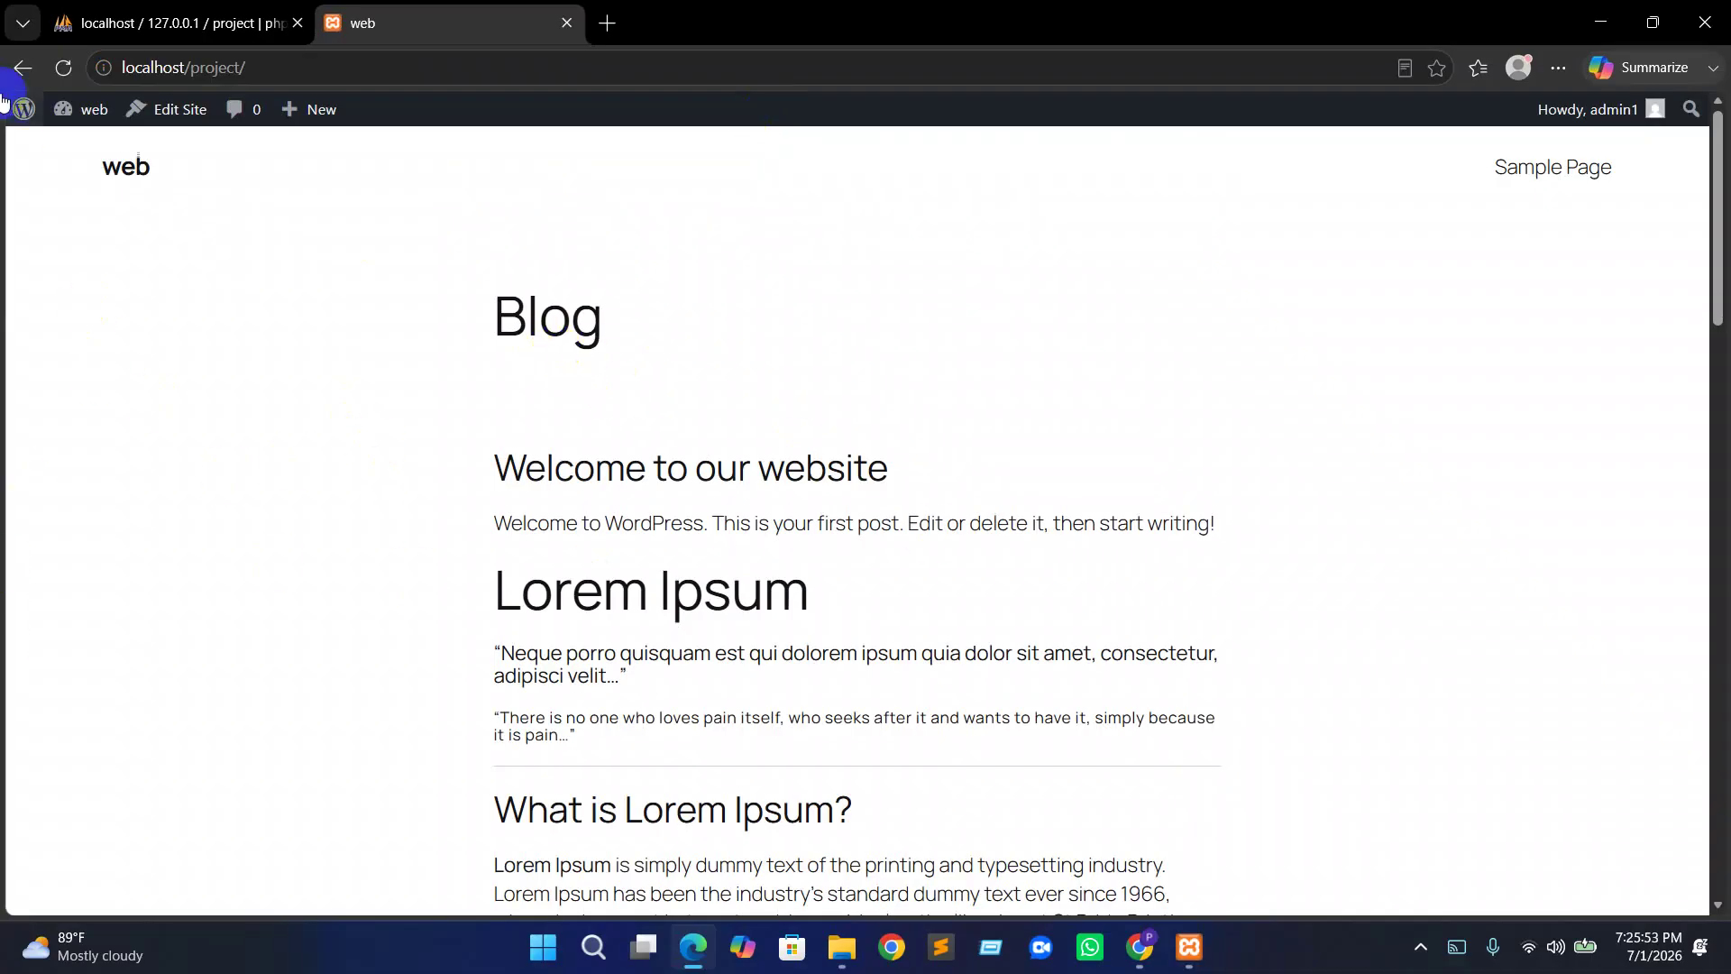
Add 'admin' to the site address and load the localhost/project/admin suggestion
click(263, 66)
click(291, 66)
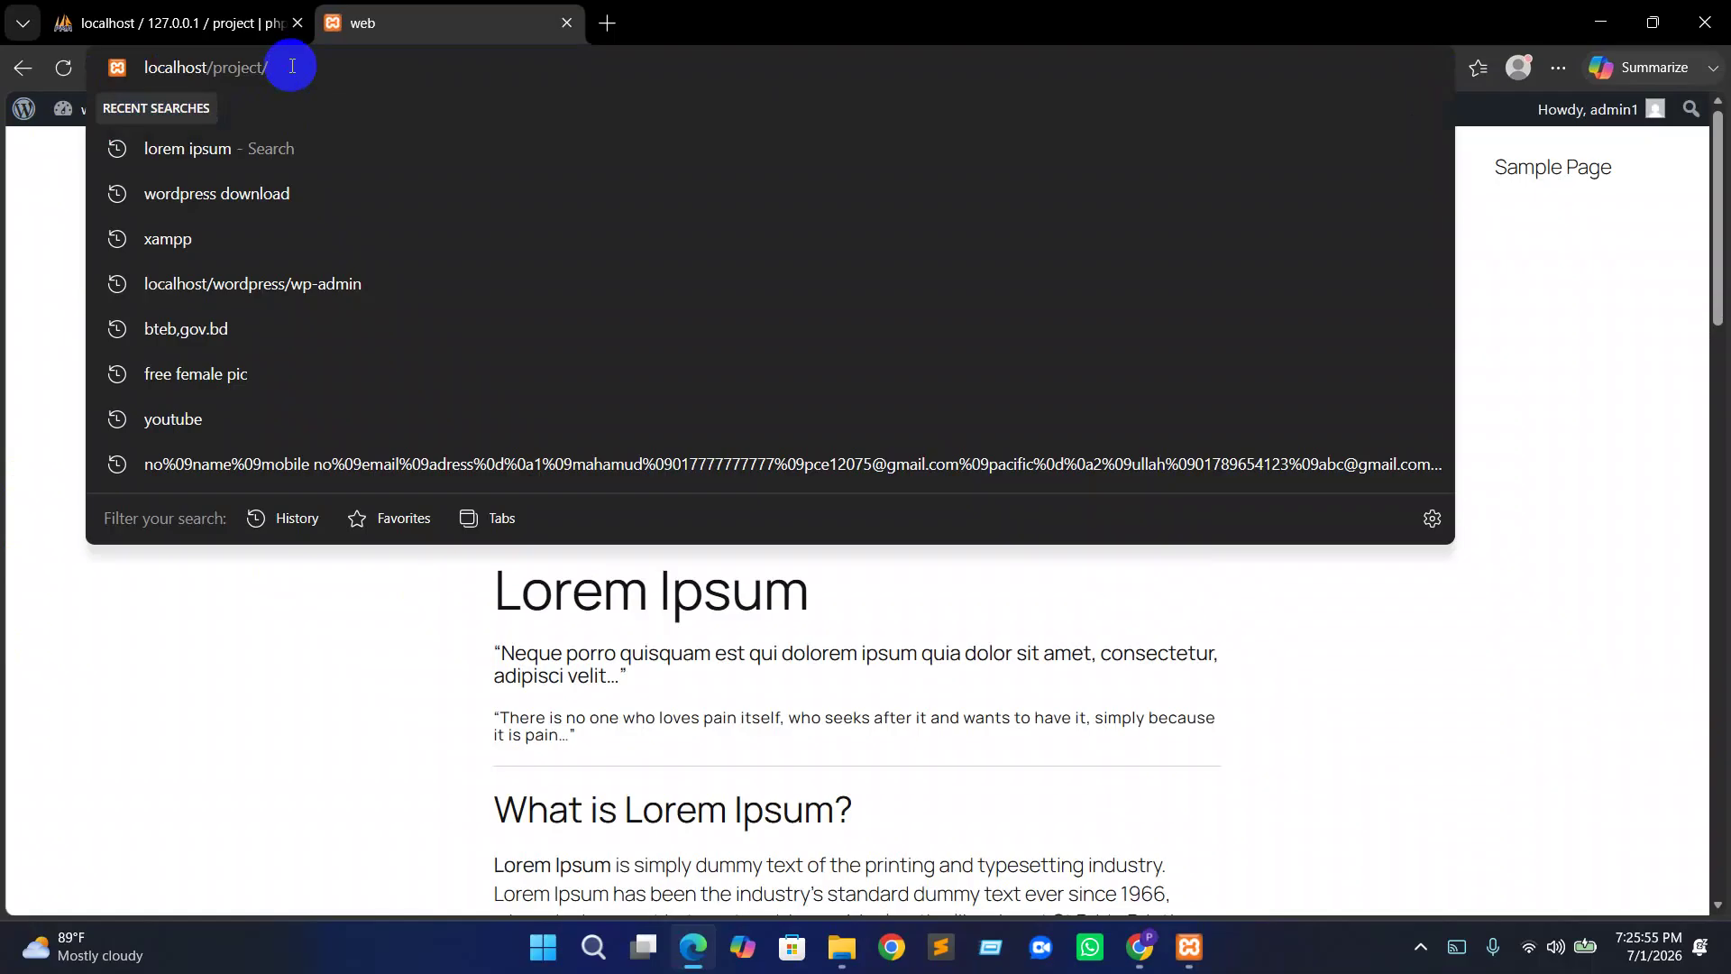
text(ad)
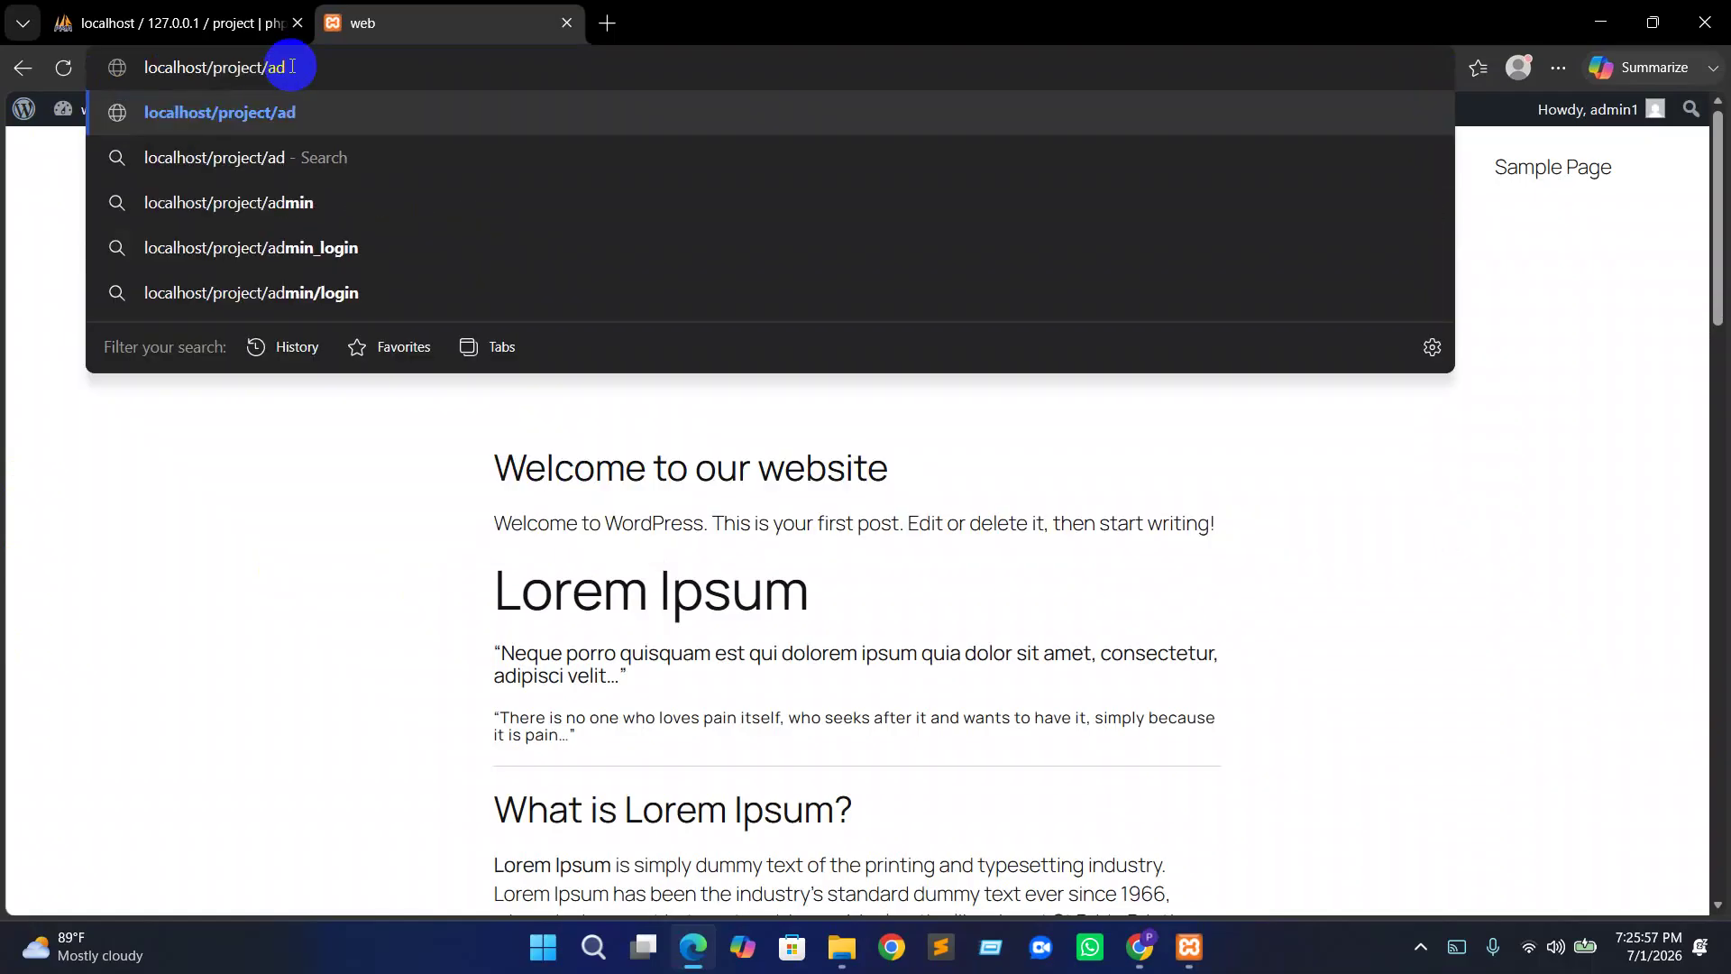
click(301, 202)
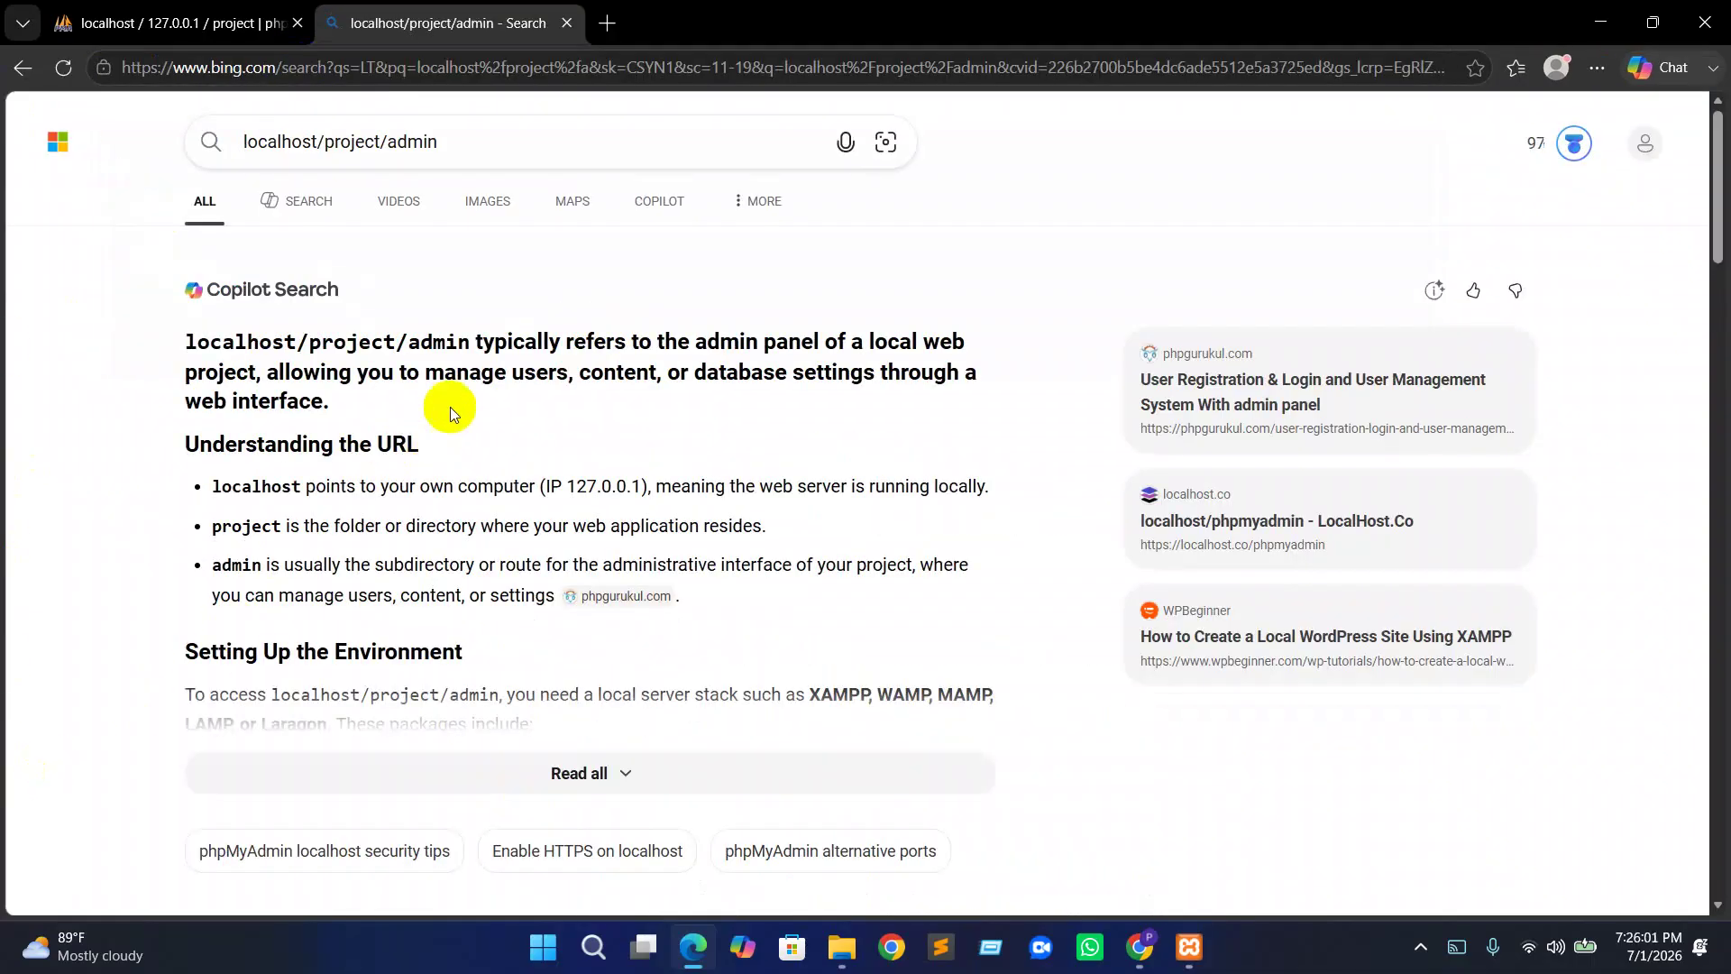
scroll(429, 487, down, 3)
scroll(12, 278, up, 4)
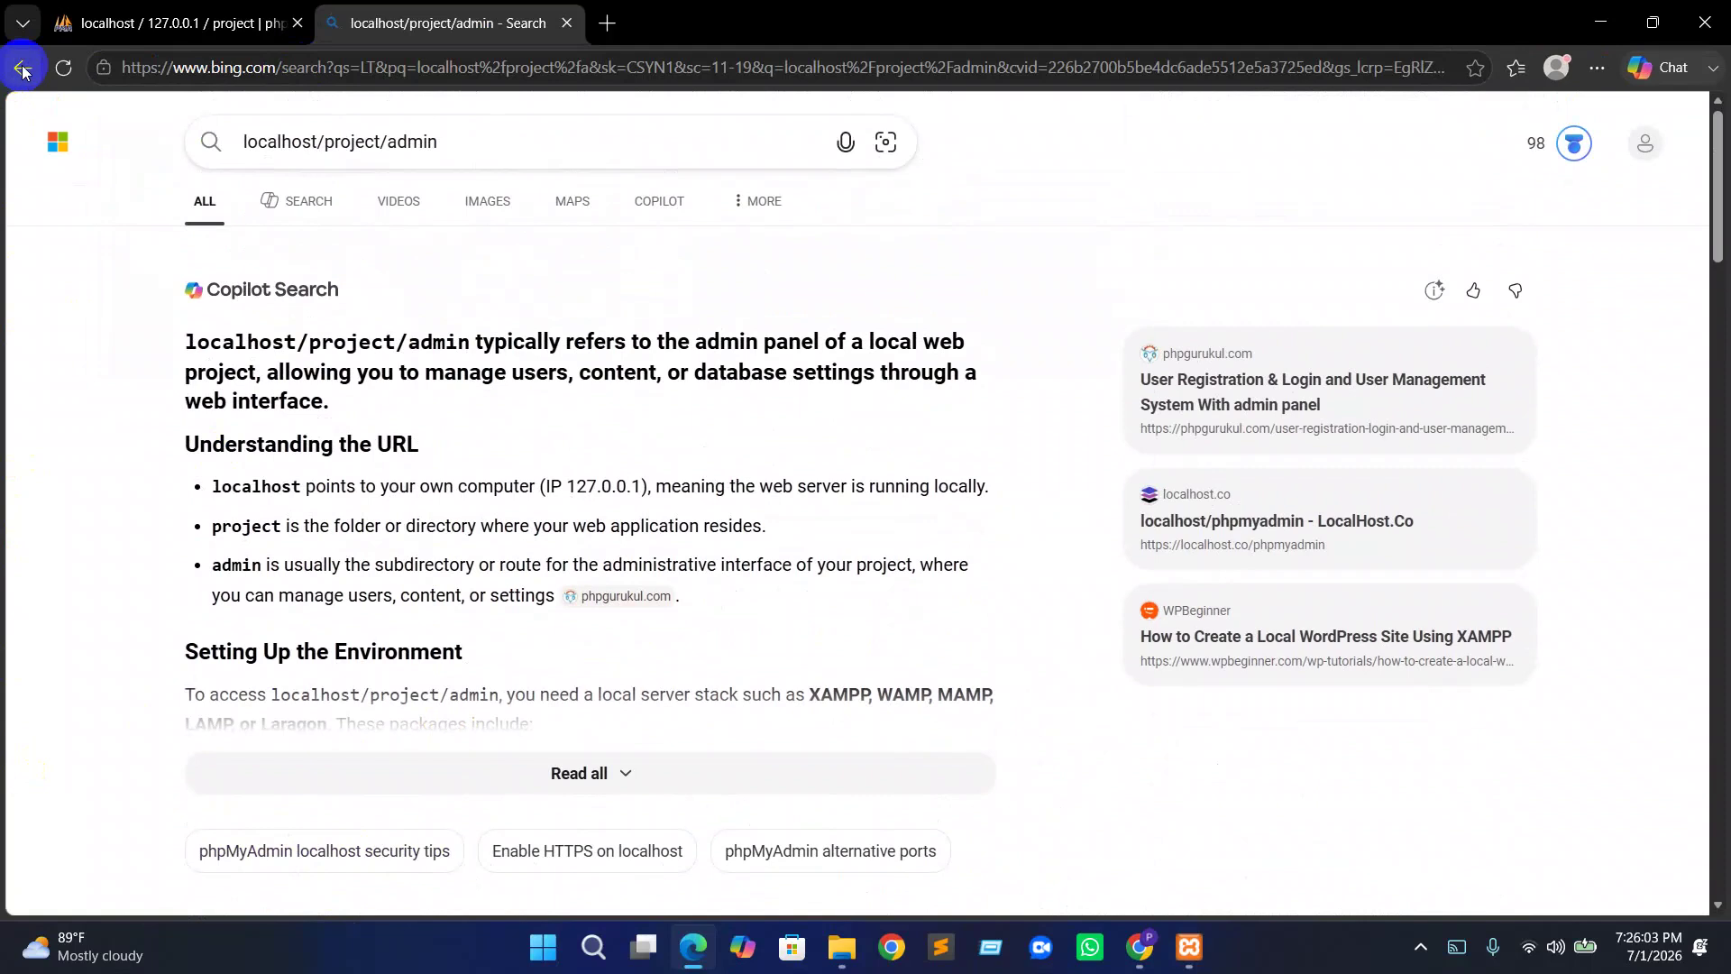
Go back and load the localhost/project/admin/login suggestion, which opens Bing search results
key(alt+Left)
click(347, 70)
click(346, 69)
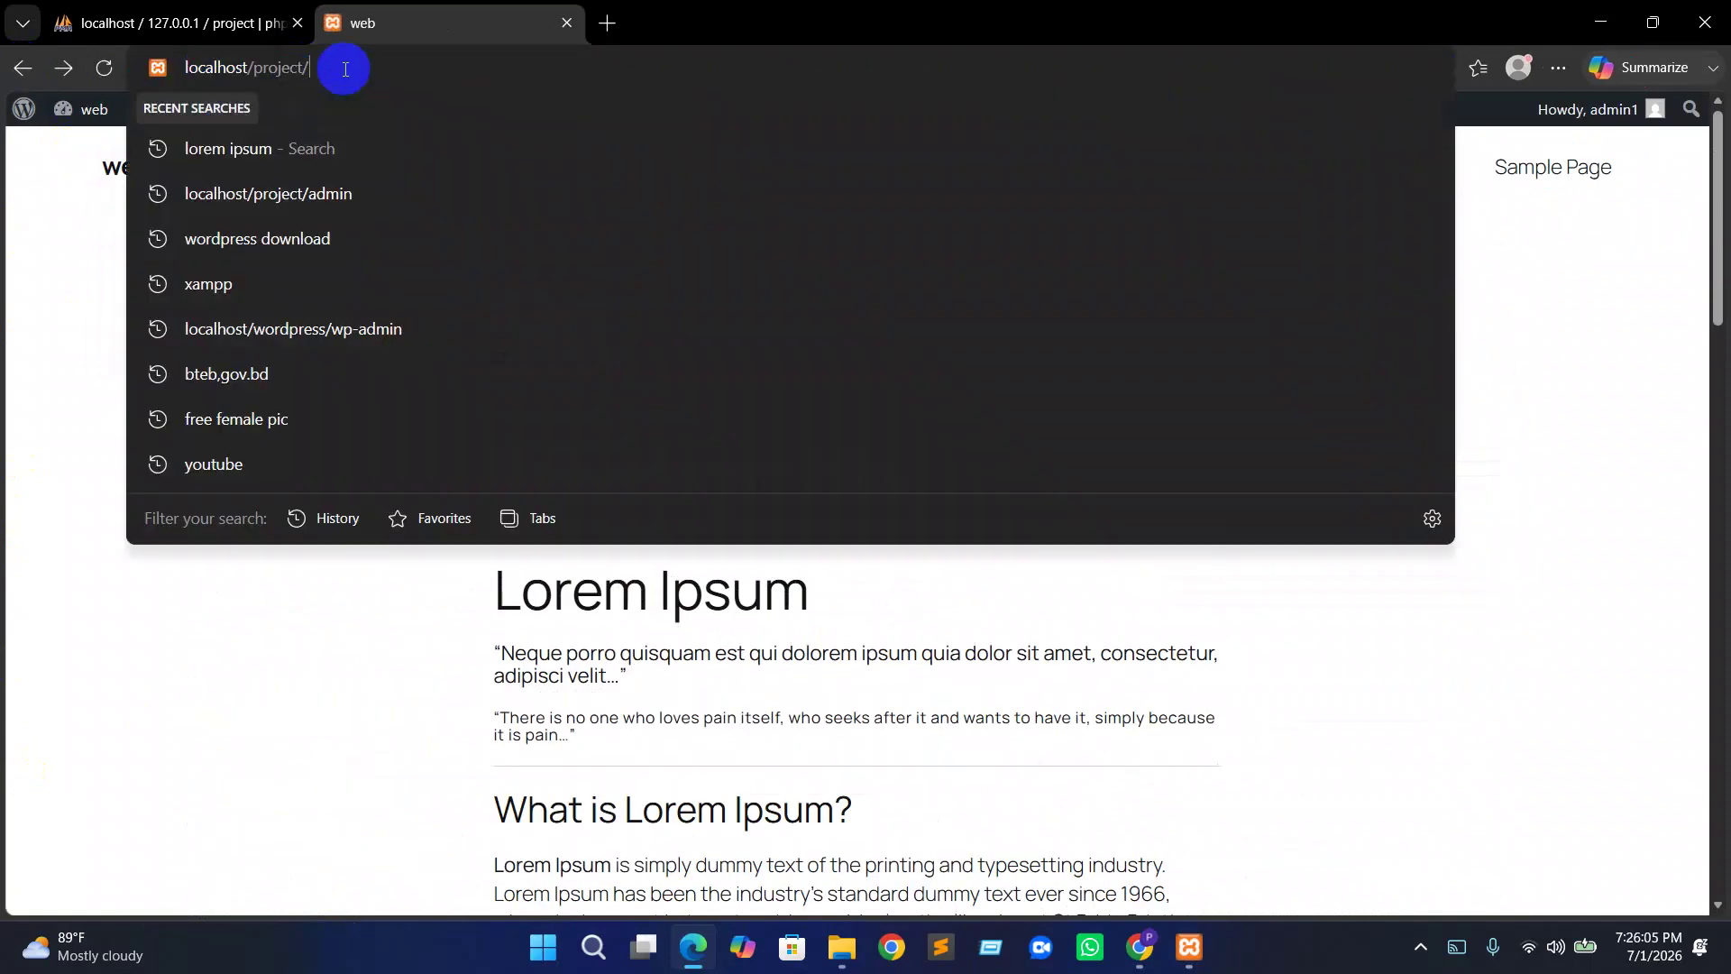
text(admin)
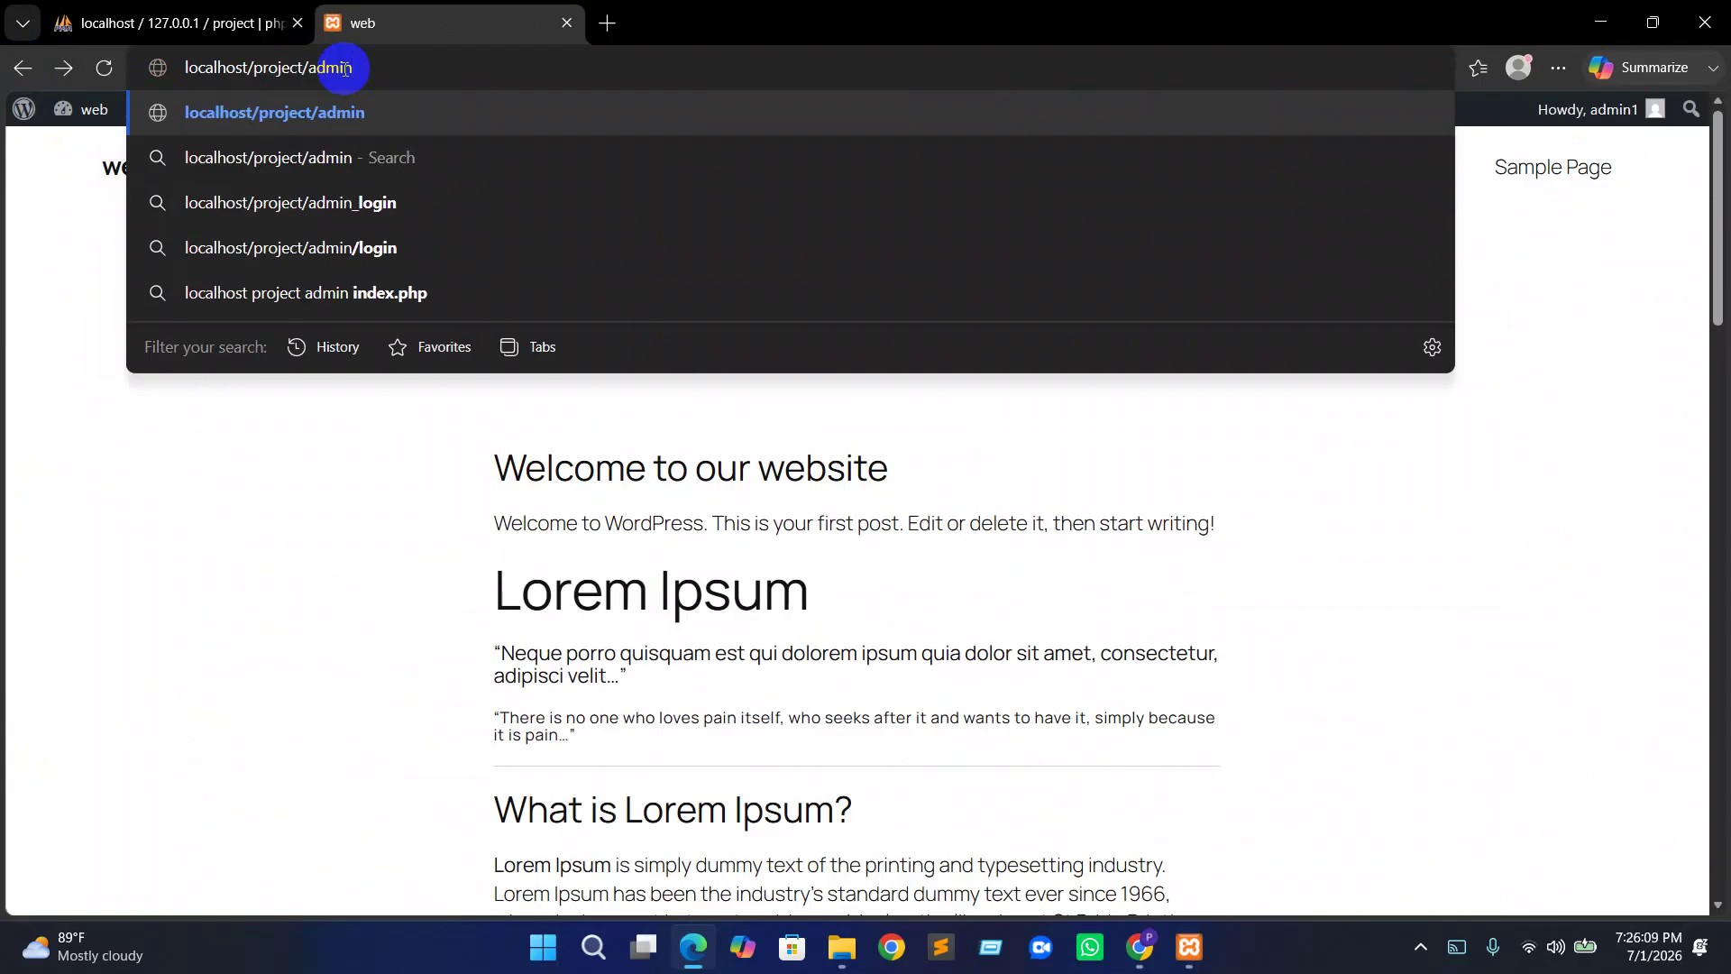
click(352, 245)
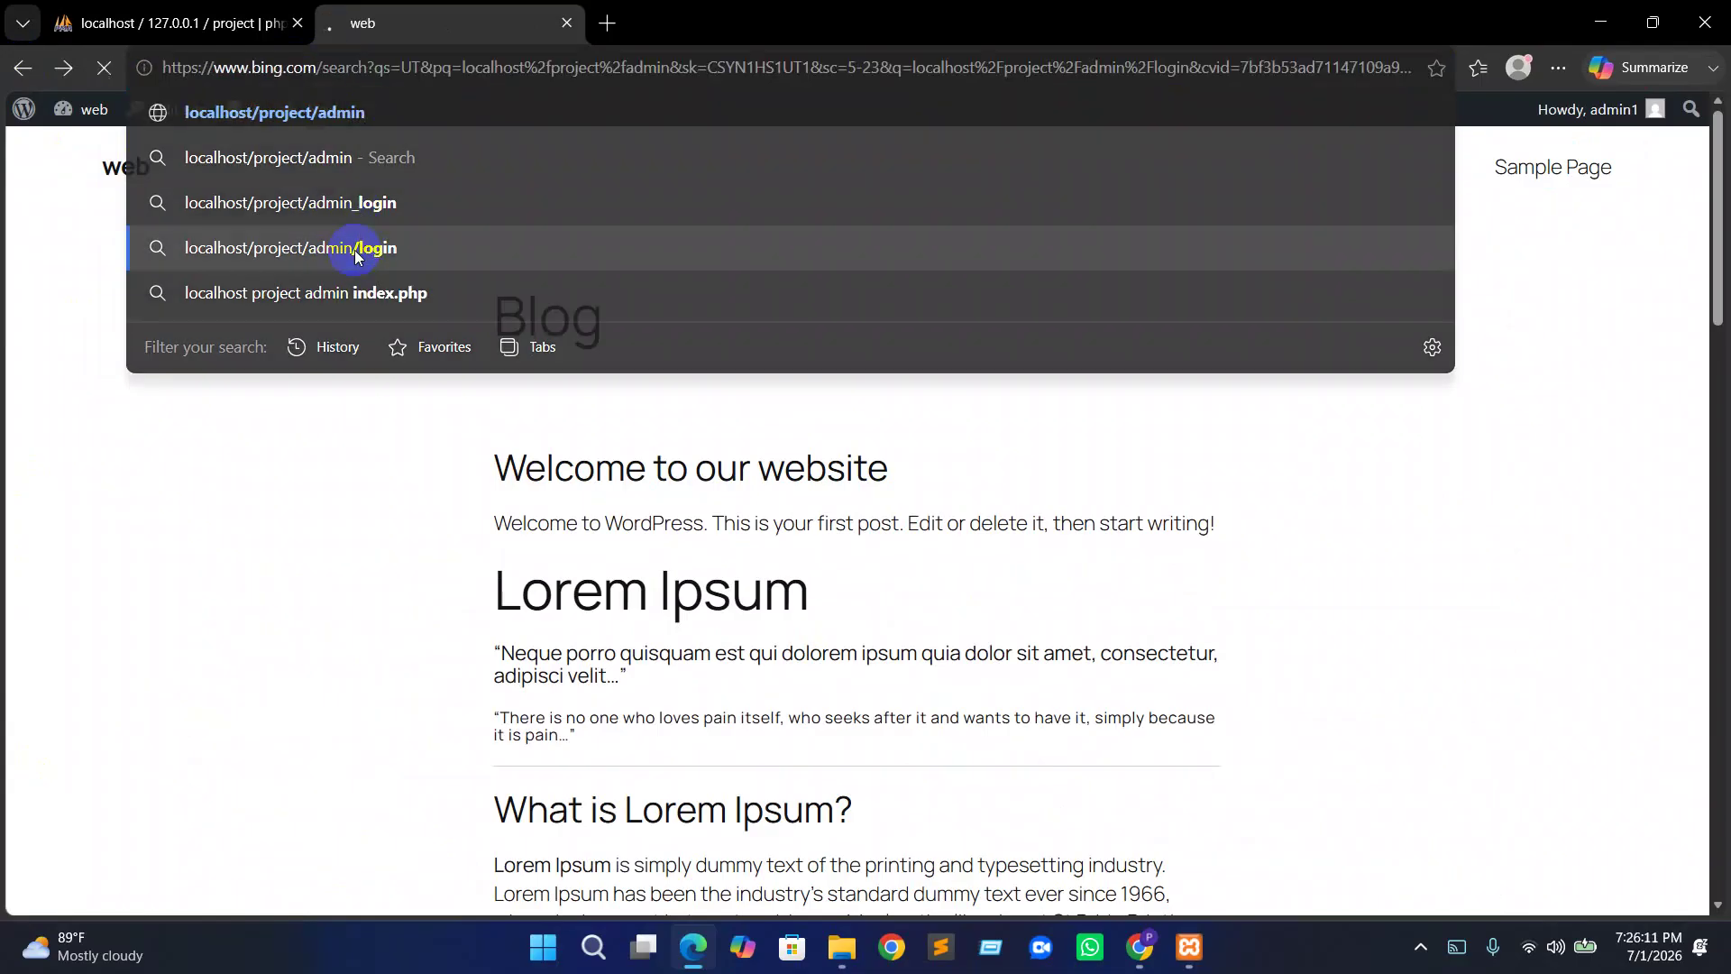
scroll(174, 599, down, 4)
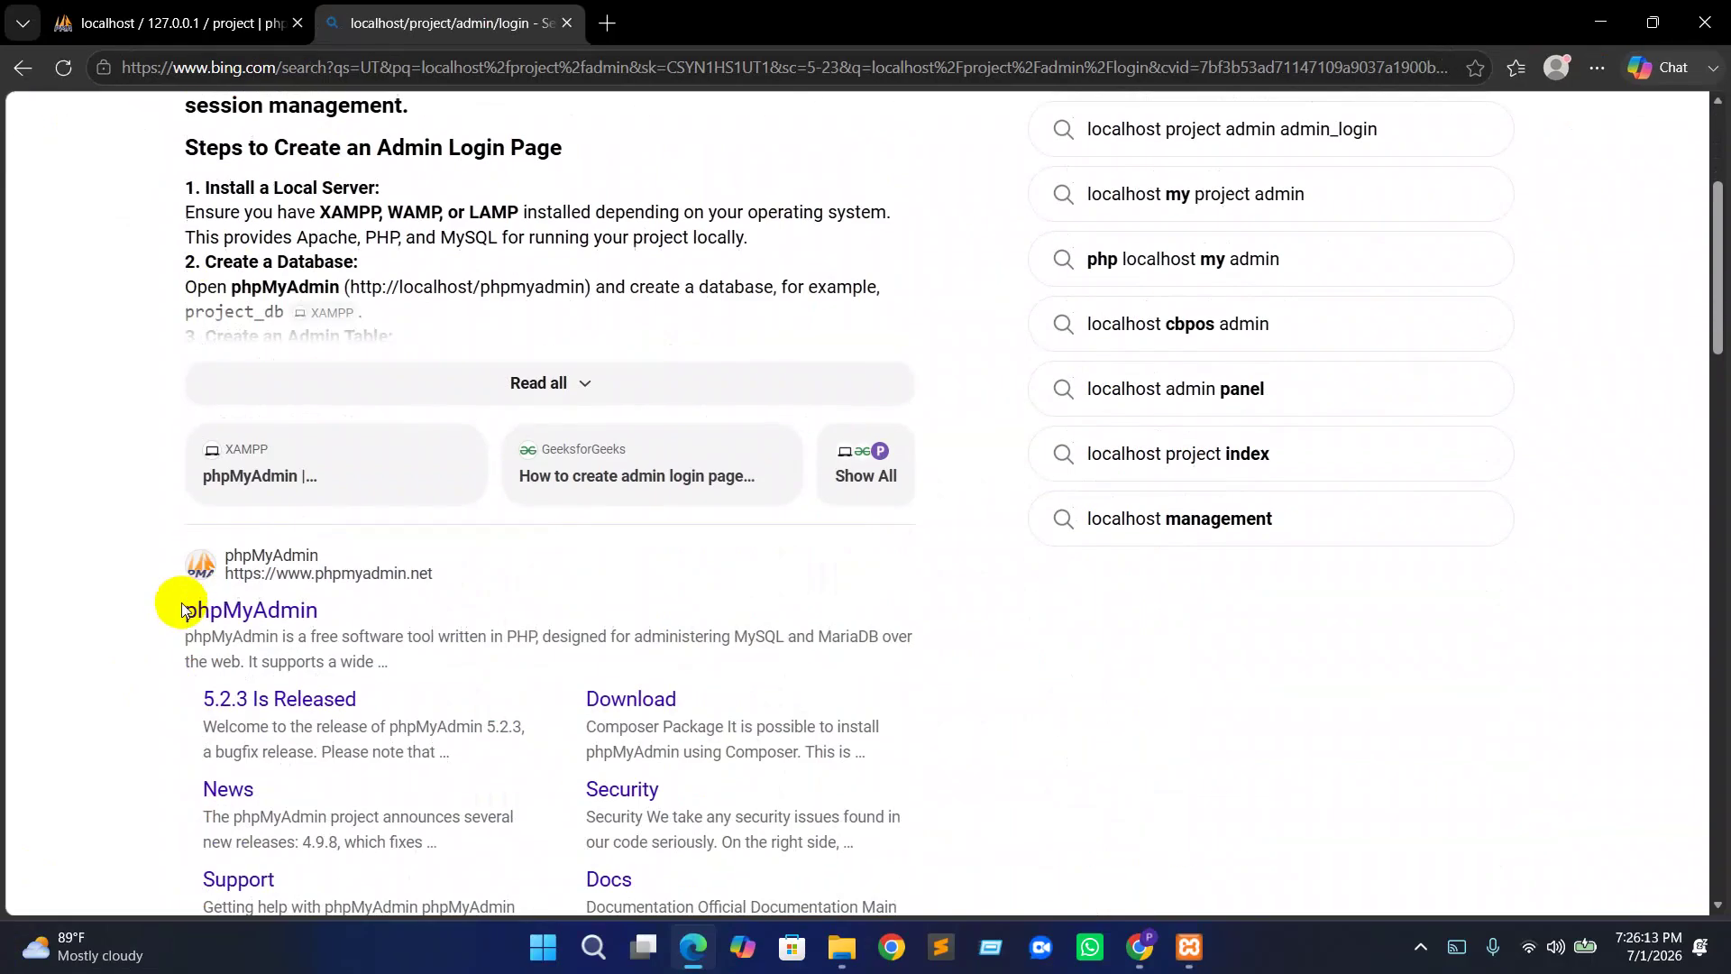
scroll(232, 537, up, 4)
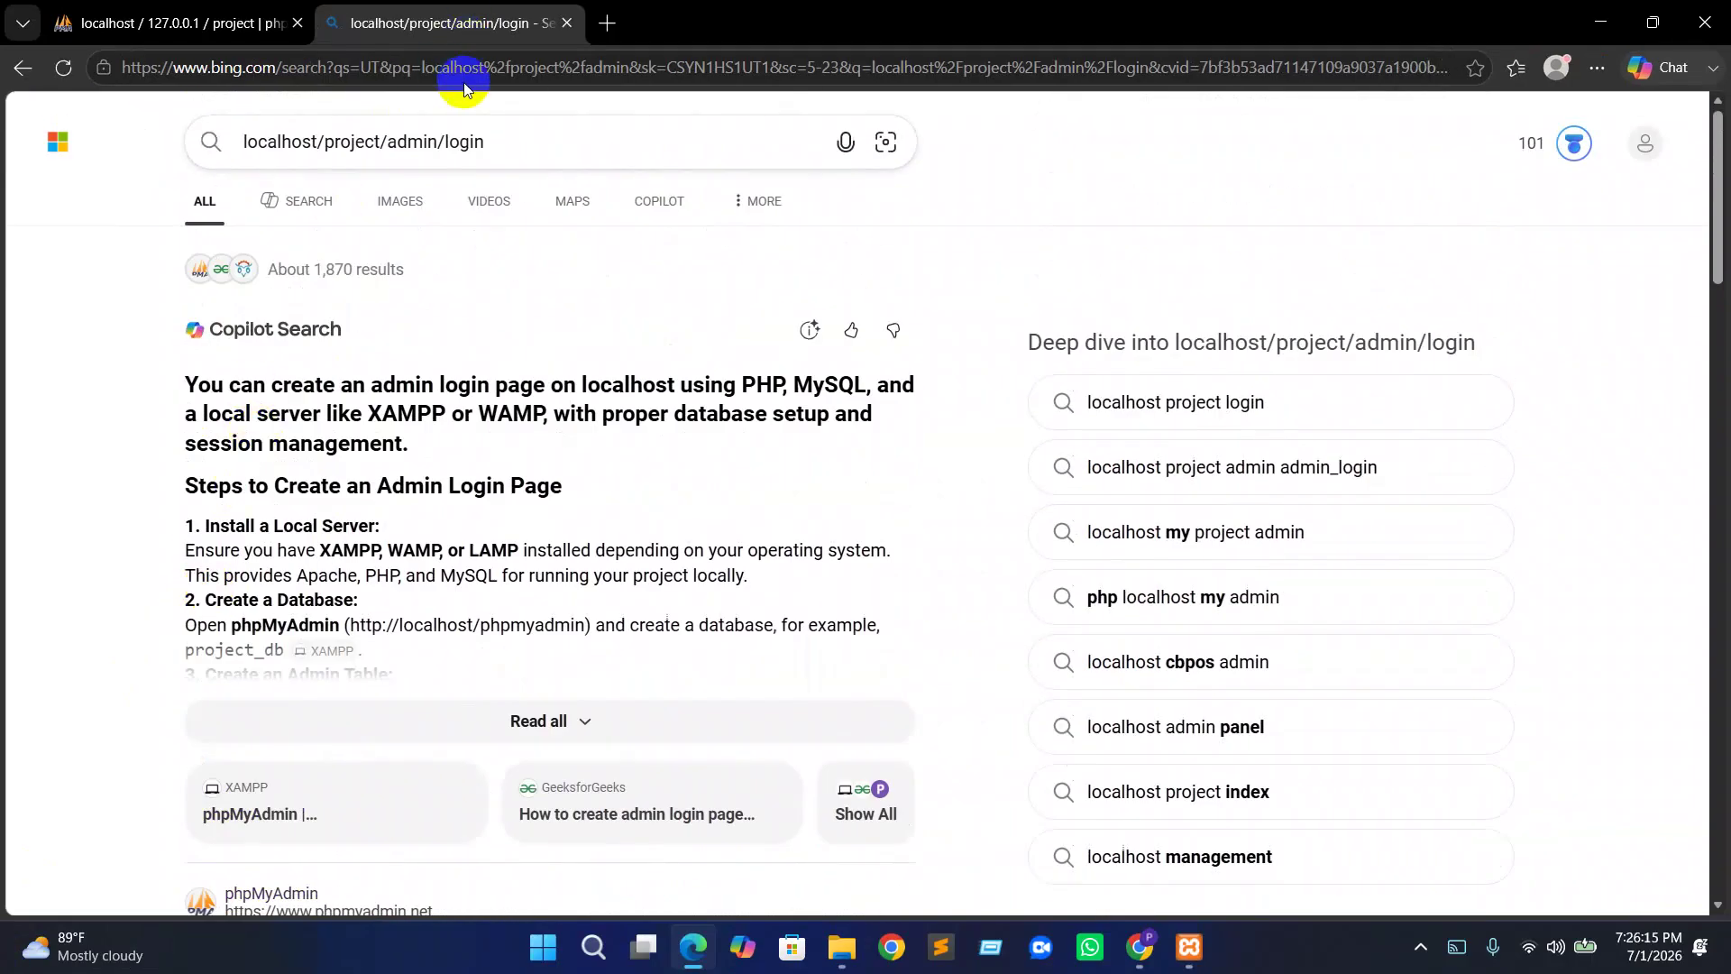
Close the Bing tab, show the project database's tables, and open then close a duplicate tab
click(567, 22)
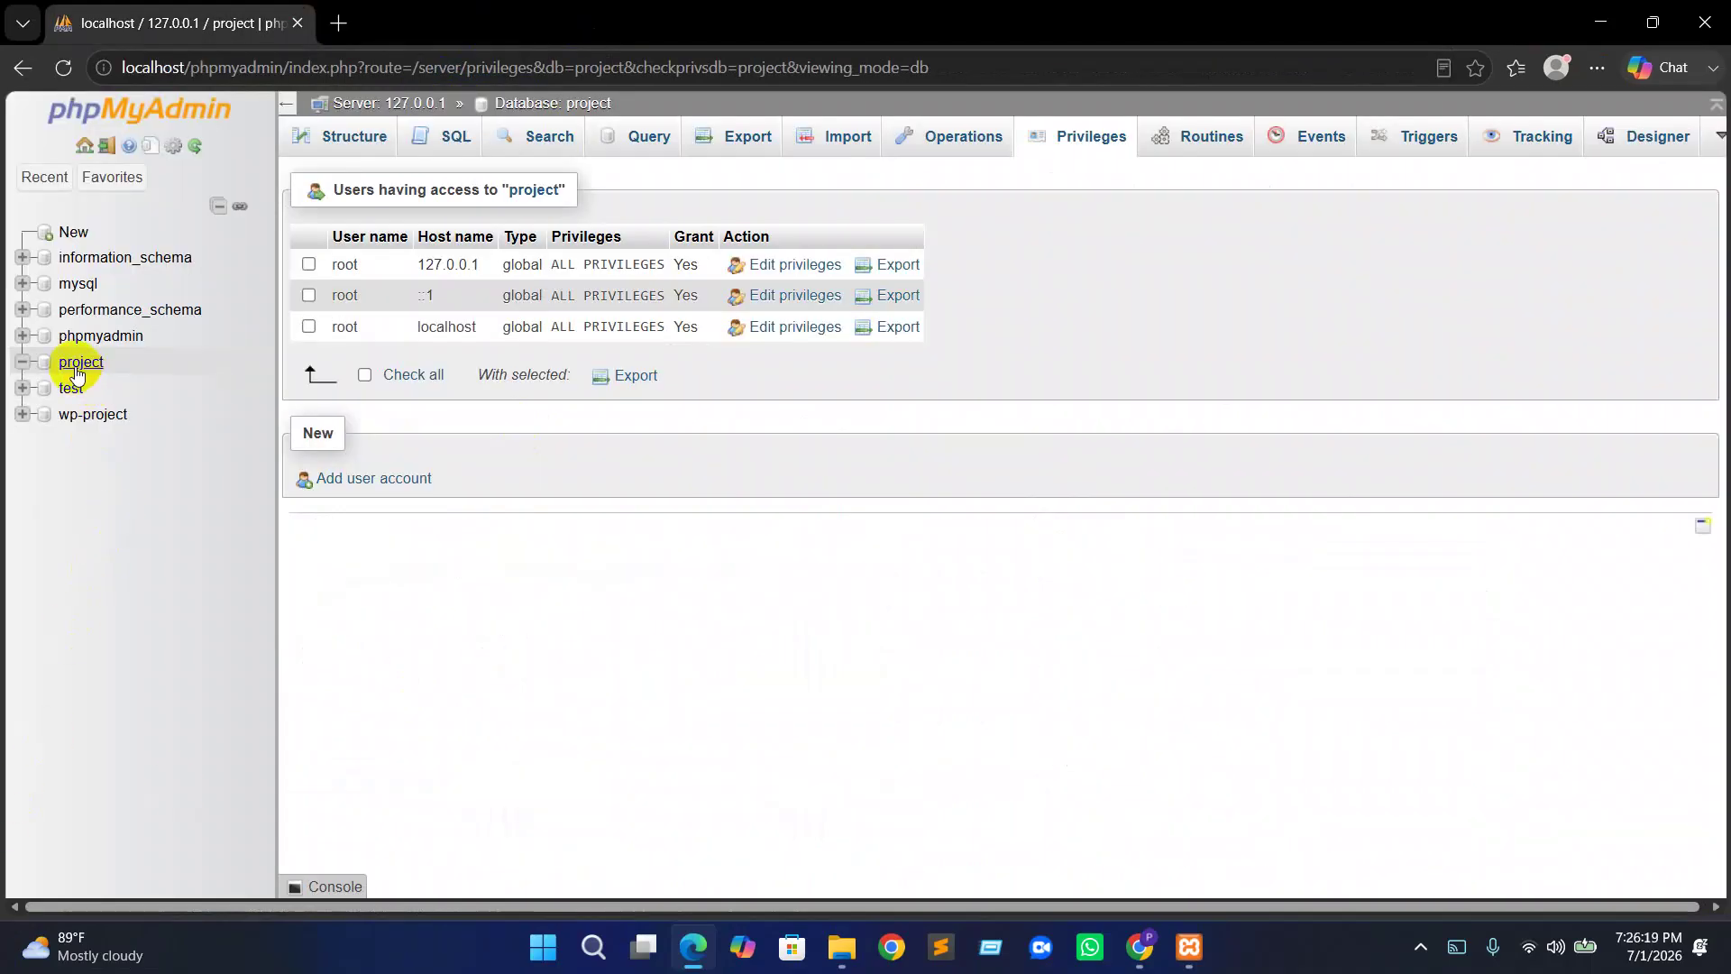
click(77, 365)
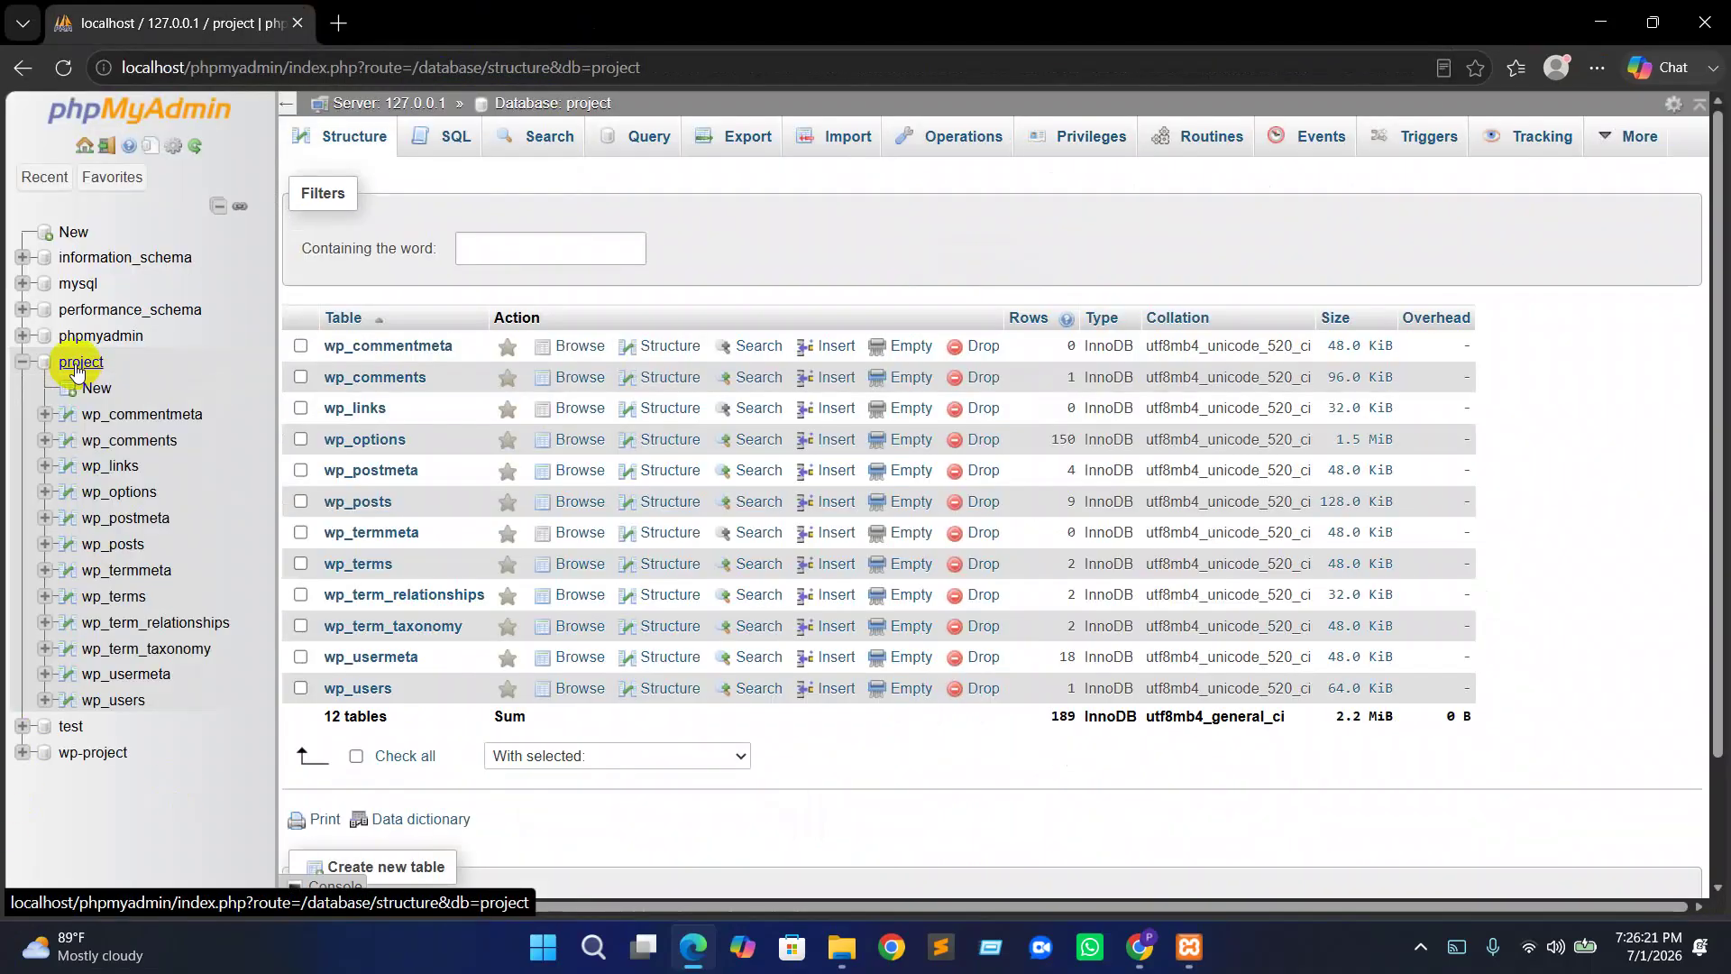
right_click(77, 370)
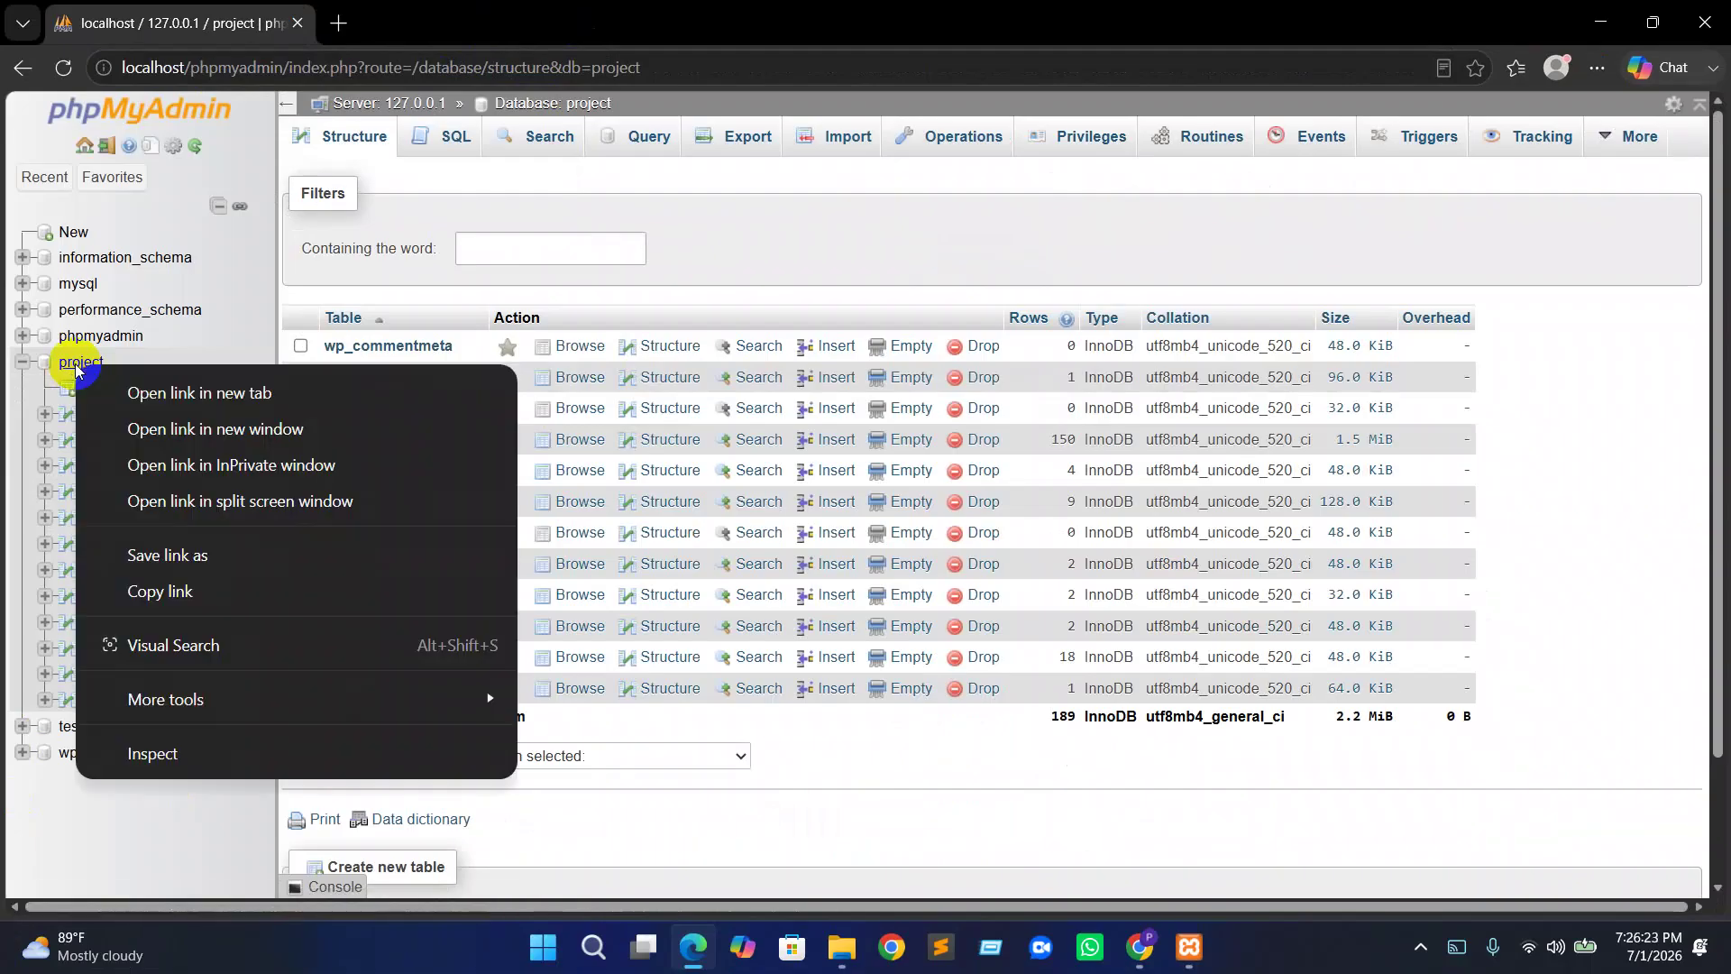
click(135, 391)
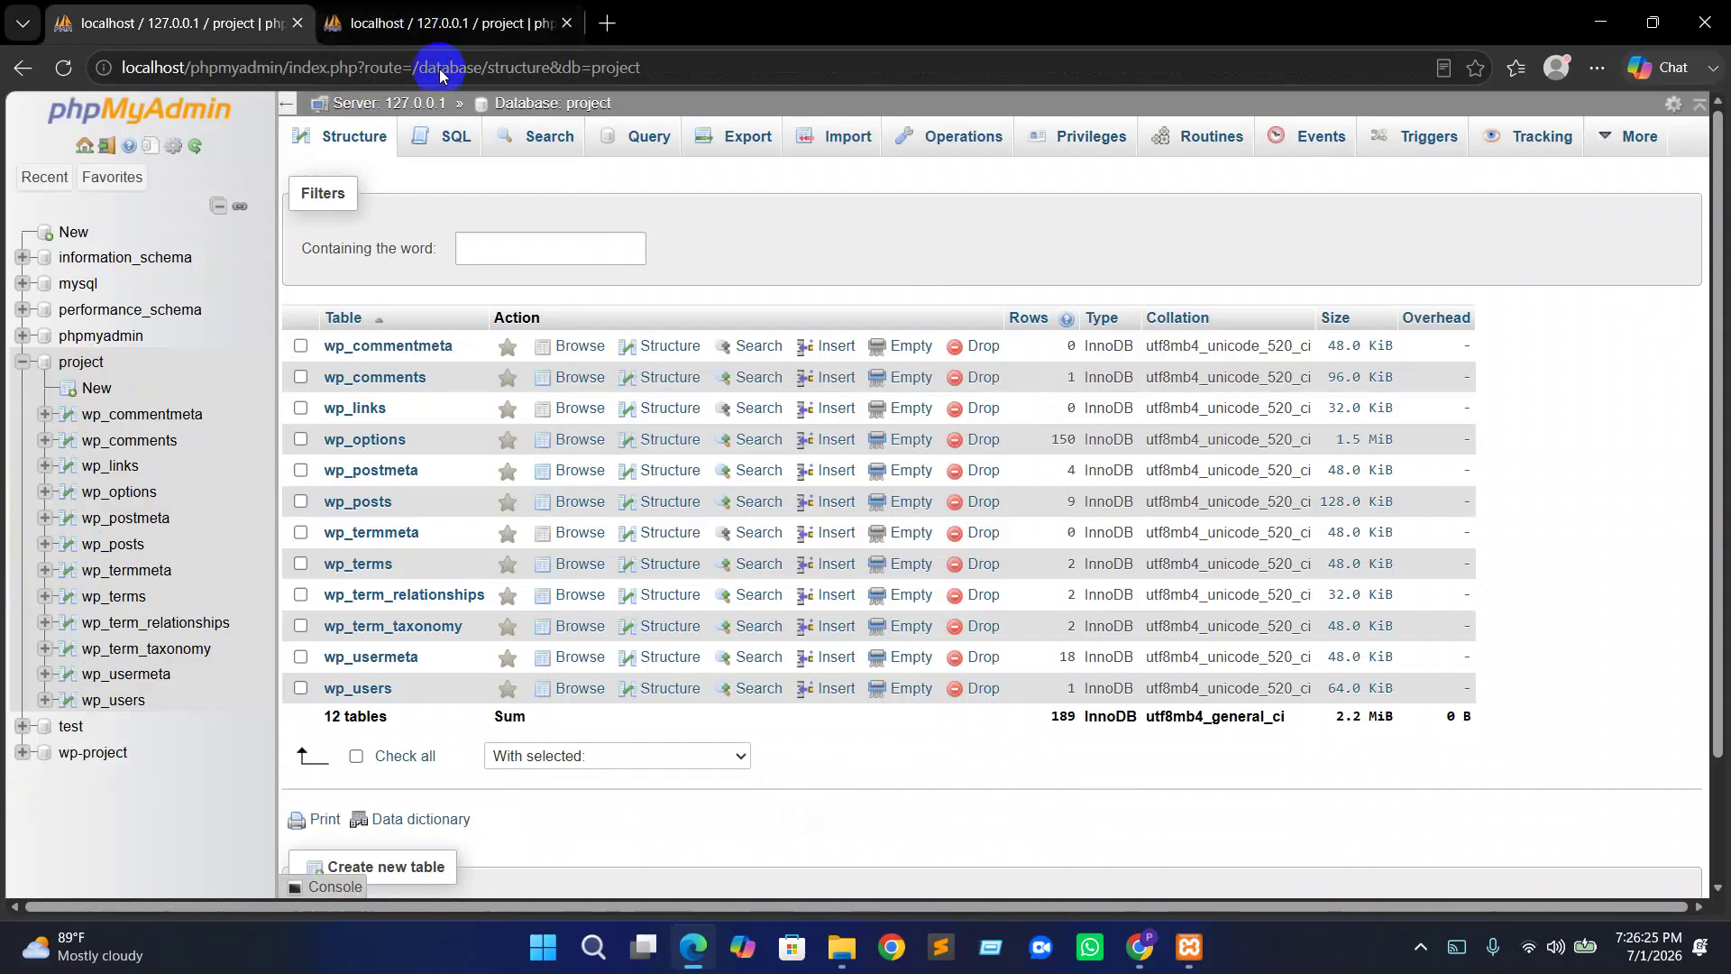
click(554, 24)
click(572, 23)
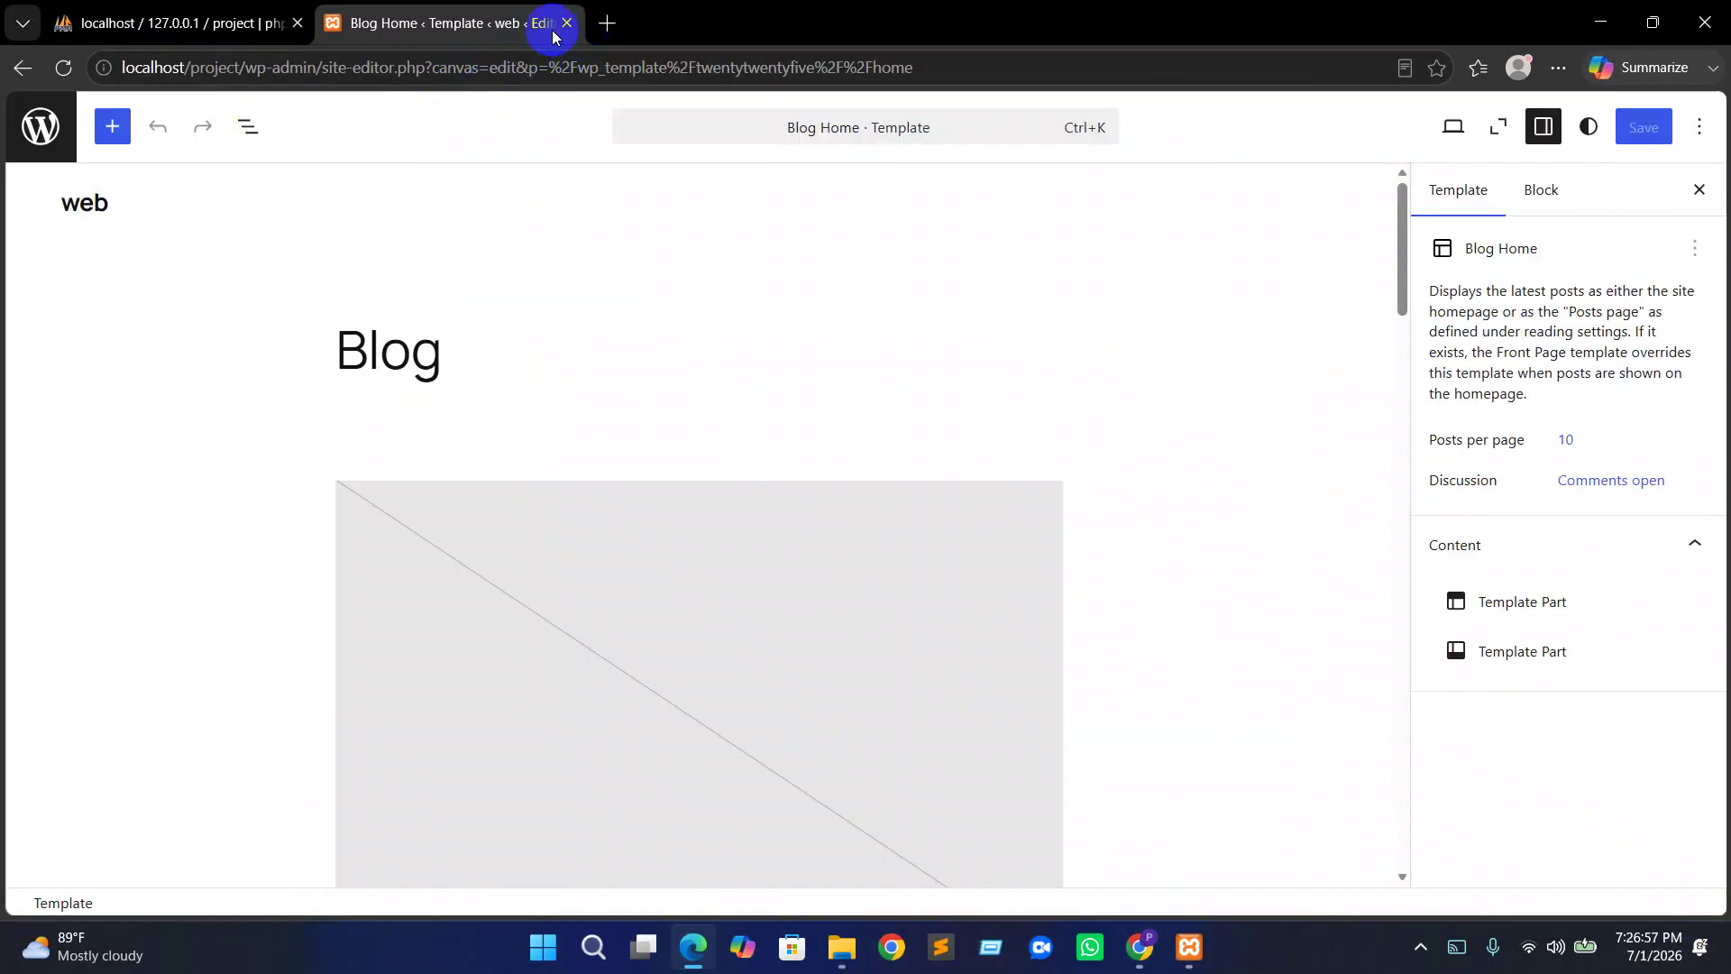
Close the site editor tab and load localhost/project in a new tab
click(568, 24)
click(339, 25)
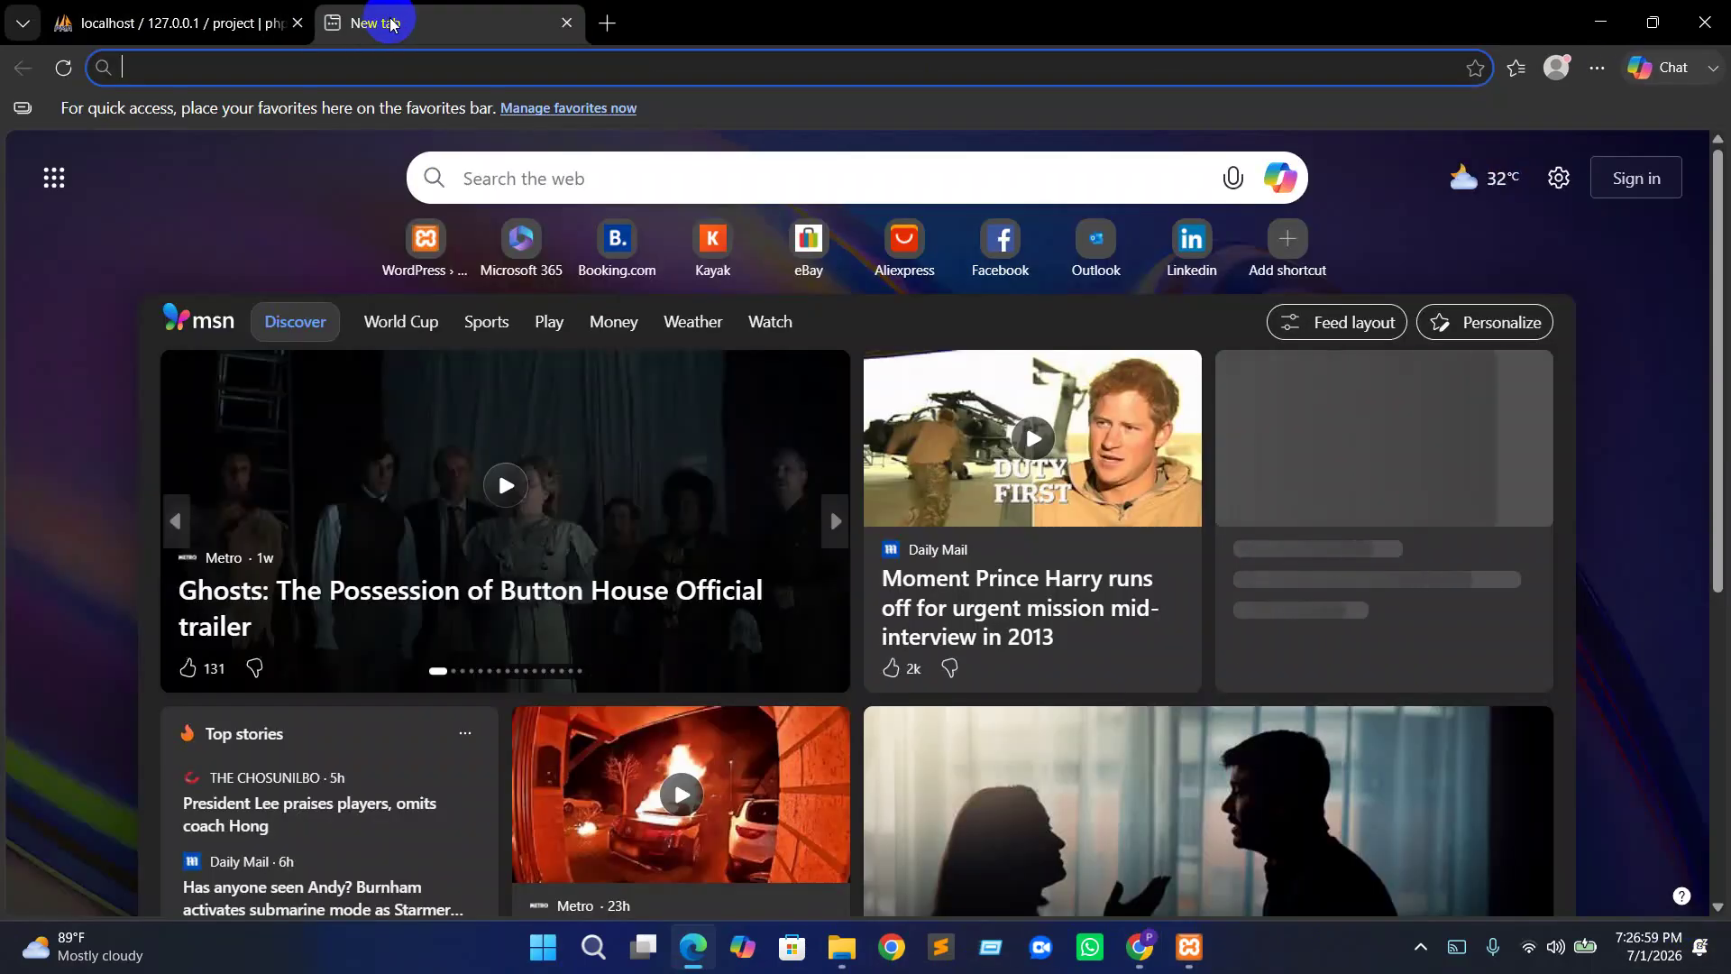
text(loc)
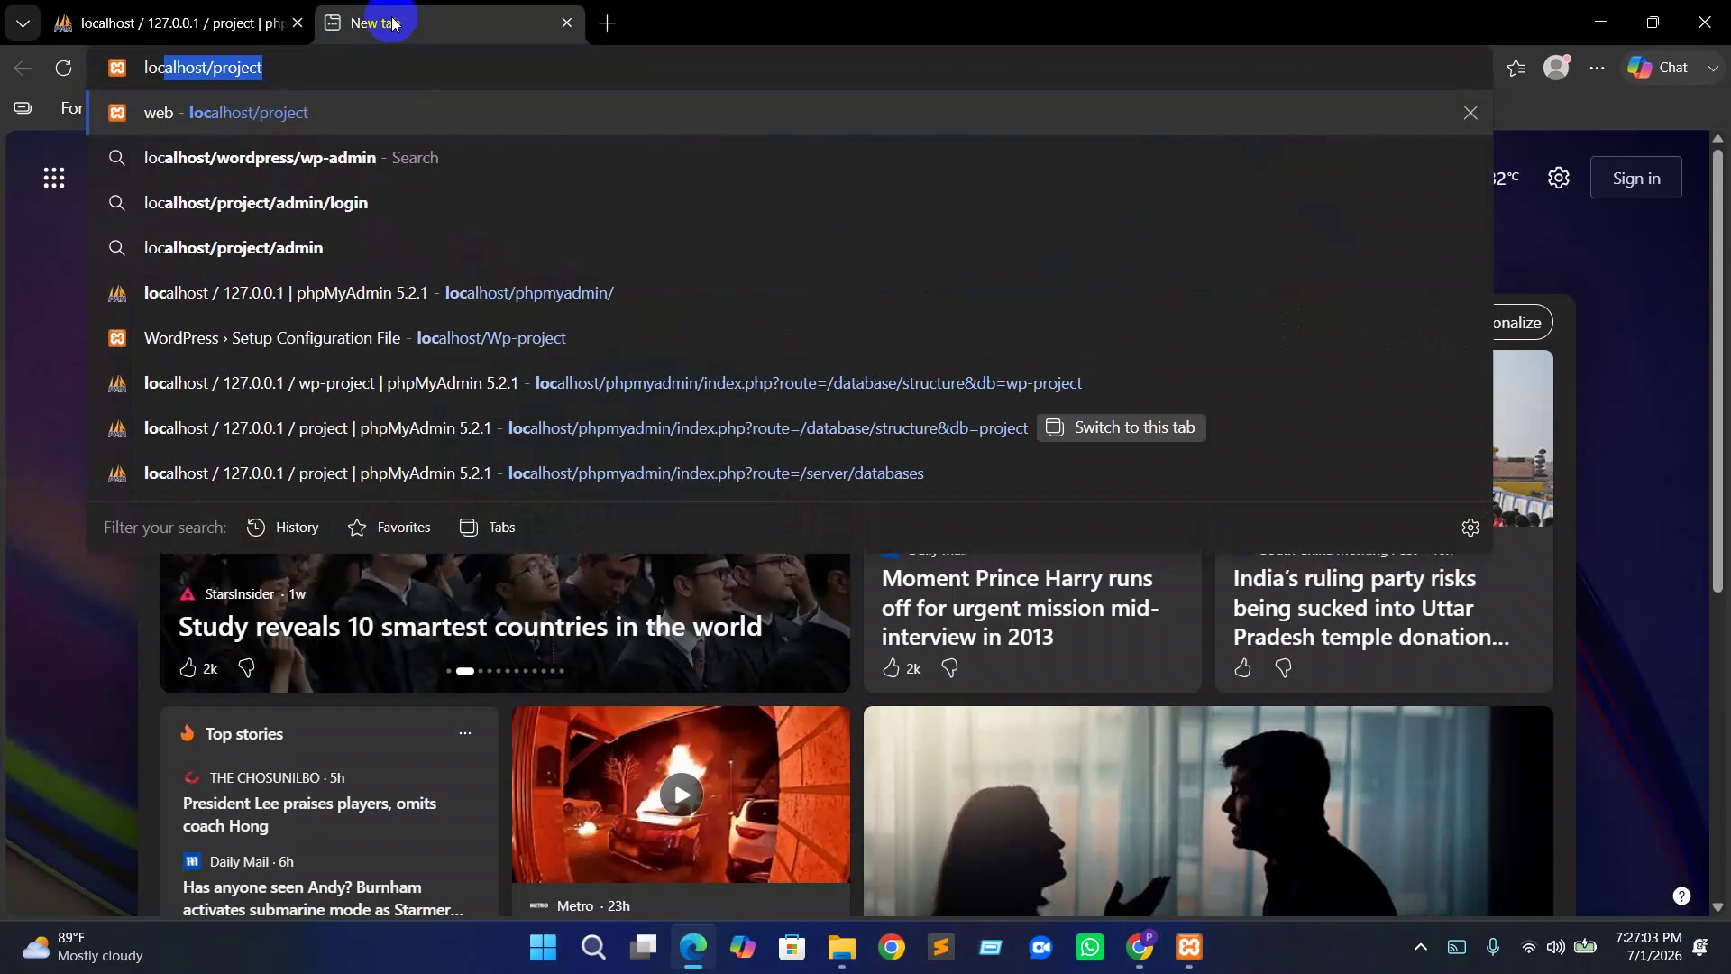
key(Return)
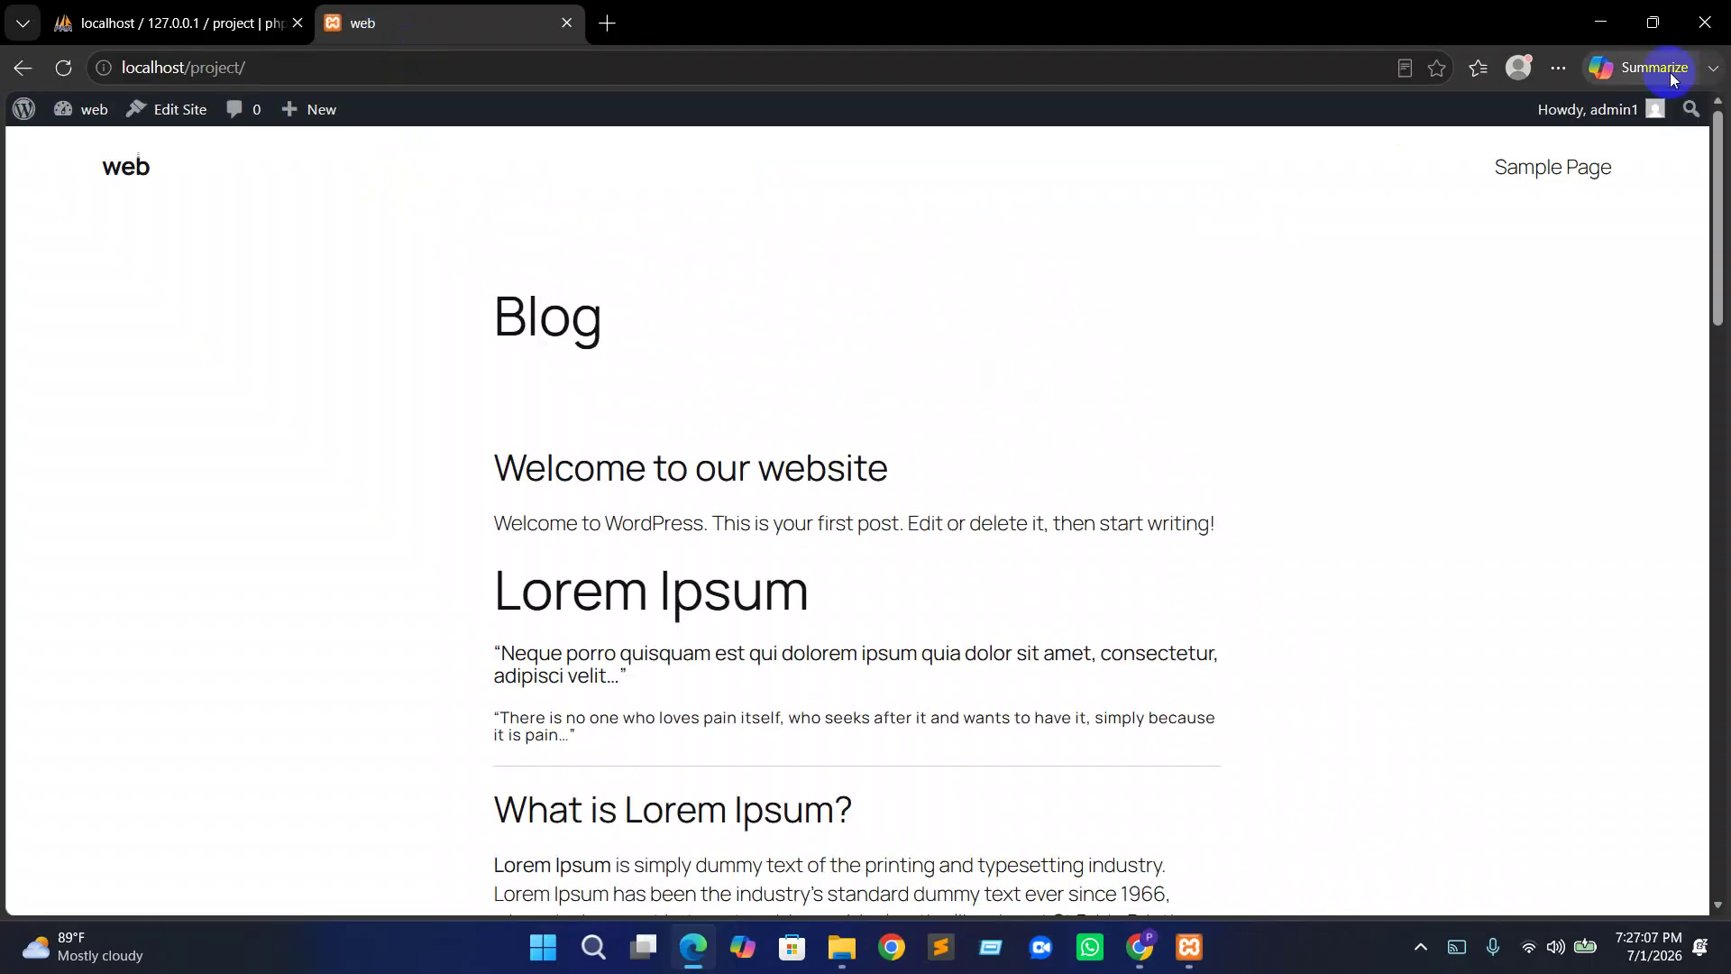
Open the signed-in user's Profile page from the admin bar avatar
mouse_move(1656, 106)
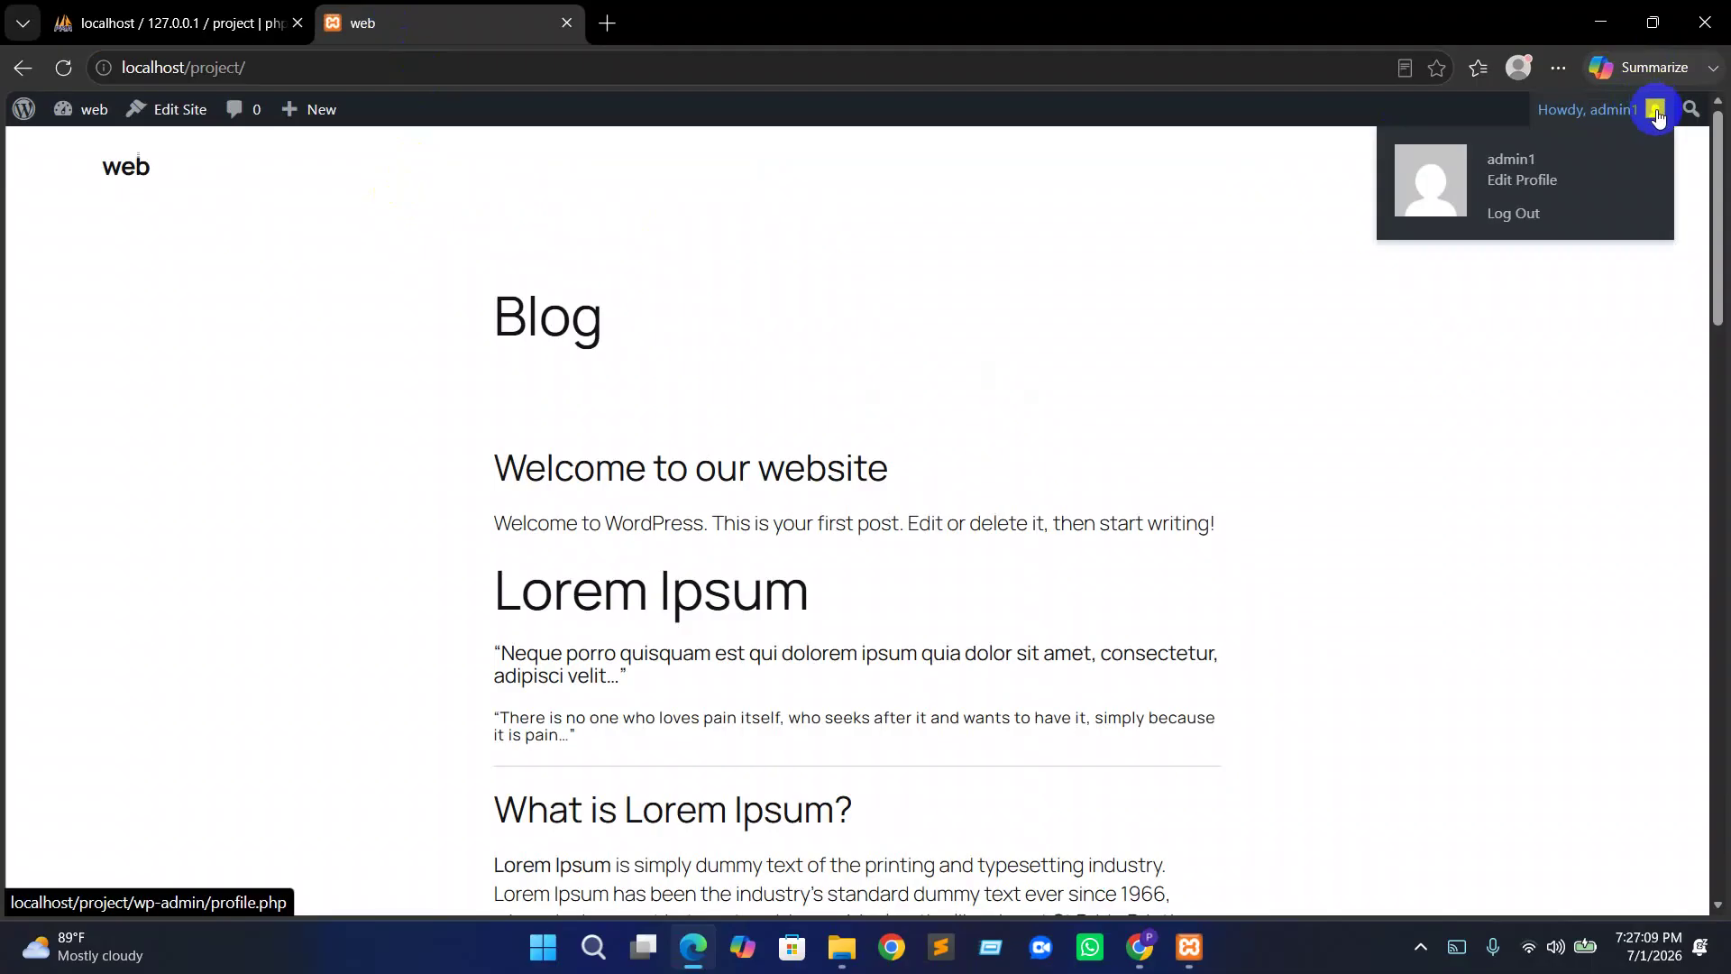
click(1657, 115)
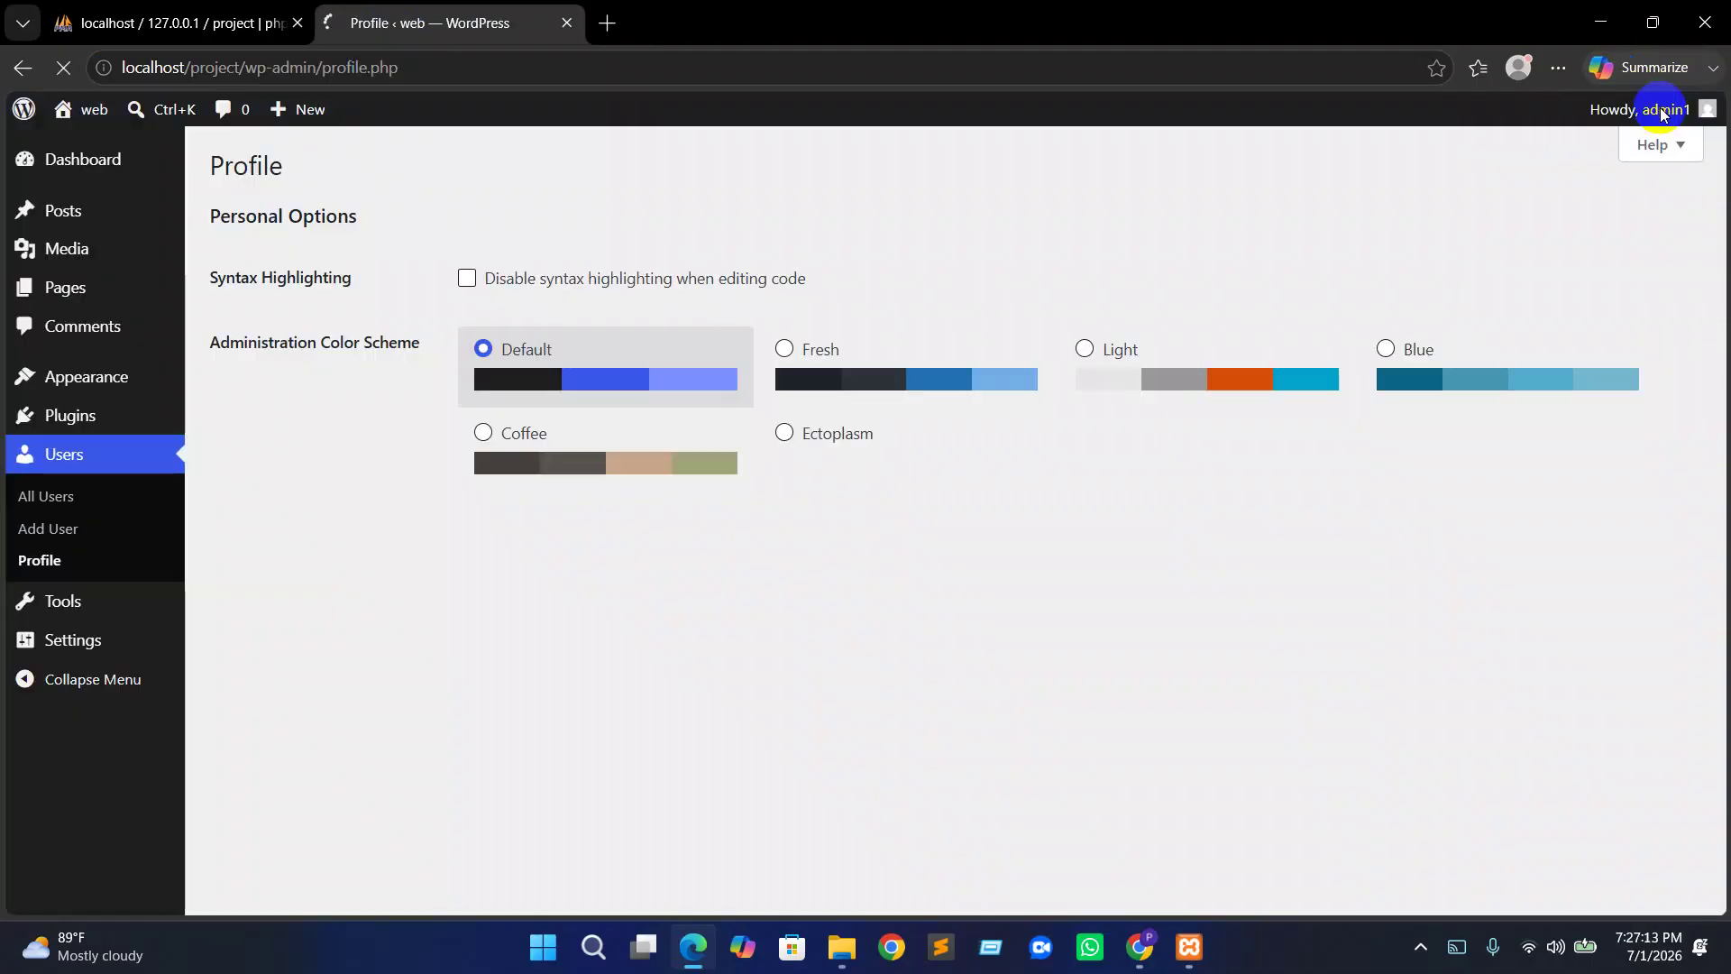
mouse_move(1660, 114)
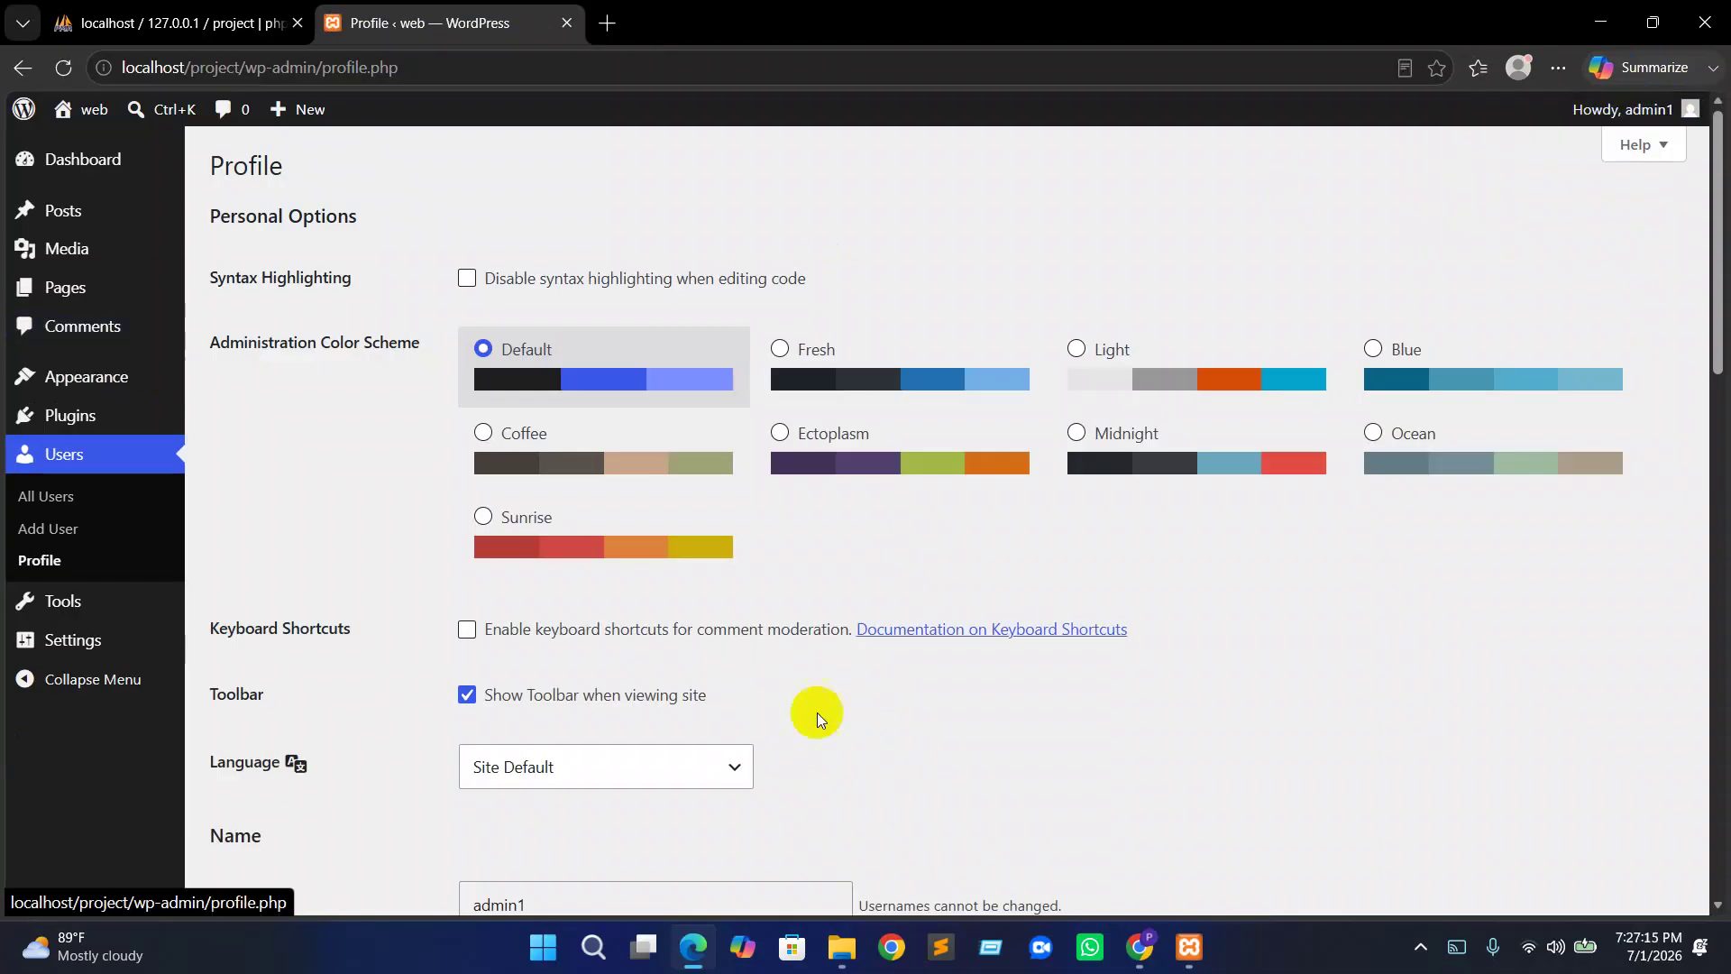
click(1667, 112)
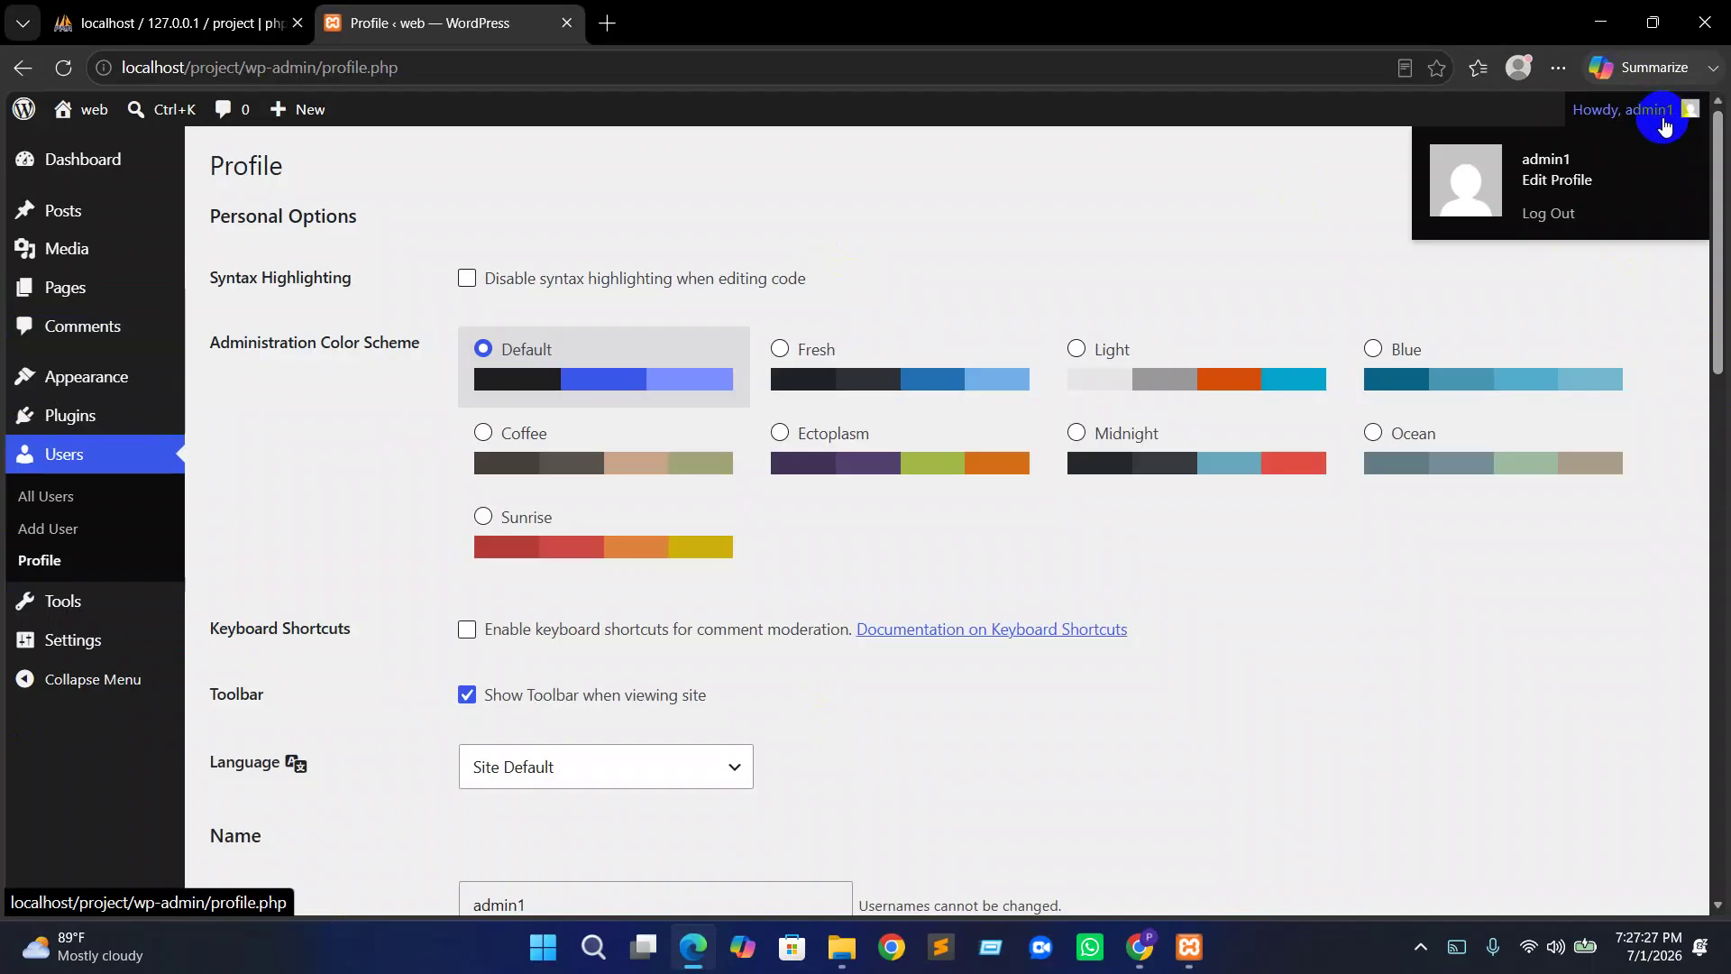
Go through Dashboard to Posts and view 'Welcome to our website' on the front end
click(41, 184)
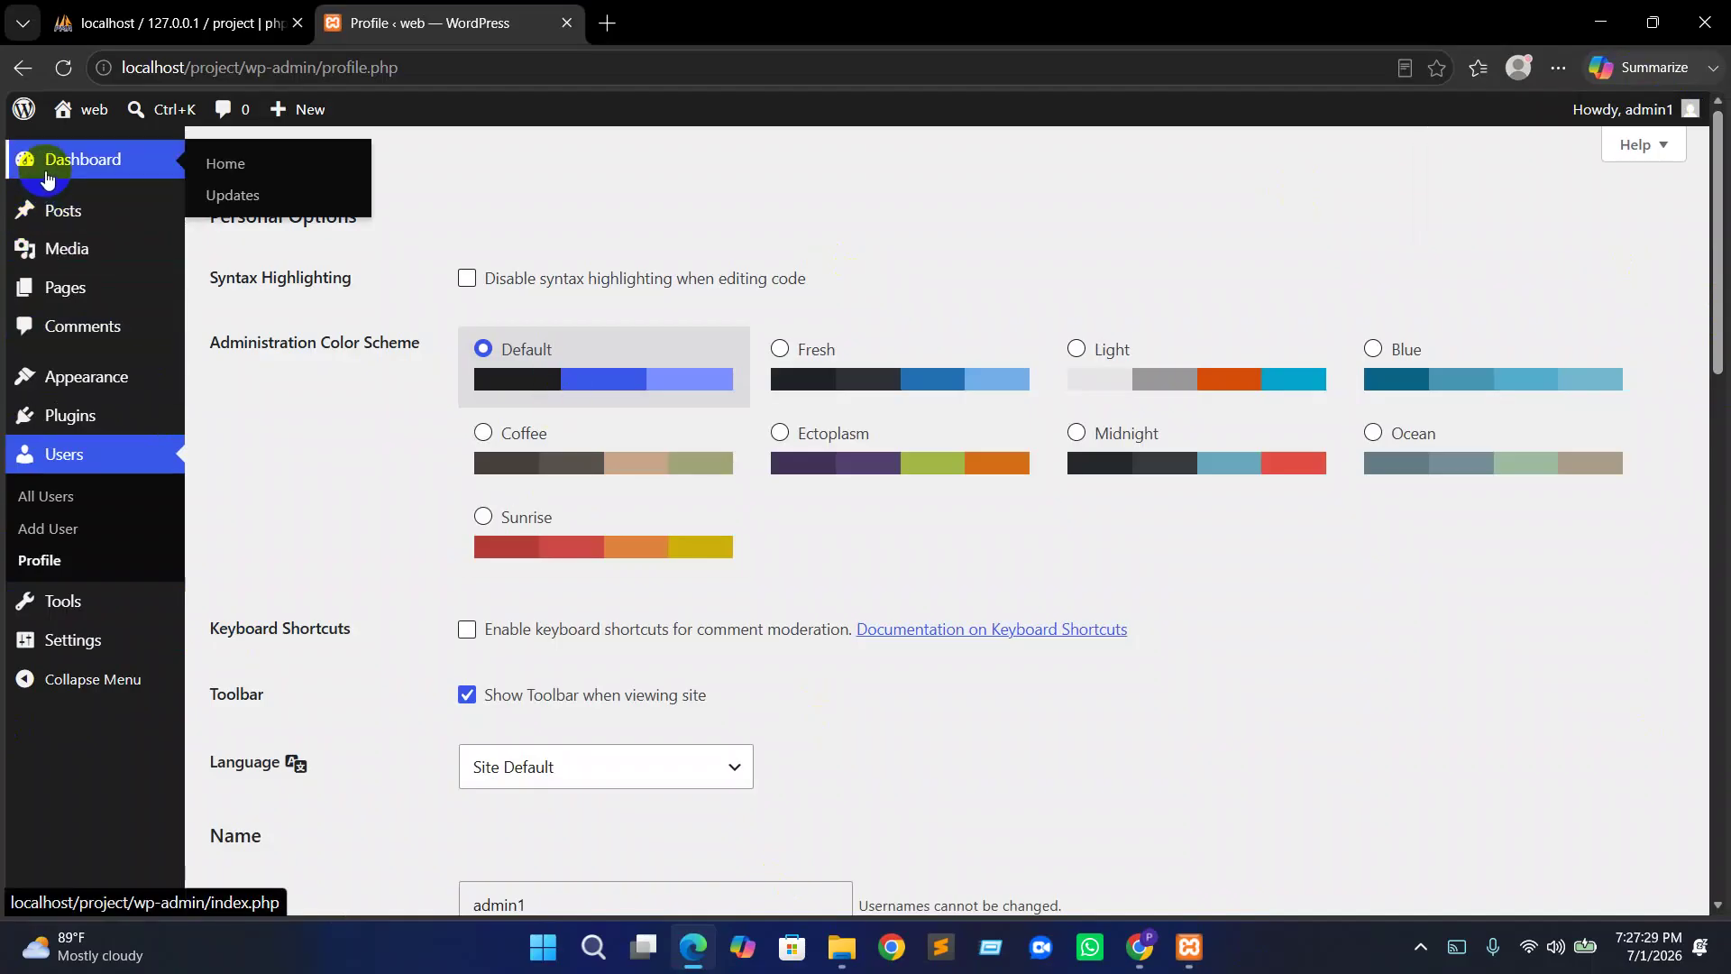
click(68, 226)
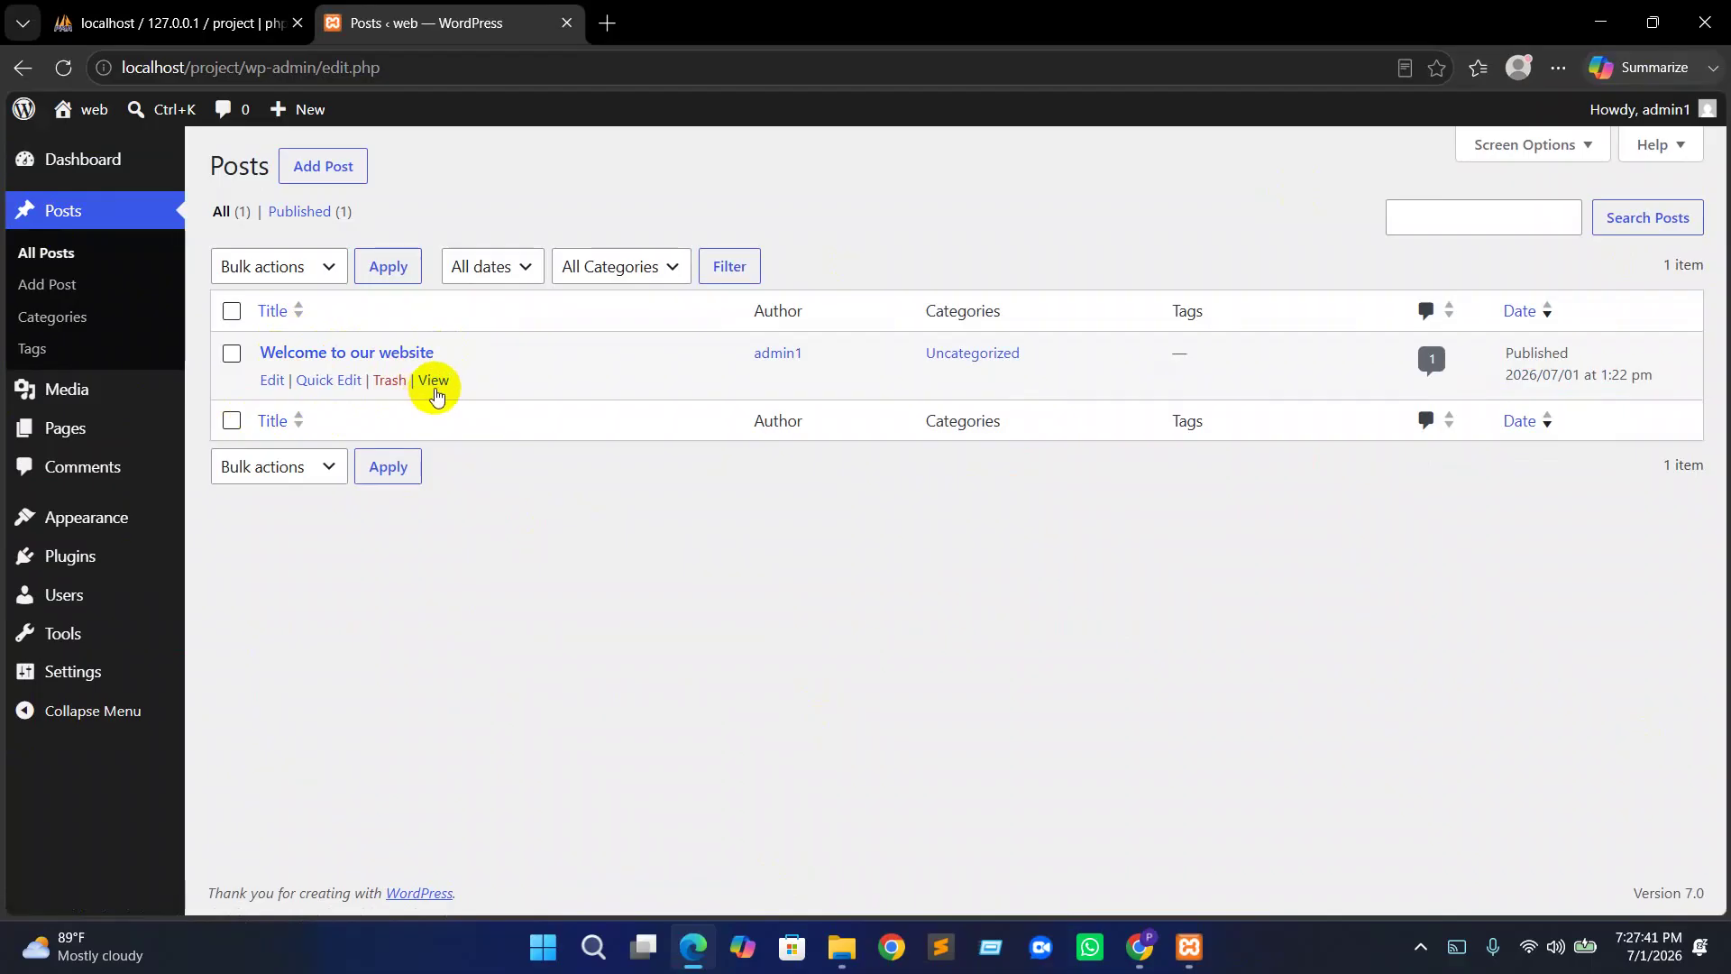
click(441, 388)
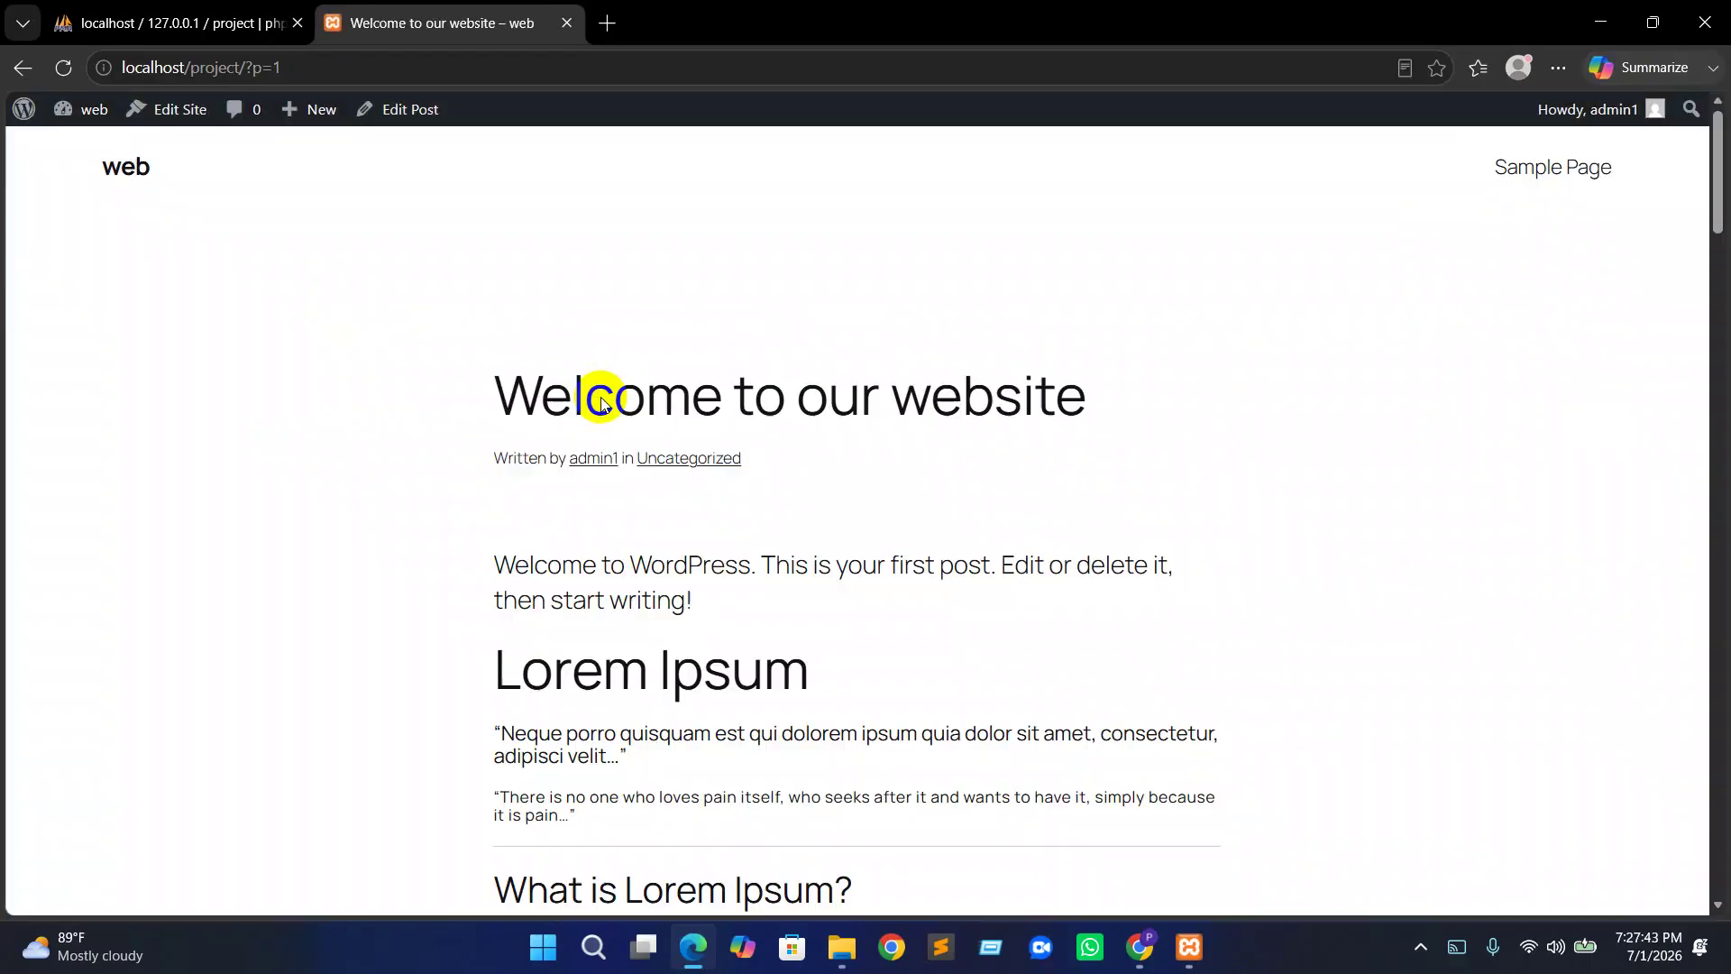